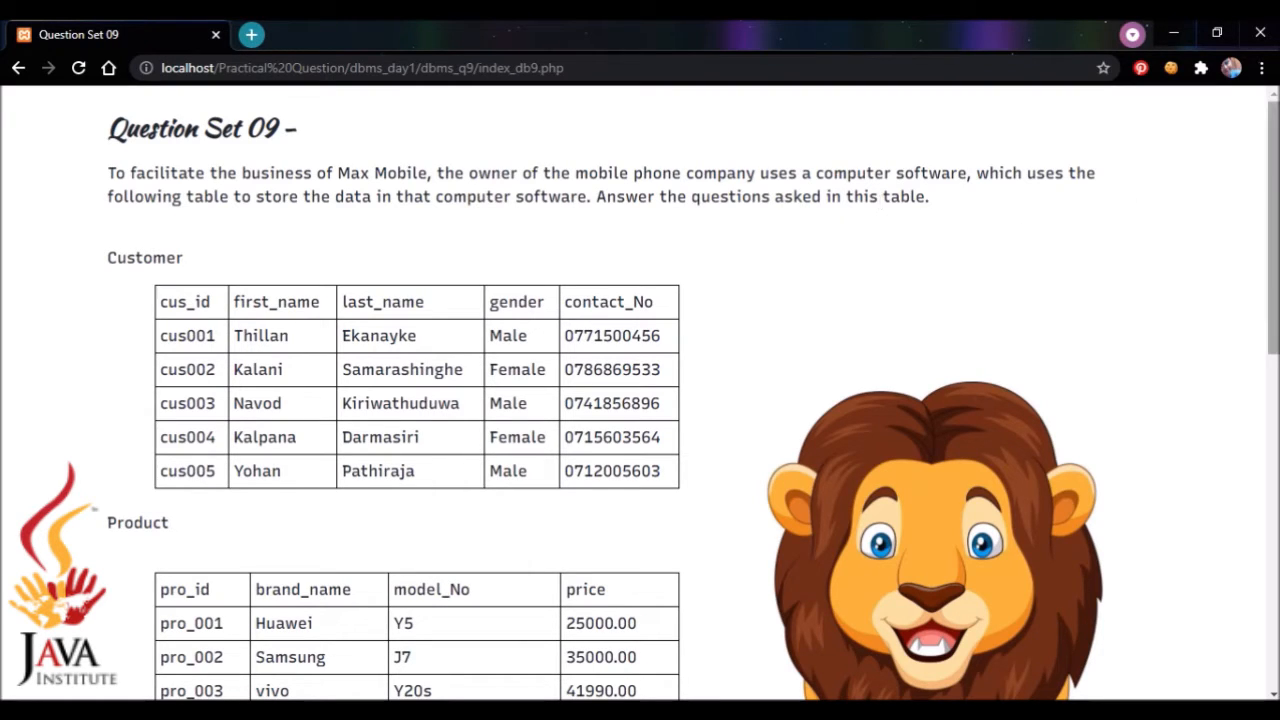
Step: Read the question page down to the table specifications, switch to HeidiSQL and create a database named mshop in the phpdb session
left_click_drag(1274, 208, 1274, 251)
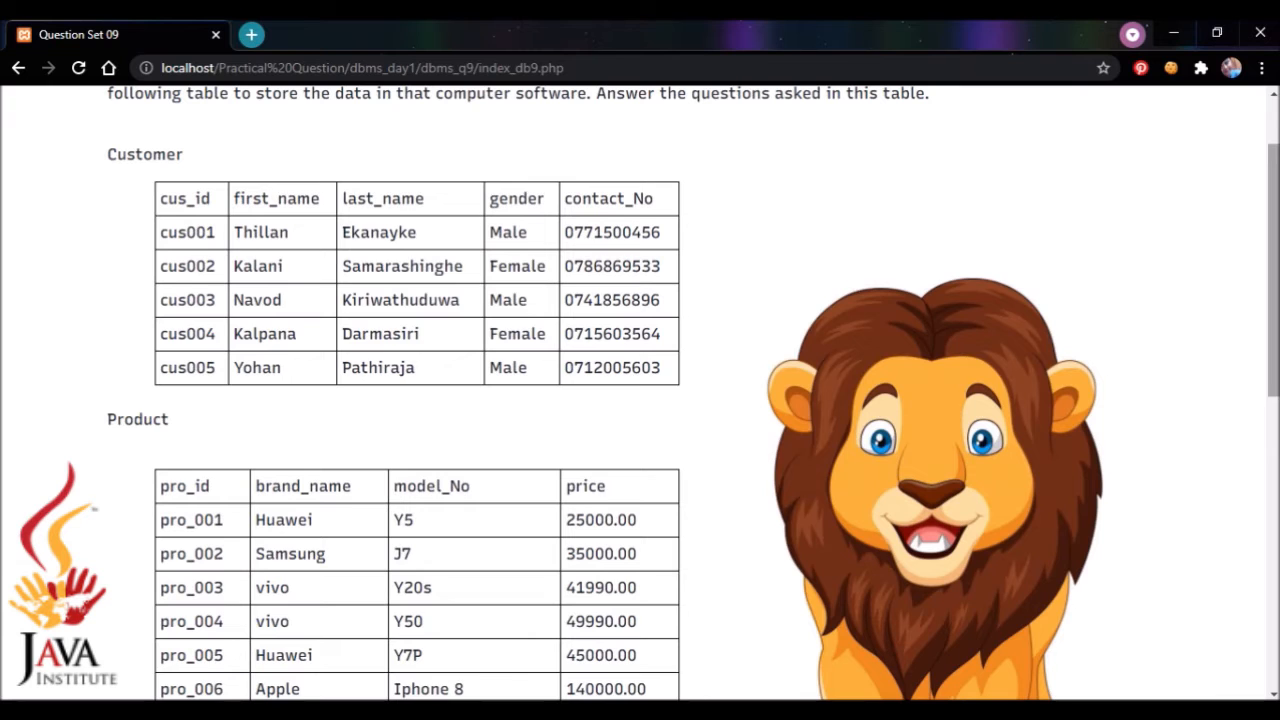
left_click_drag(1274, 260, 1274, 272)
left_click_drag(1274, 192, 1274, 400)
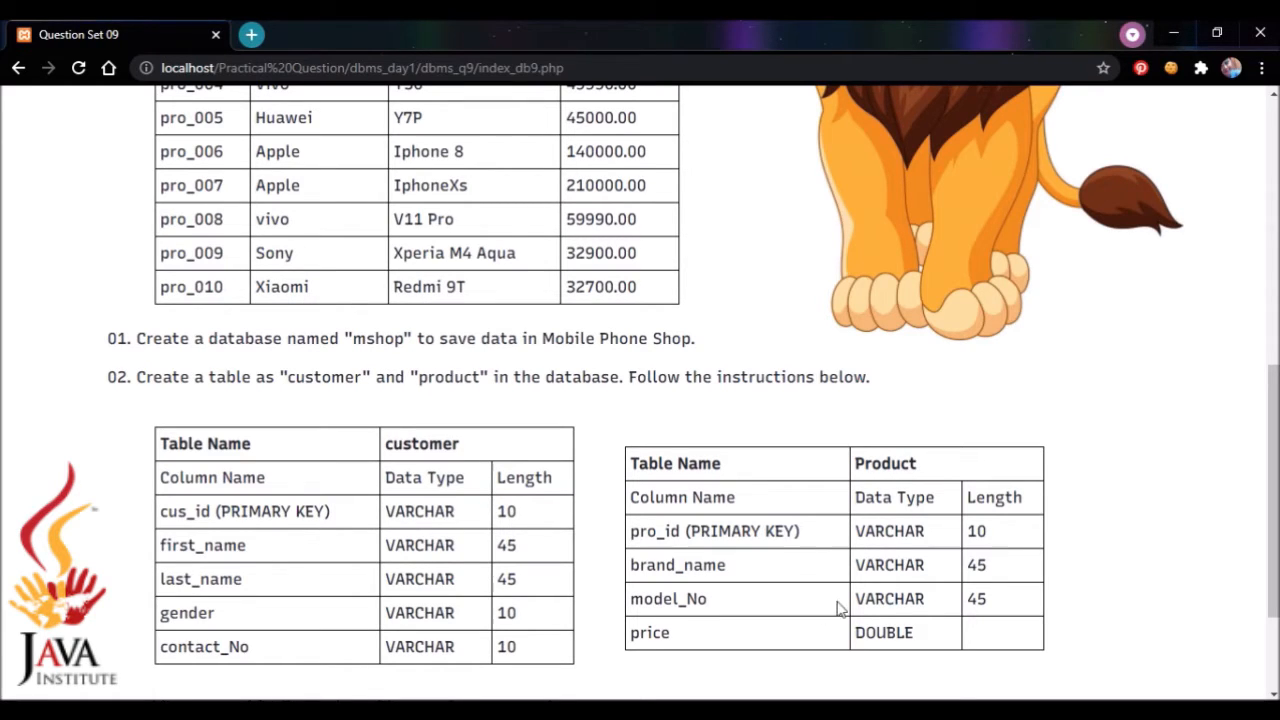
key("alt+Tab")
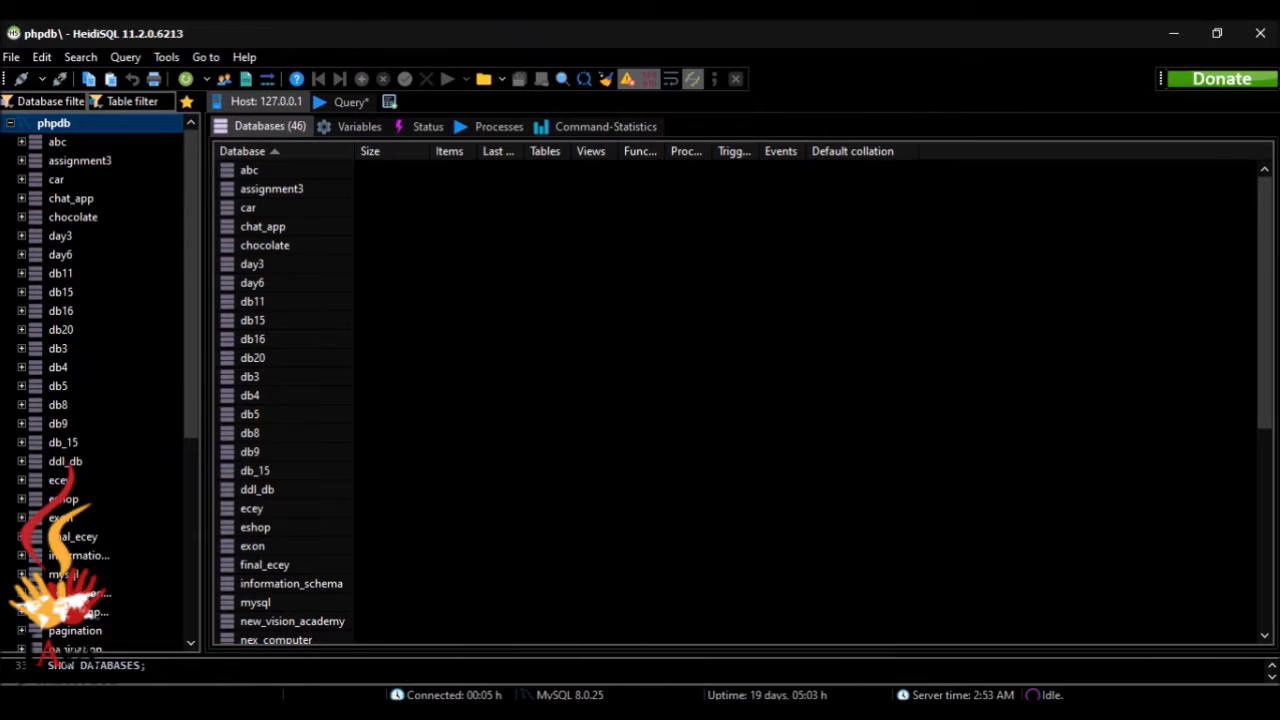
right_click(77, 130)
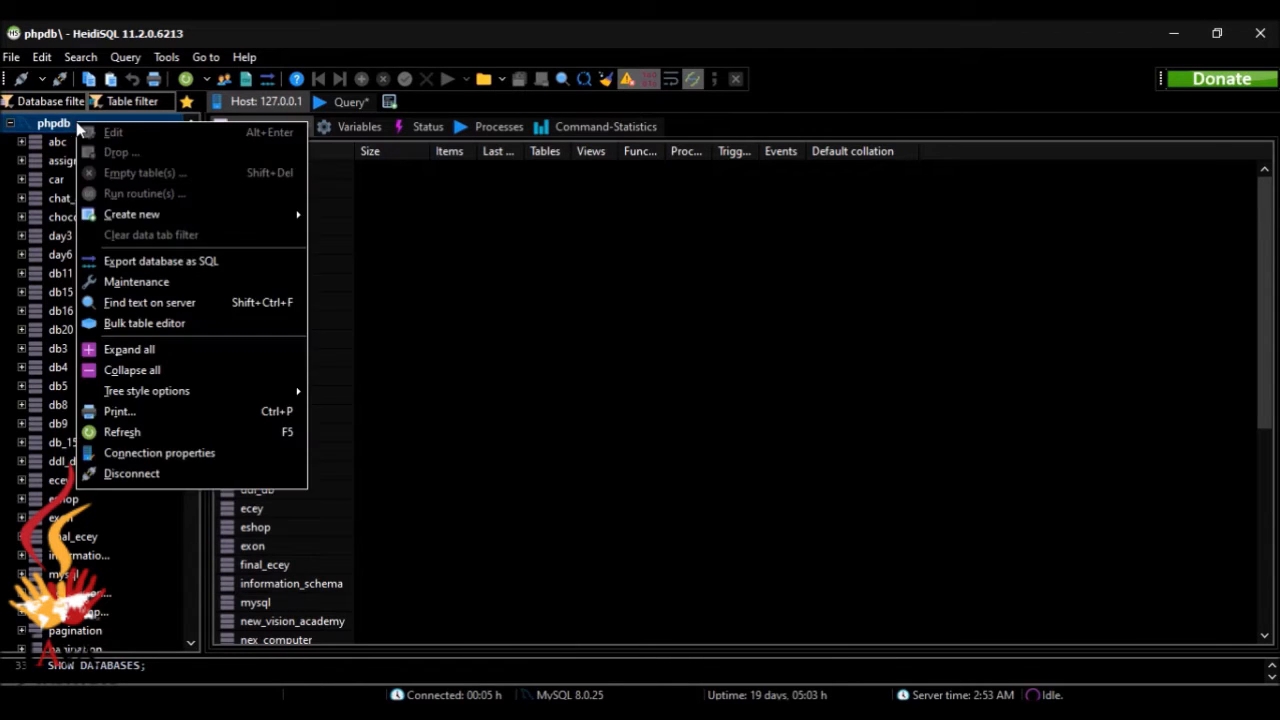
mouse_move(118, 219)
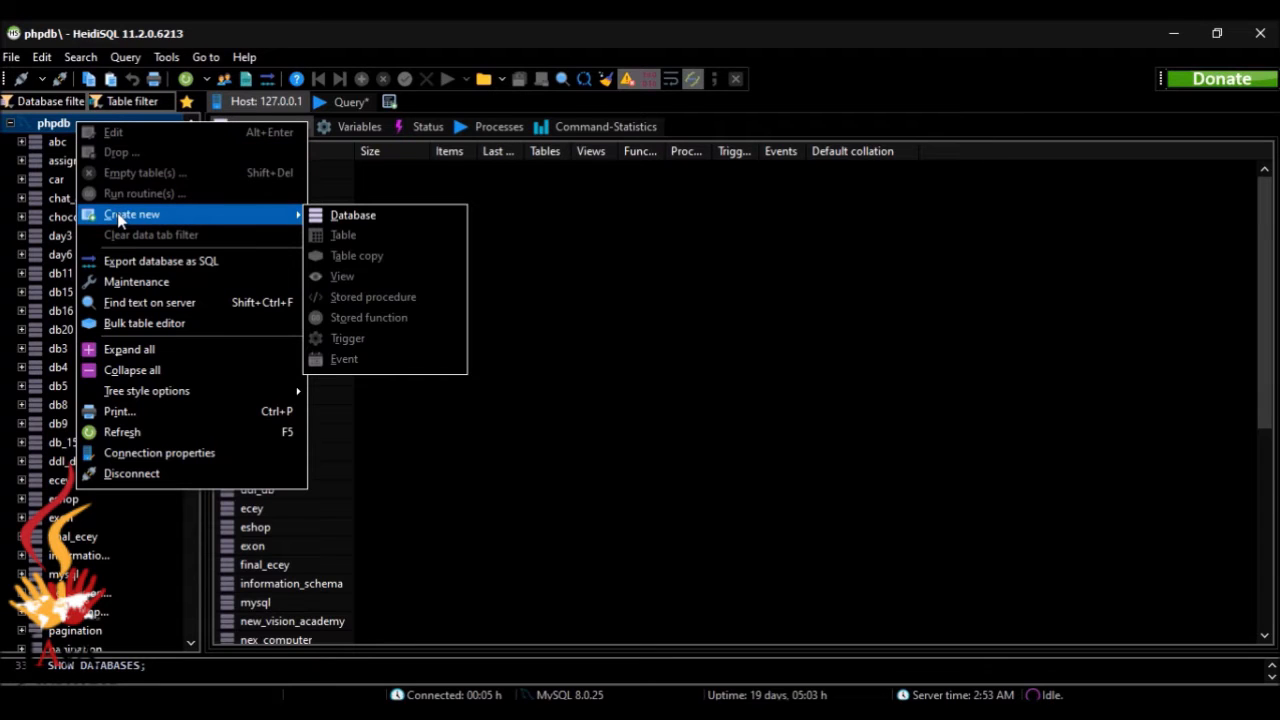
left_click(320, 217)
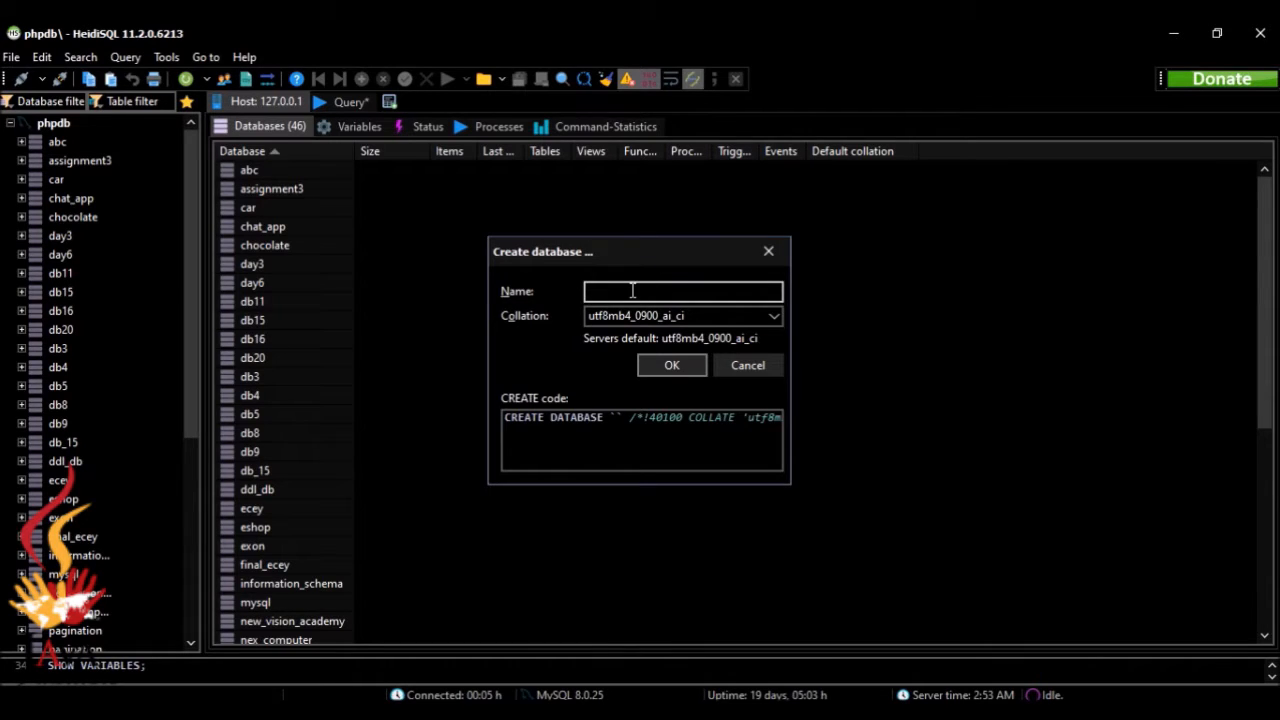
type("mshop")
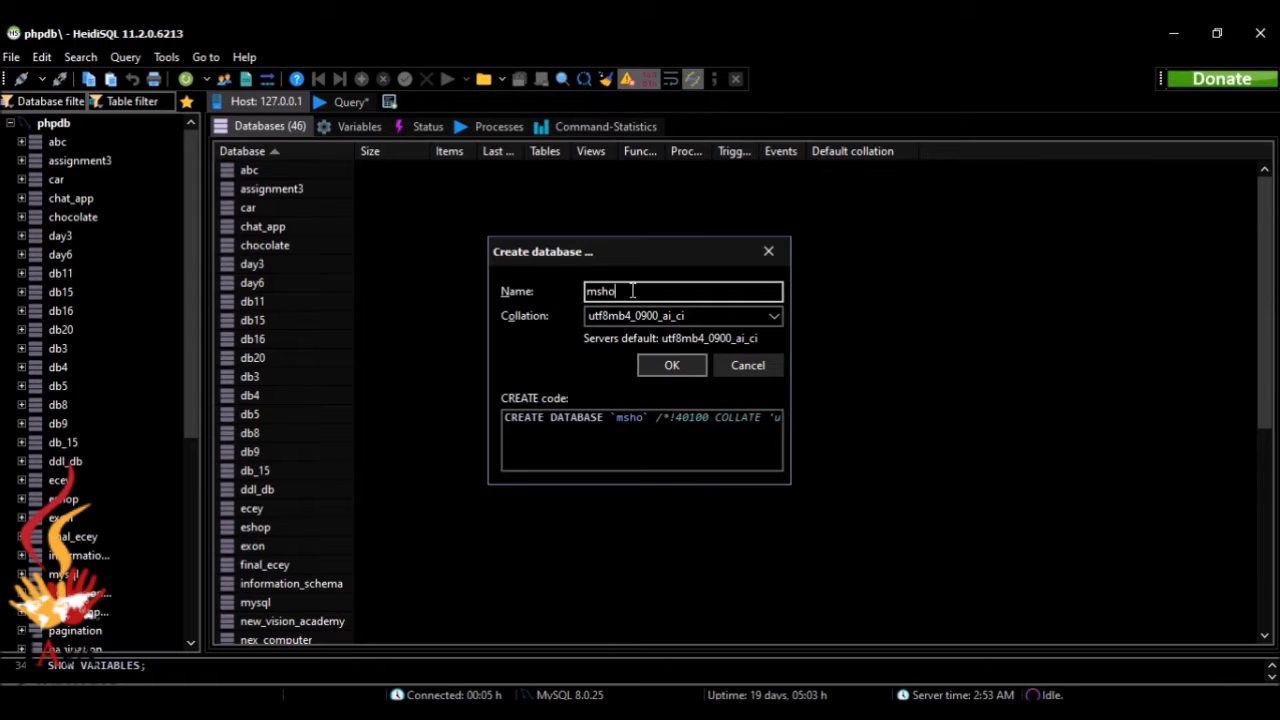
left_click(662, 366)
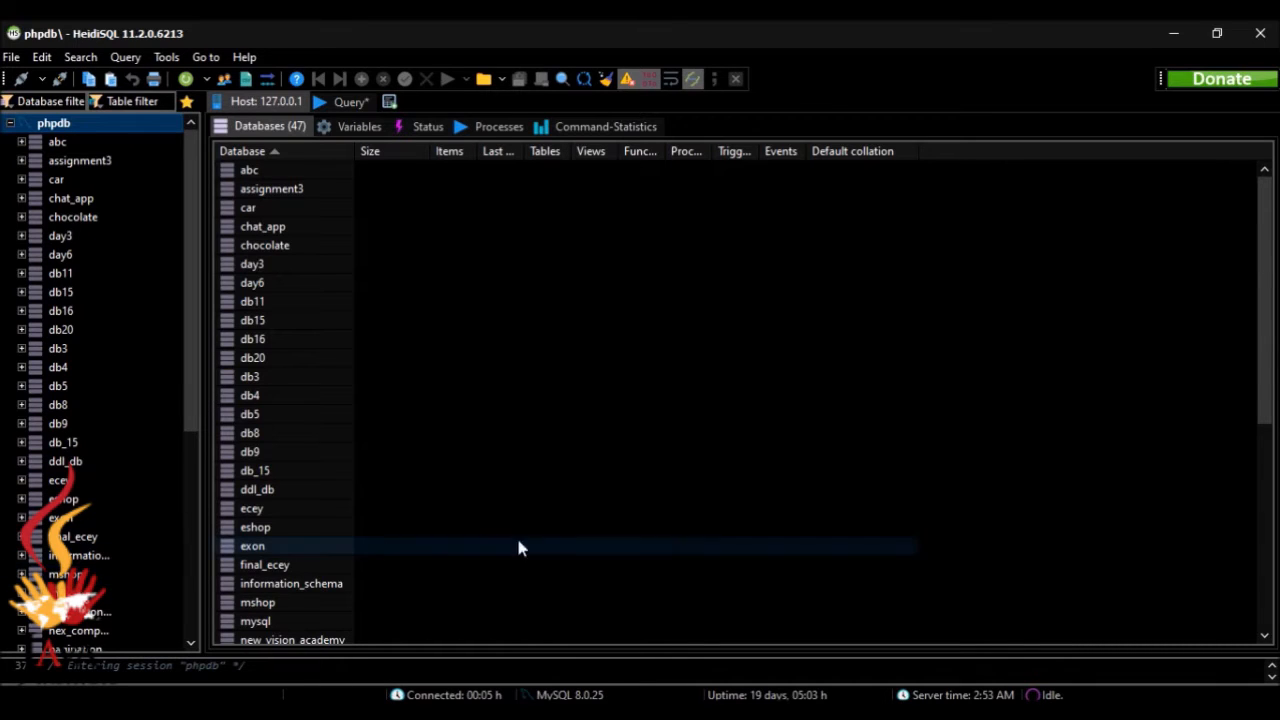
Step: Check the customer table specification in the browser, return to HeidiSQL and start a new table named customer in the mshop database
left_click(785, 712)
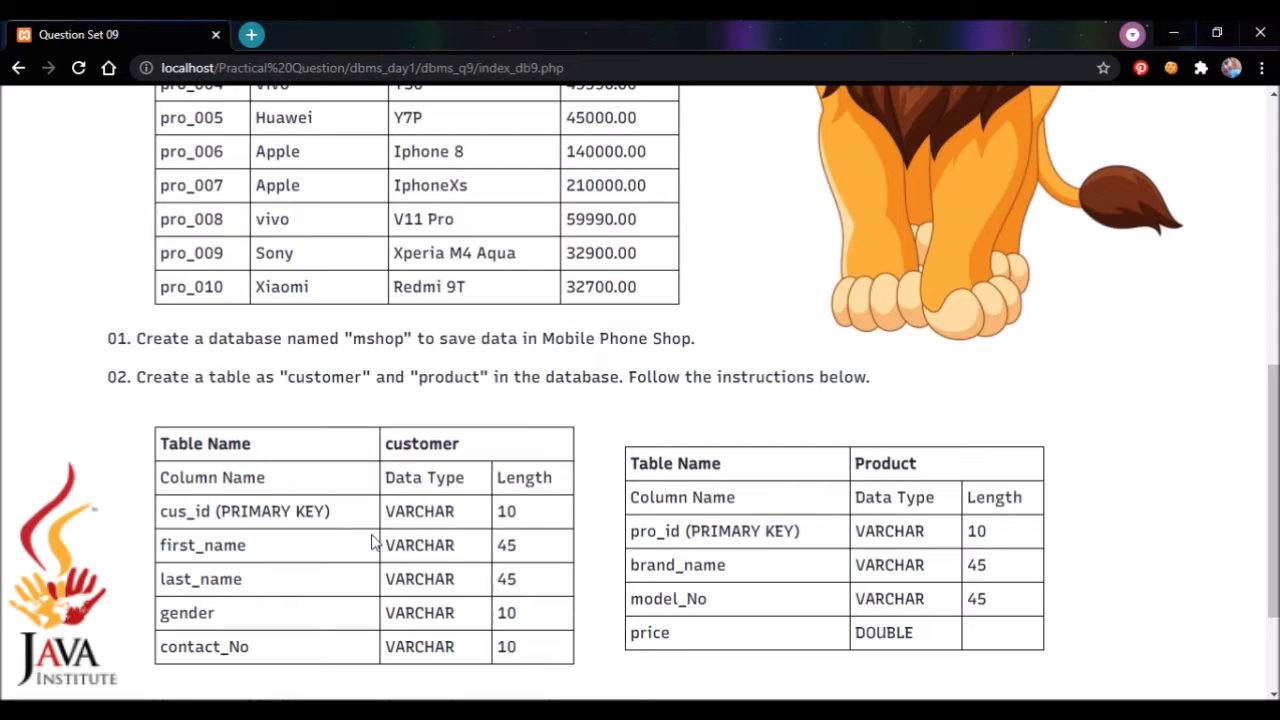
left_click_drag(1276, 384, 1278, 442)
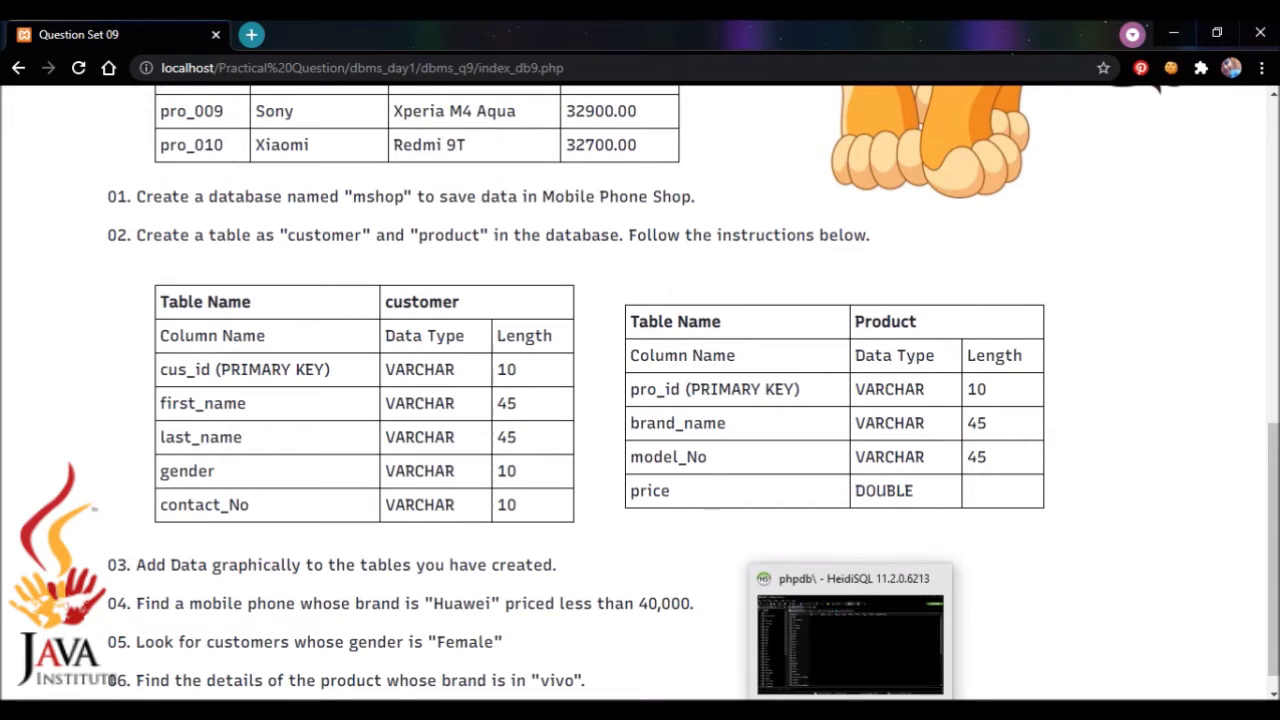
left_click(851, 712)
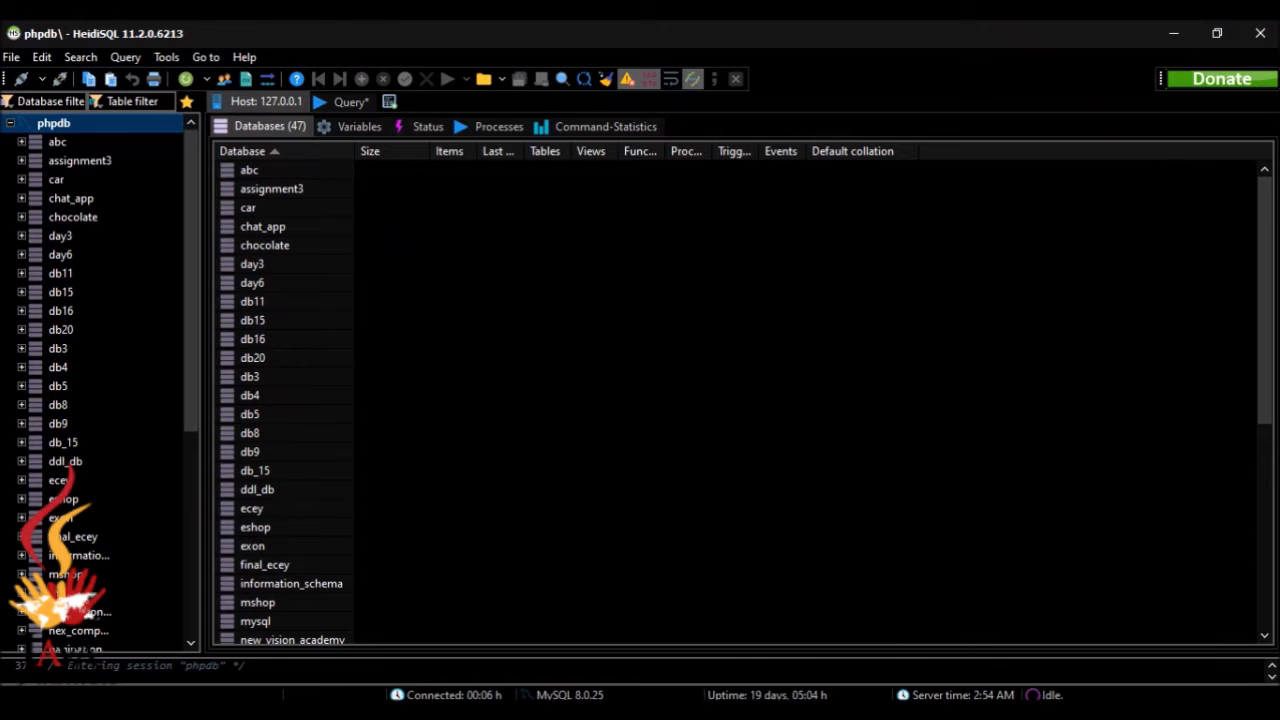
right_click(82, 575)
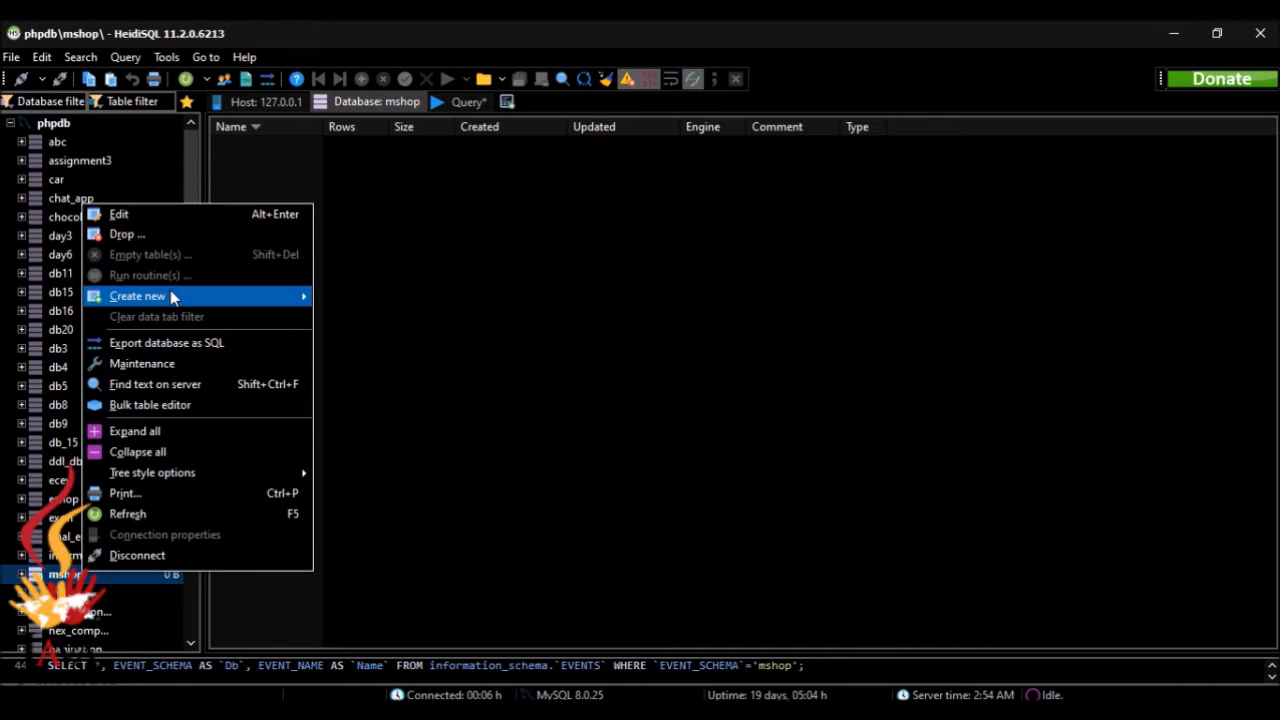
mouse_move(171, 296)
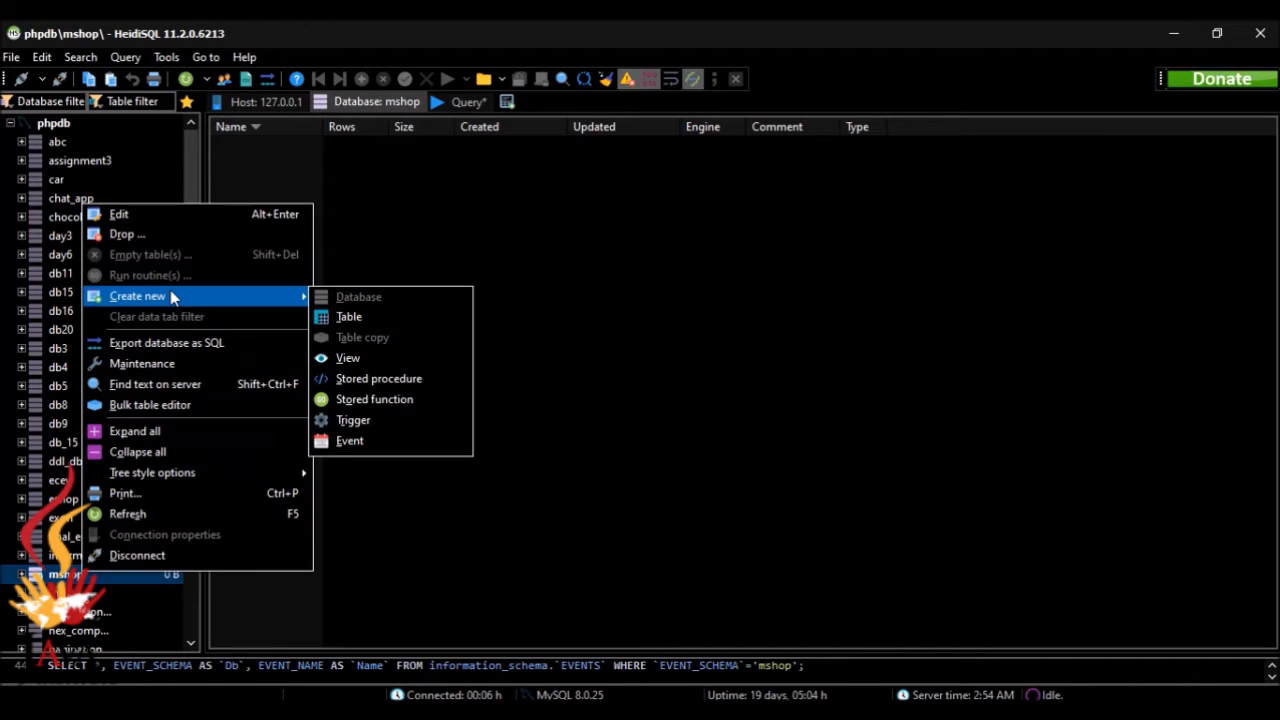
left_click(356, 317)
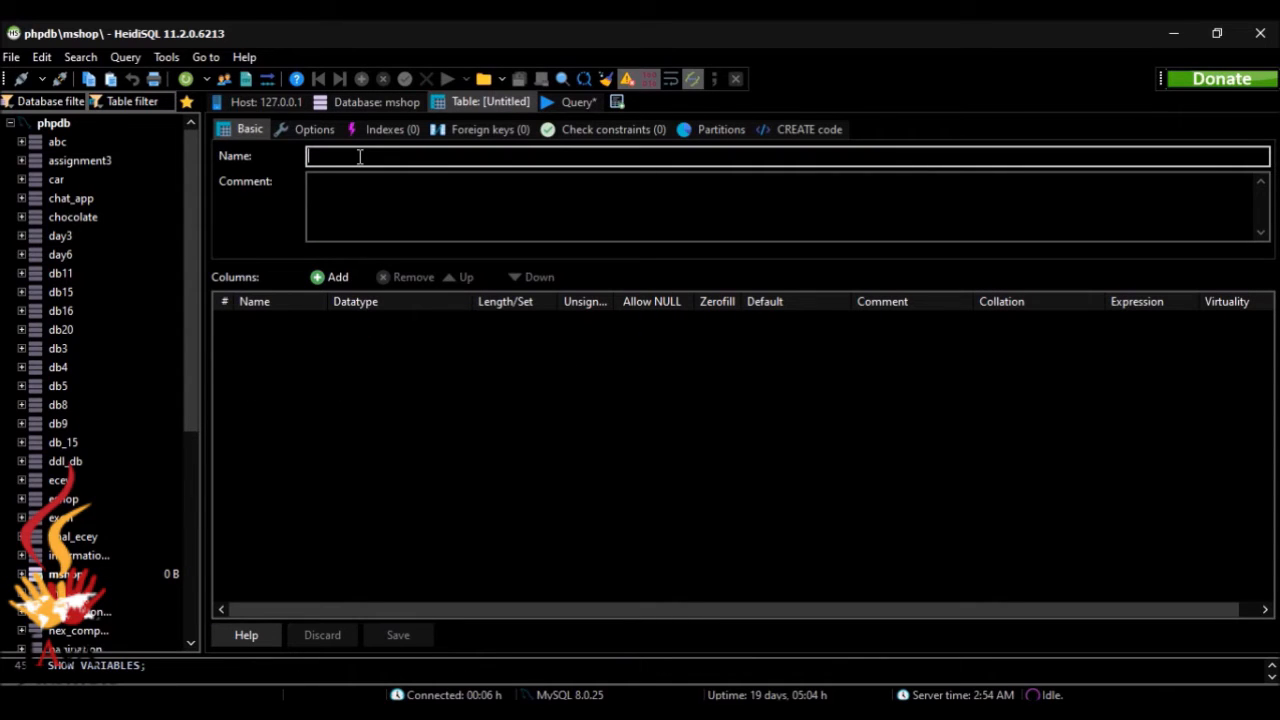
type("cus")
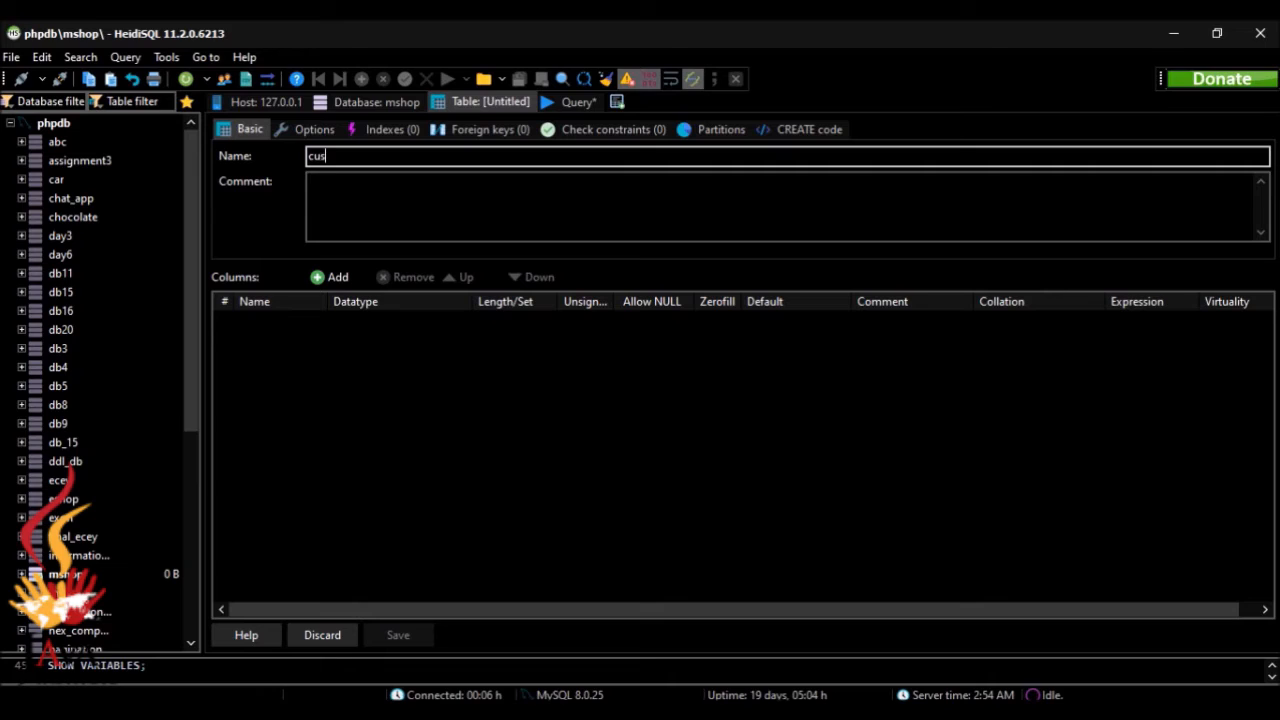
type("tomer")
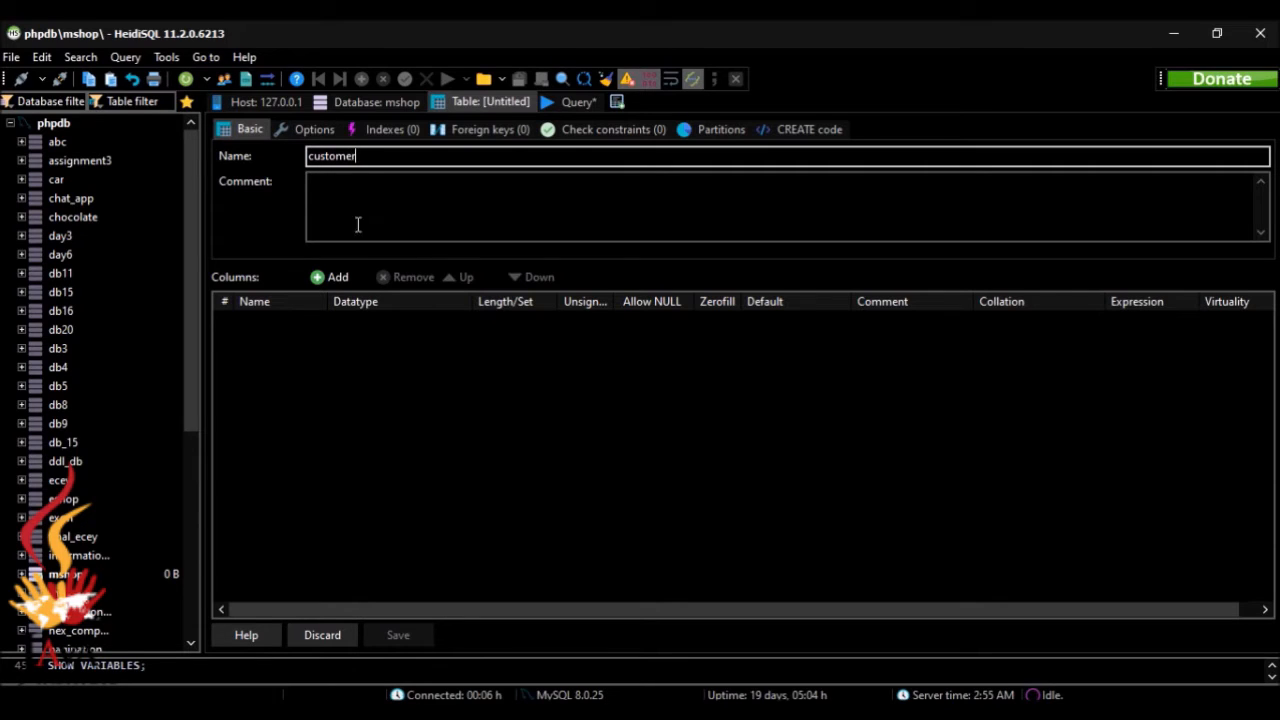
Step: Add the first column to the customer table and name it cus_id as given in the question page's specification
left_click(322, 276)
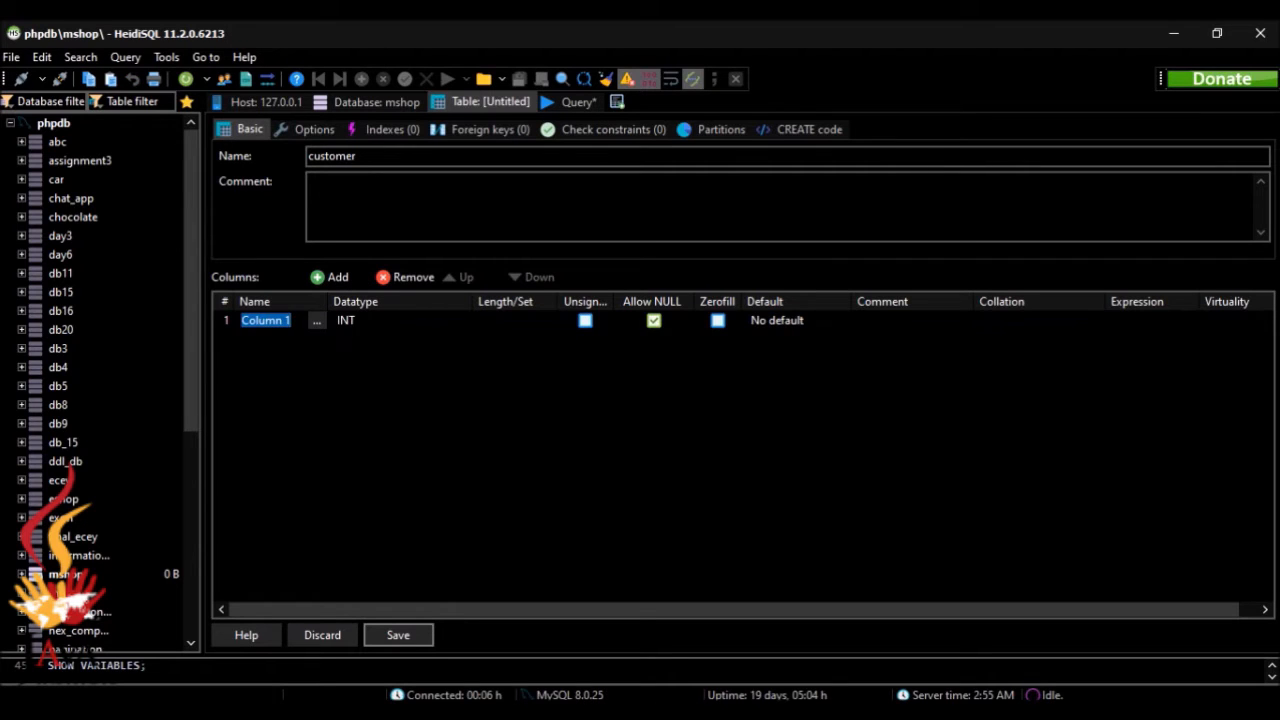
left_click(805, 714)
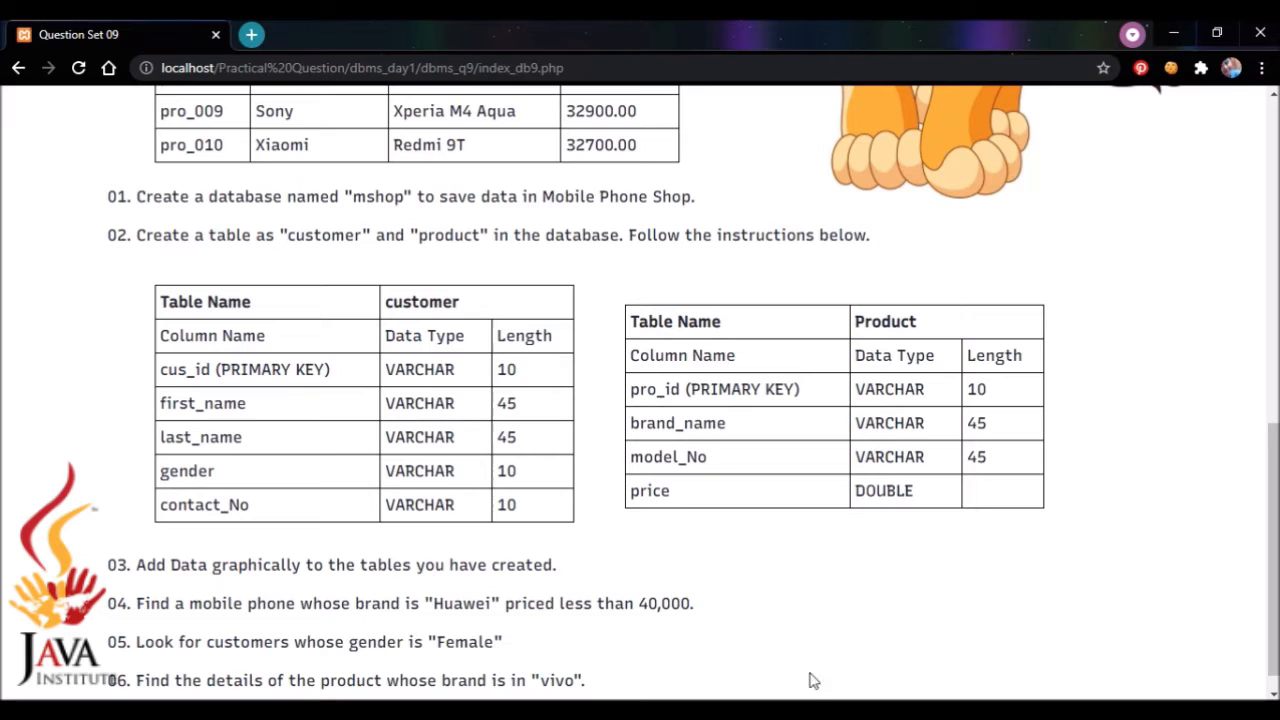
left_click(850, 712)
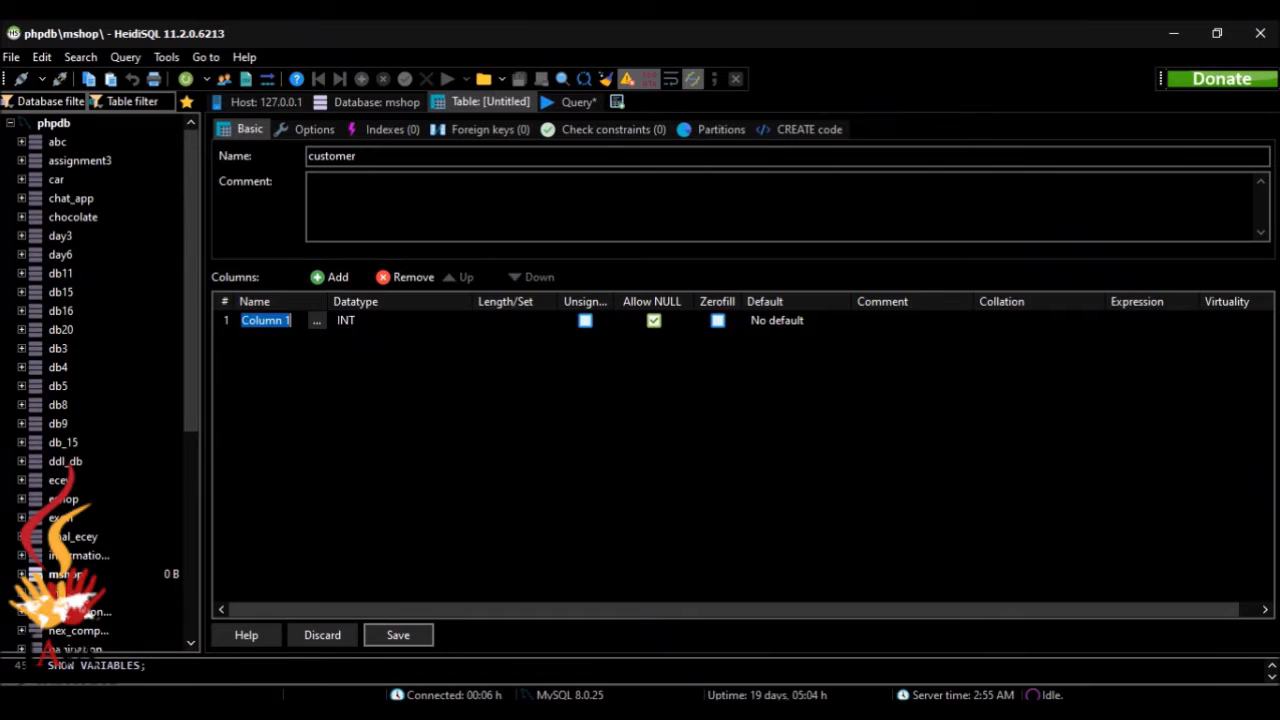
key("BackSpace")
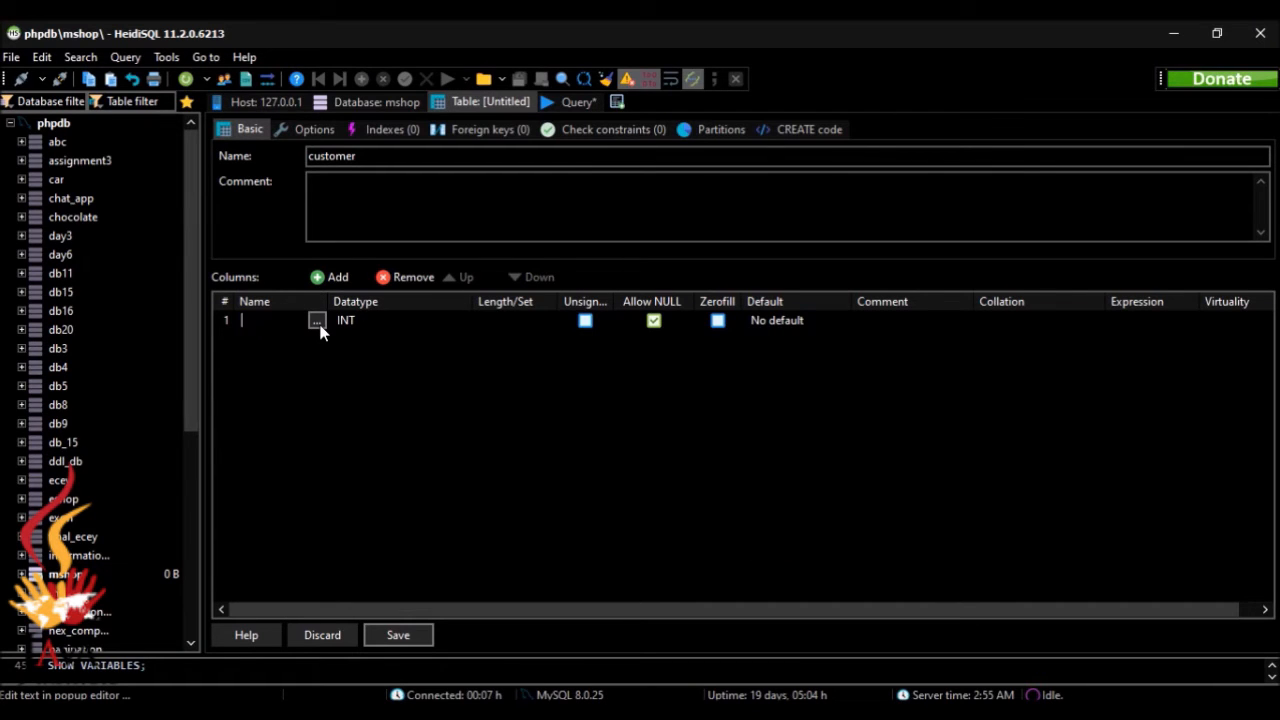
type("cus_id")
Step: Set the cus_id column's datatype to VARCHAR and its length to 10
left_click(387, 318)
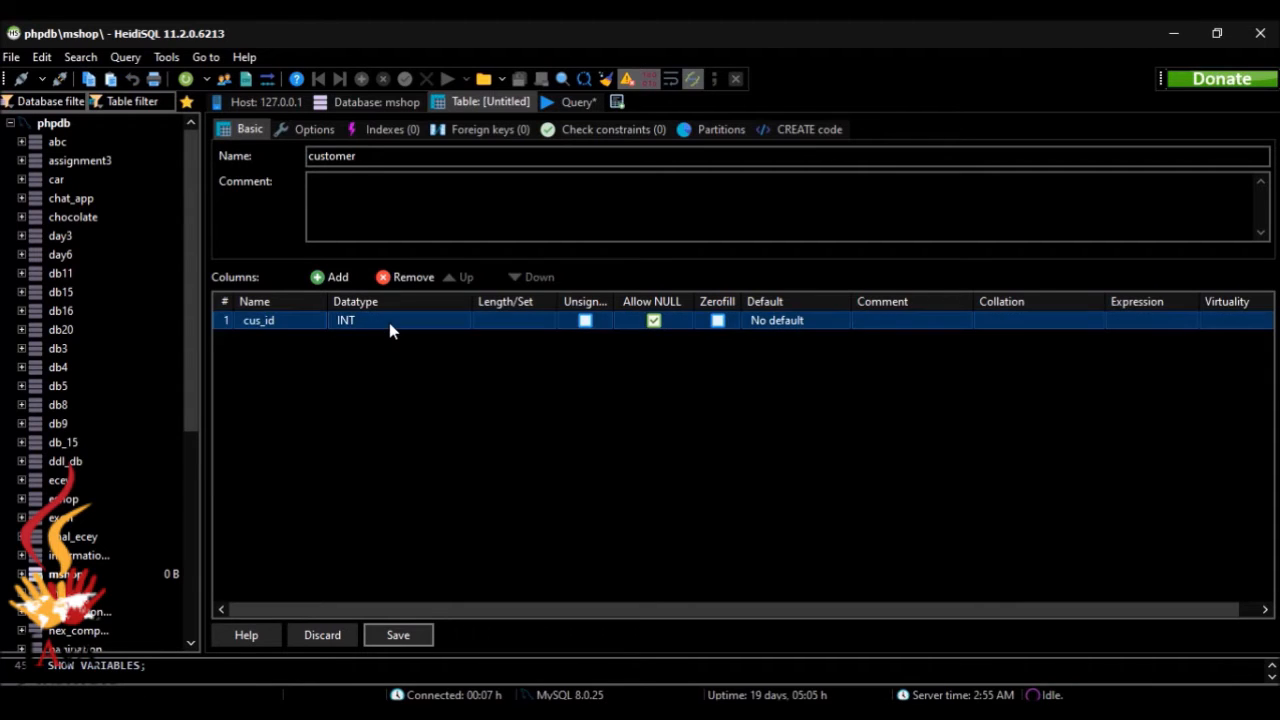
left_click(390, 331)
left_click_drag(481, 350, 485, 393)
left_click(418, 405)
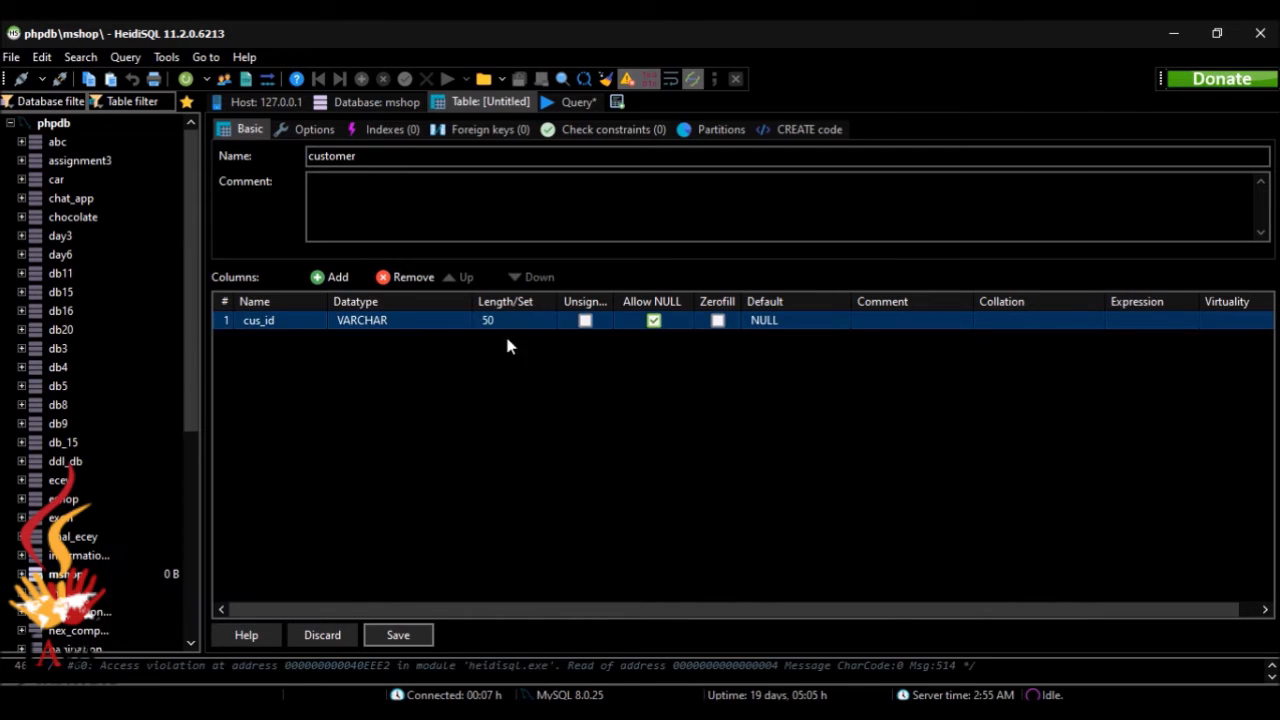
left_click(516, 321)
key("BackSpace")
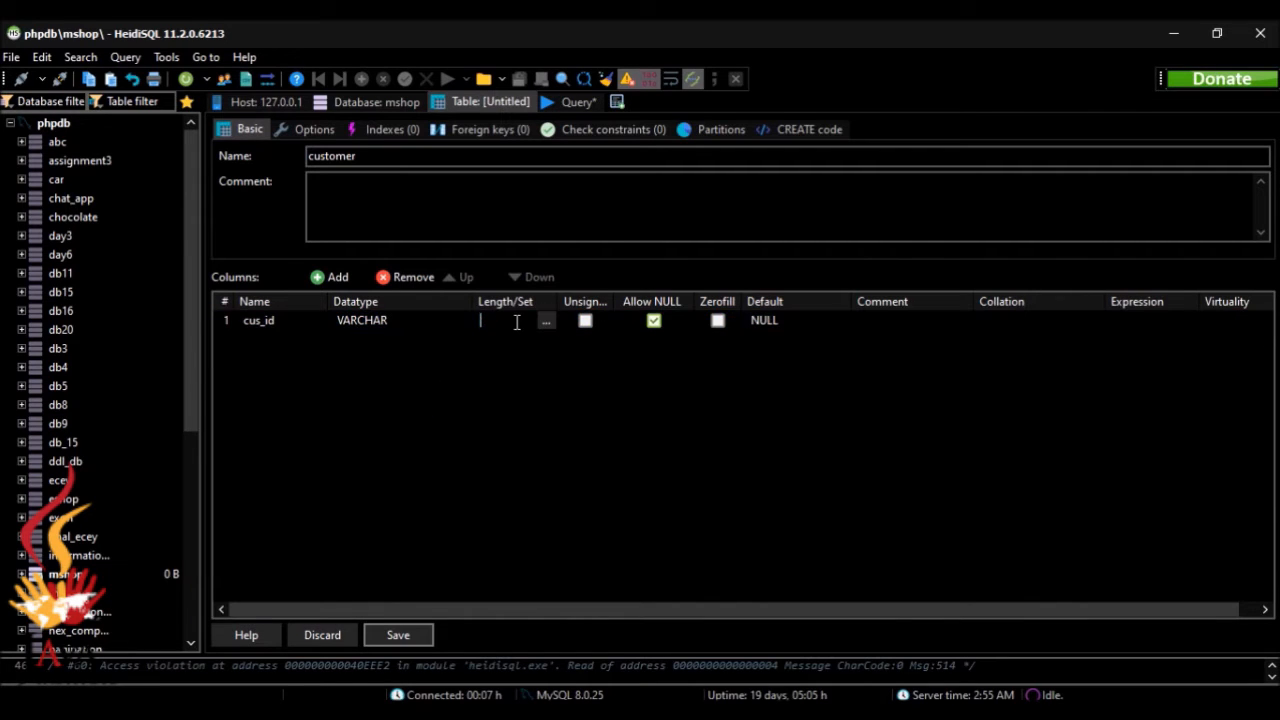
type("10")
left_click(543, 396)
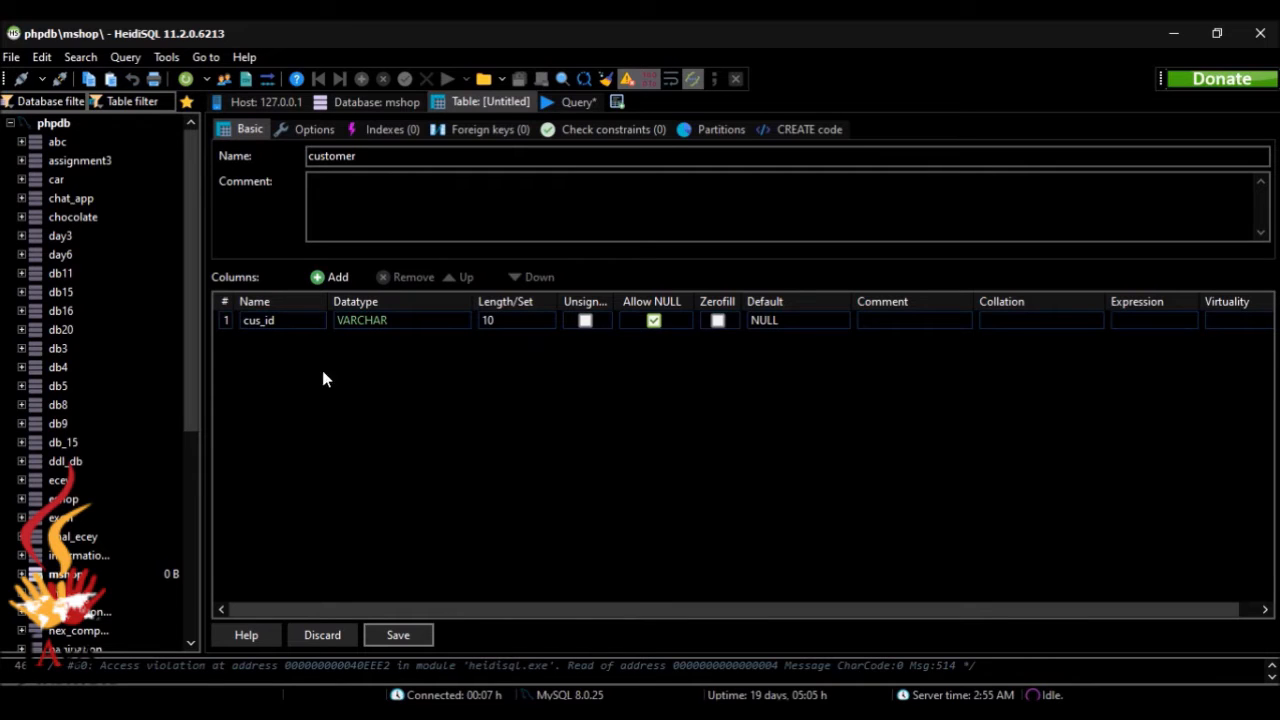
Step: Create a PRIMARY index on the cus_id column
right_click(240, 329)
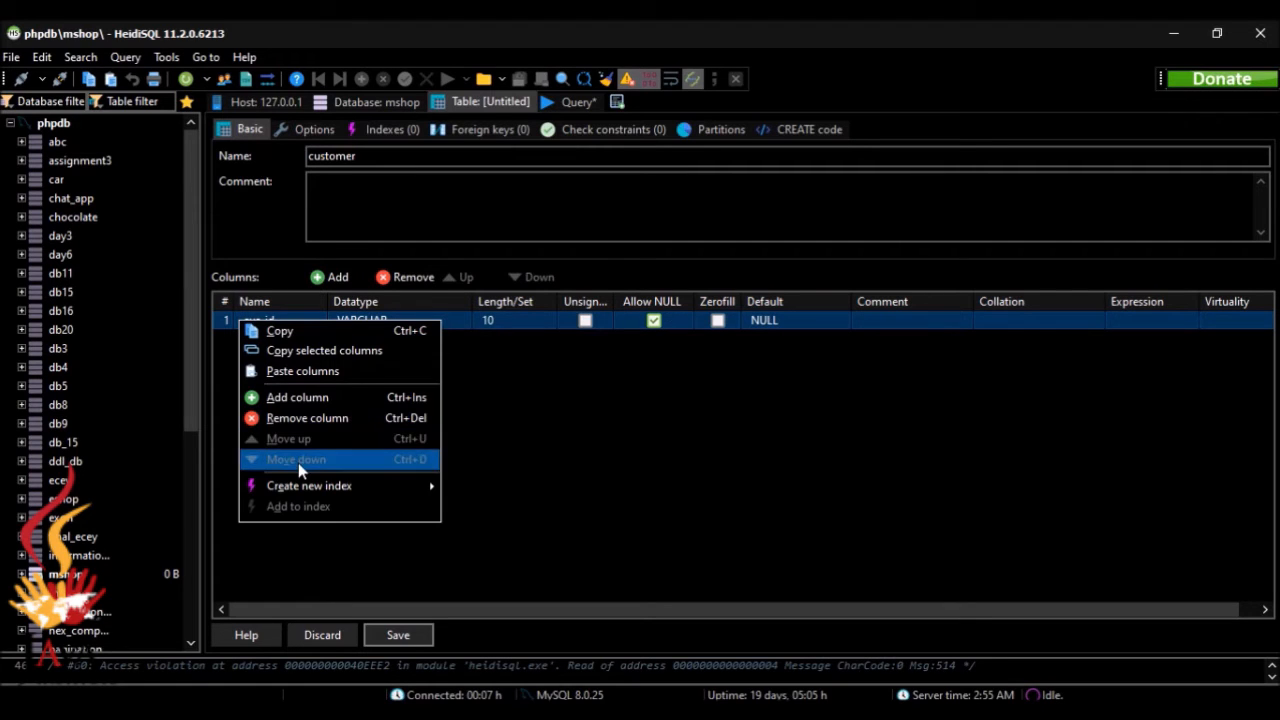
mouse_move(283, 486)
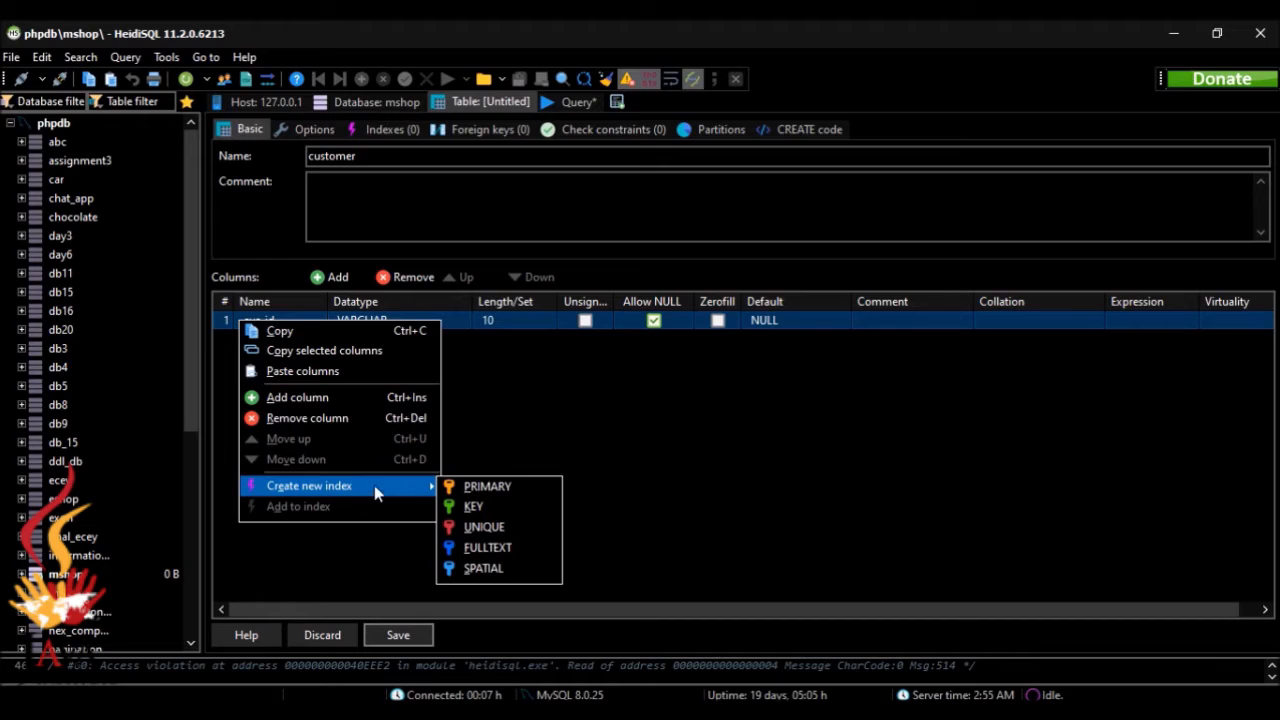
left_click(489, 490)
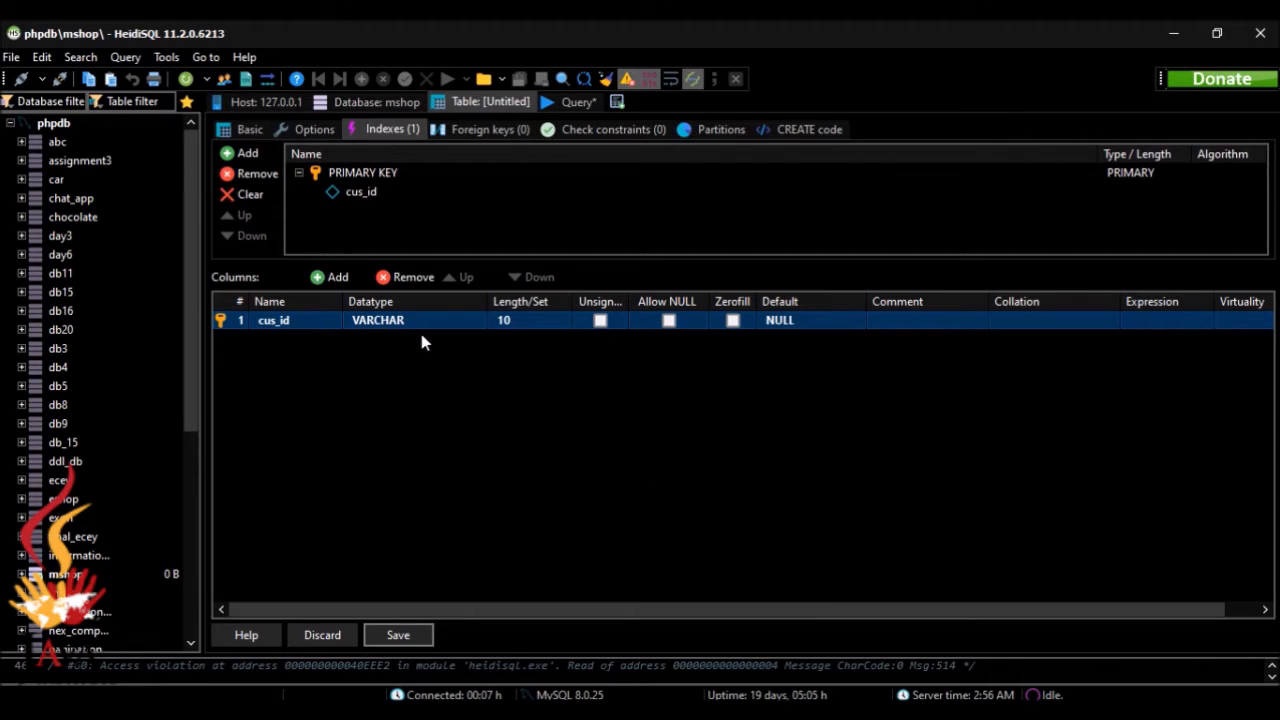
Step: Add a second column to the customer table and name it first_name, checking the specification in the browser
left_click(326, 279)
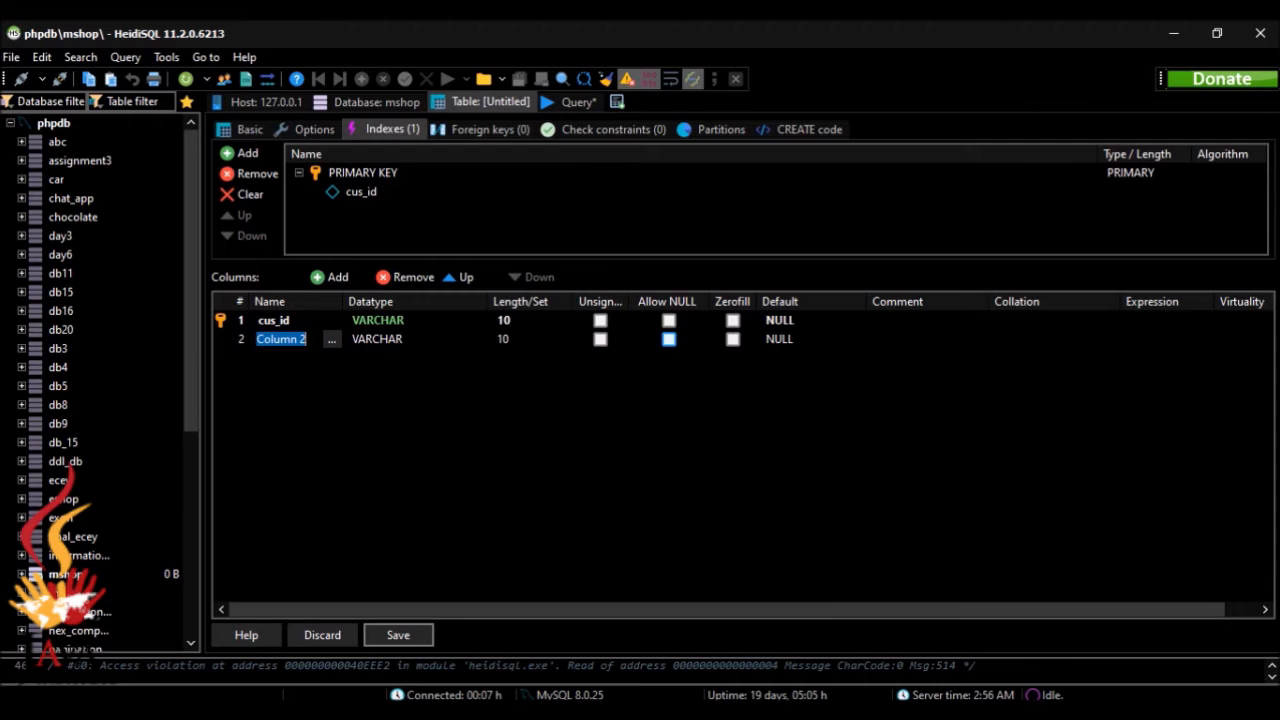
key("alt+Tab")
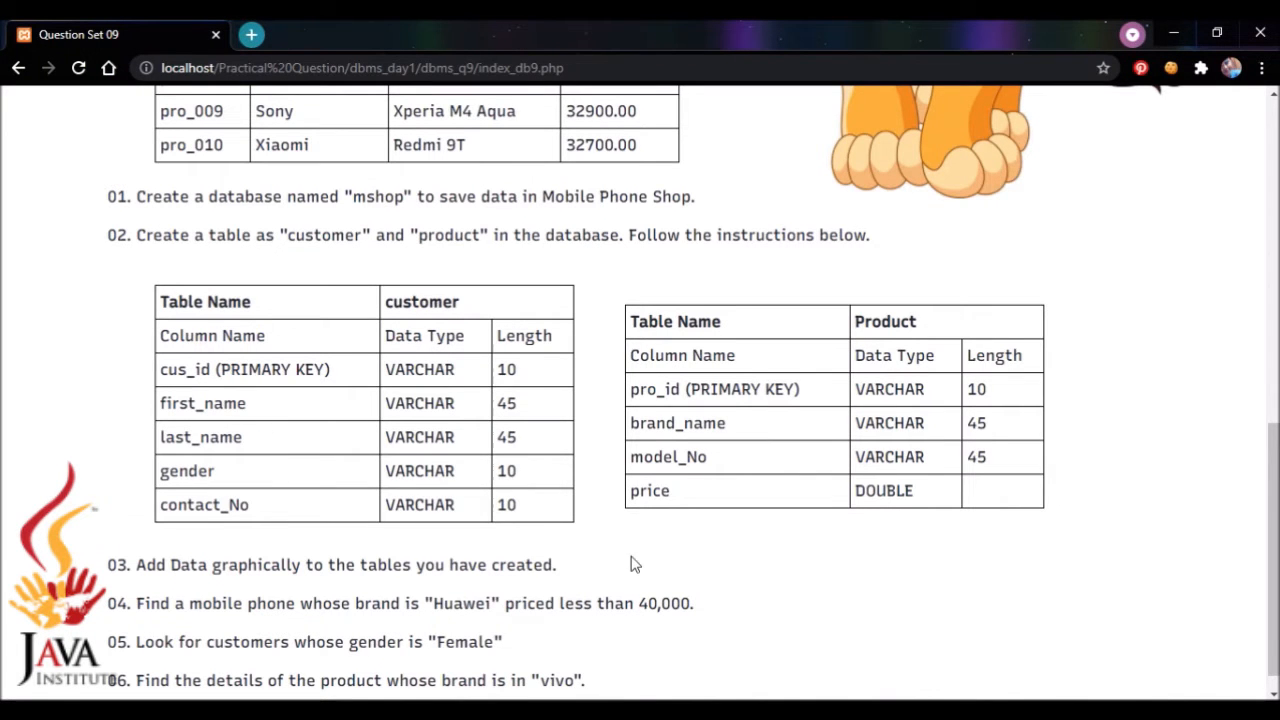
left_click(872, 714)
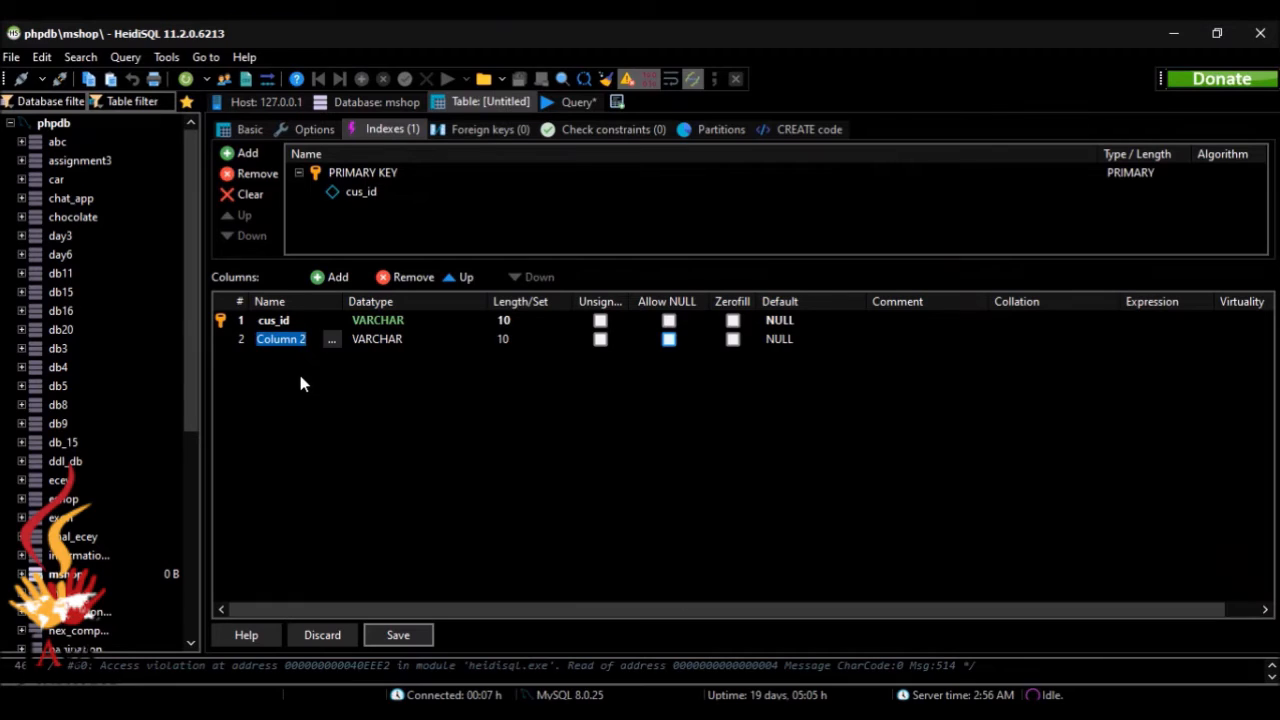
key("BackSpace")
type("first_name")
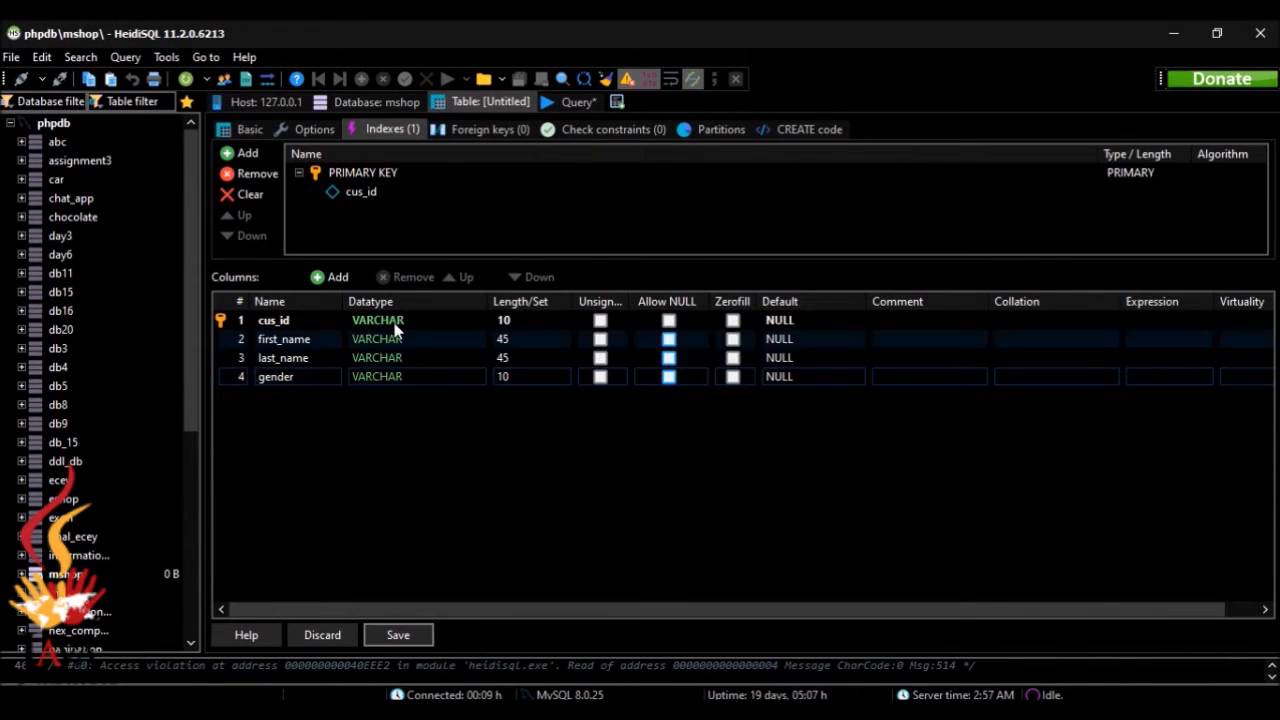
Step: Add a fifth column named contact_no to the customer table and compare the columns with the specification in the browser
left_click(333, 283)
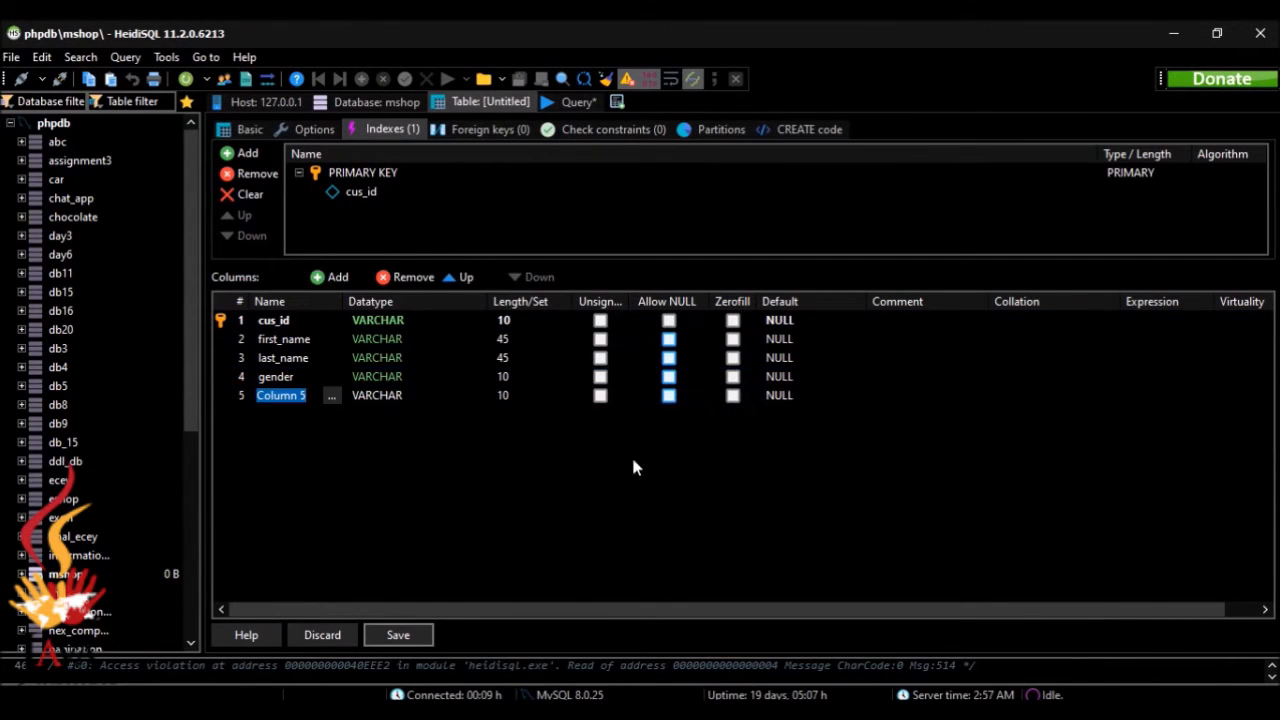
type("cont")
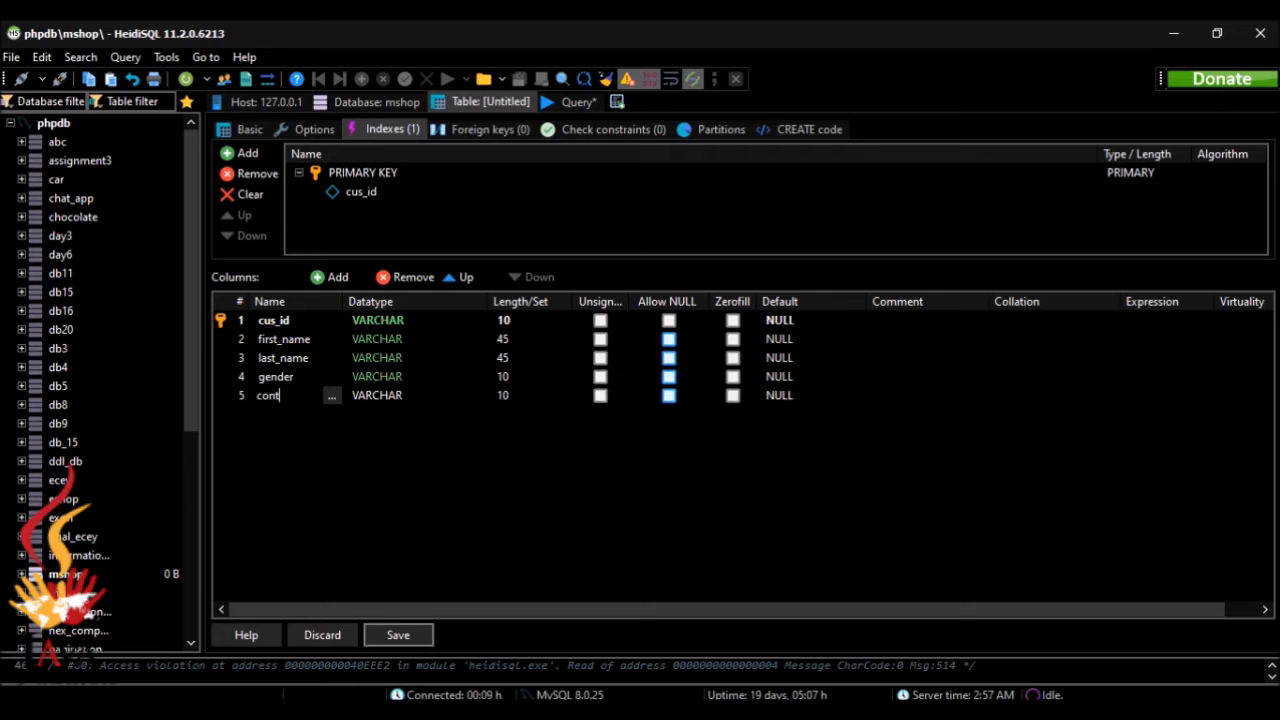
type("act_no")
key("alt+Tab")
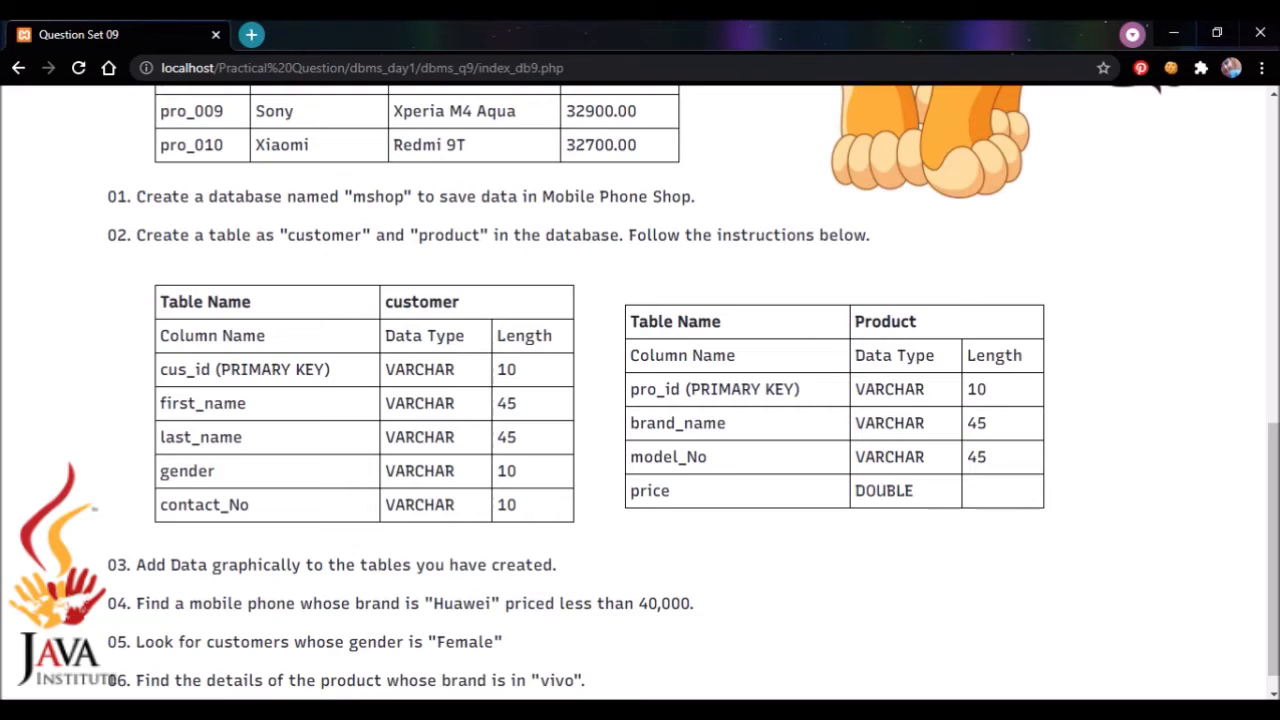
key("alt+Tab")
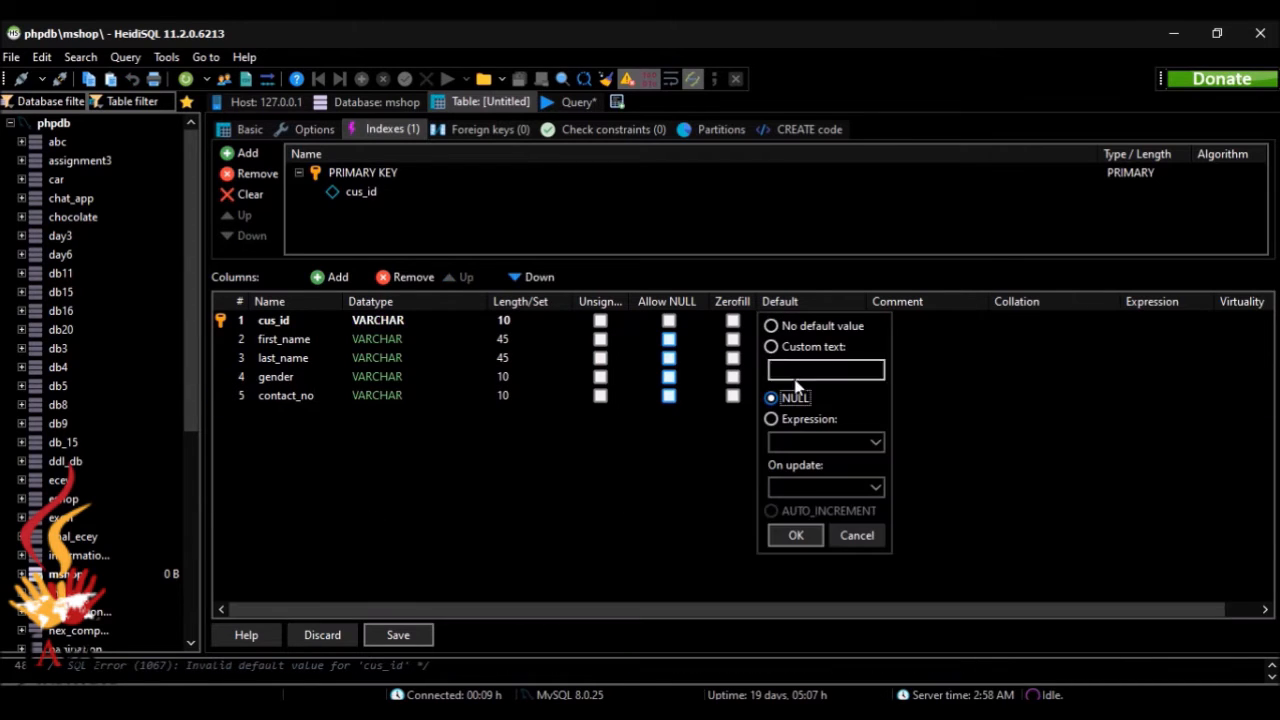
Step: Set the cus_id column's default to No default value
left_click(989, 393)
left_click(794, 320)
left_click(792, 324)
left_click(811, 327)
left_click(796, 535)
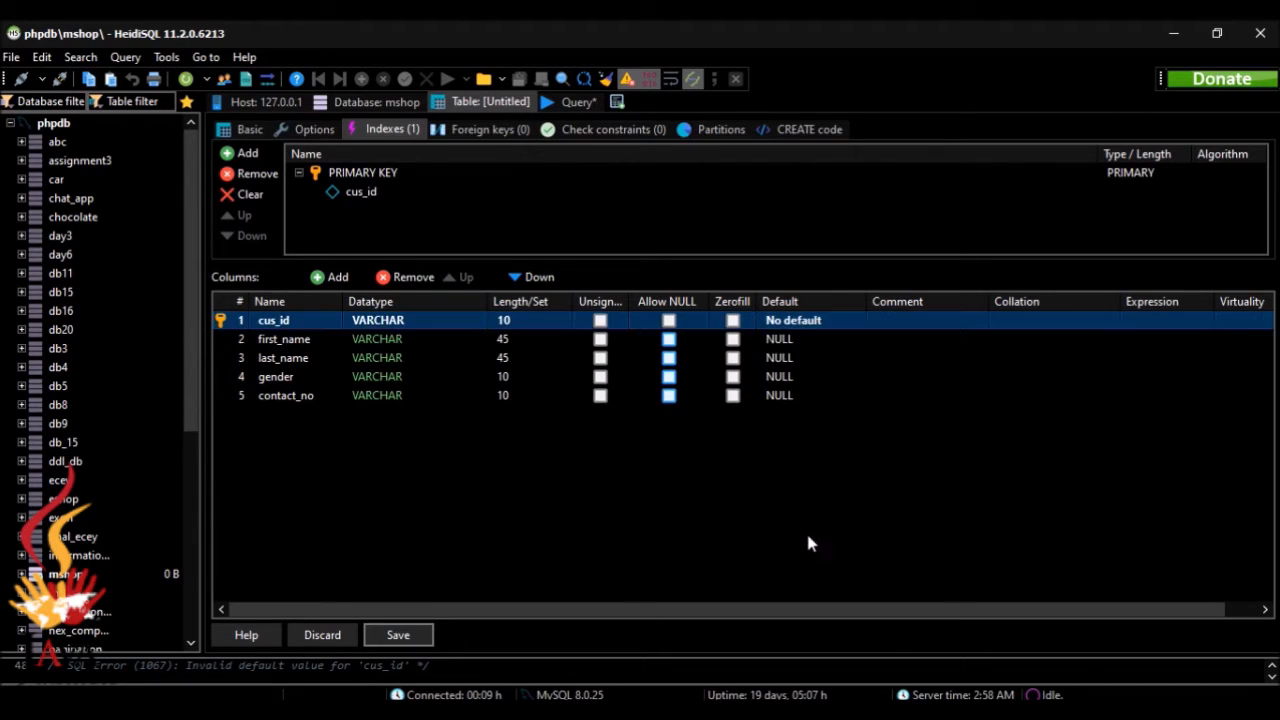
Step: Set the defaults of the first_name and last_name columns to No default value
left_click(790, 339)
left_click(790, 339)
left_click(772, 345)
left_click(796, 554)
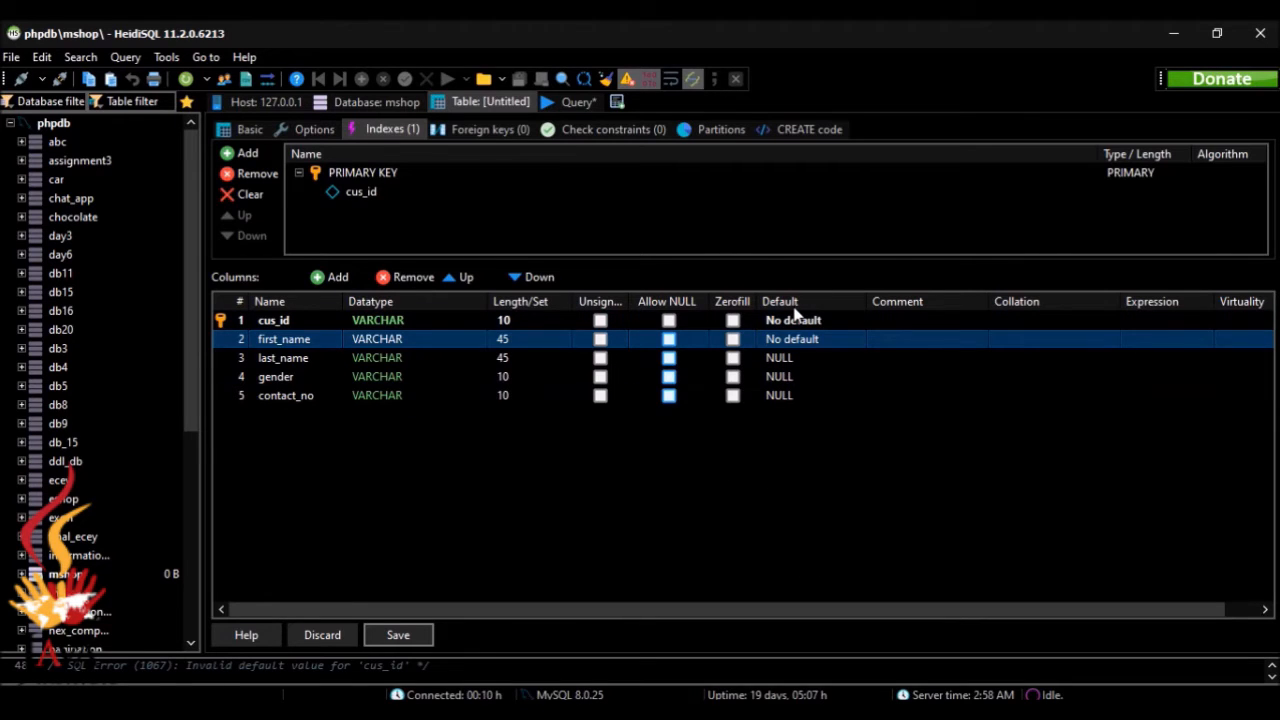
left_click(797, 358)
left_click(797, 360)
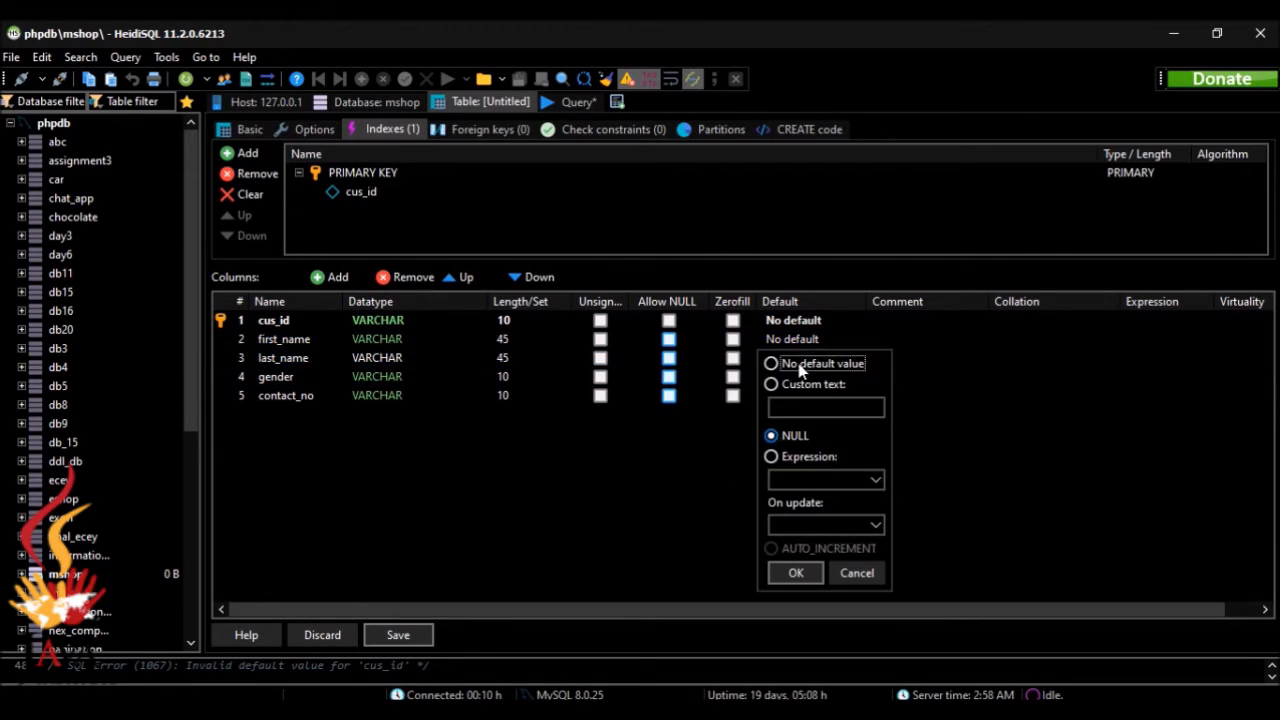
left_click(772, 364)
left_click(796, 573)
Step: Set the defaults of the gender and contact_no columns to No default value
left_click(785, 377)
left_click(785, 377)
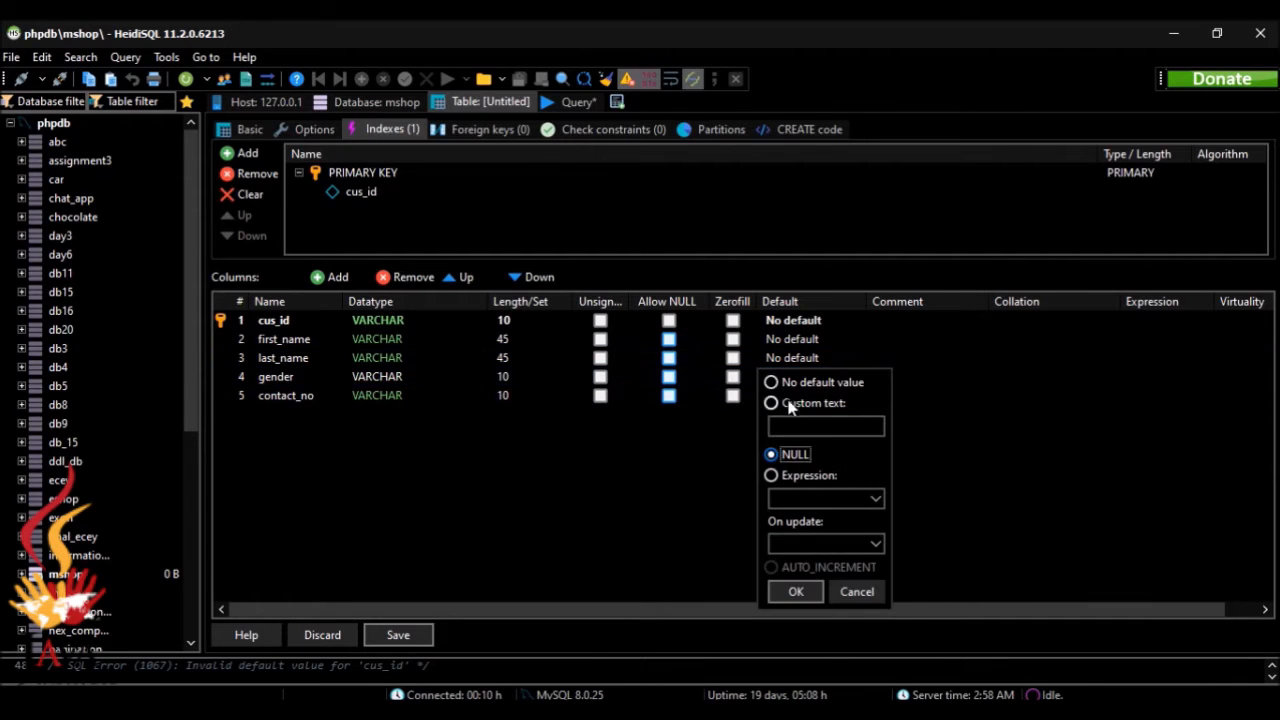
left_click(771, 382)
left_click(795, 592)
left_click(793, 394)
left_click(793, 394)
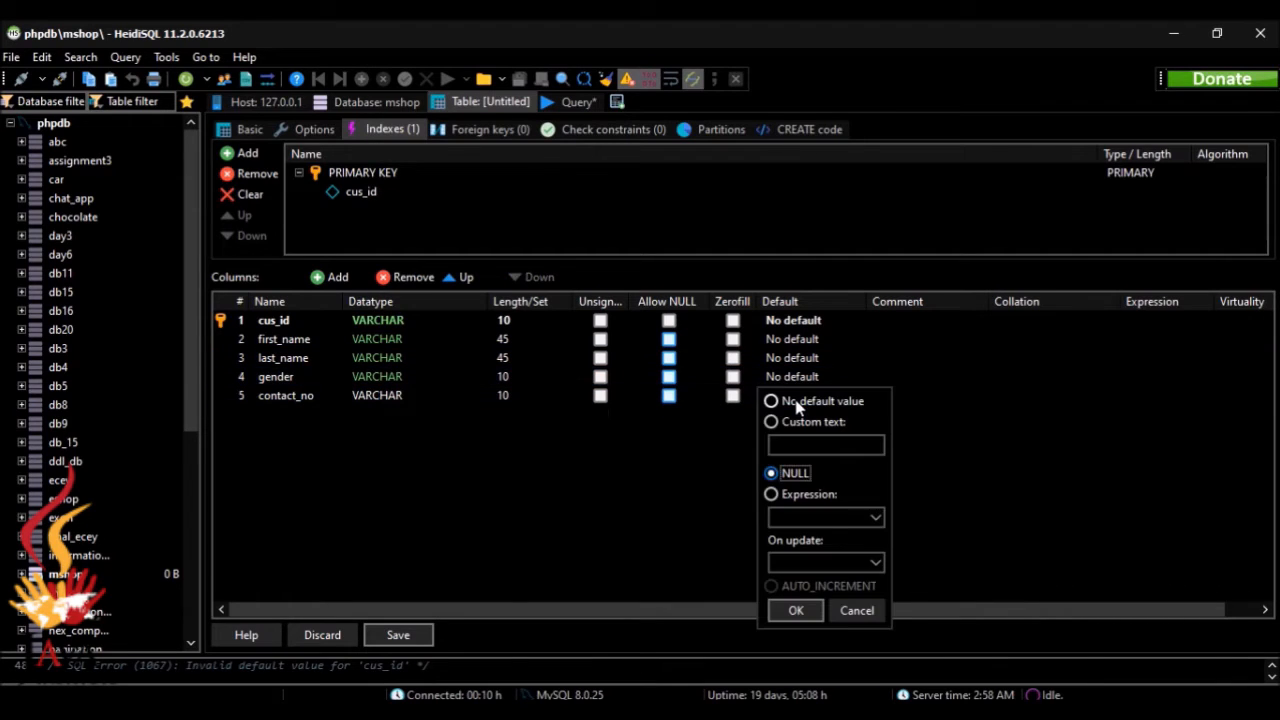
left_click(771, 401)
left_click(797, 612)
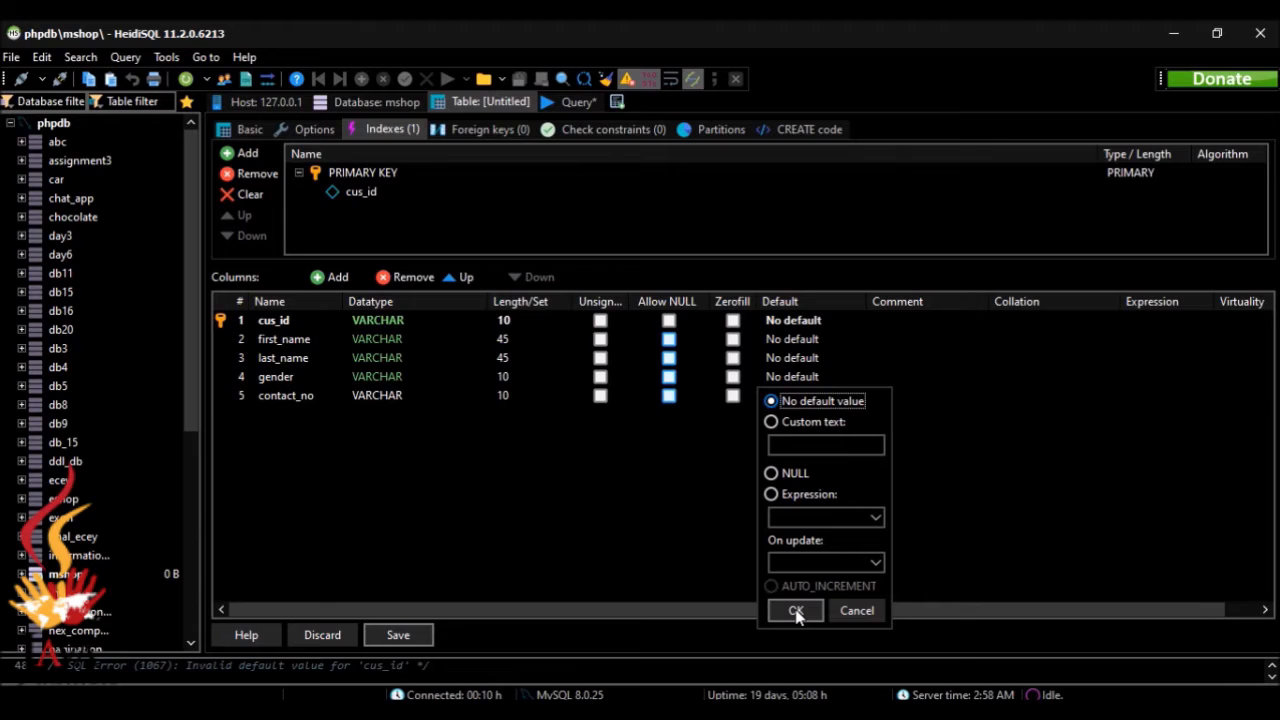
Step: Save the customer table and display its data rows
left_click(412, 636)
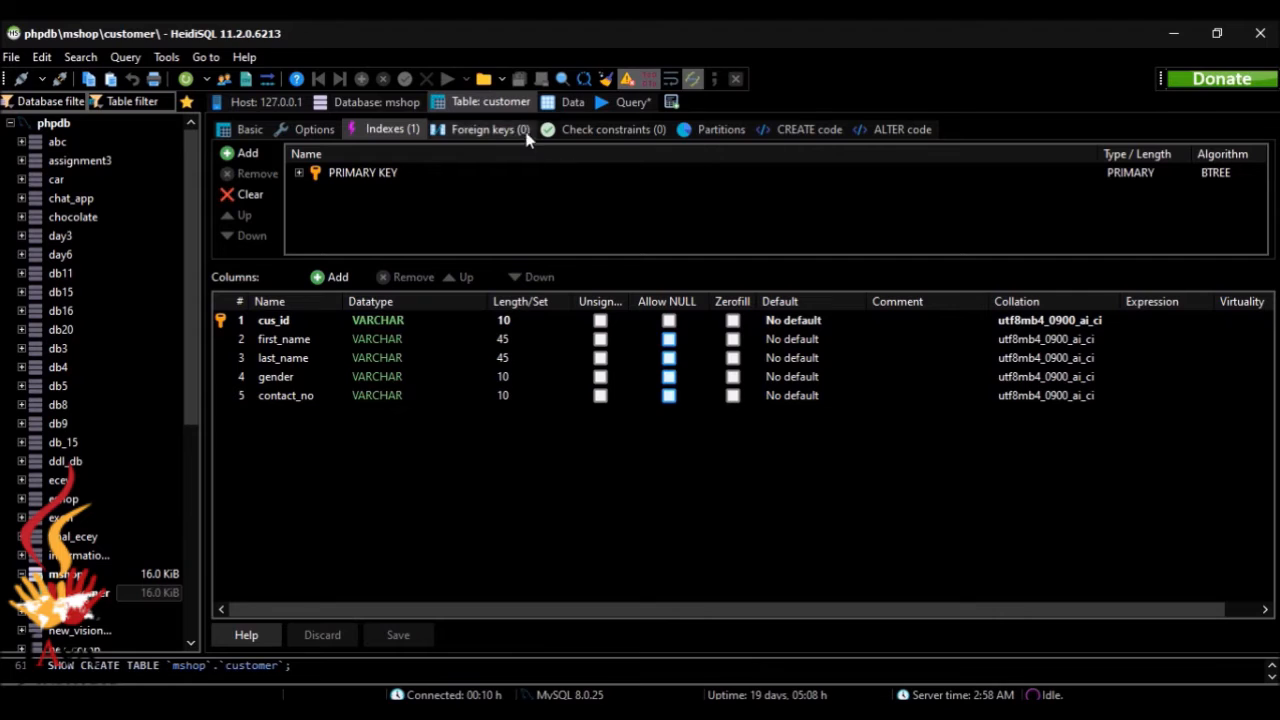
left_click(570, 106)
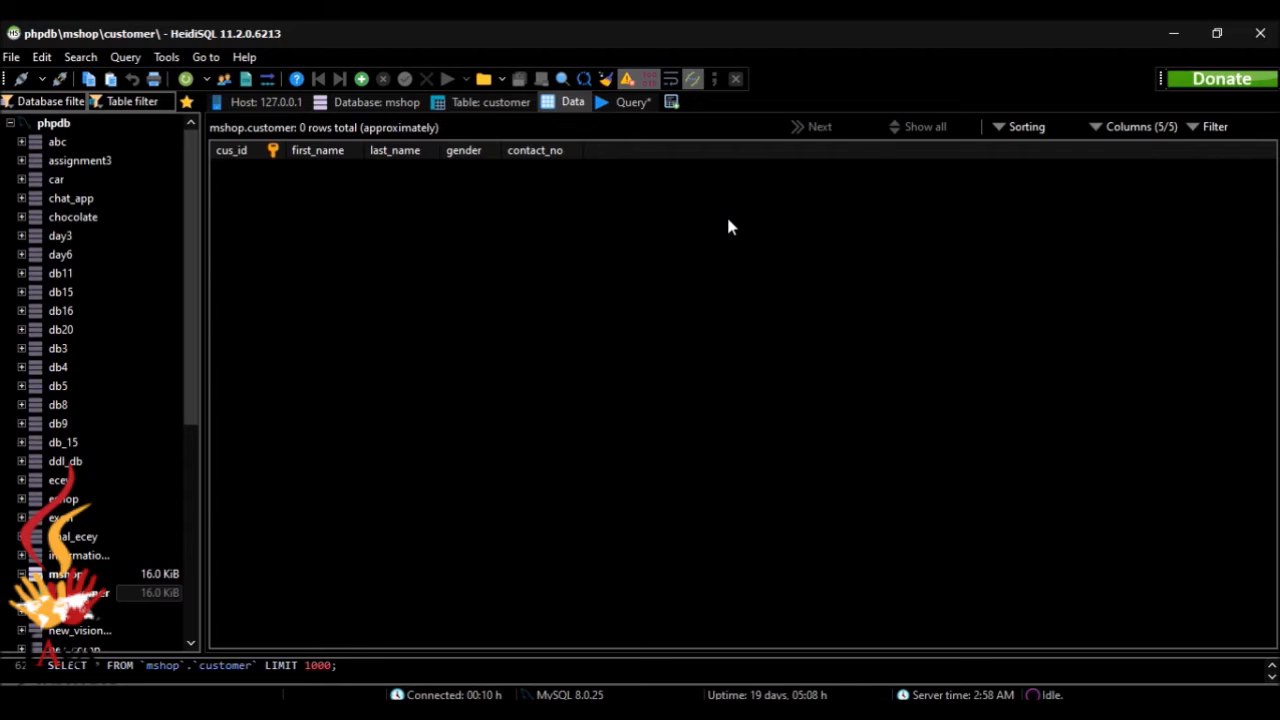
mouse_move(804, 712)
Step: Create a new table in the mshop database and name it product
left_click(111, 576)
right_click(111, 576)
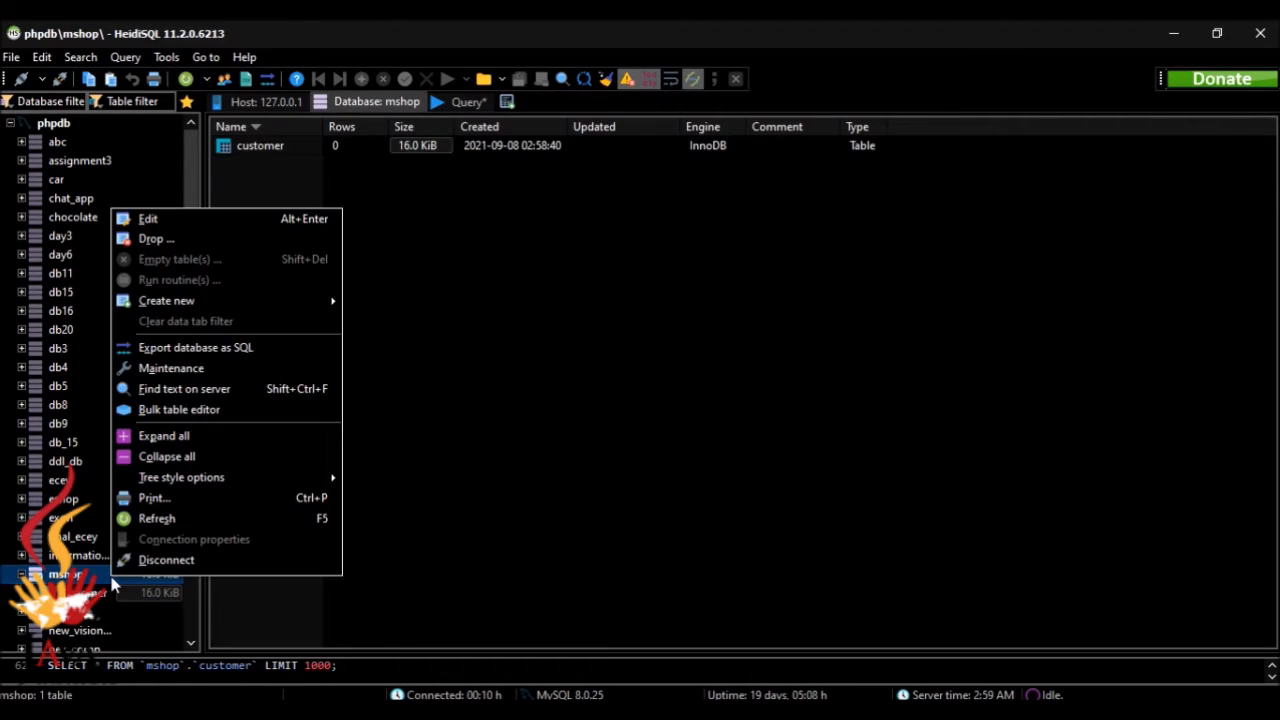
mouse_move(198, 310)
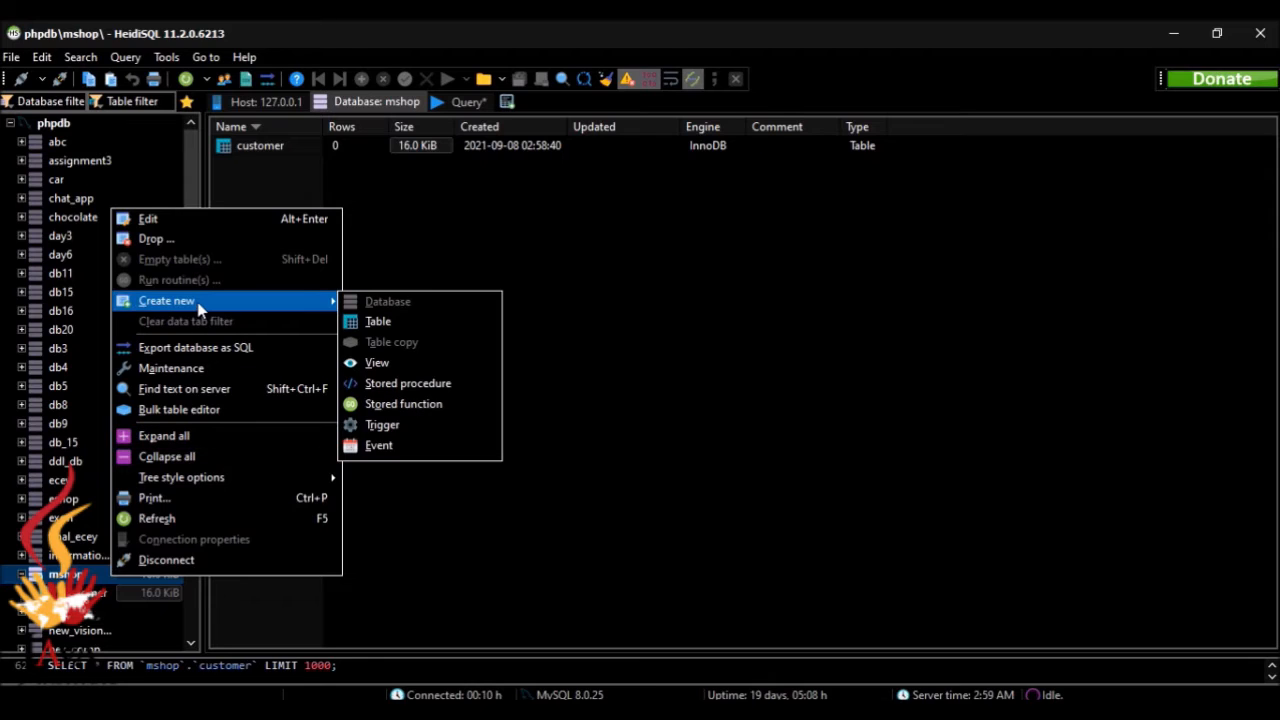
left_click(375, 323)
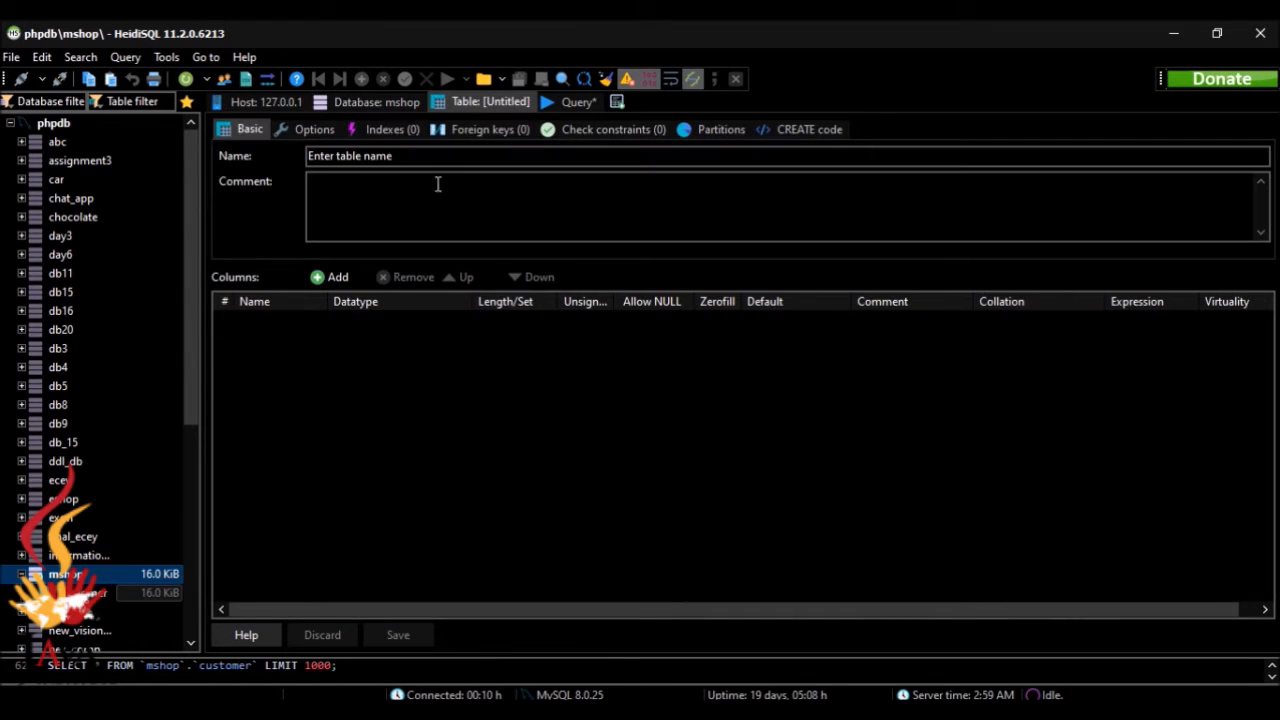
left_click(465, 157)
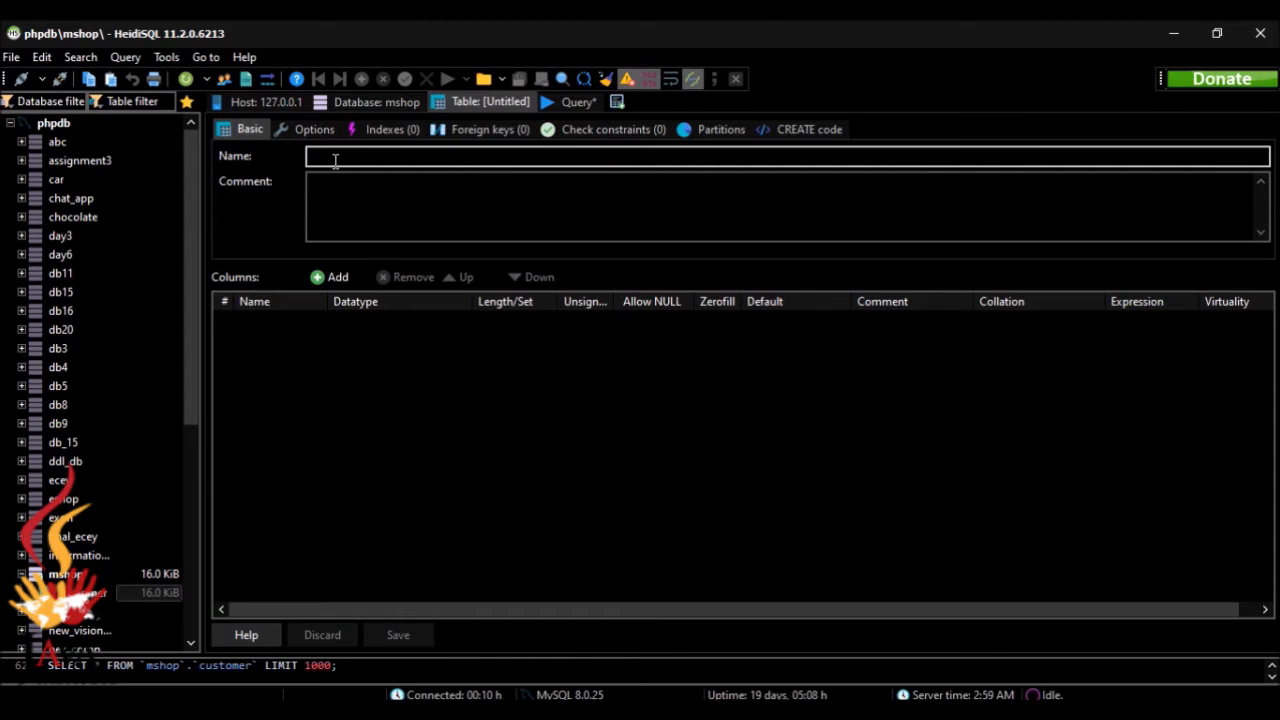
type("product")
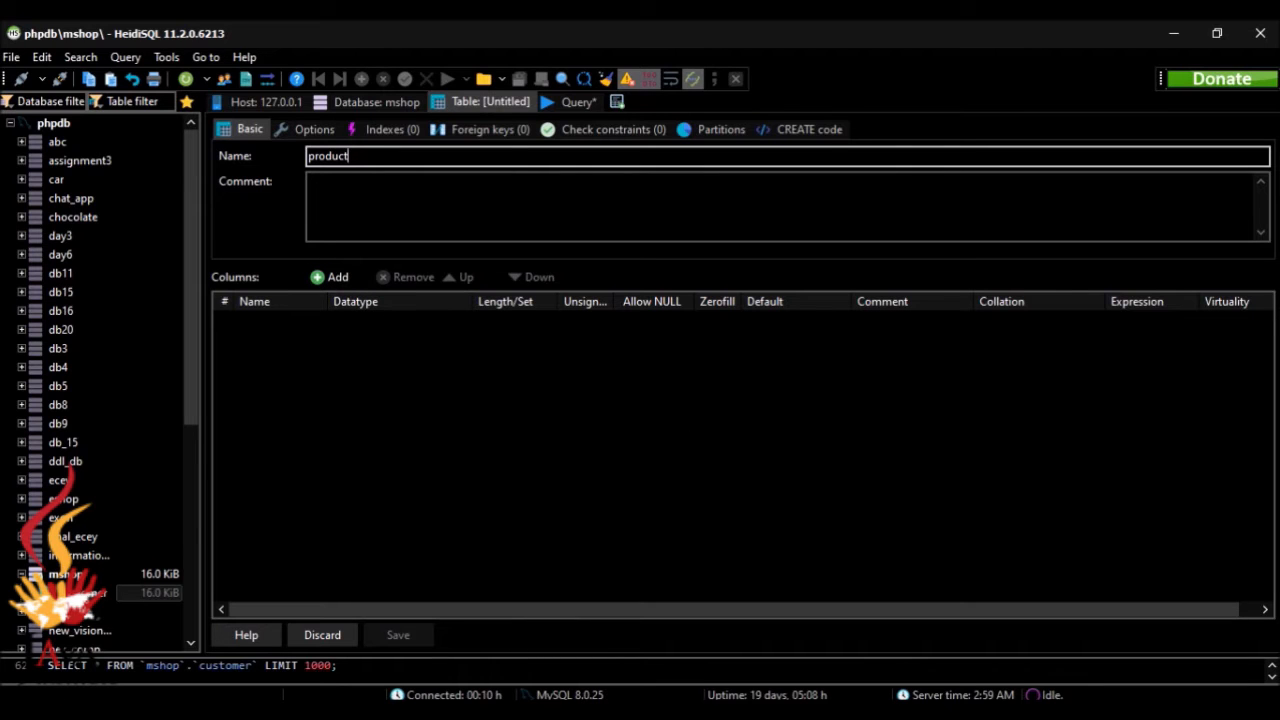
Step: Check the Product table specification in the browser and add a first column named pro_id to the product table
key("alt+Tab")
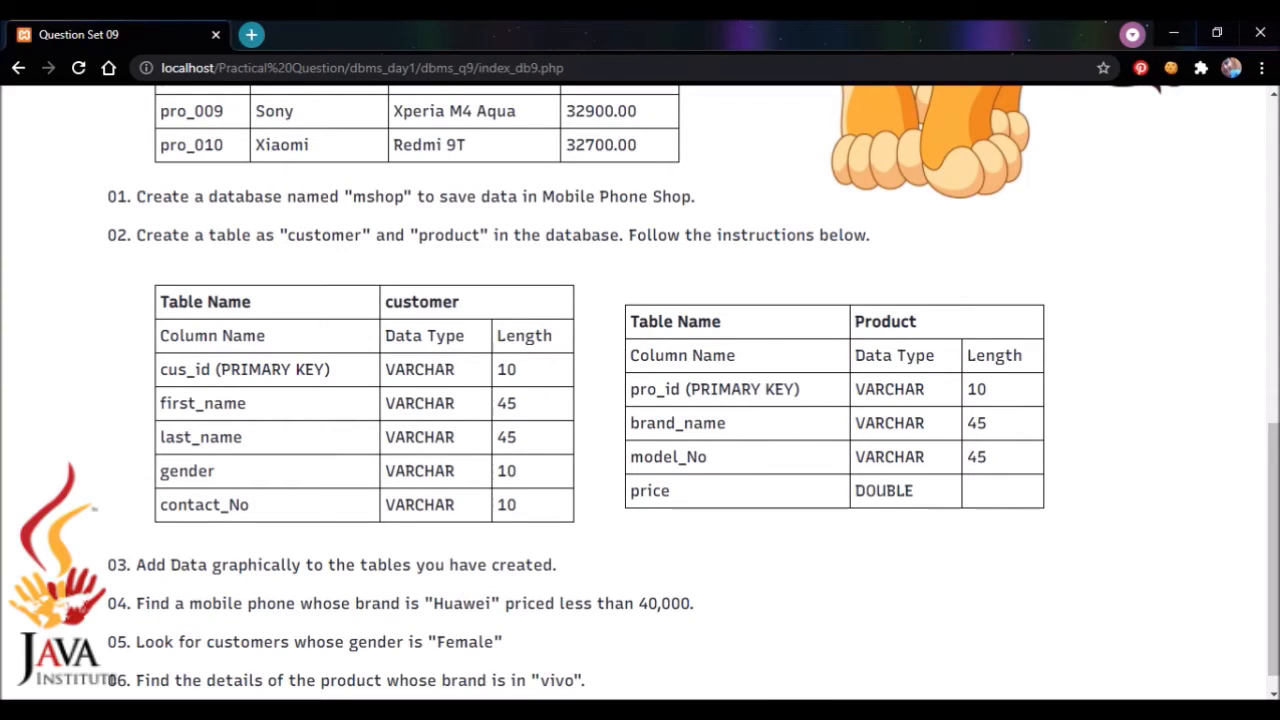
key("alt+Tab")
left_click(322, 280)
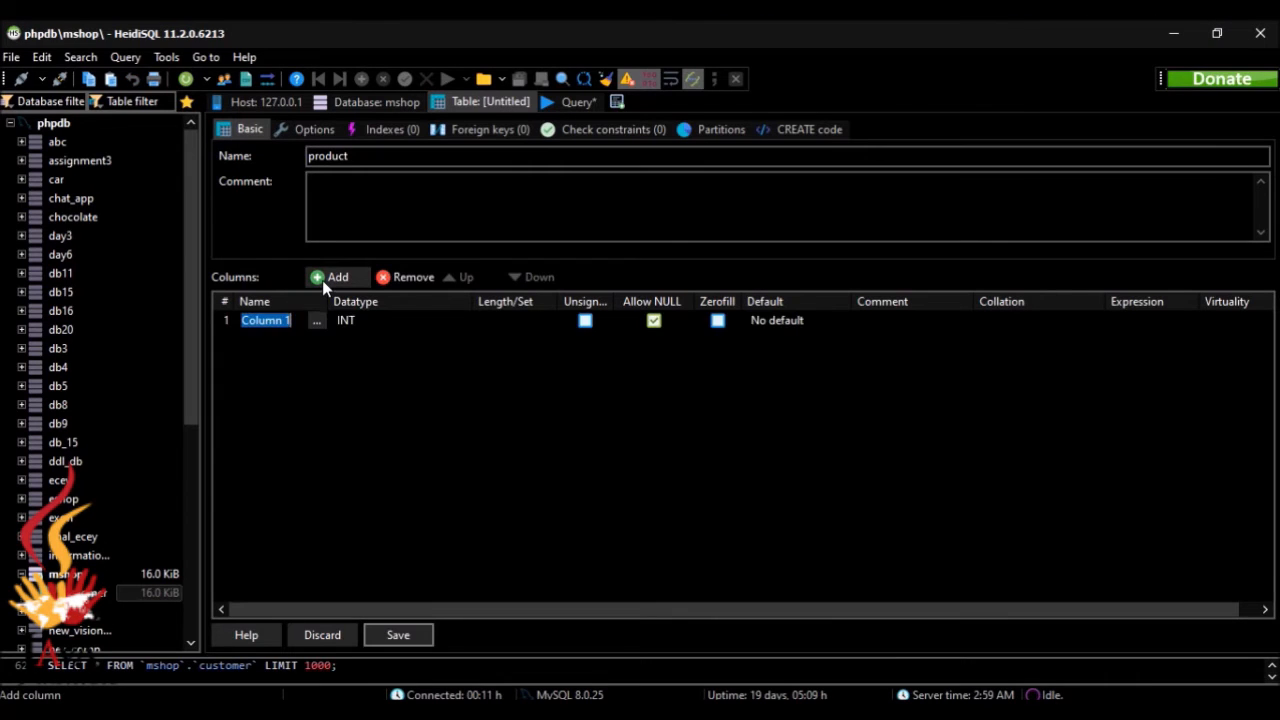
type("pro_")
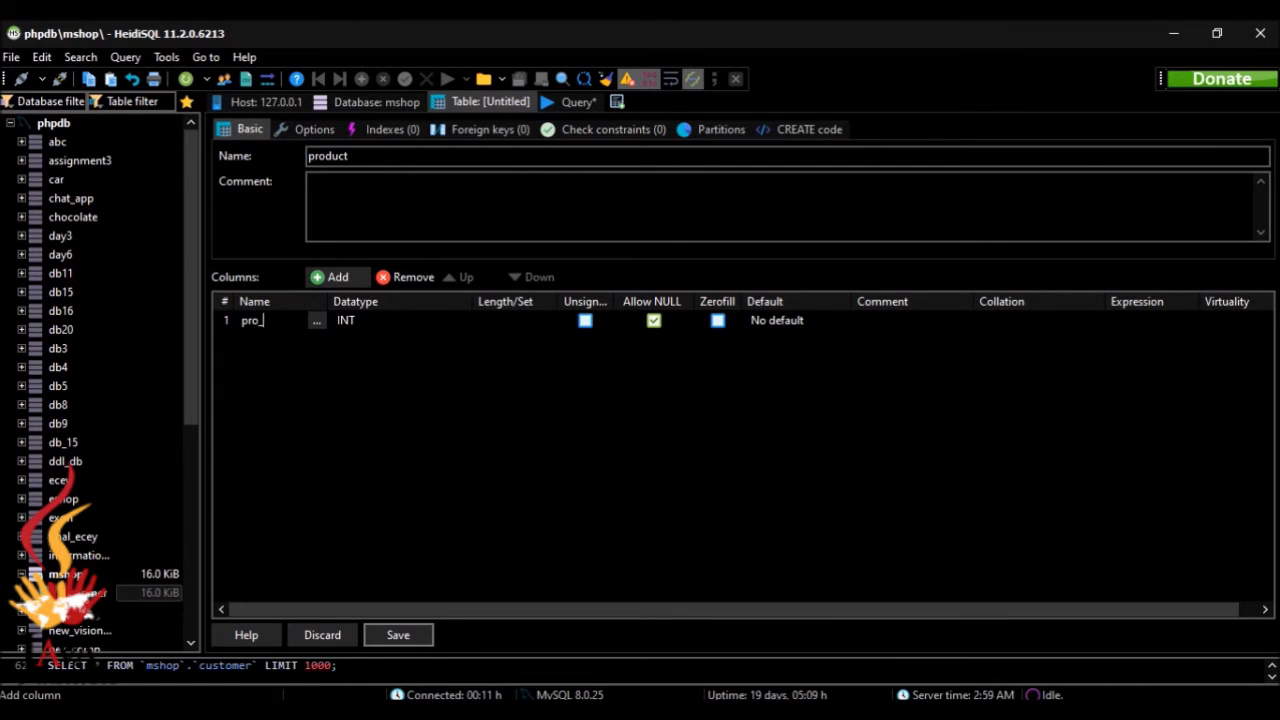
type("id")
Step: Set the pro_id column's datatype to VARCHAR and its length to 10
left_click(434, 326)
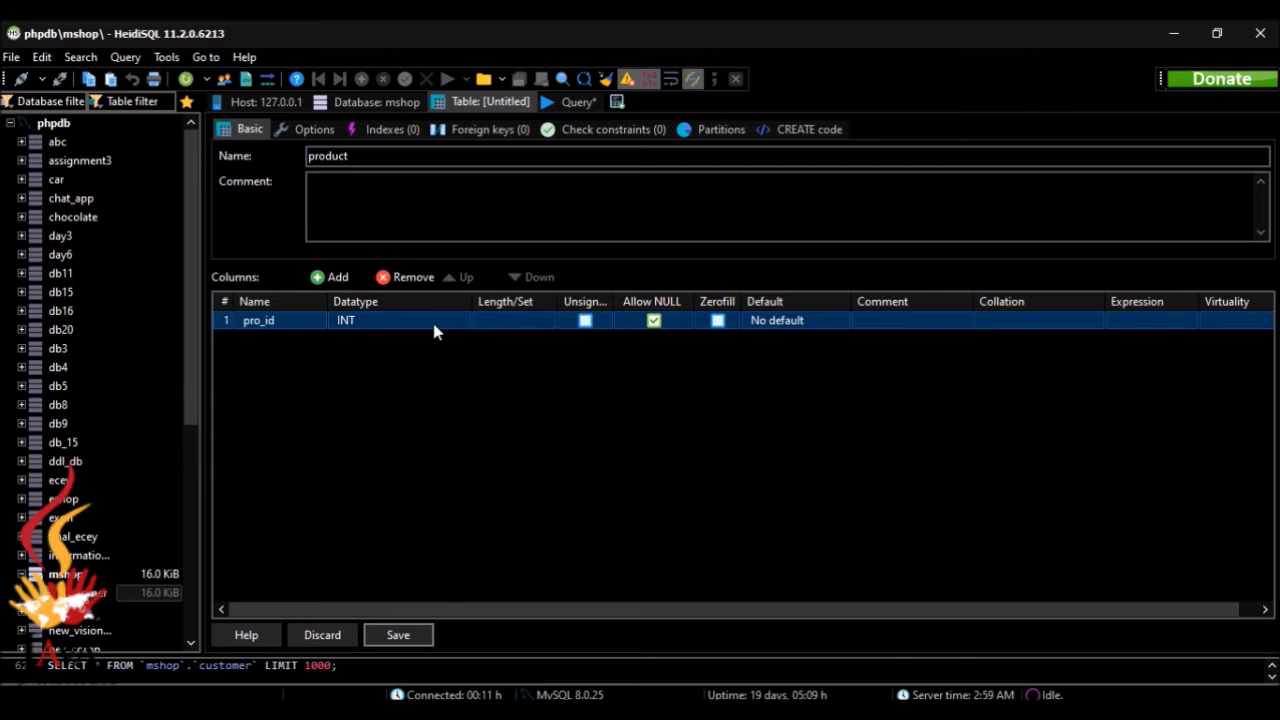
left_click(434, 330)
scroll(486, 400, "down", 4)
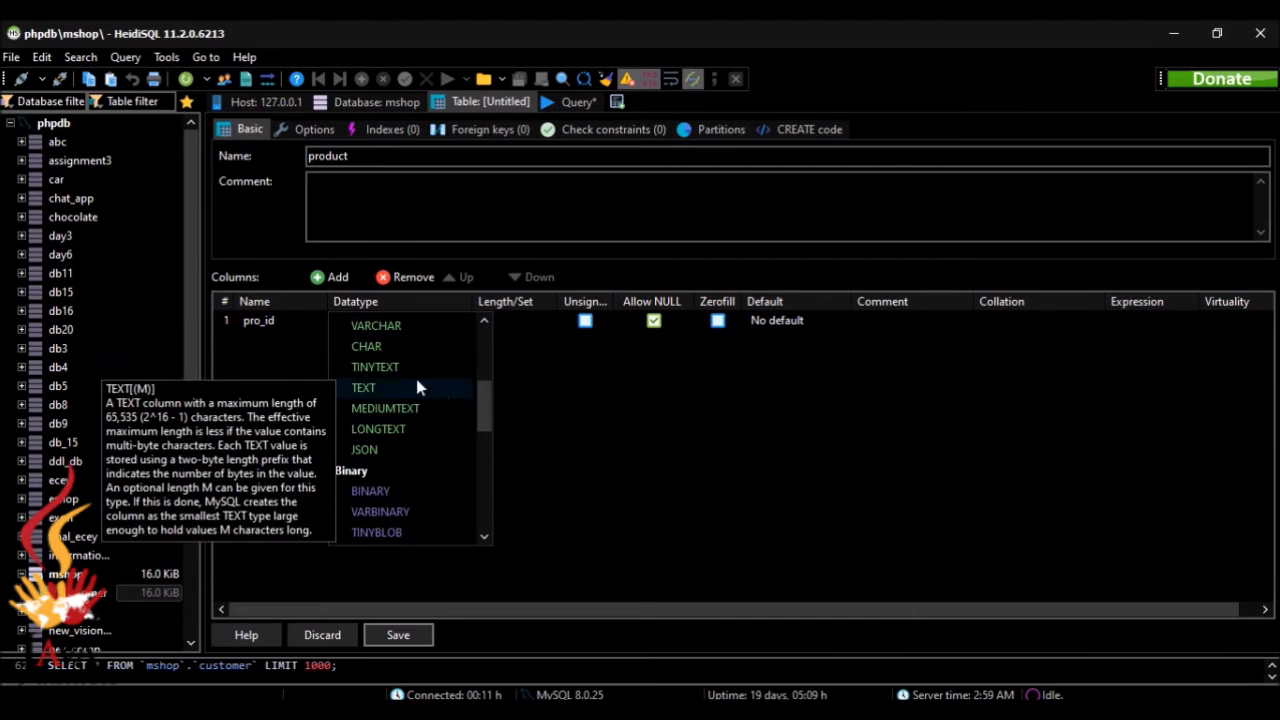
left_click(416, 325)
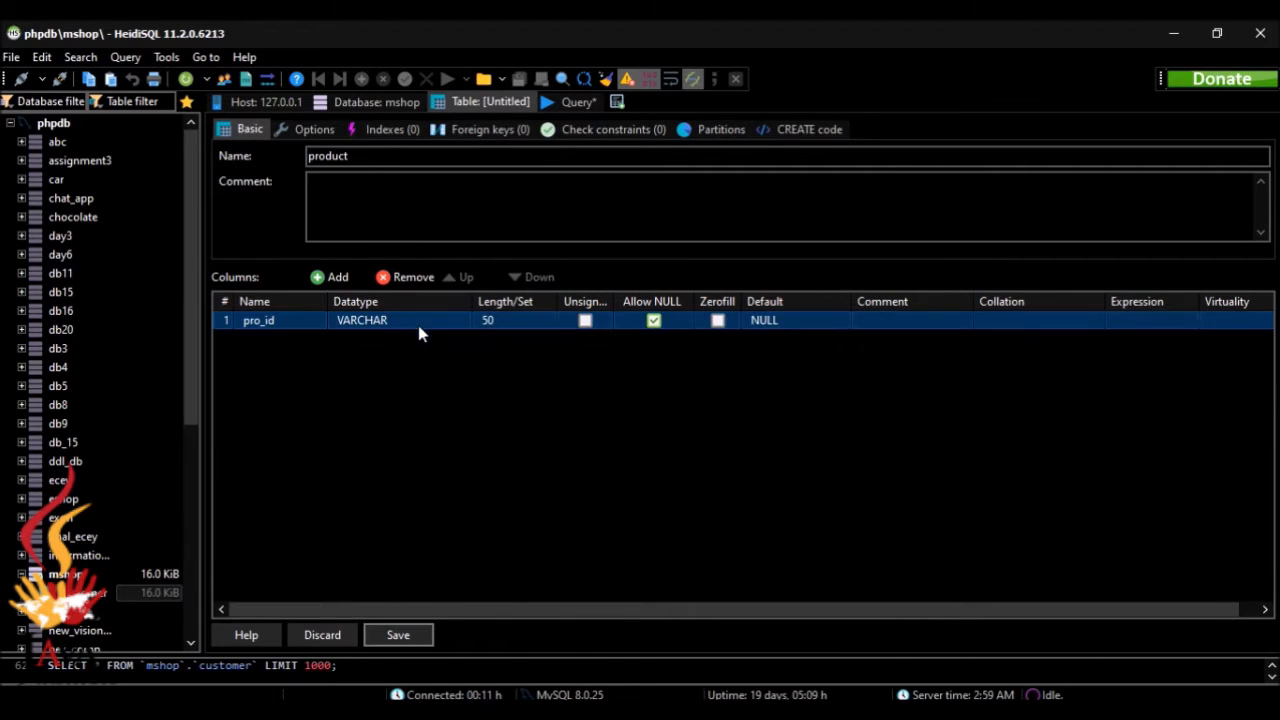
left_click(487, 321)
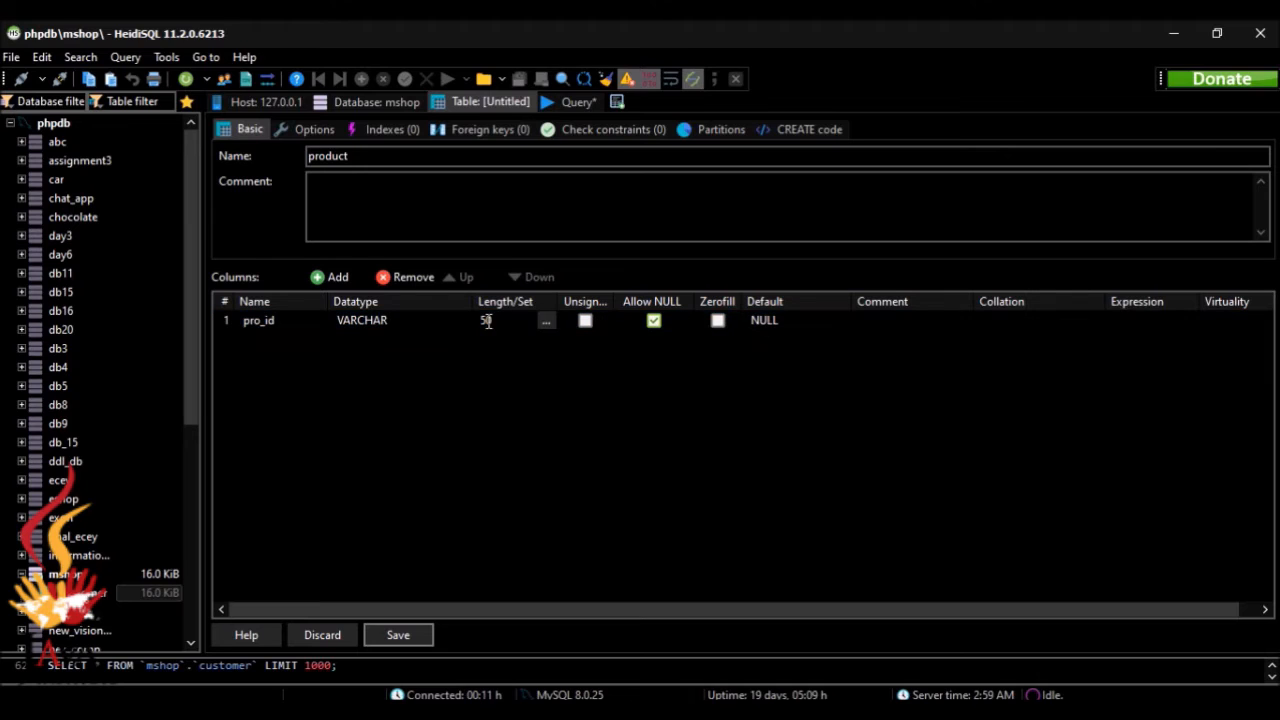
key("BackSpace")
key("BackSpace")
type("1")
key("Return")
Step: Set the pro_id column's default to No default value
left_click(766, 322)
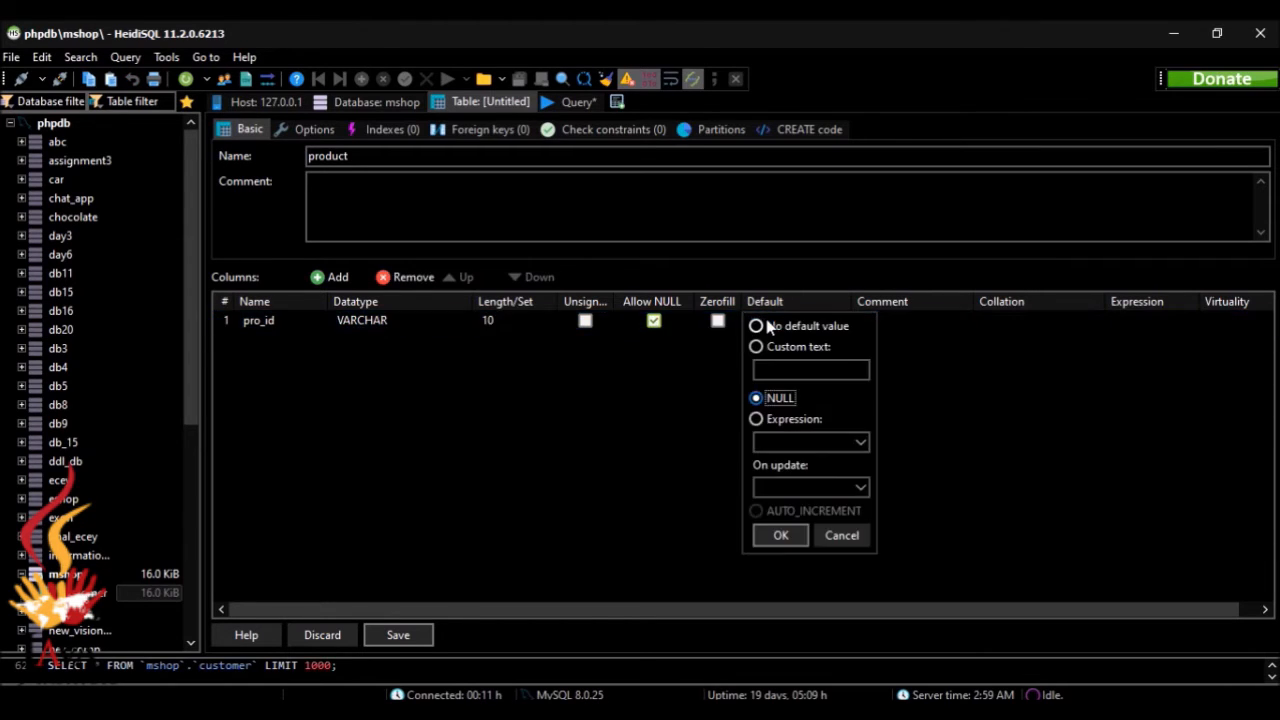
left_click(771, 333)
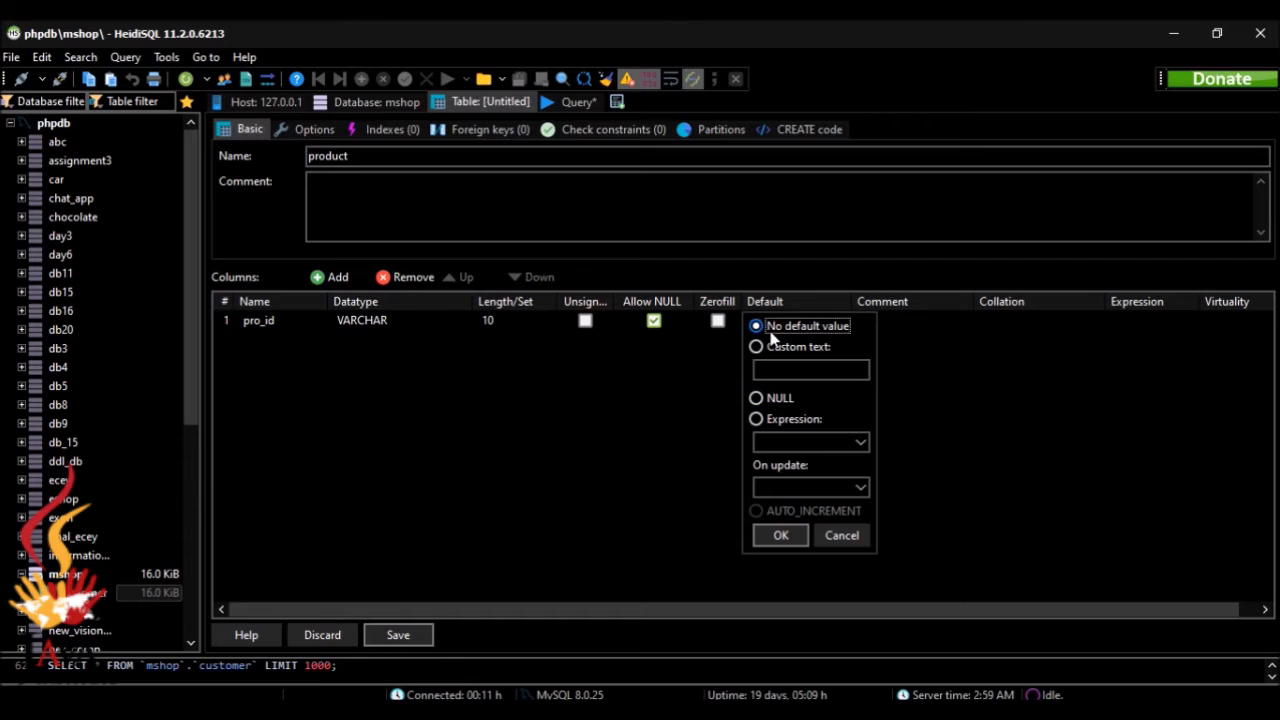
left_click(781, 535)
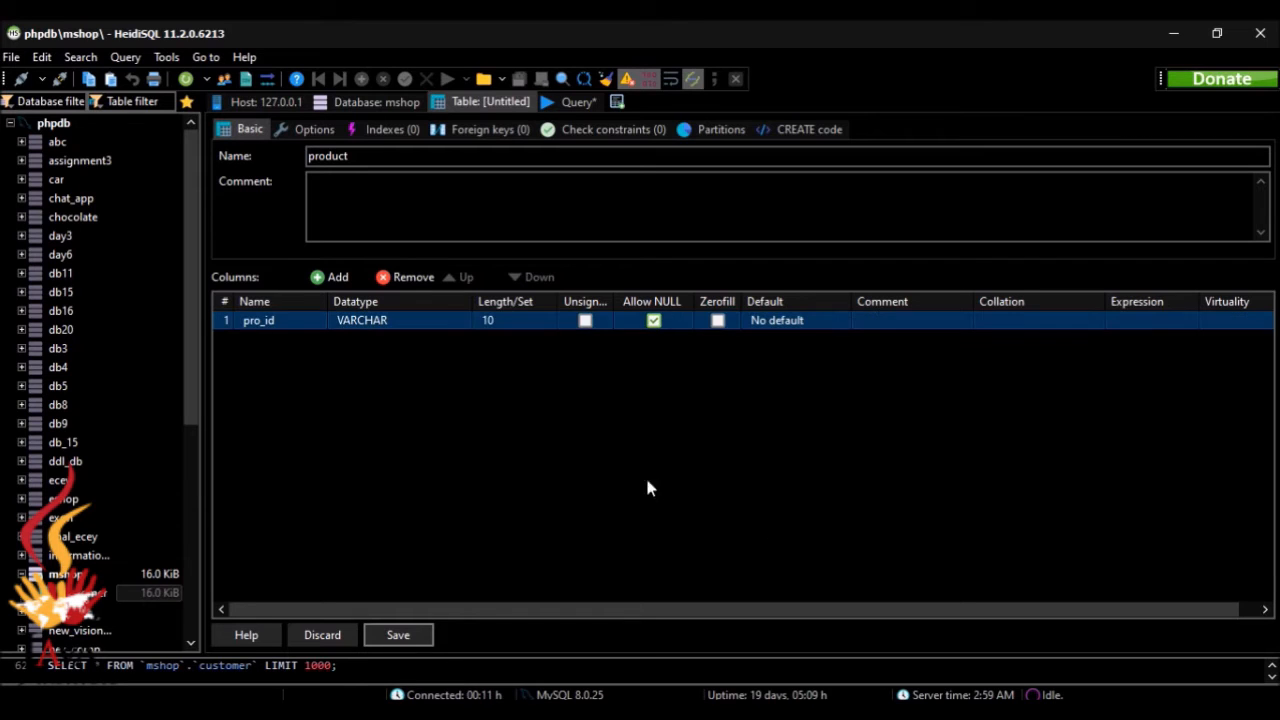
Step: Create a PRIMARY index on the pro_id column
right_click(245, 320)
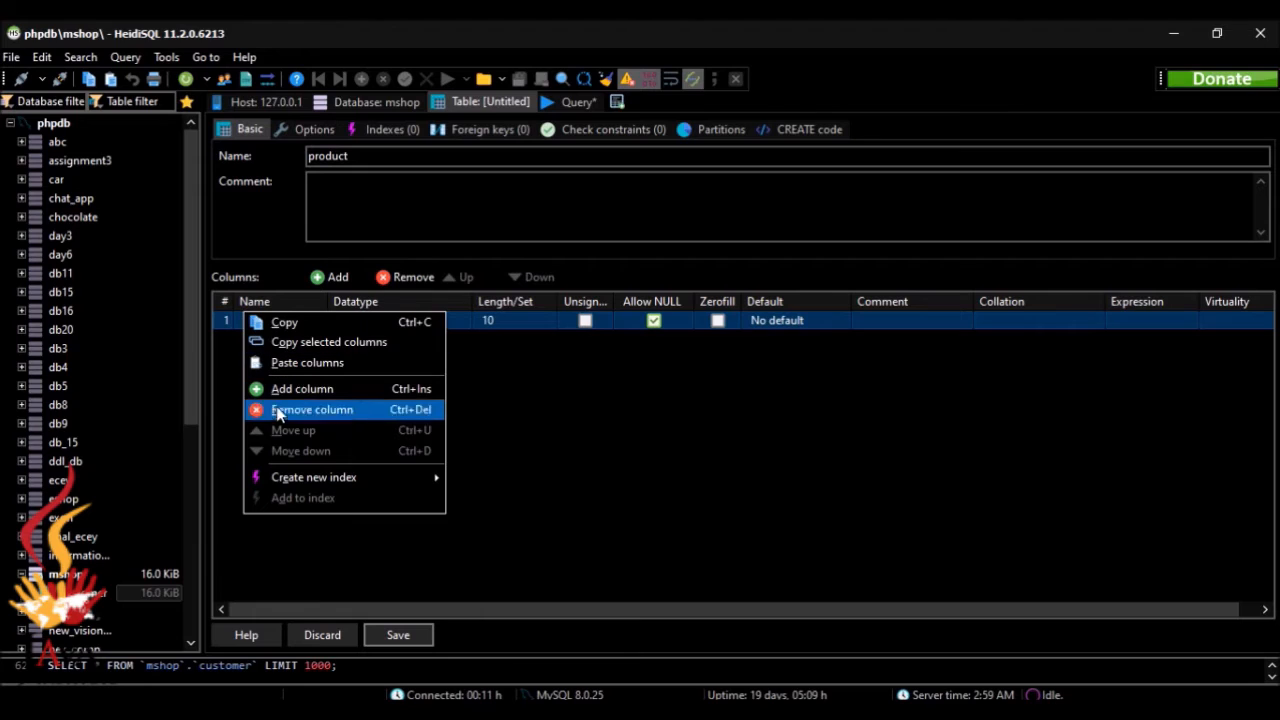
mouse_move(290, 481)
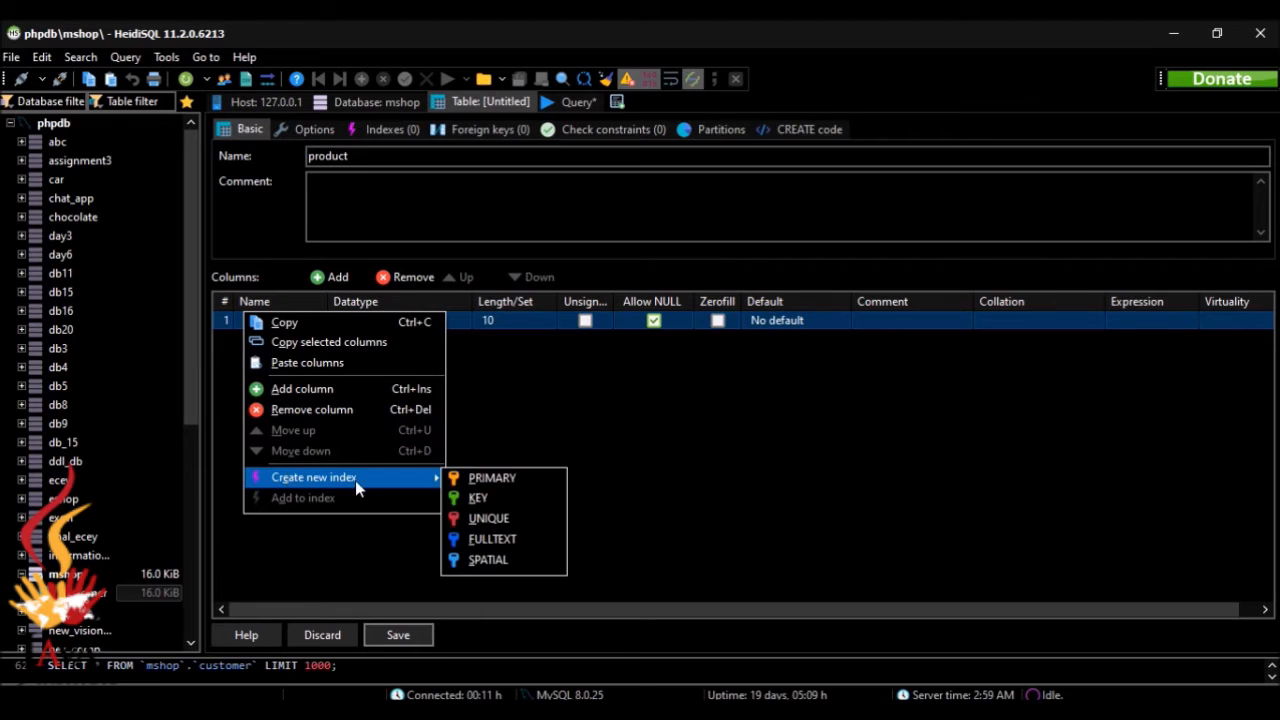
left_click(500, 480)
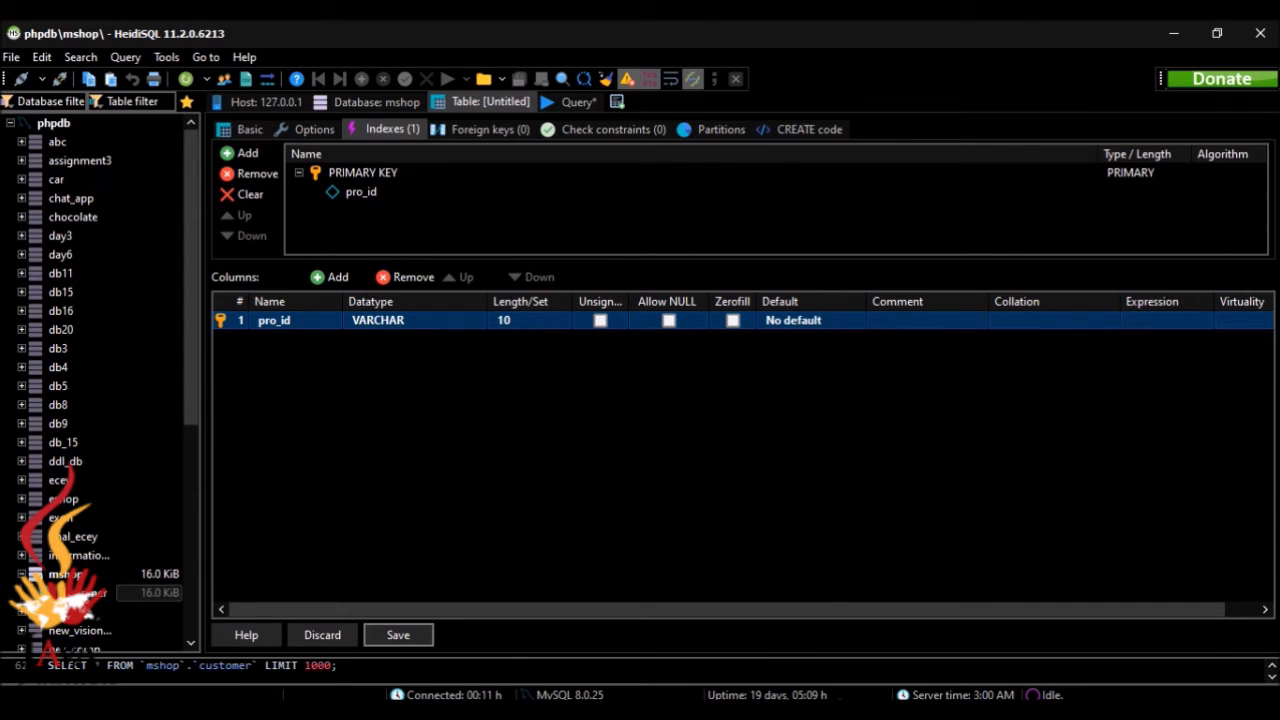
Step: Check the specification in the browser and add a second column named brand_name to the product table
key("alt+Tab")
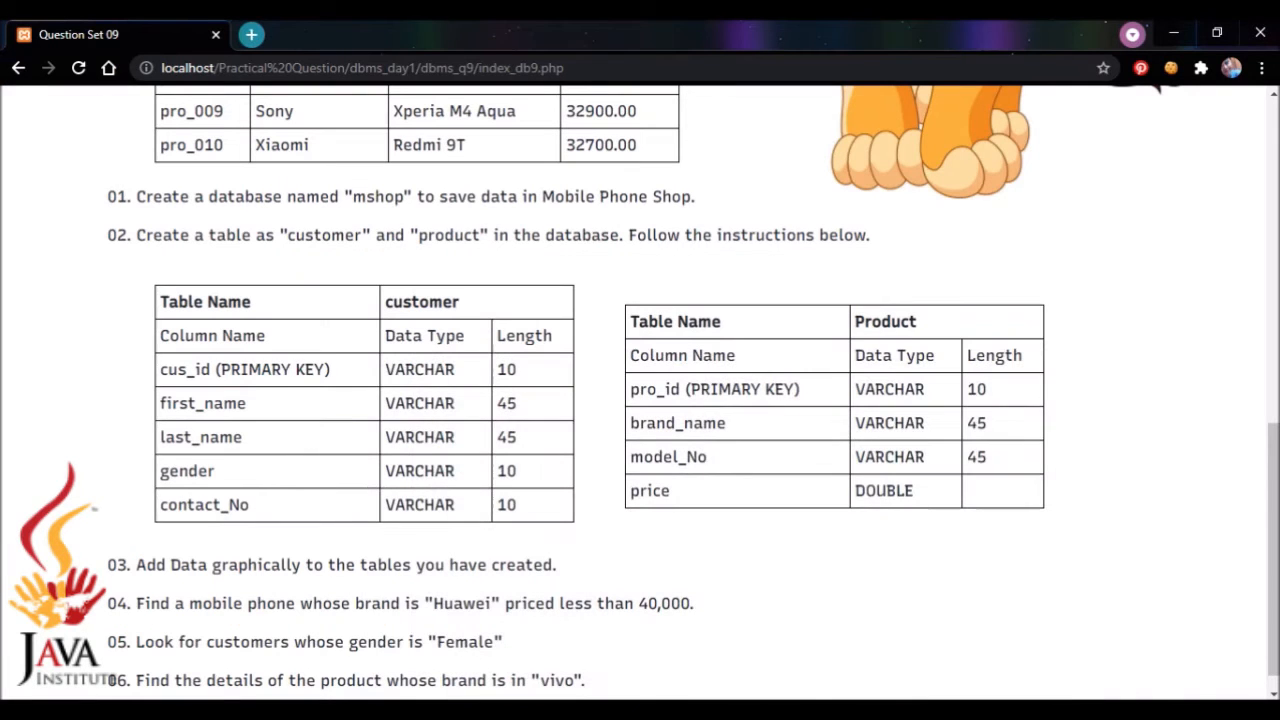
key("alt+Tab")
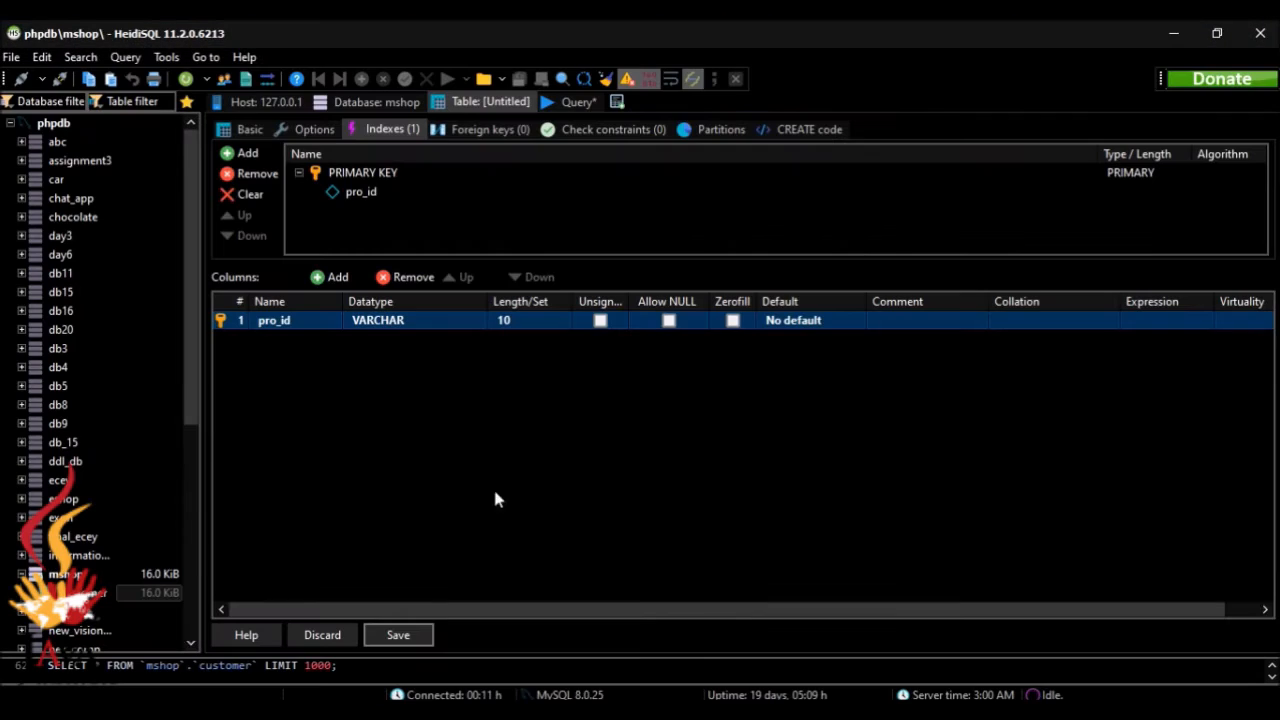
left_click(351, 277)
type("b")
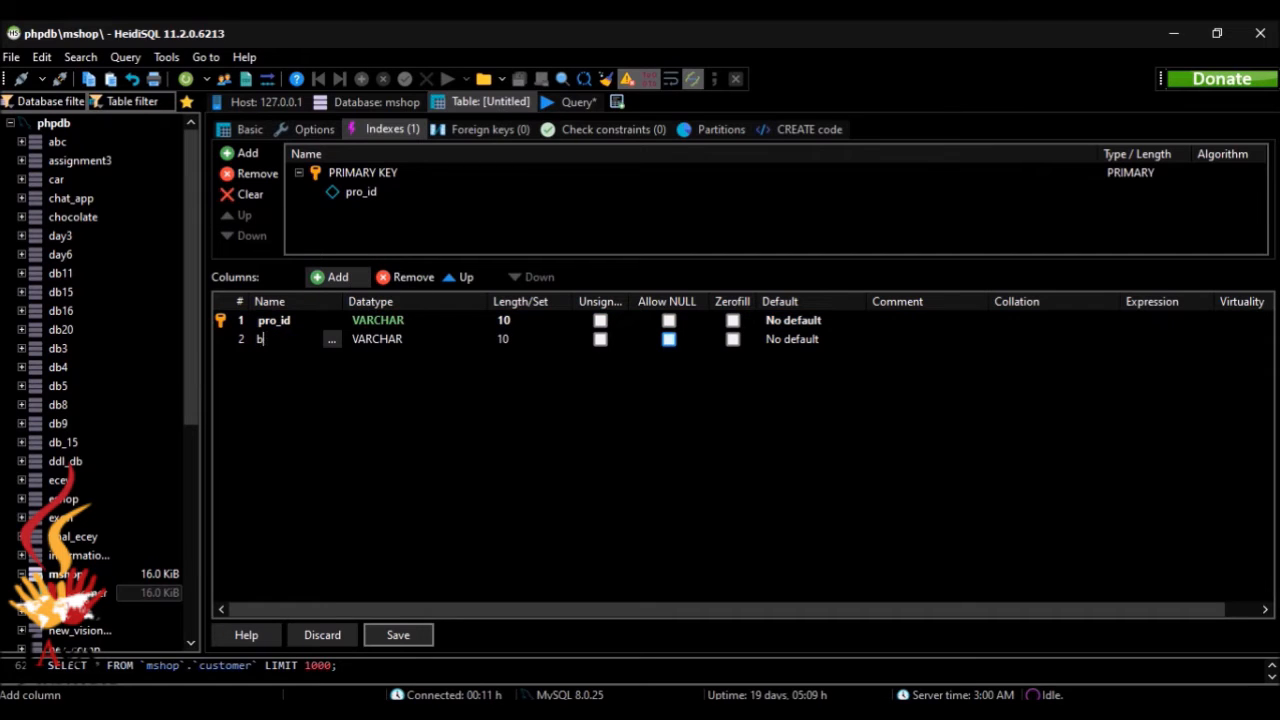
type("rand_name")
Step: Set the brand_name column's length to 45 and compare it with the specification in the browser
left_click(510, 340)
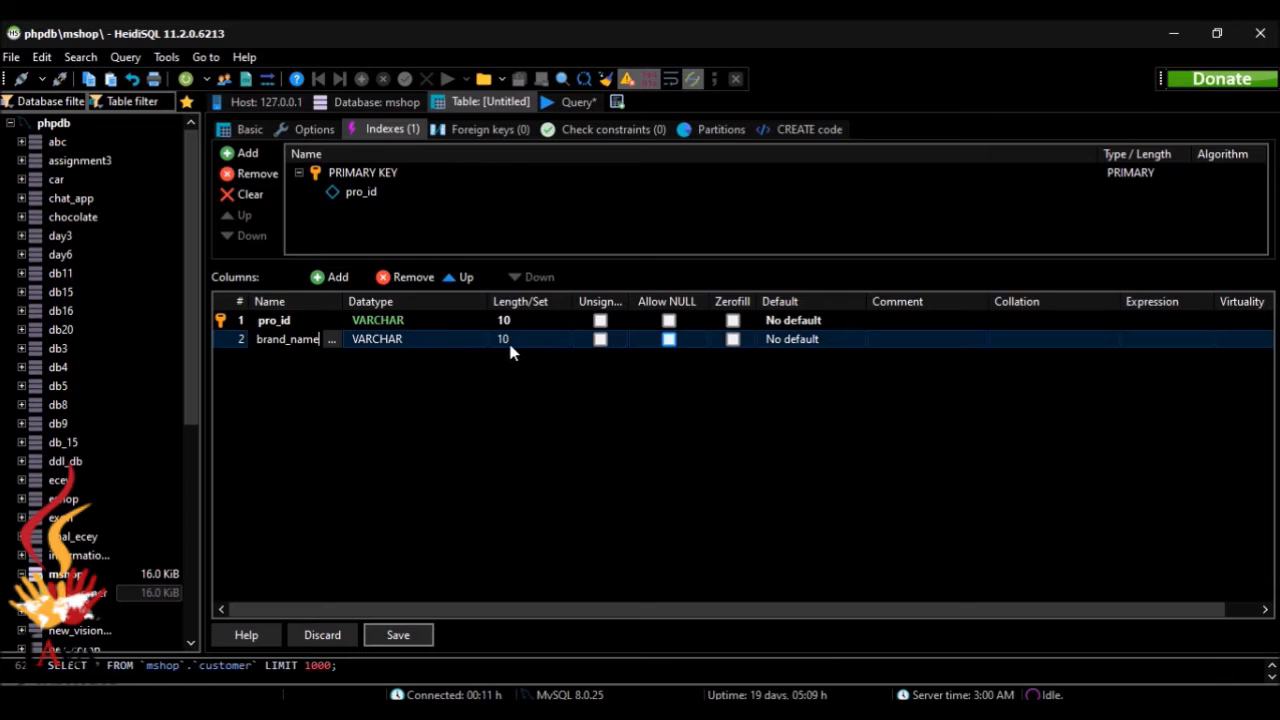
key("BackSpace")
key("BackSpace")
type("45")
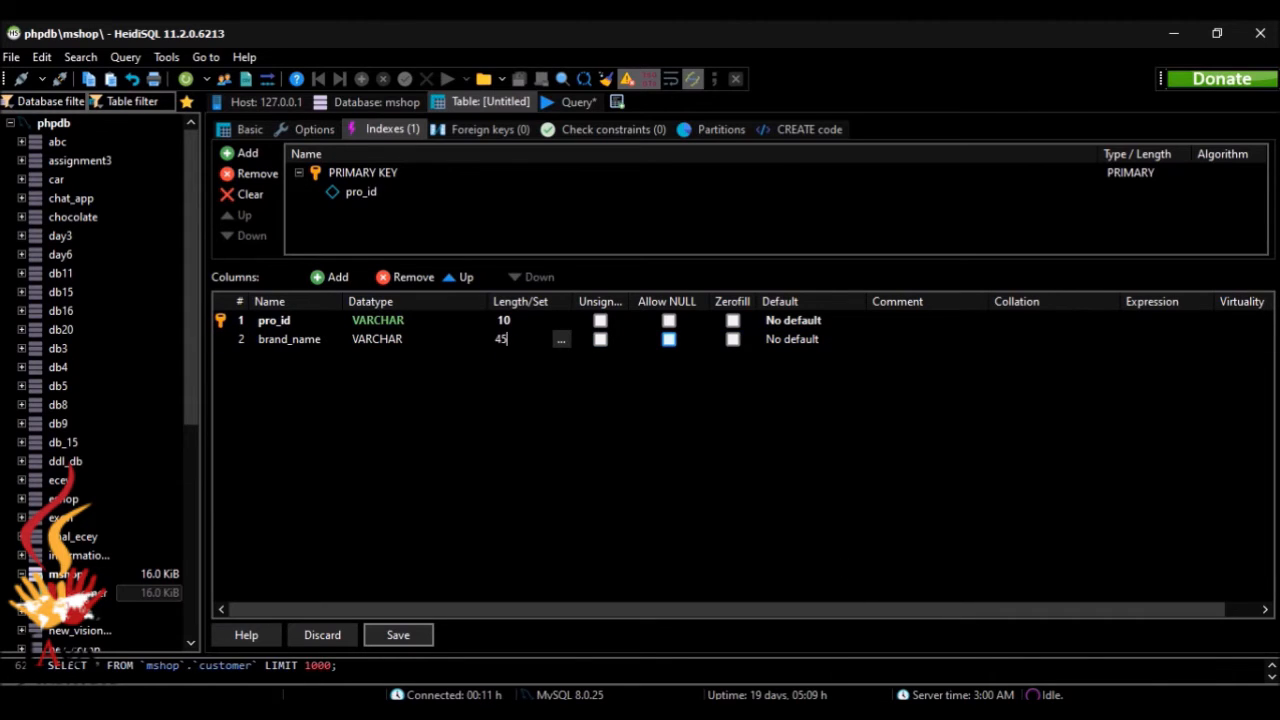
key("alt+Tab")
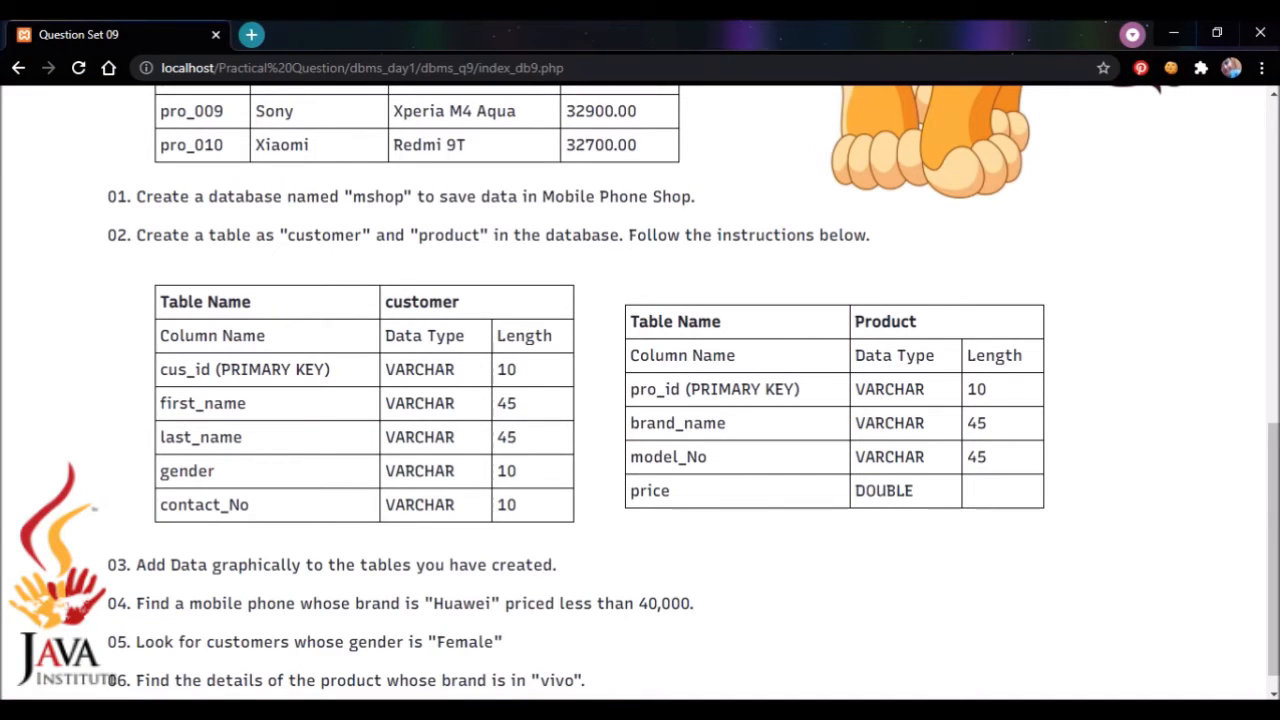
key("alt+Tab")
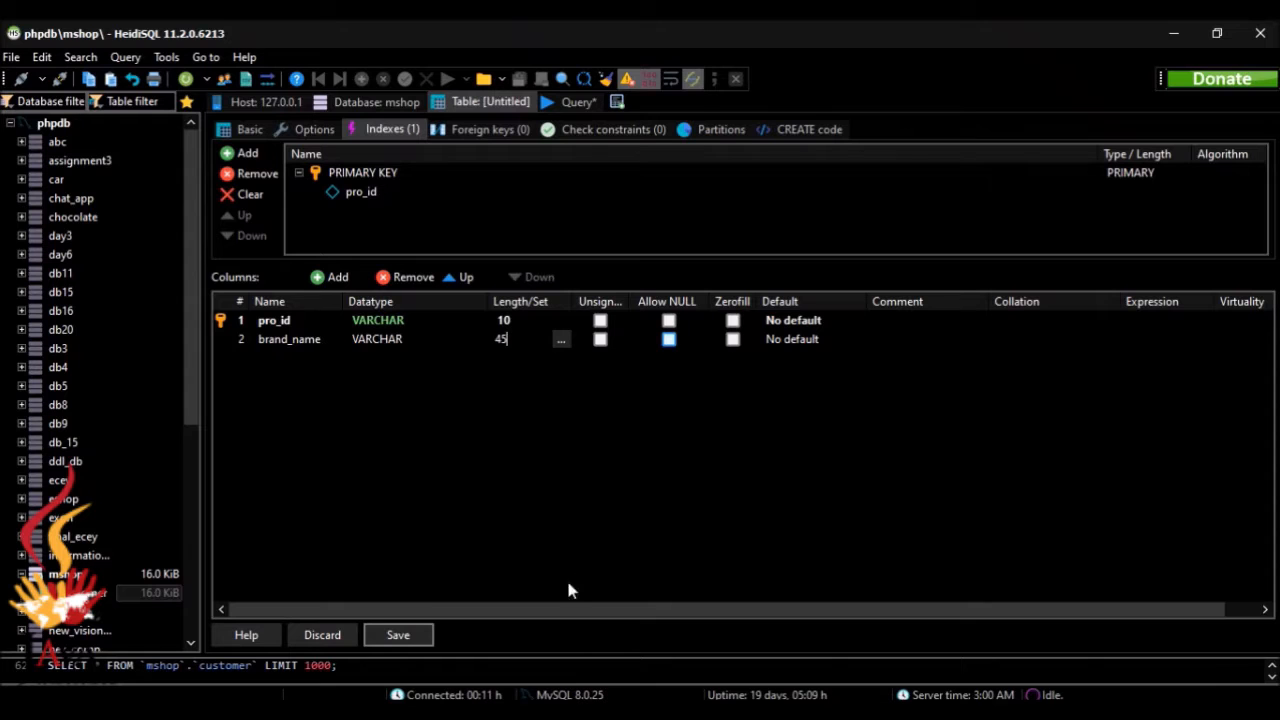
Step: Add a third column named model_no to the product table, keeping VARCHAR with length 45
left_click(331, 276)
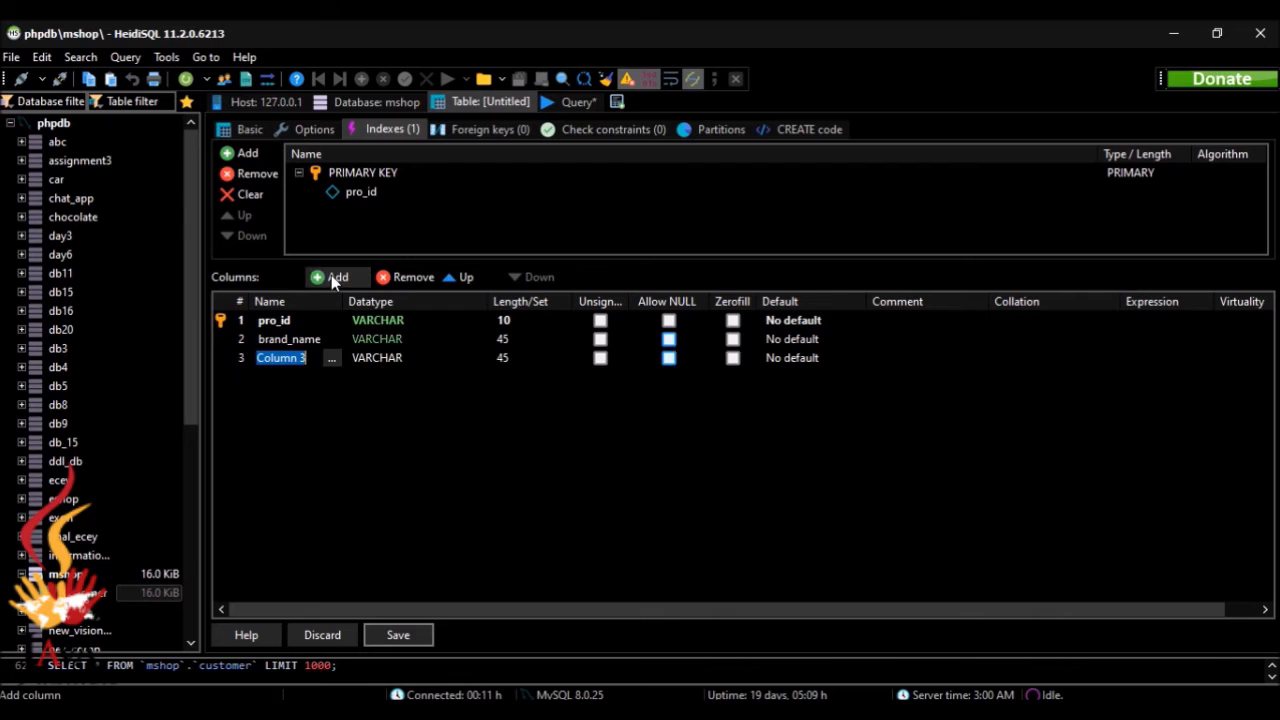
key("BackSpace")
type("model")
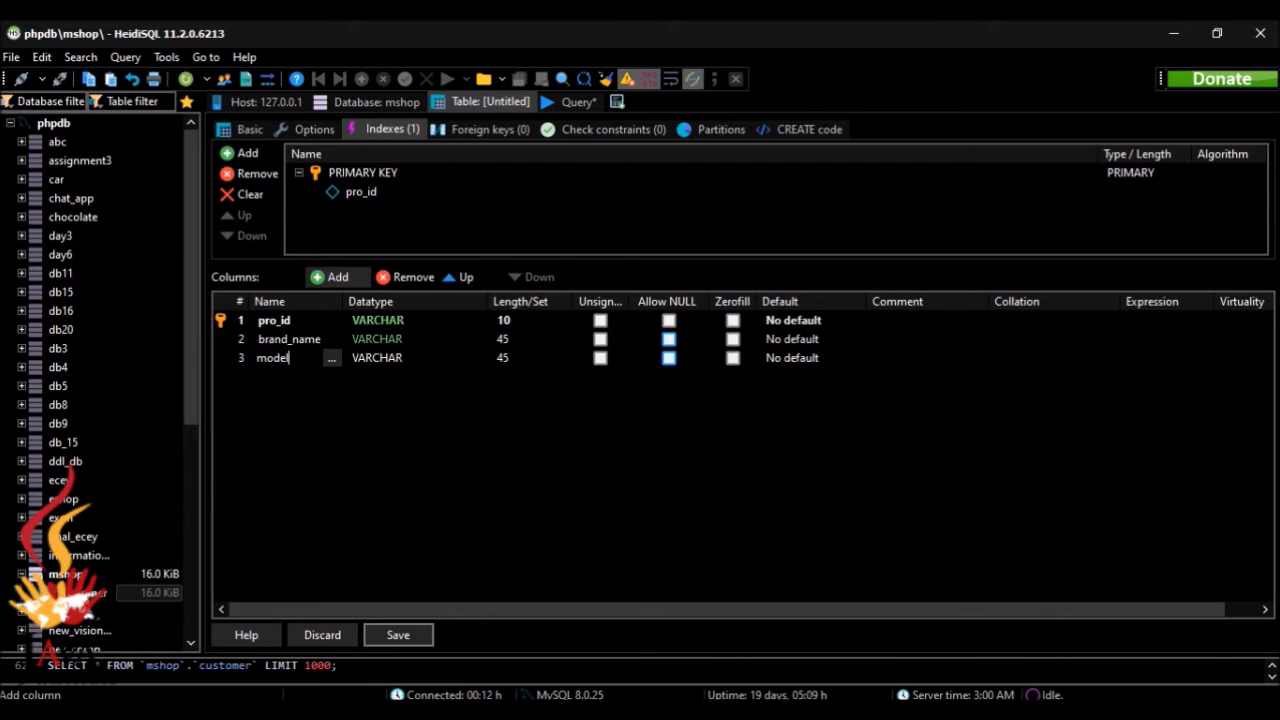
type("_no")
Step: Check the specification in the browser and add a fourth column named price with the DOUBLE datatype
left_click(325, 278)
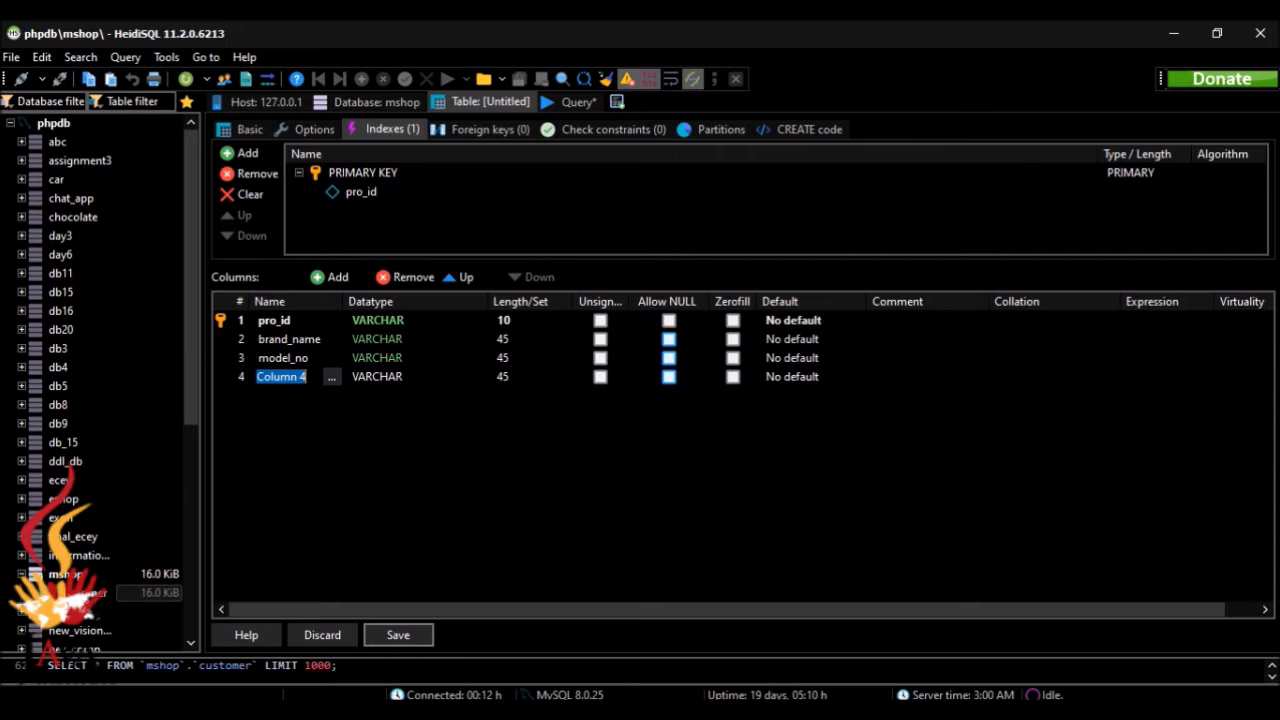
key("alt+Tab")
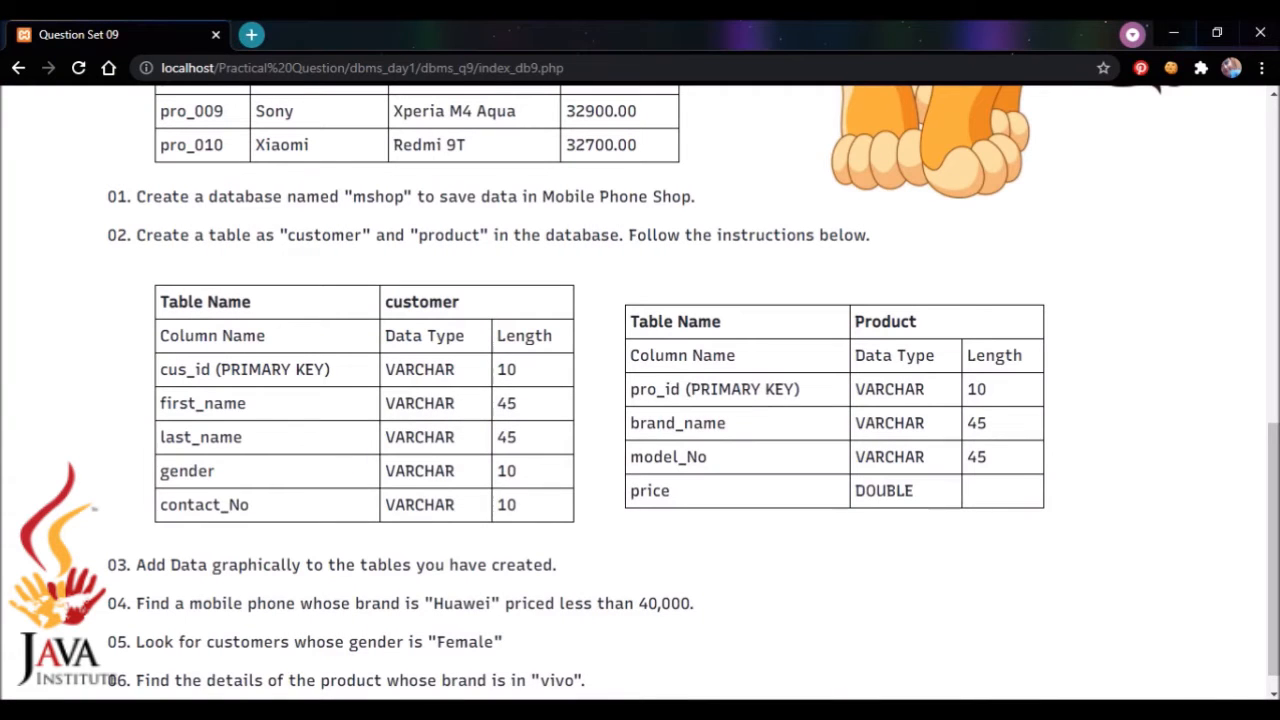
key("alt+Tab")
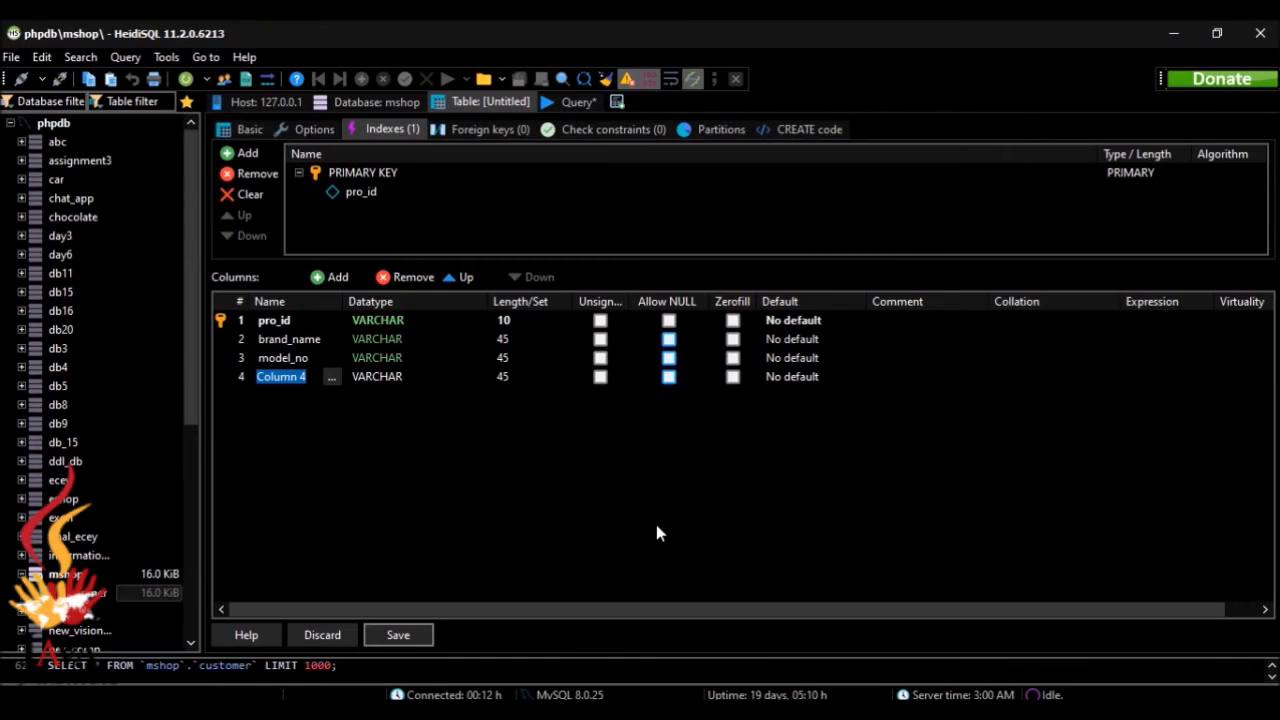
key("BackSpace")
type("price")
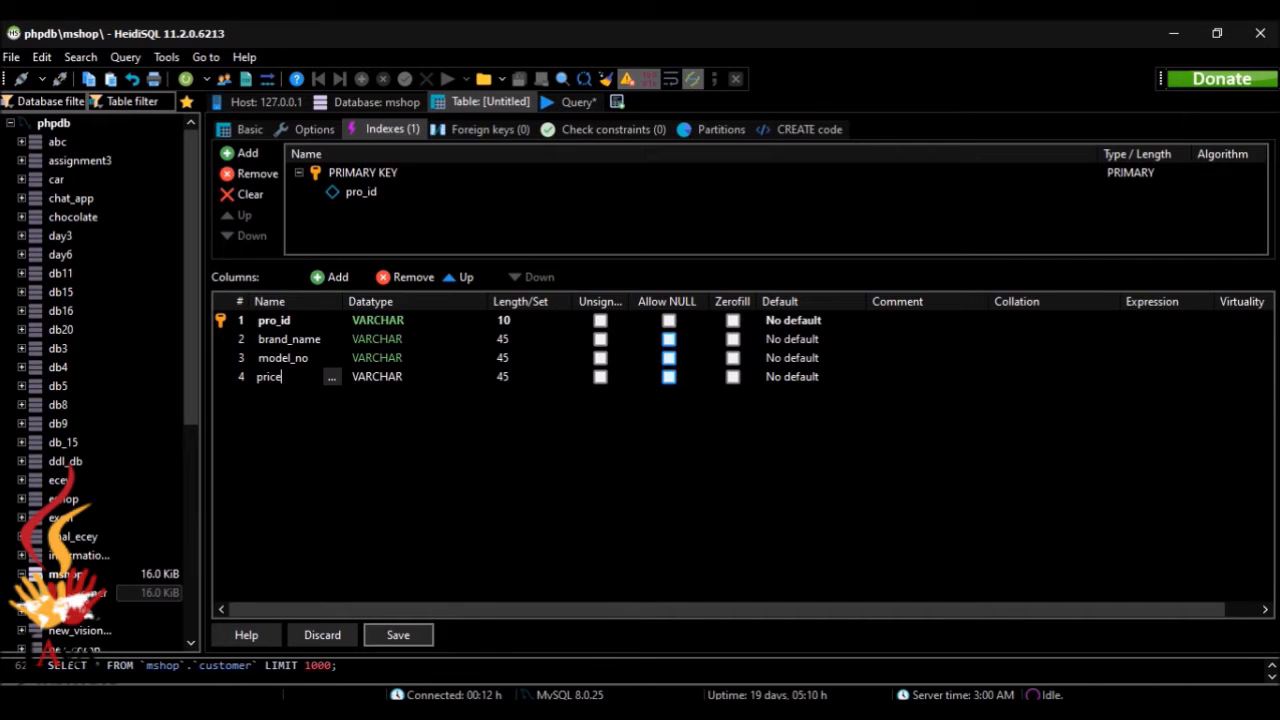
left_click(363, 376)
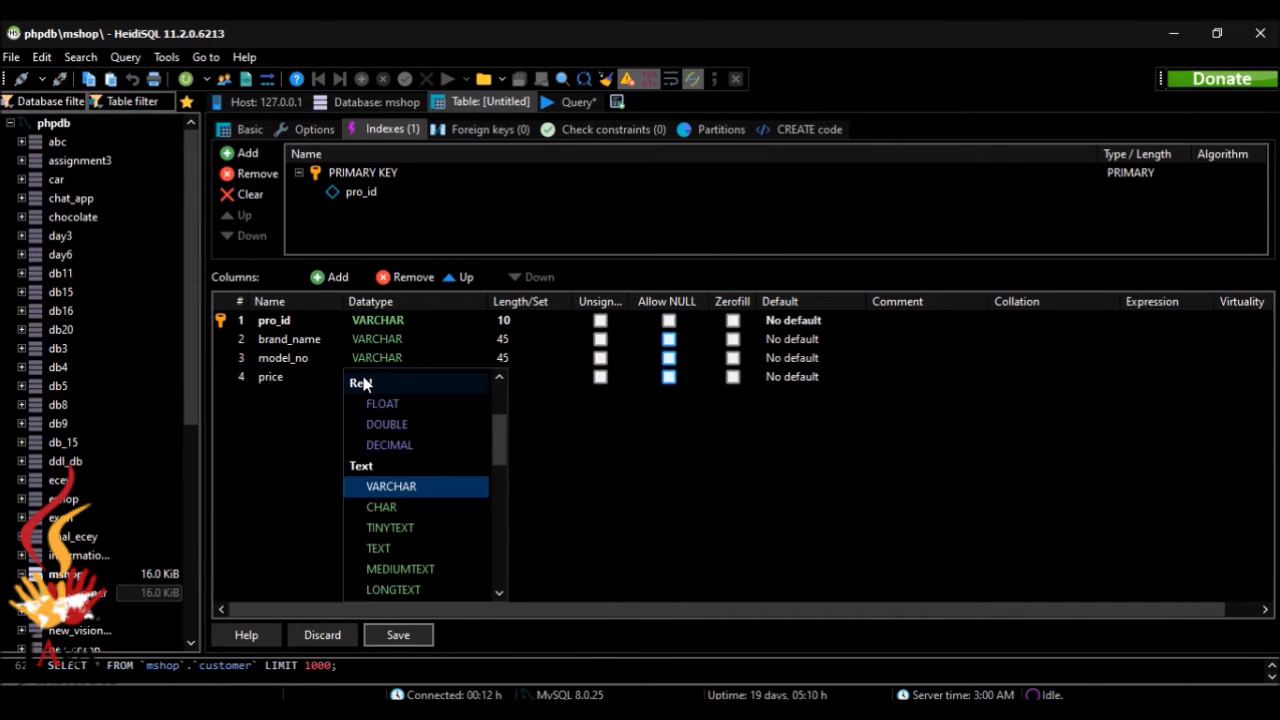
left_click(405, 422)
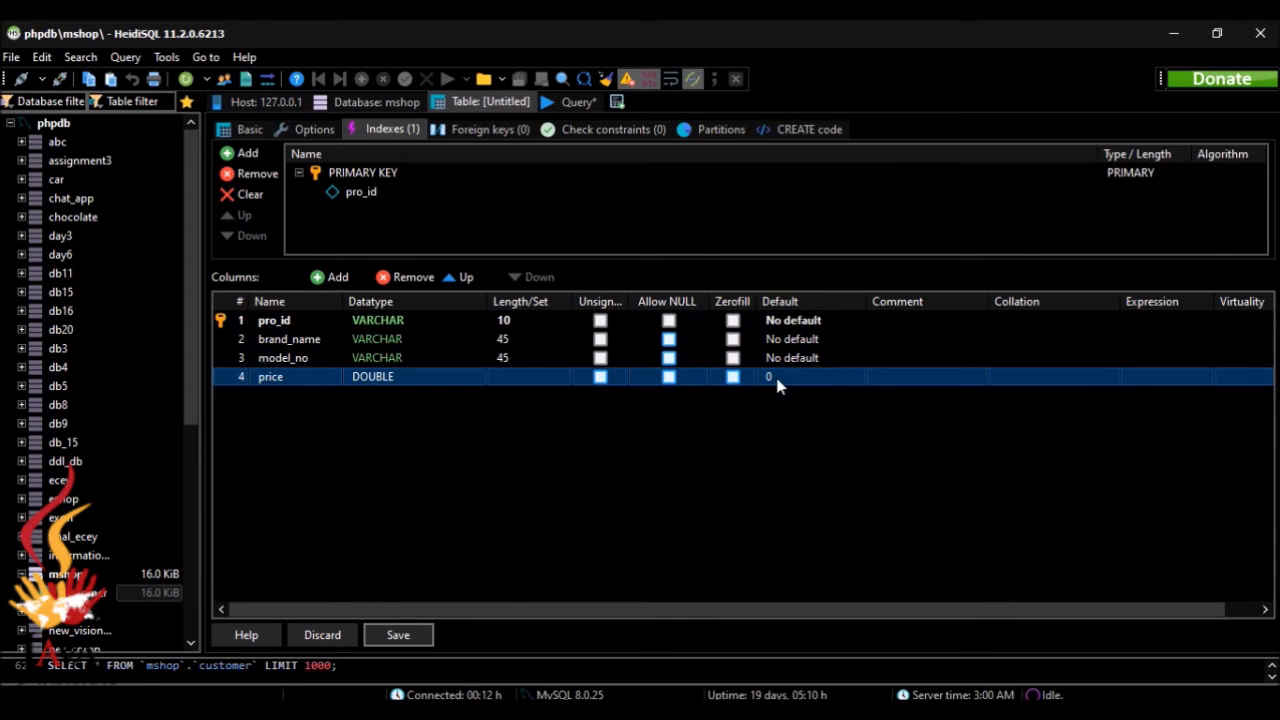
Step: Save the product table and open its data view
left_click(763, 431)
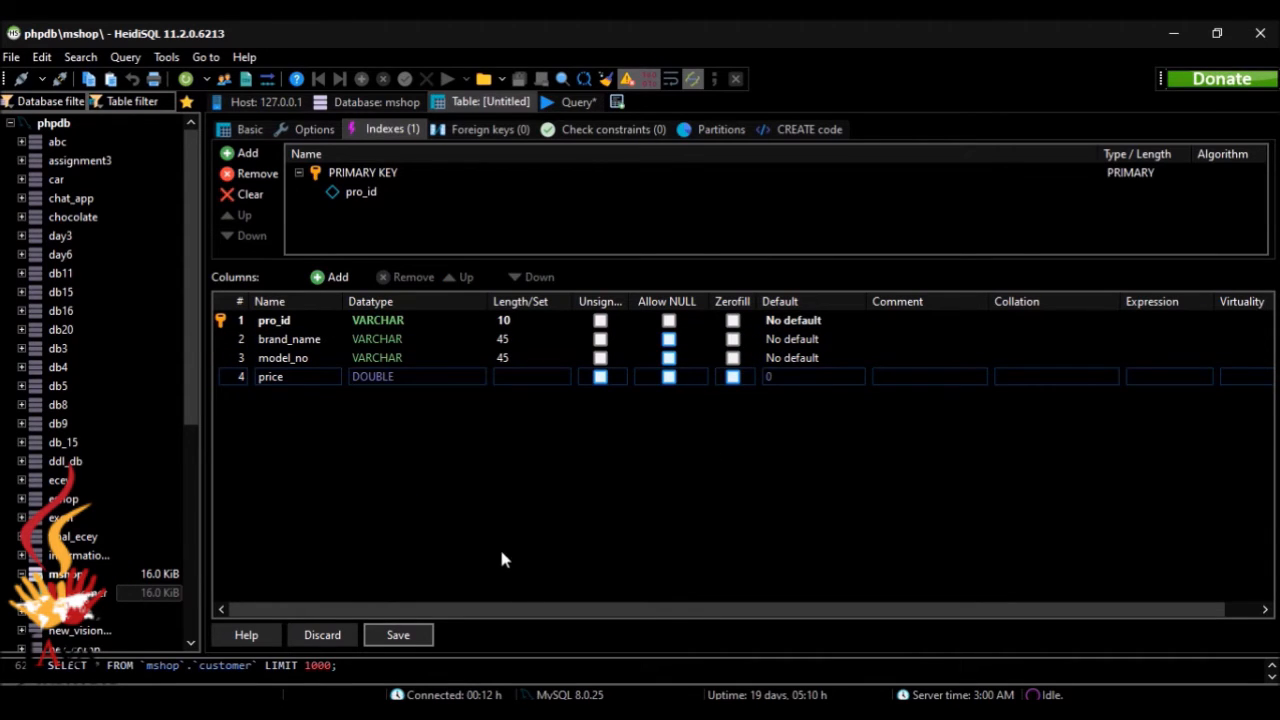
left_click(400, 636)
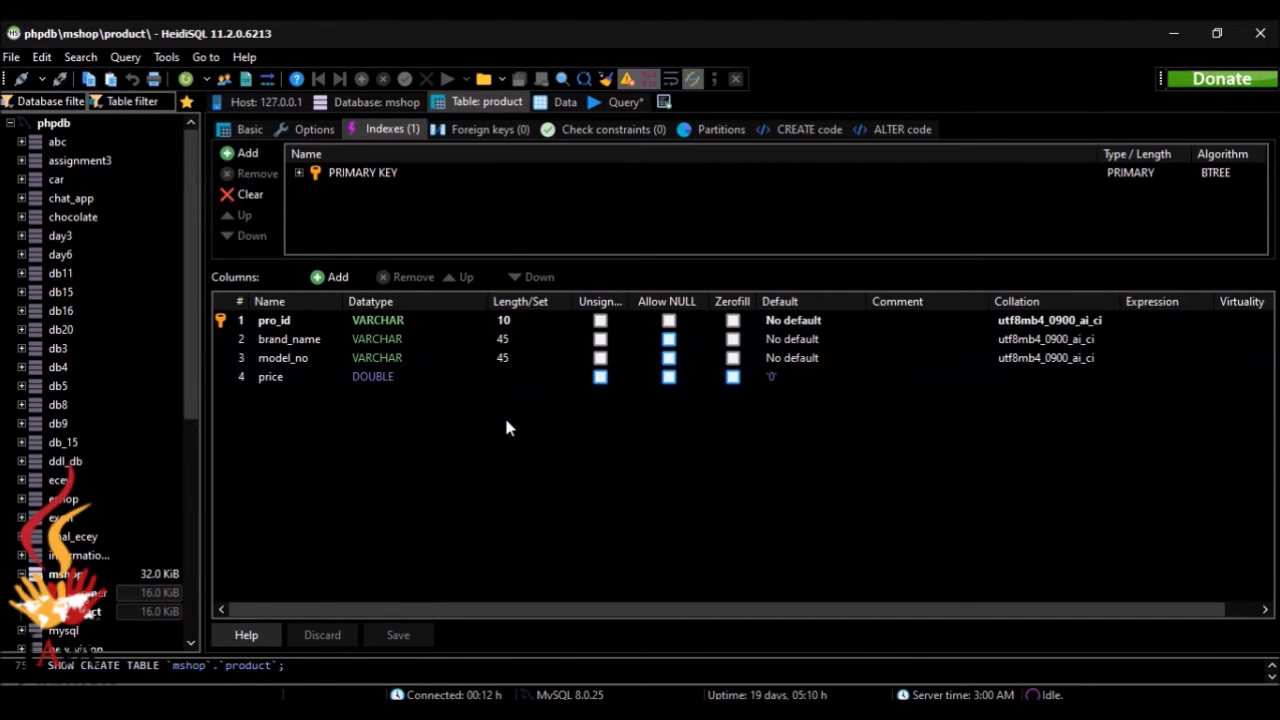
left_click(562, 101)
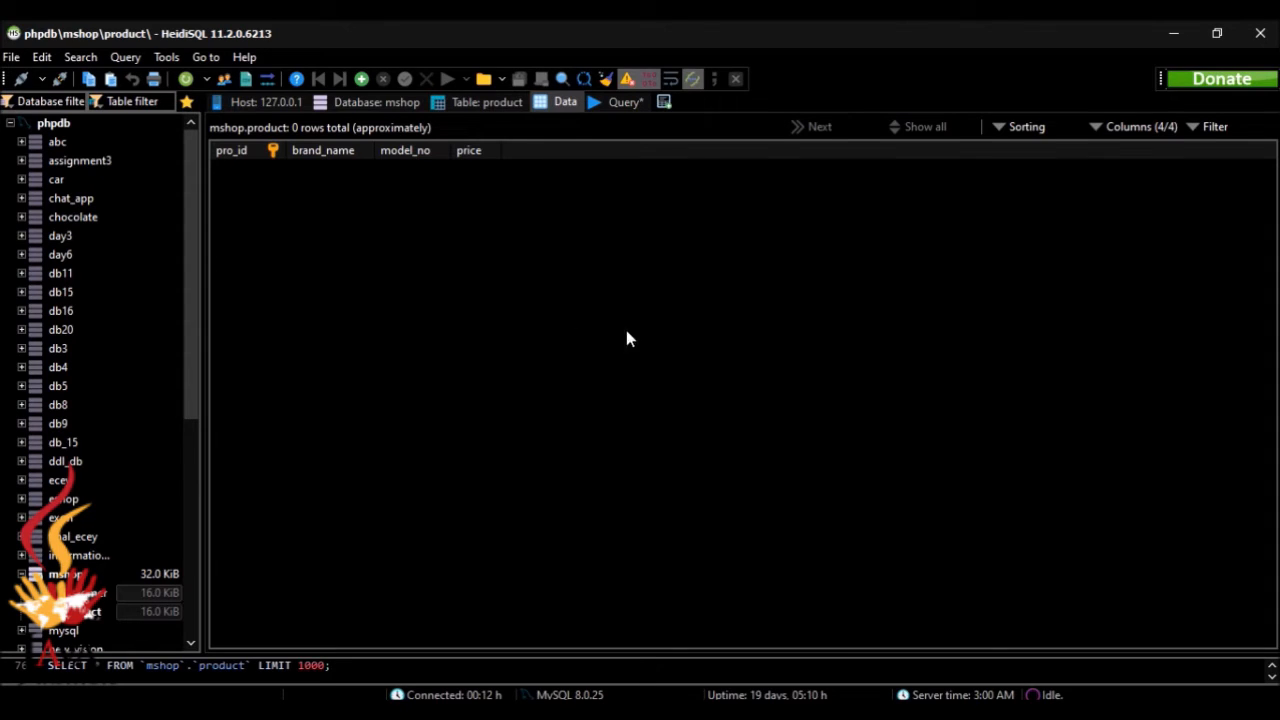
Step: Review the remaining tasks and the customer and product sample data on the Question Set 09 page in the browser
left_click(642, 710)
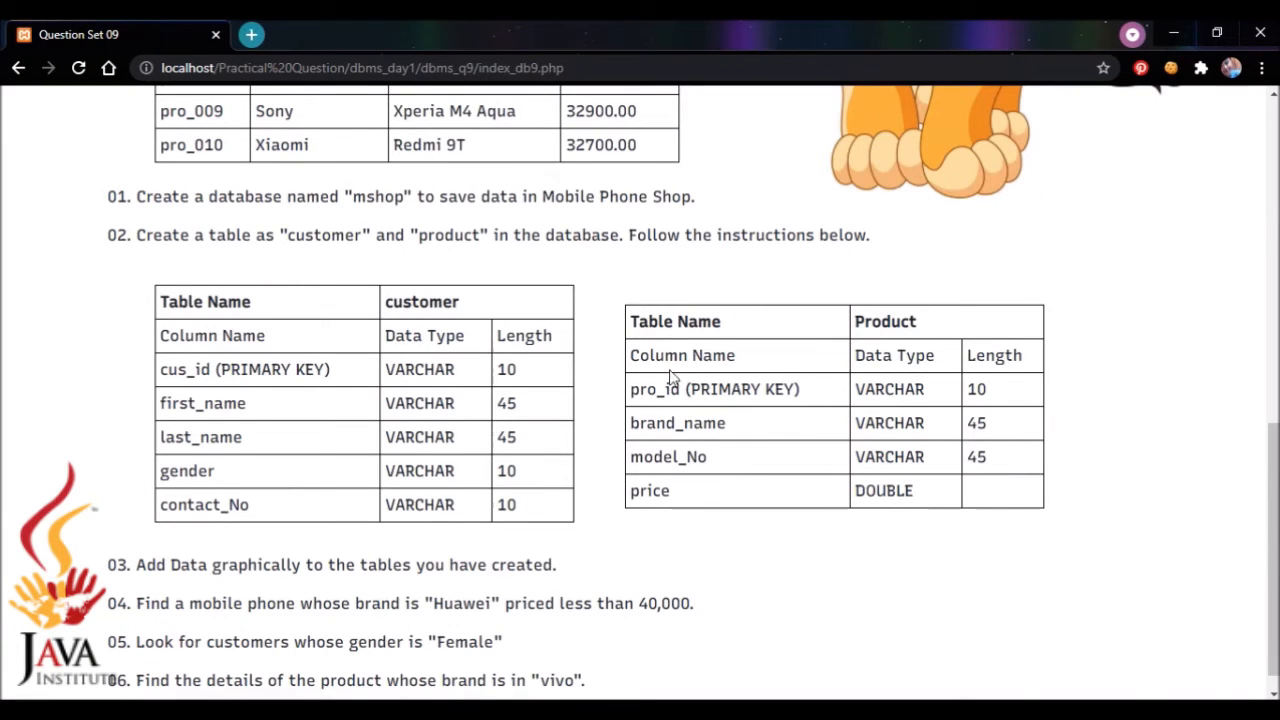
left_click_drag(1273, 478, 1273, 493)
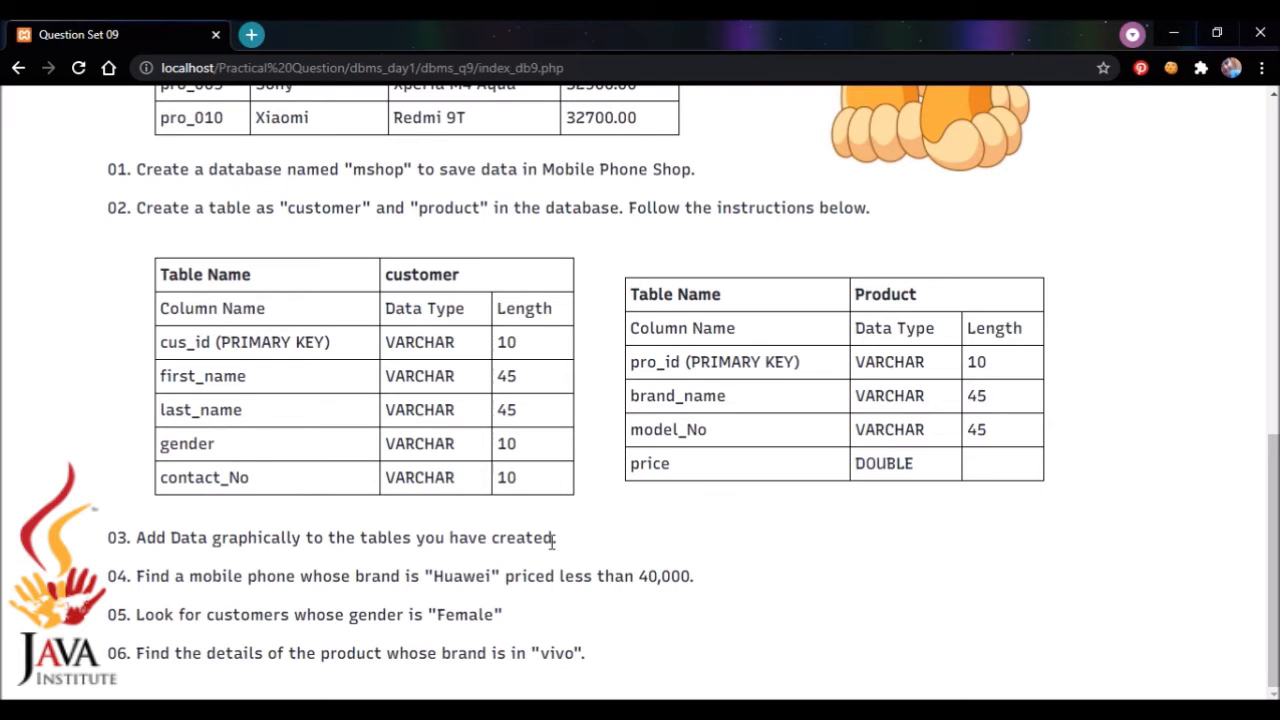
left_click_drag(1273, 500, 1273, 165)
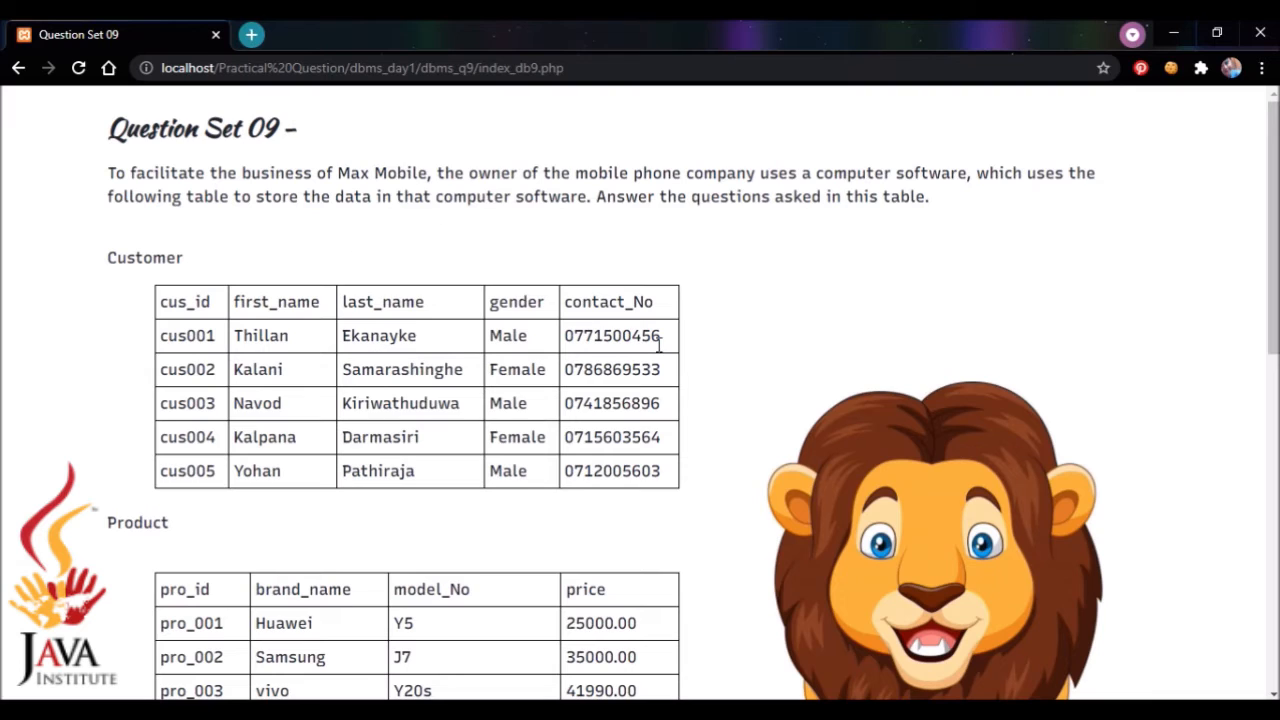
left_click(842, 711)
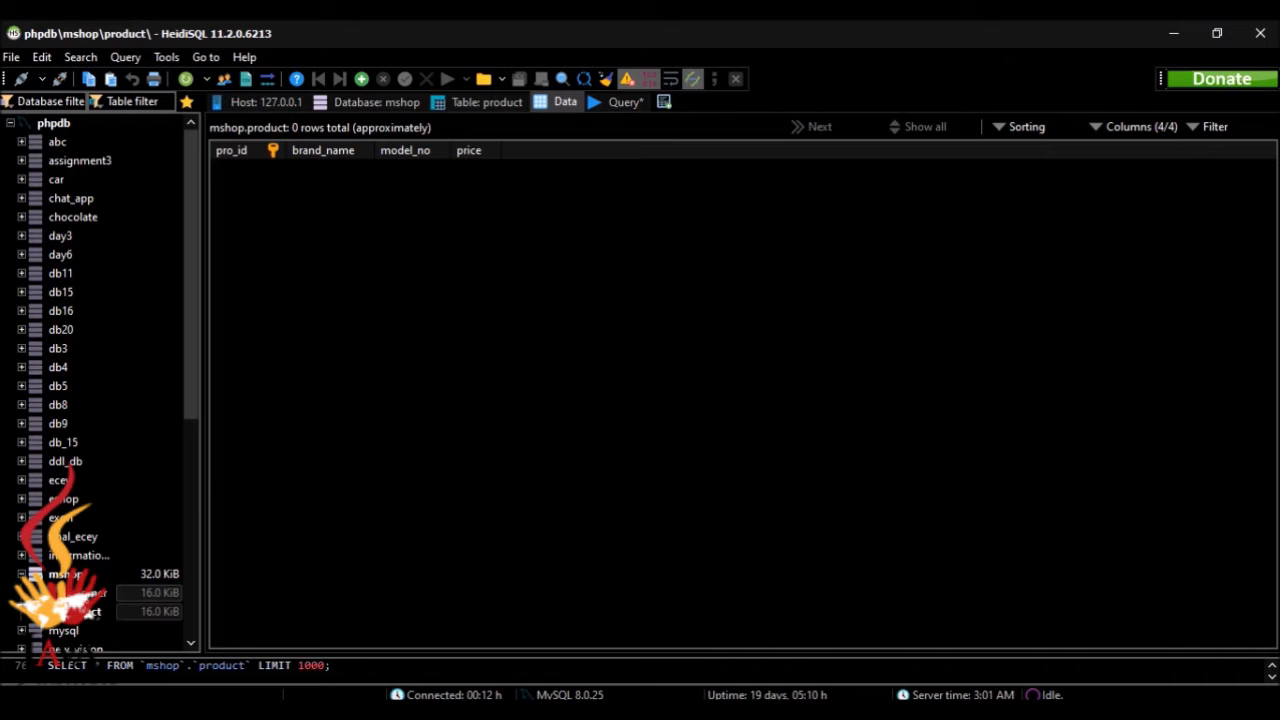
left_click(362, 80)
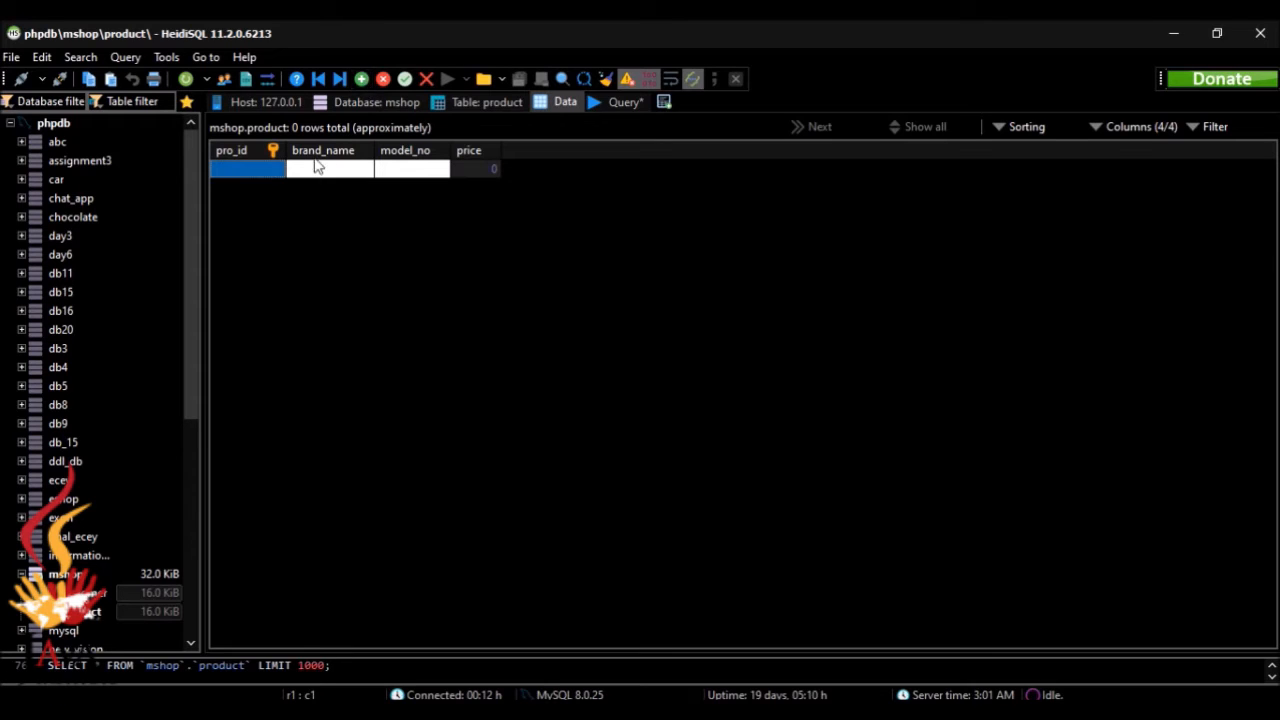
left_click(260, 168)
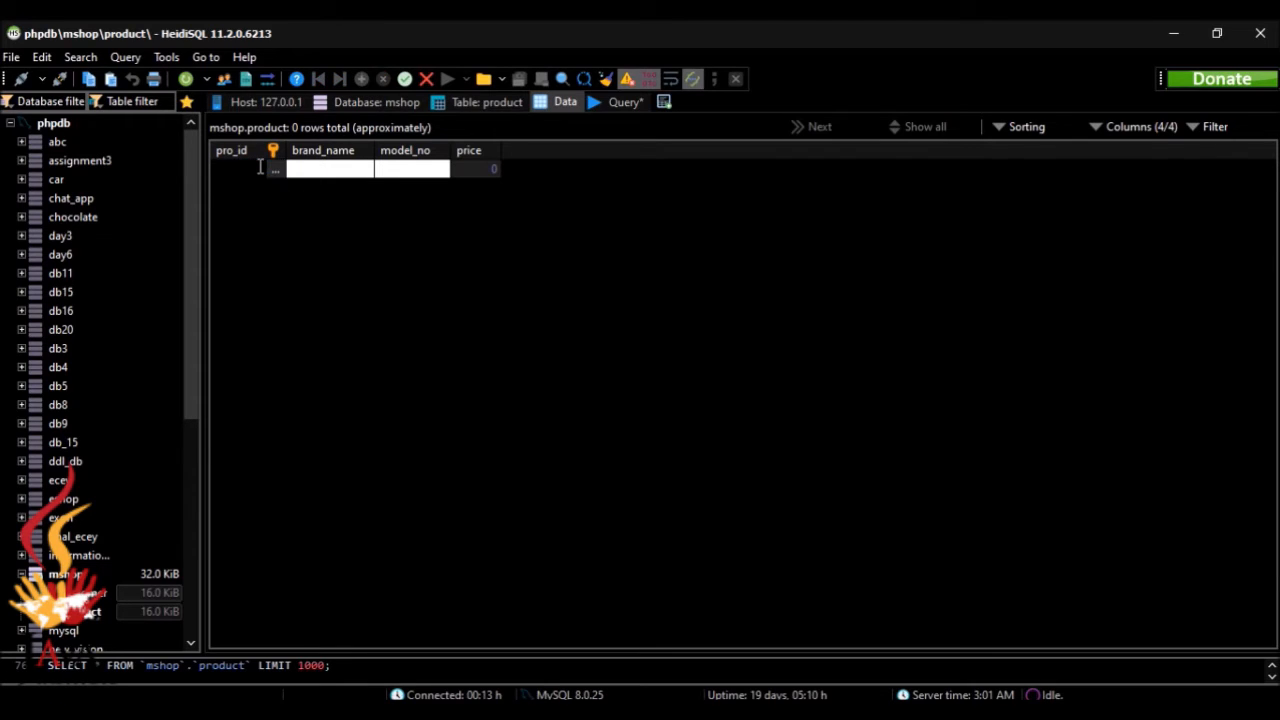
type("cus_001")
left_click(309, 169)
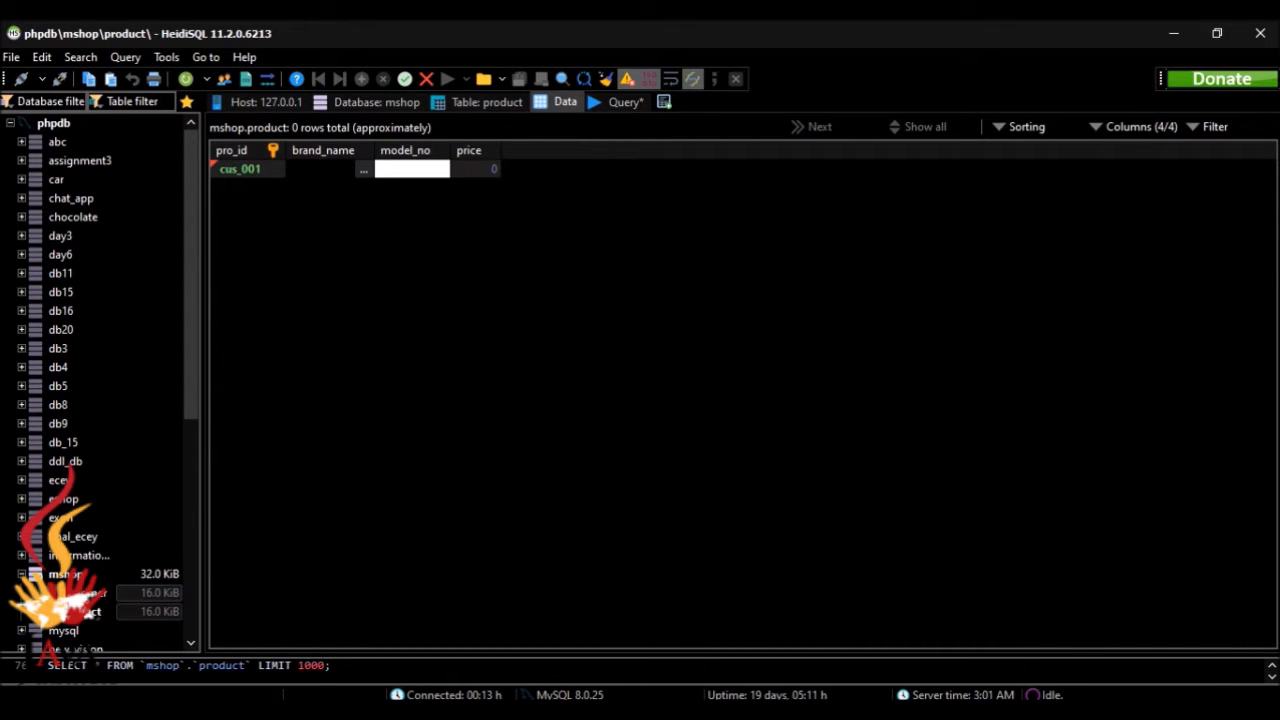
key("alt+Tab")
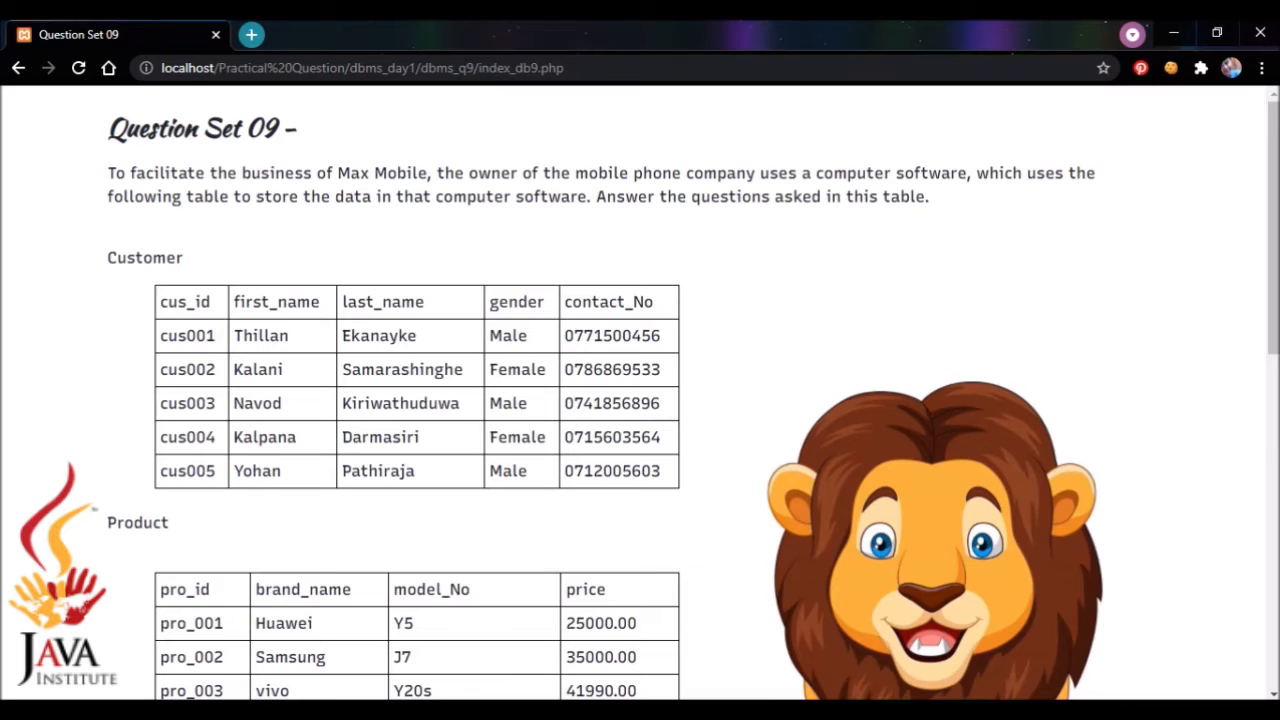
key("alt+Tab")
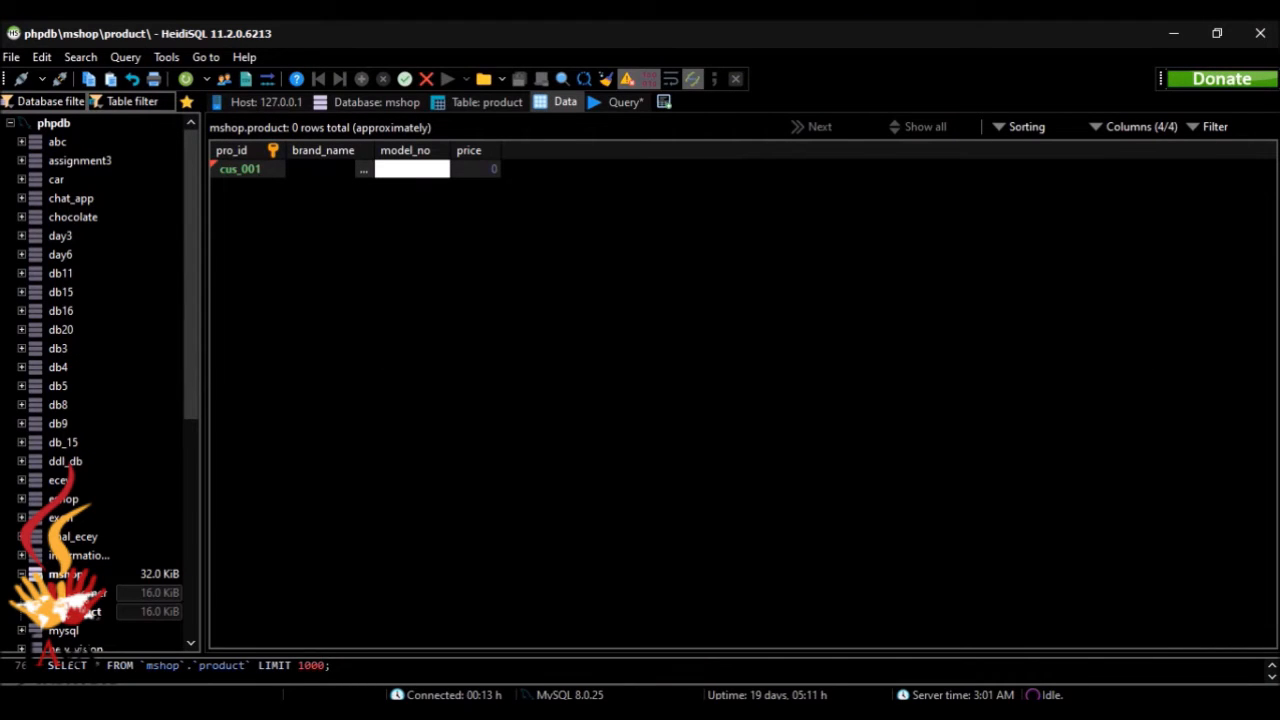
key("alt+Tab")
key("alt+Tab")
double_click(434, 174)
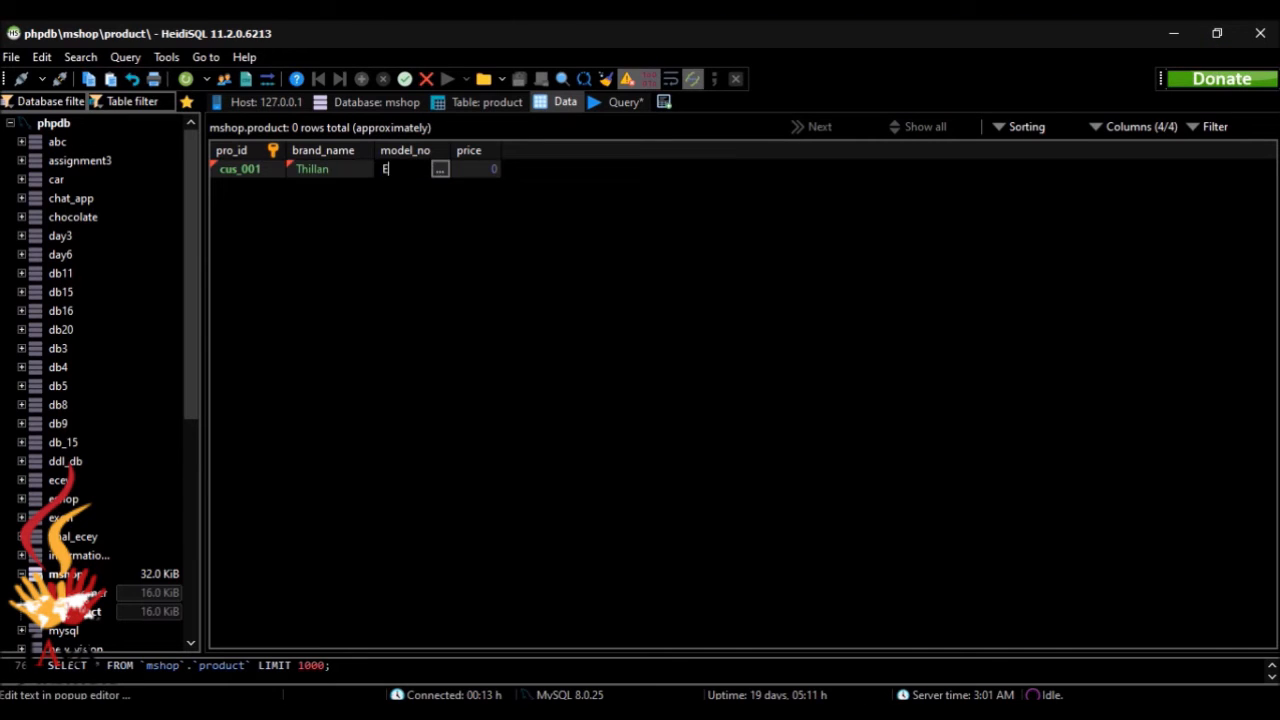
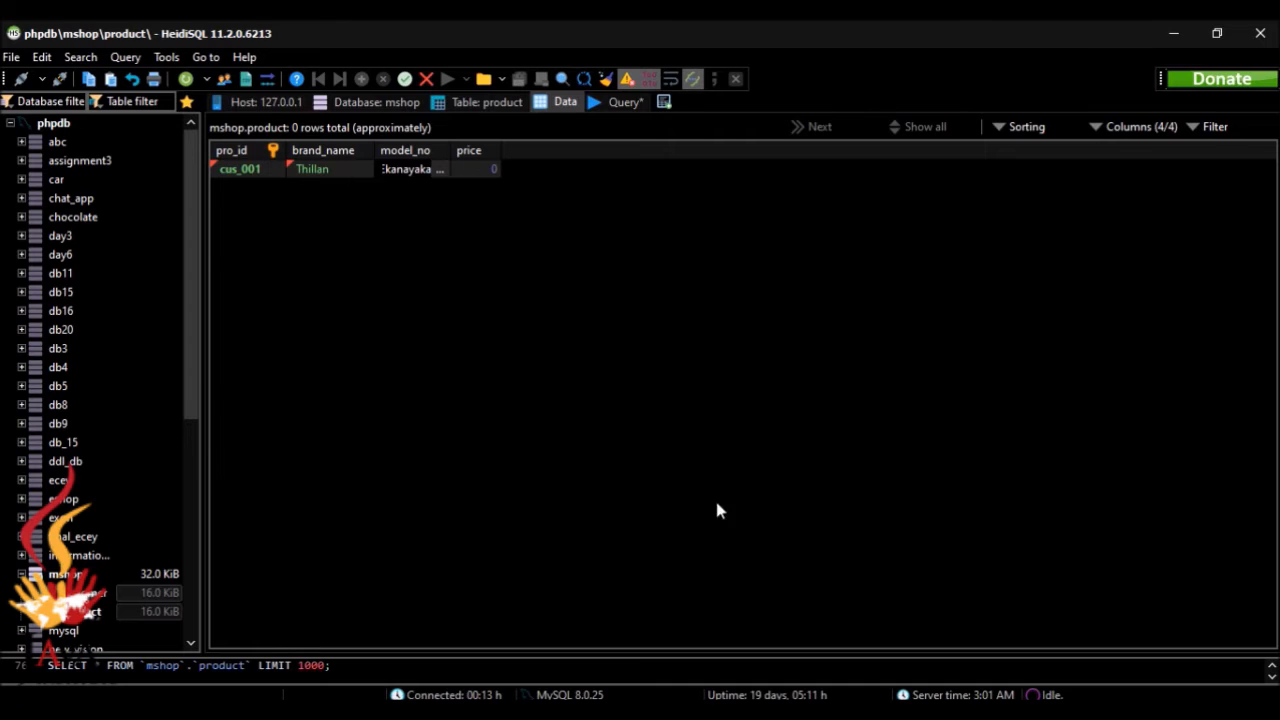
key("alt+Tab")
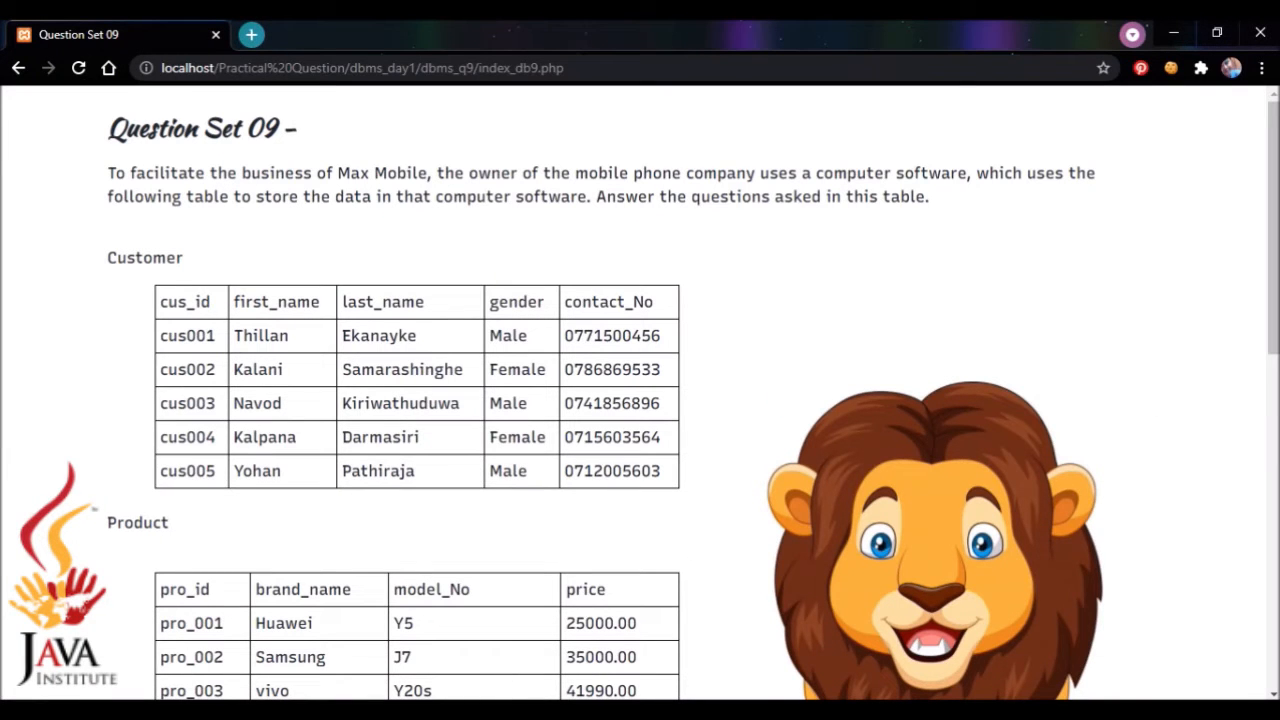
key("alt+Tab")
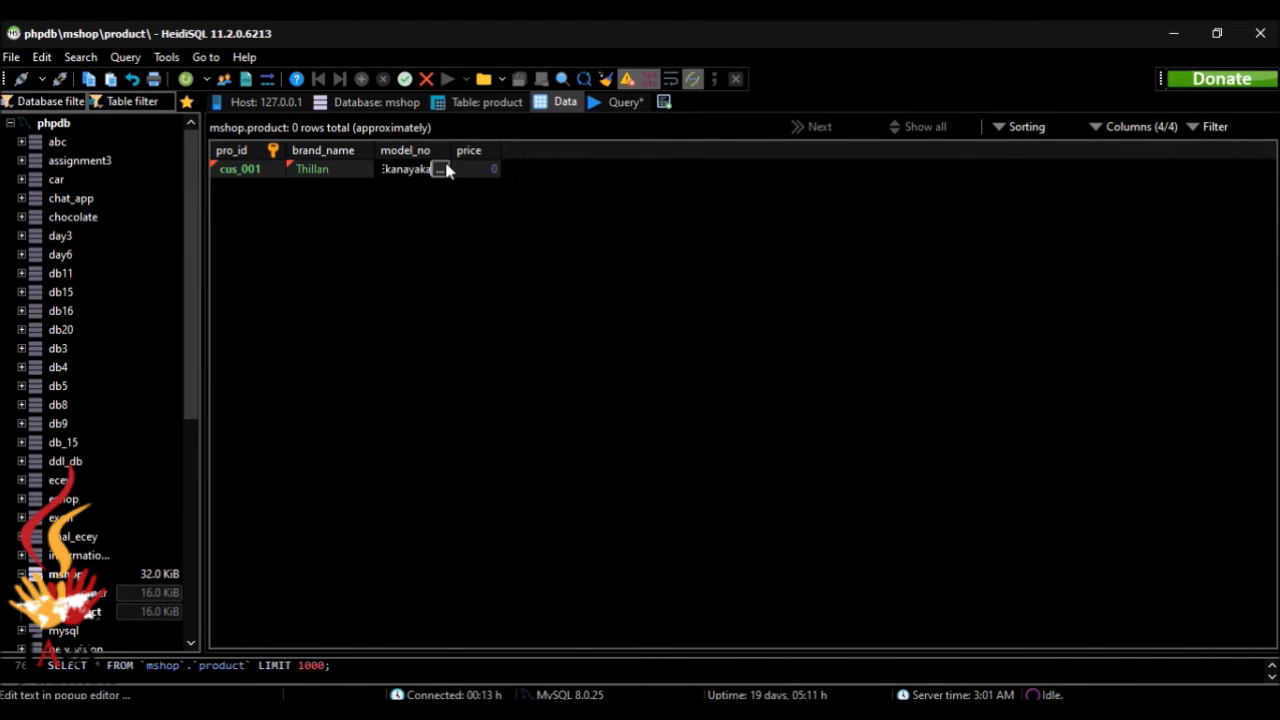
key("ctrl+a")
key("BackSpace")
key("ctrl+z")
key("ctrl+z")
double_click(363, 172)
key("BackSpace")
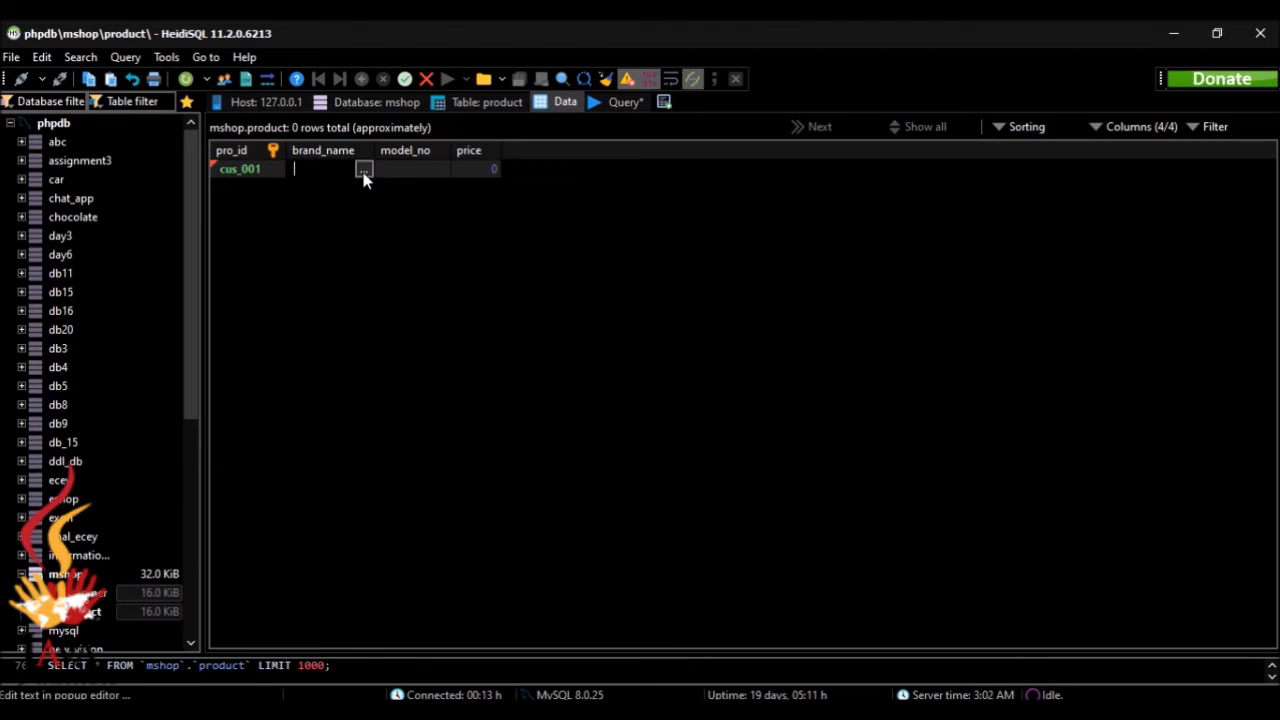
double_click(250, 170)
key("BackSpace")
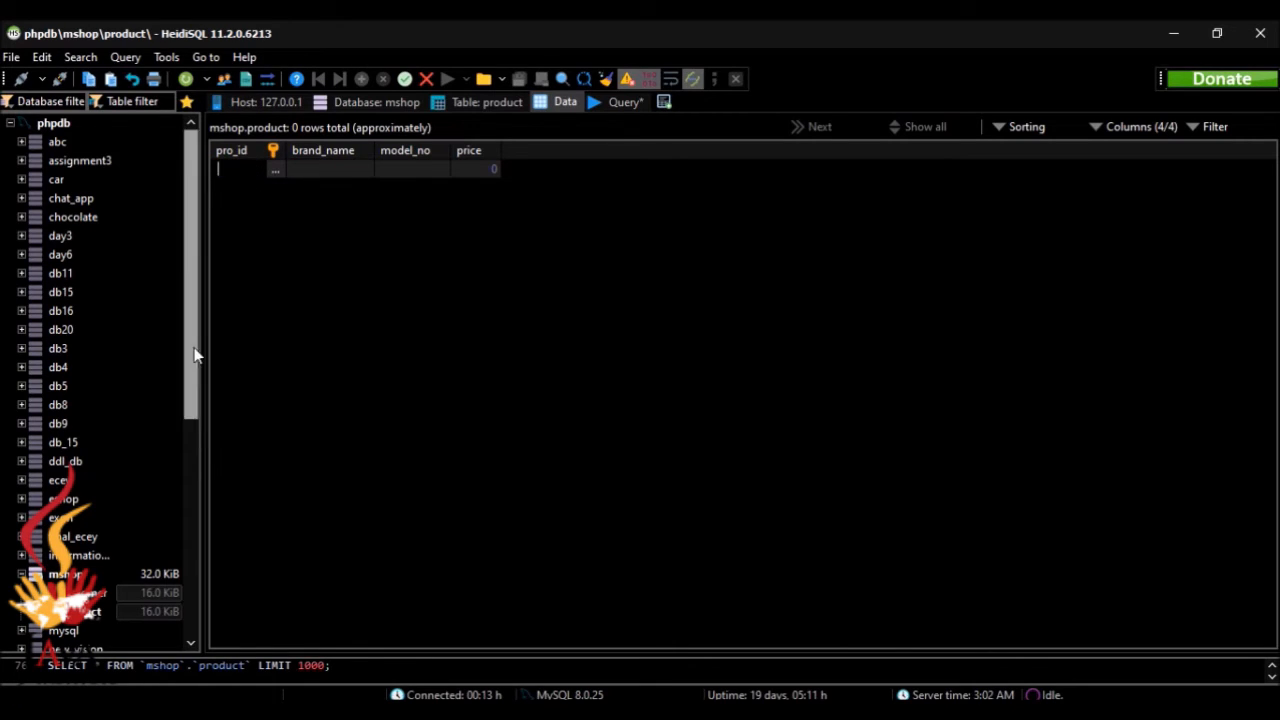
left_click(325, 456)
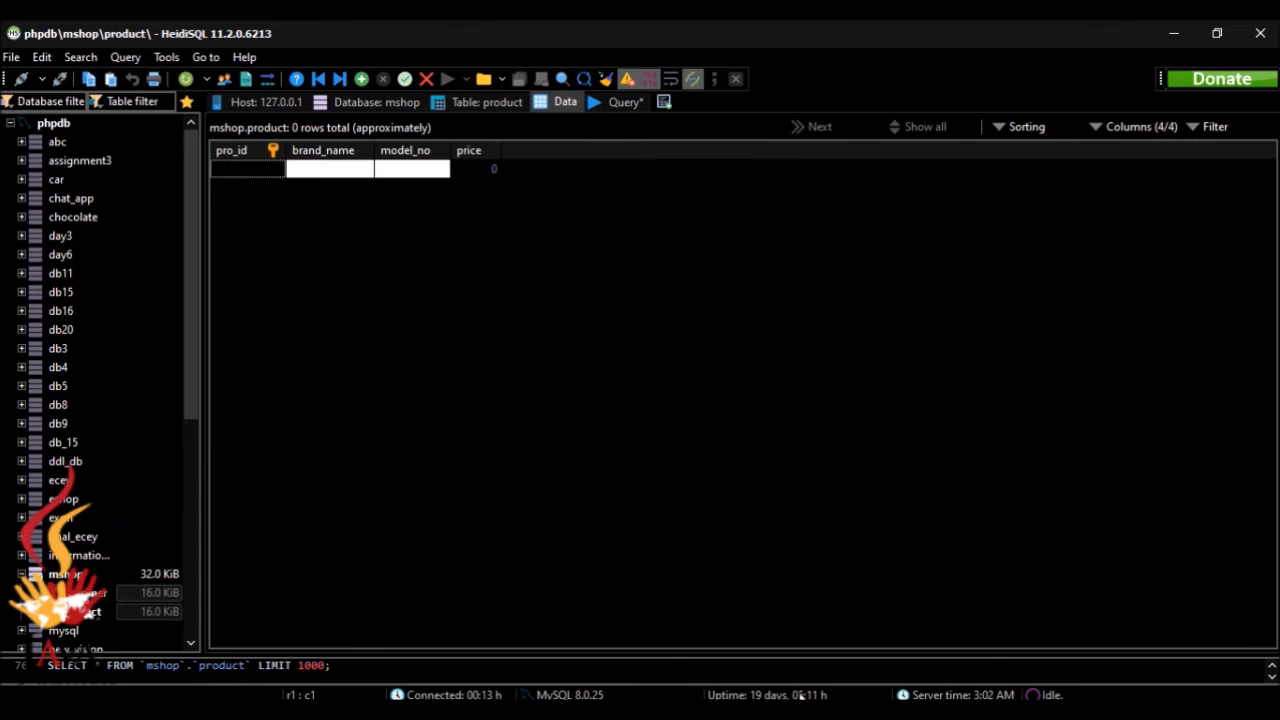
Step: Check the sample data in the browser, open the customer table's data and insert a row with the first customer's ID
key("alt+Tab")
key("alt+Tab")
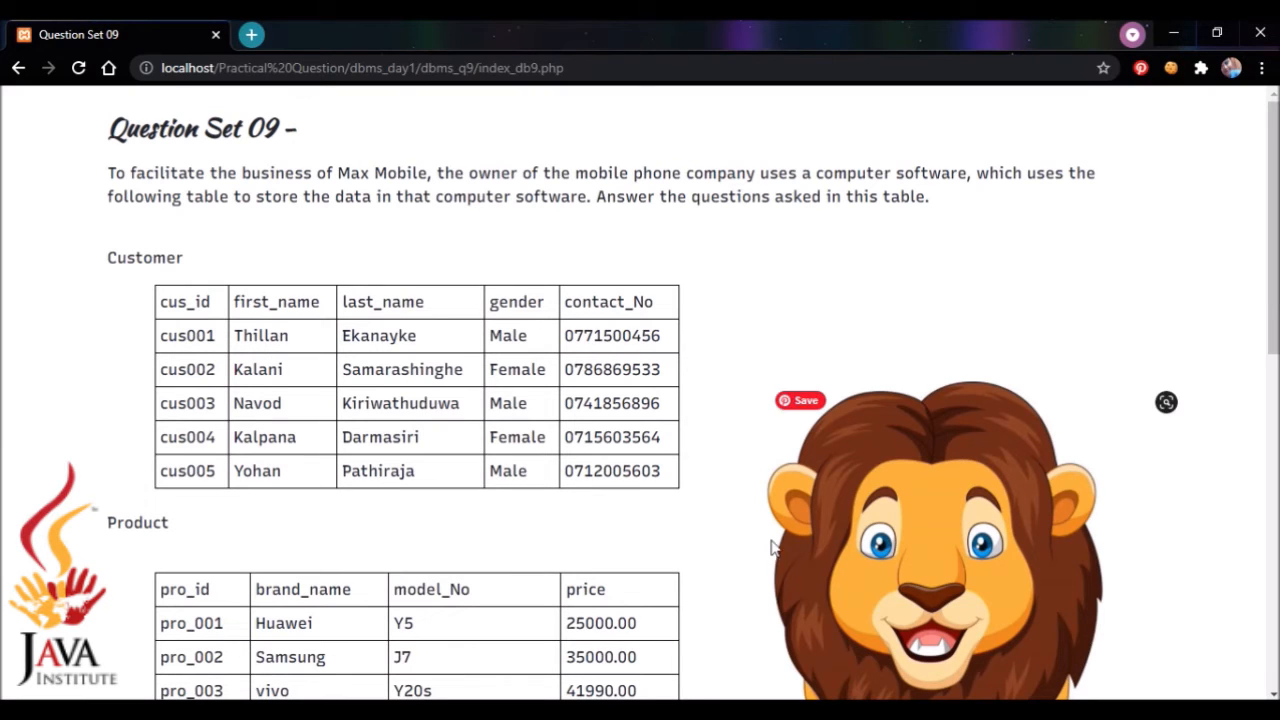
key("alt+Tab")
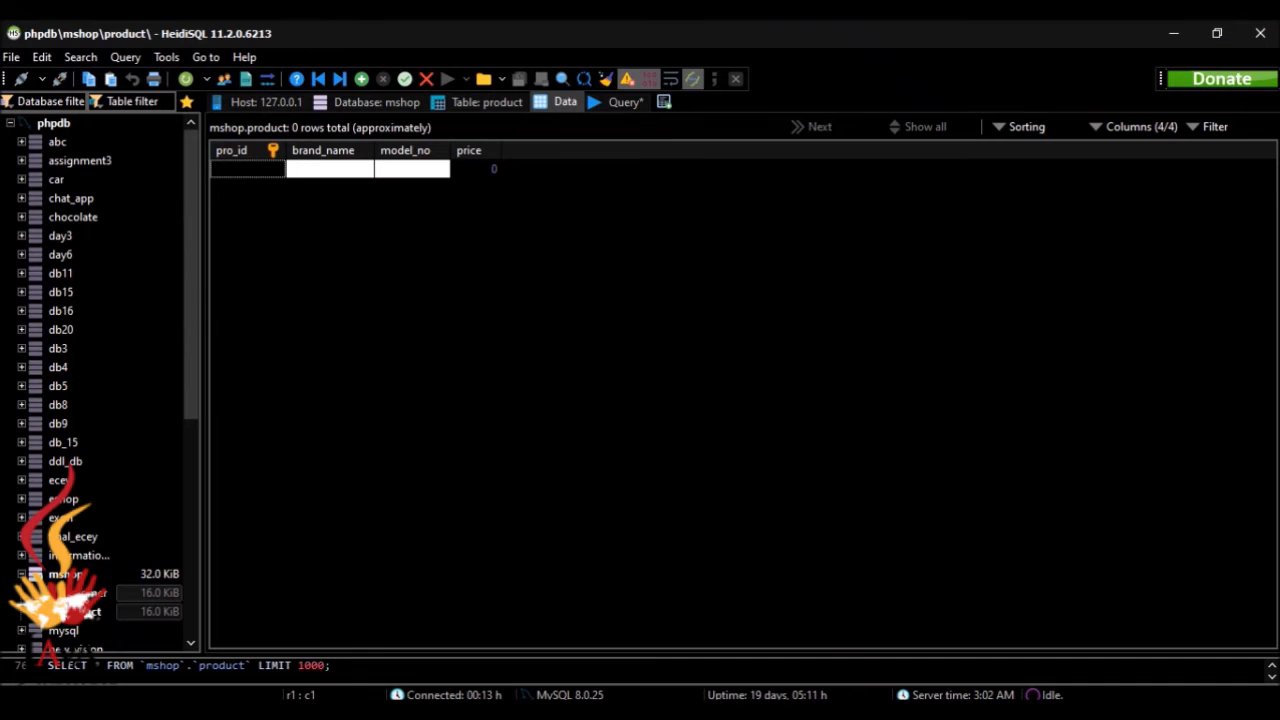
left_click(146, 594)
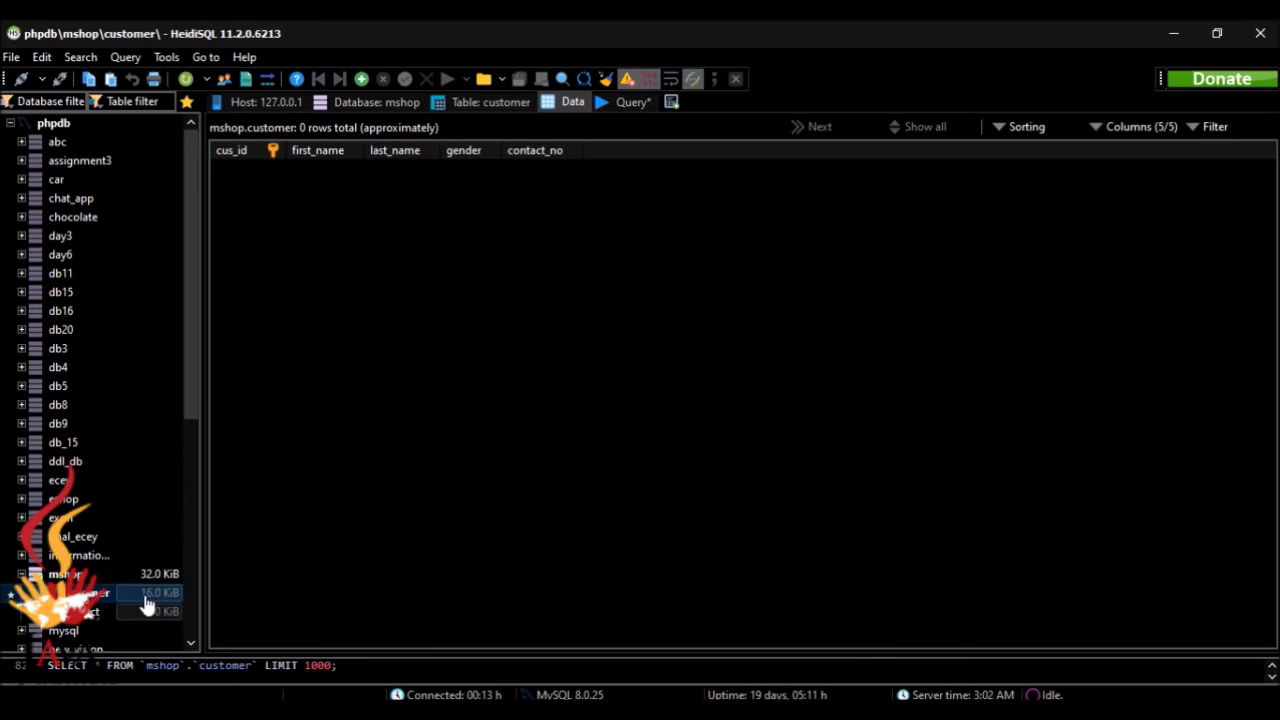
left_click(365, 80)
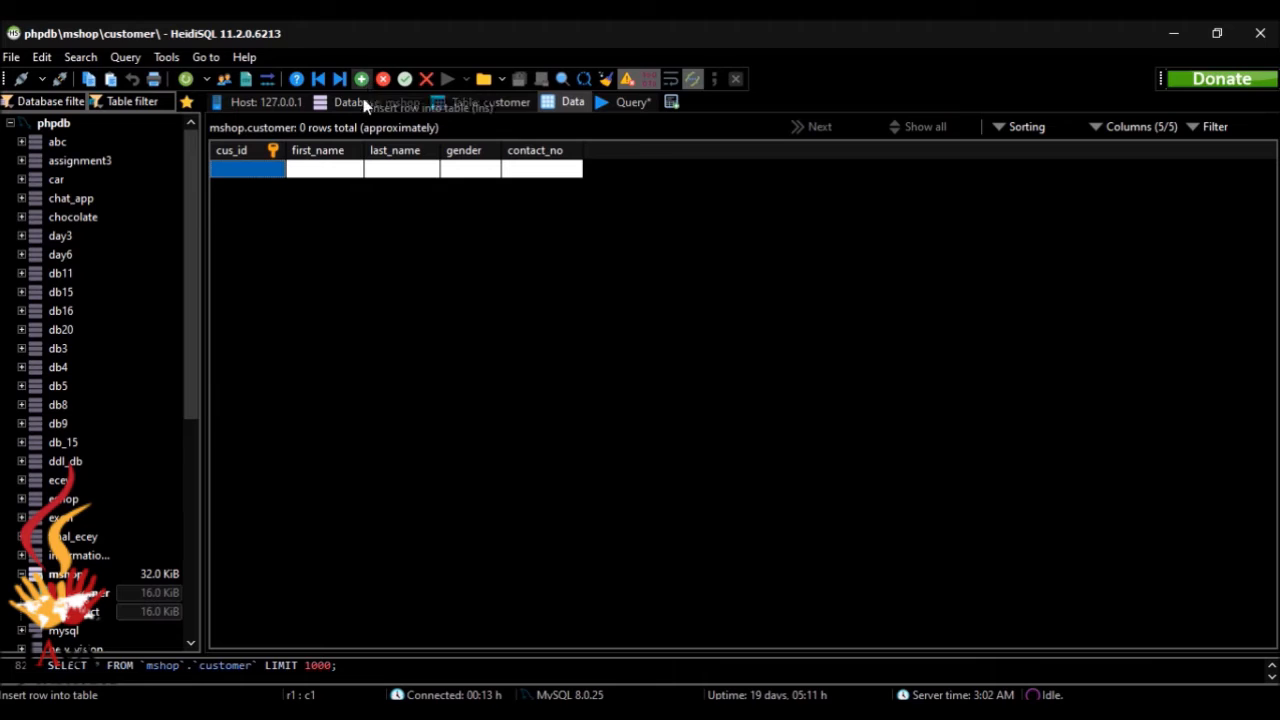
left_click(264, 172)
type("cus_001")
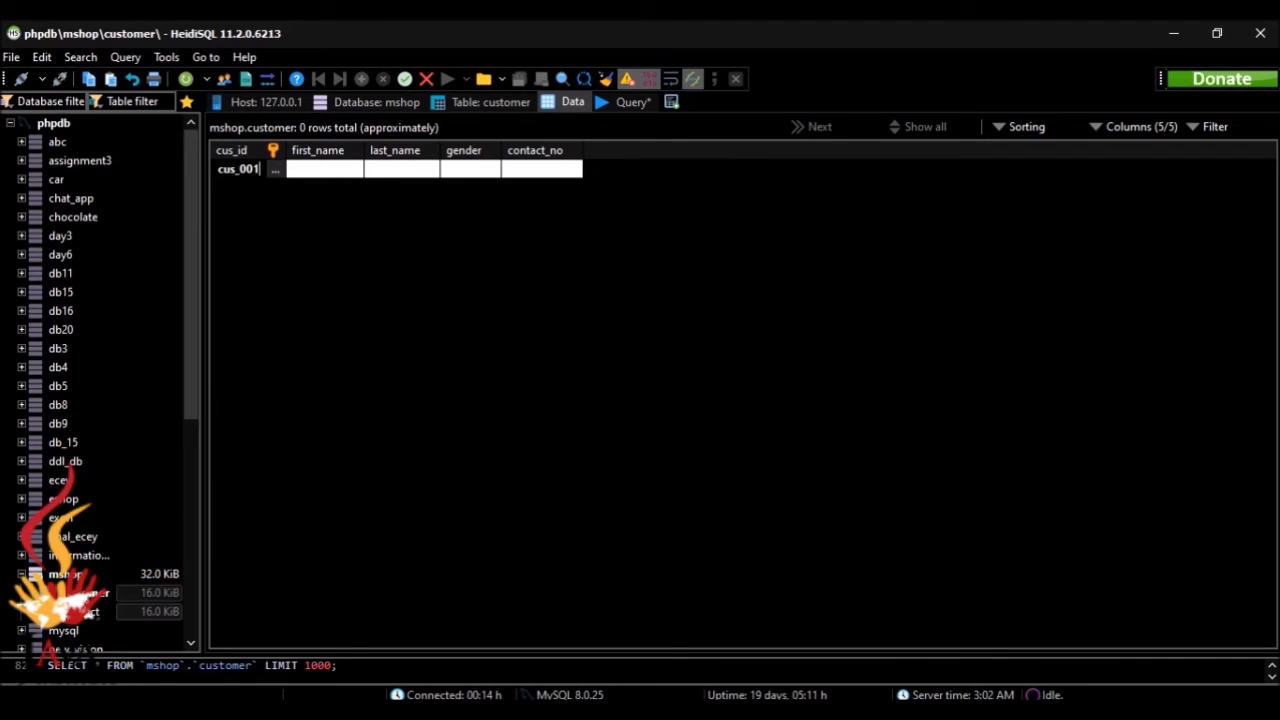
Step: Enter the first customer's first name and last name in the new customer row
left_click(314, 173)
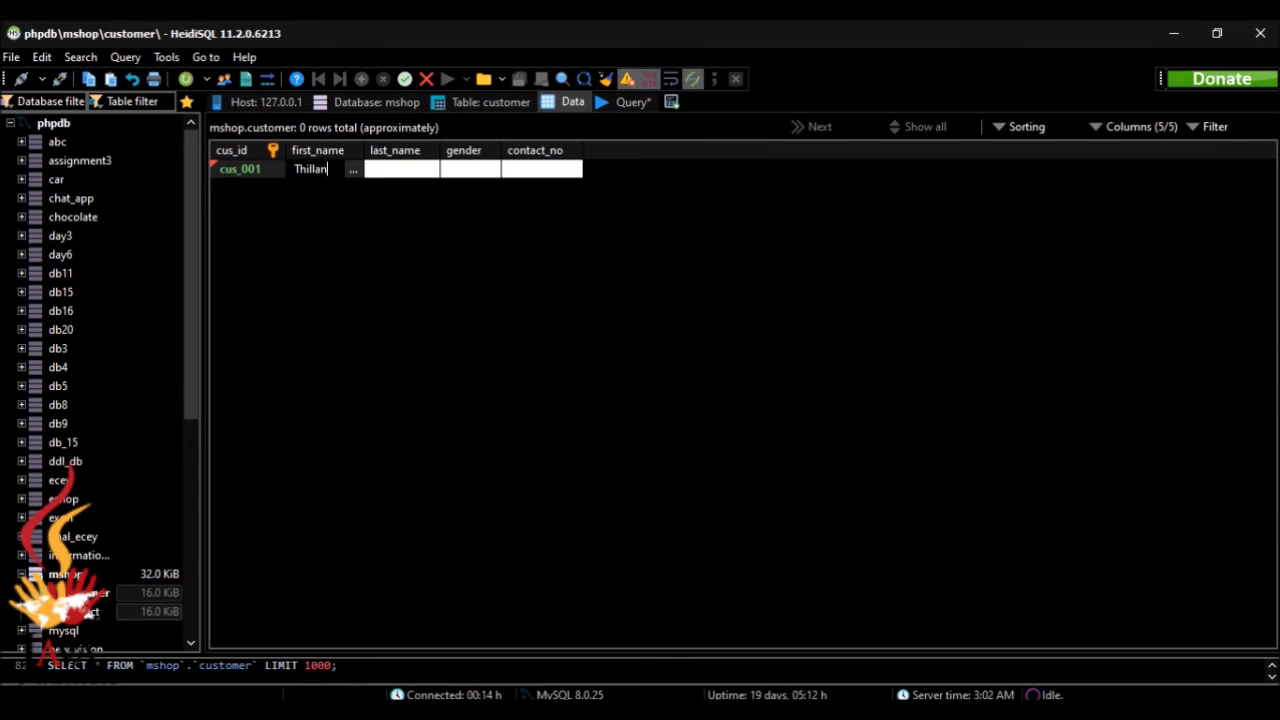
left_click(380, 172)
left_click(380, 172)
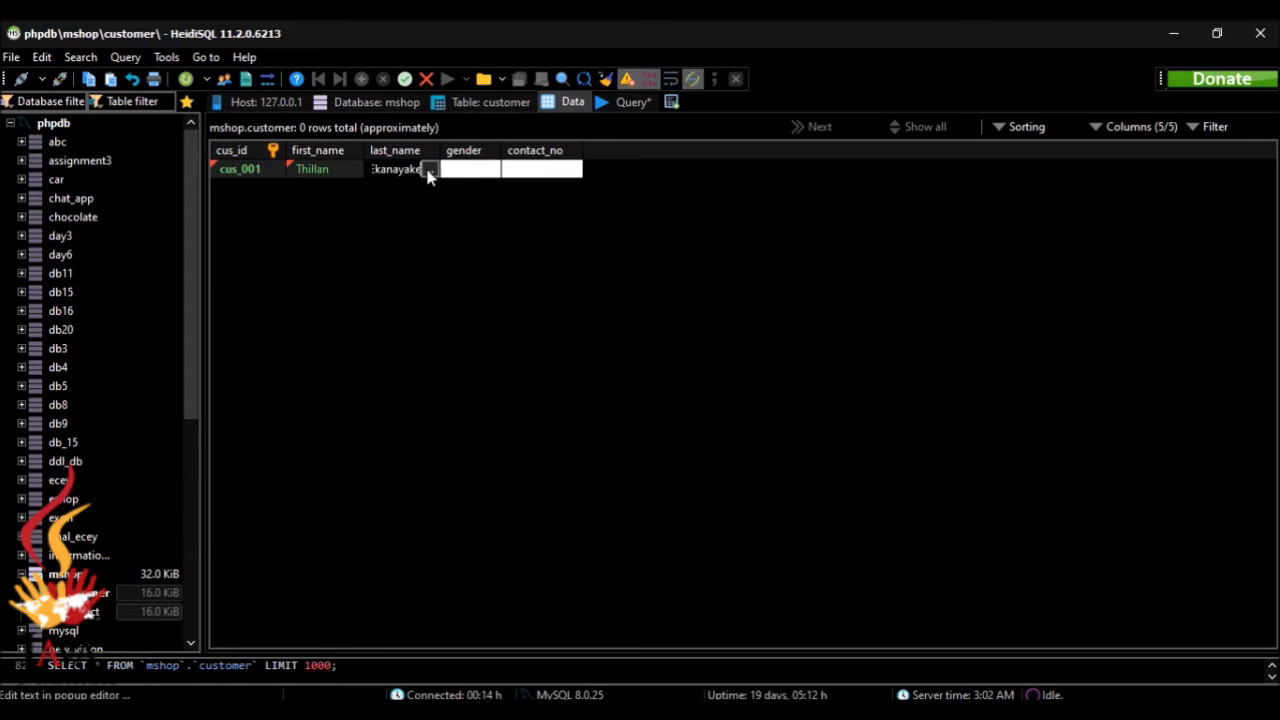
Step: Set the first customer's gender to Male and look up the contact number on the Question Set 09 page in the browser
left_click(466, 171)
left_click(466, 171)
type("Ma")
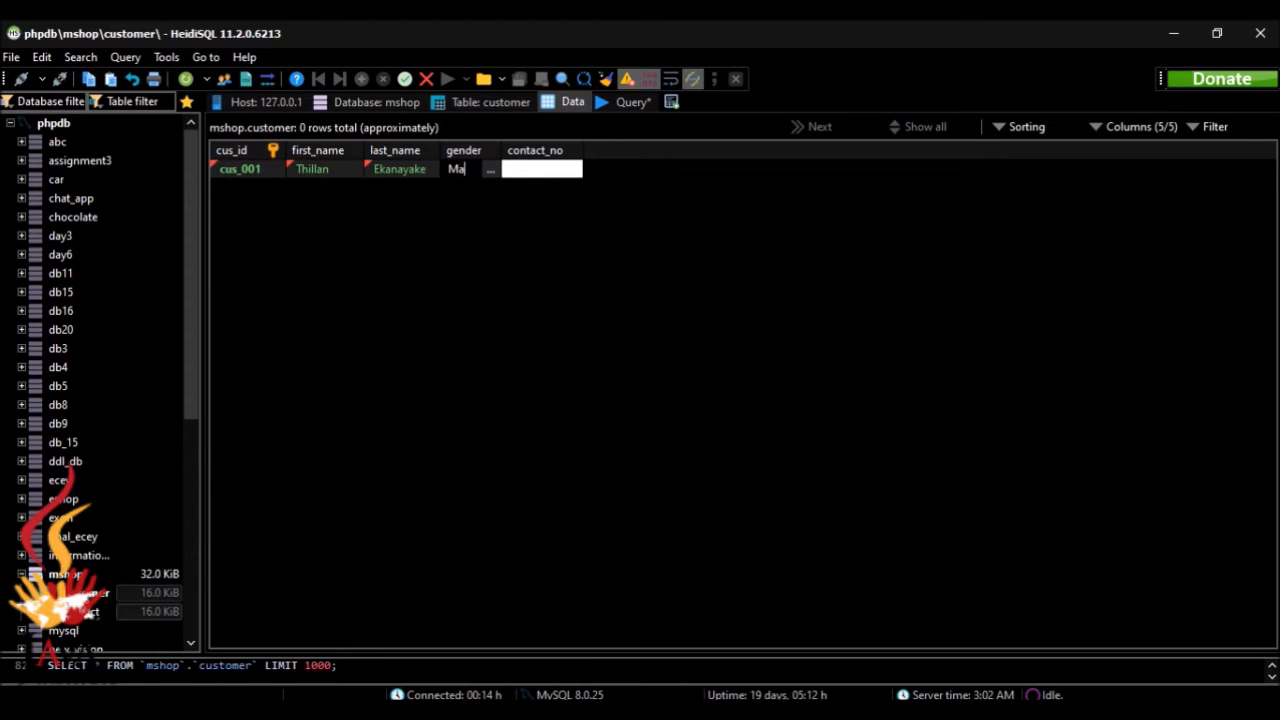
type("le")
left_click(528, 174)
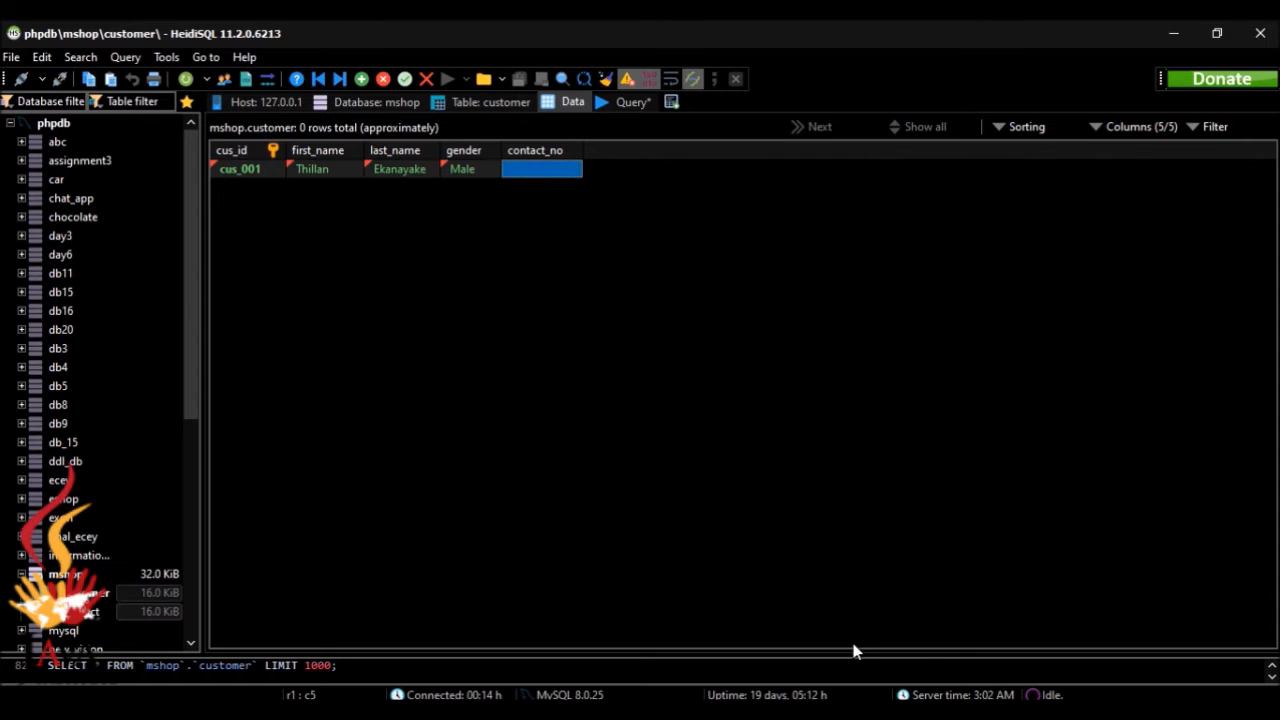
key("alt+Tab")
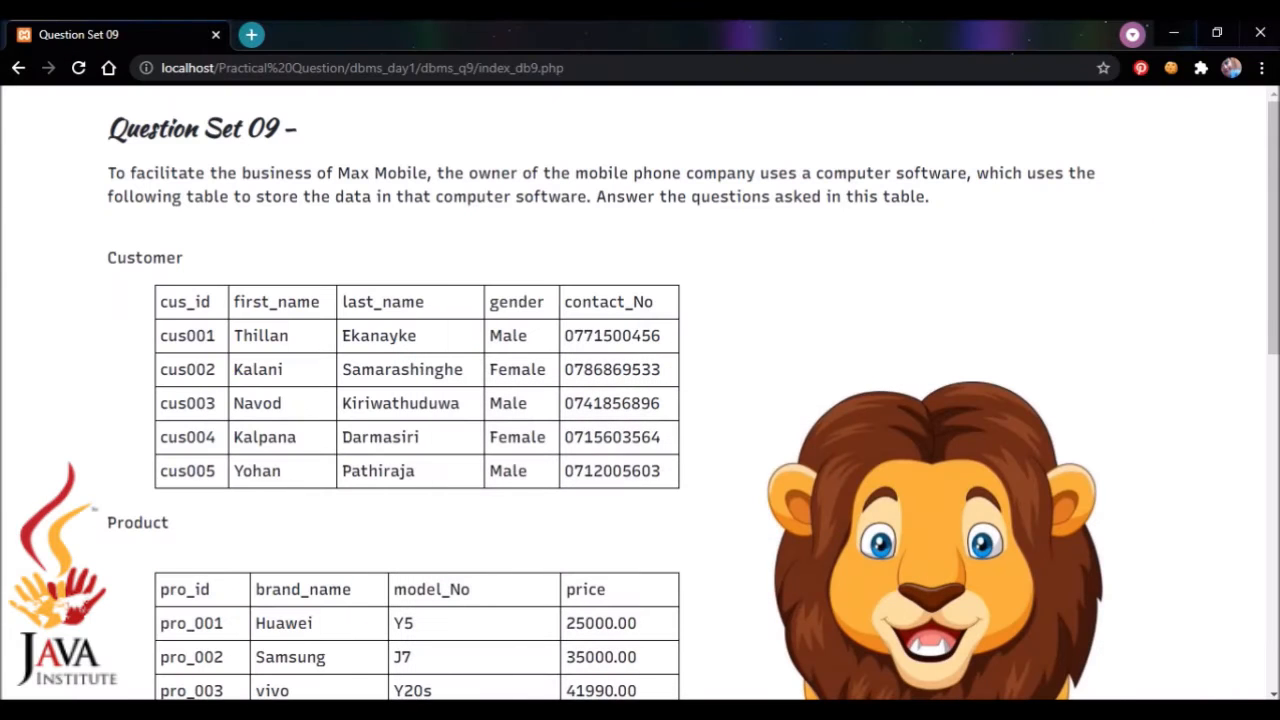
key("alt+Tab")
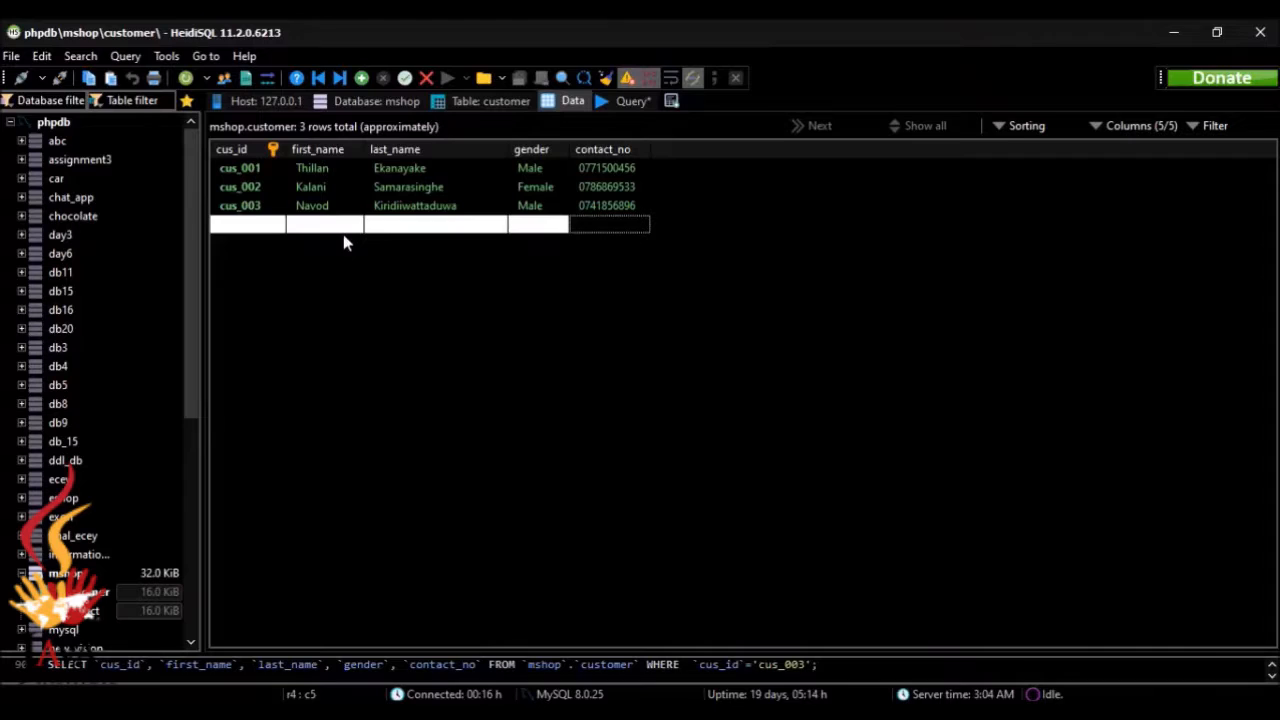
Step: Enter the fourth customer's ID in the new row of the customer table
double_click(252, 226)
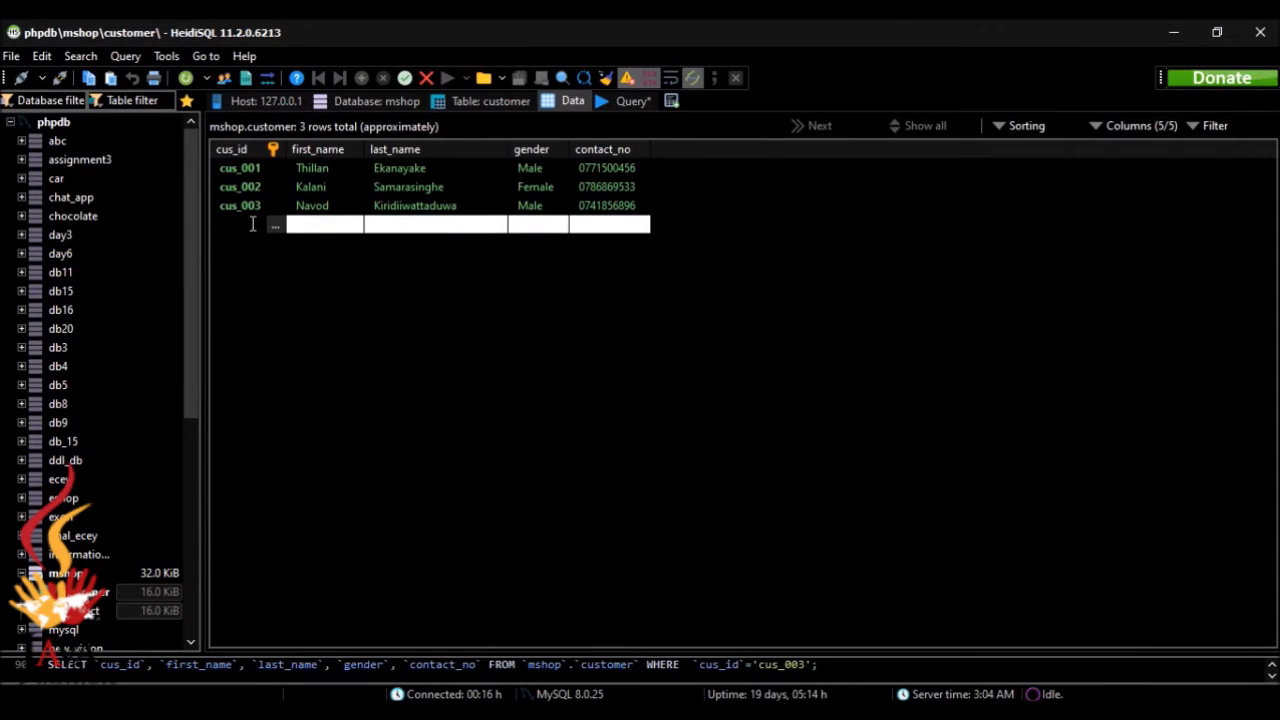
type("cus_004")
key("Return")
Step: Enter the fourth customer's first name and last name, checking the sample data in the browser
left_click(800, 711)
left_click(346, 226)
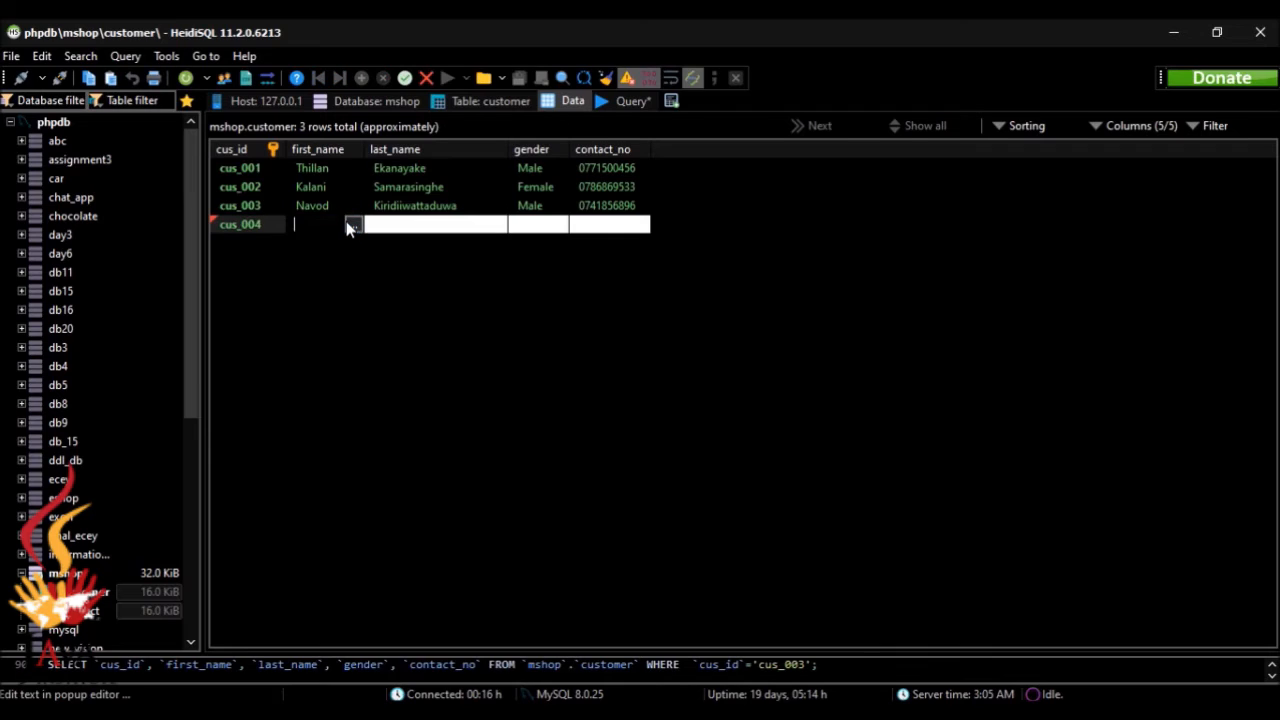
left_click(396, 229)
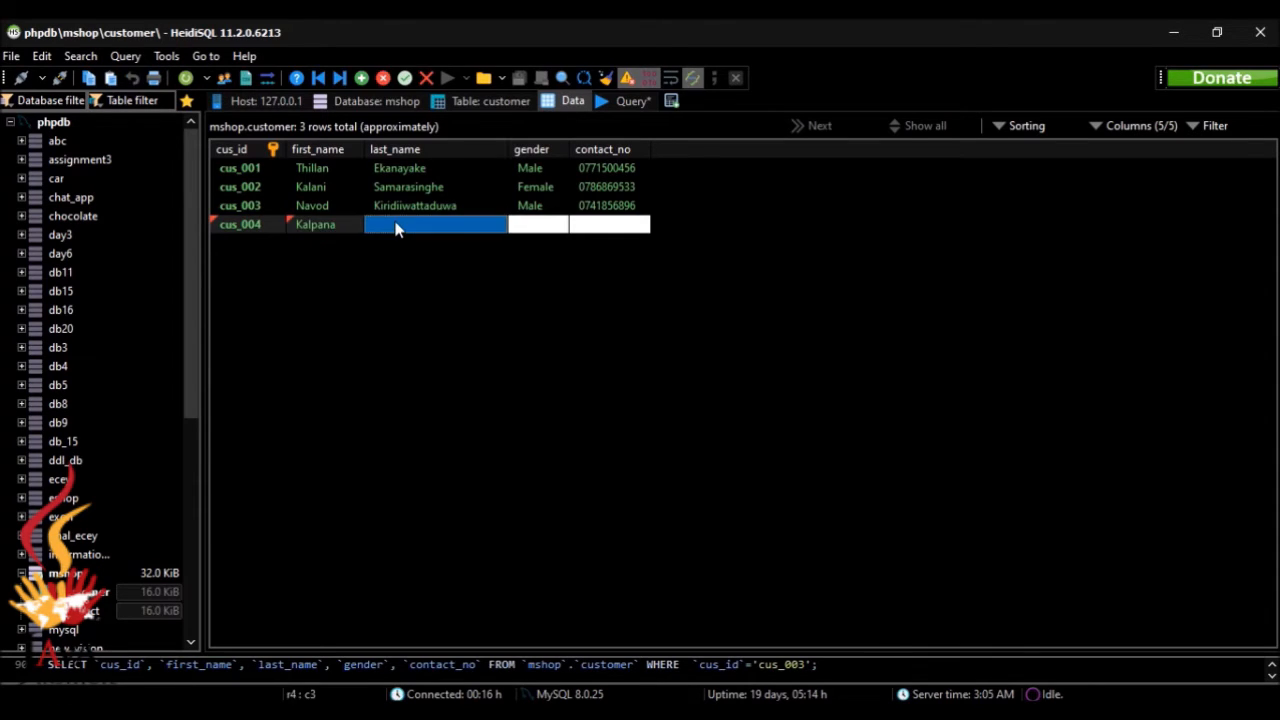
left_click(396, 226)
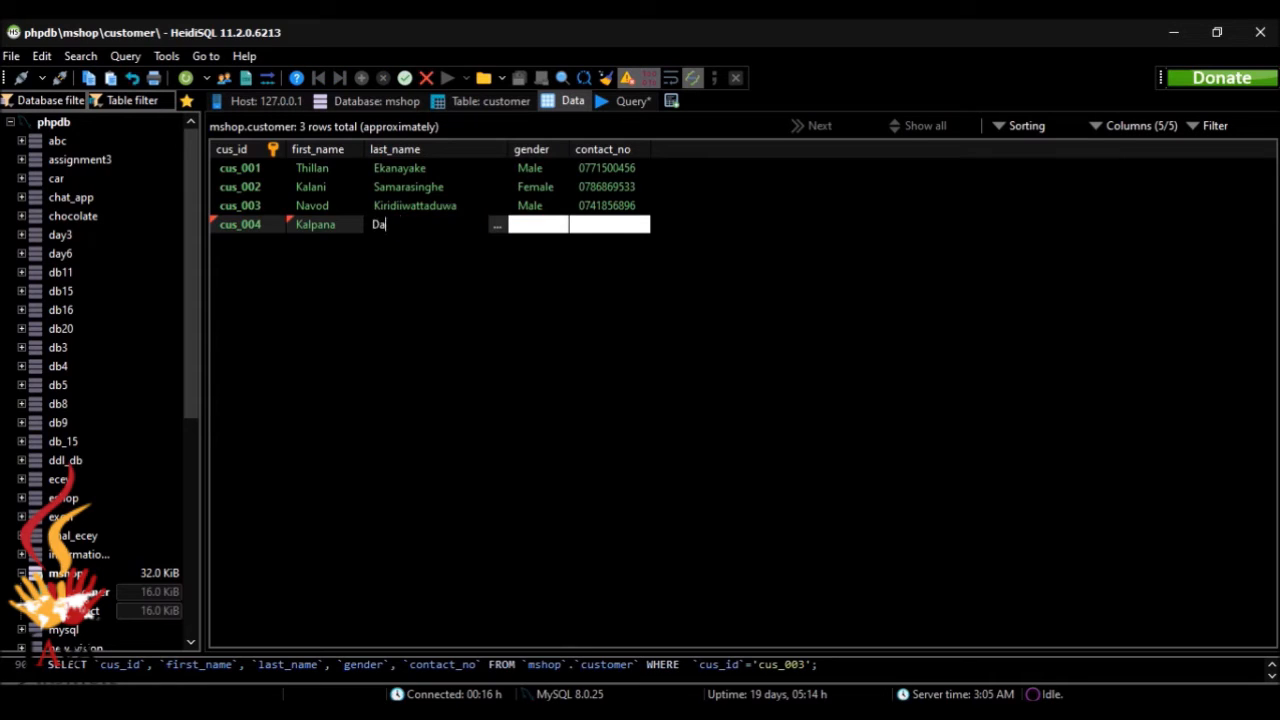
key("alt+Tab")
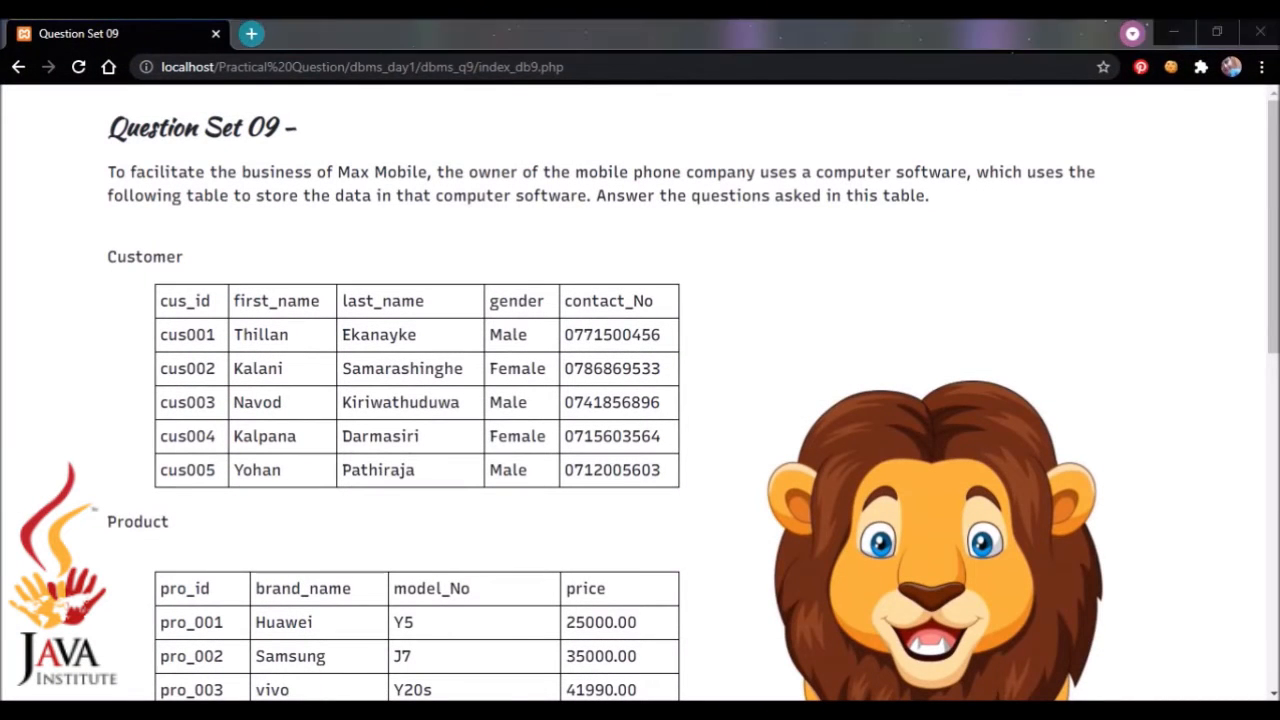
key("alt+Tab")
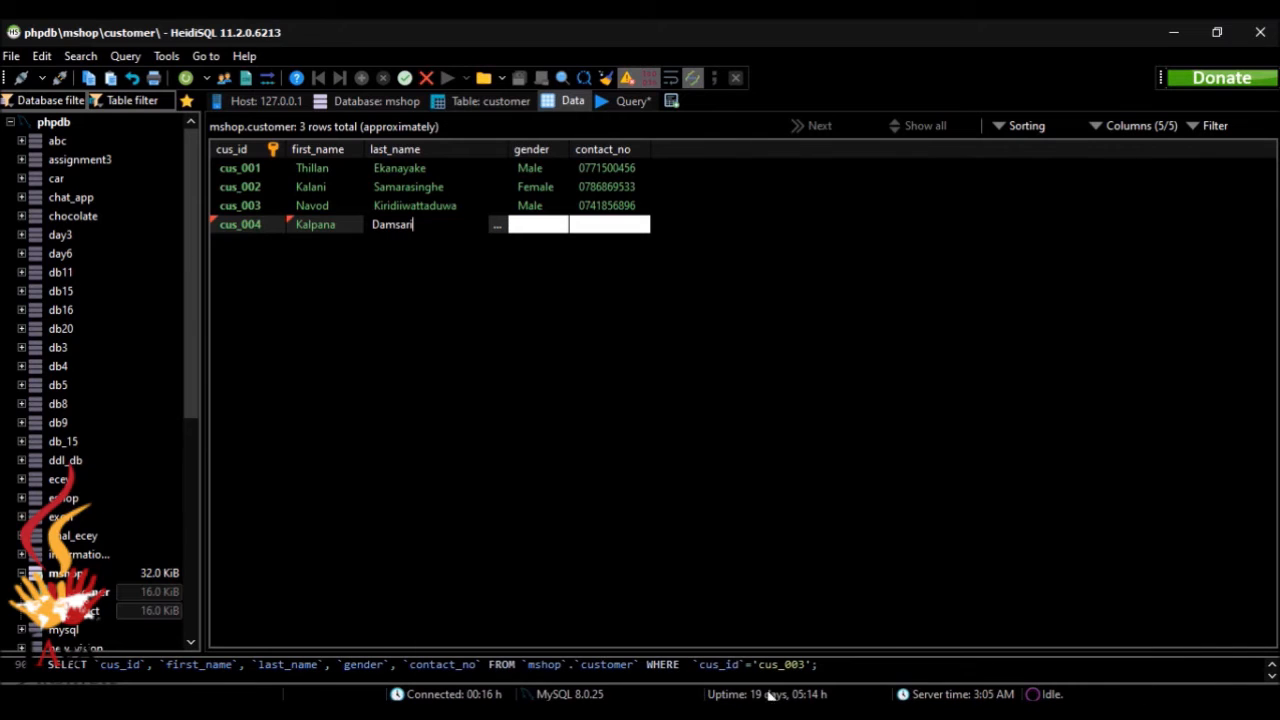
left_click(397, 224)
type("a")
Step: Set the fourth customer's gender to Female, fill in the contact number from the browser's sample data and save the row
left_click(540, 224)
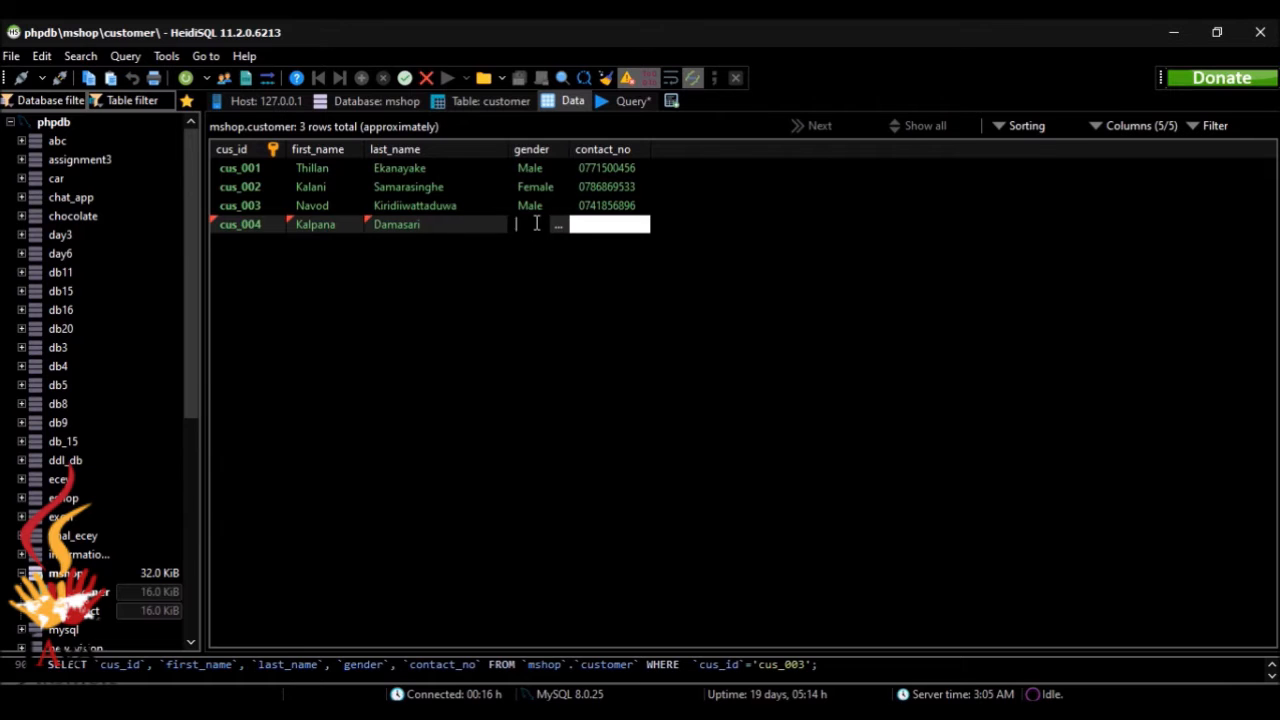
type("Female")
key("alt+Tab")
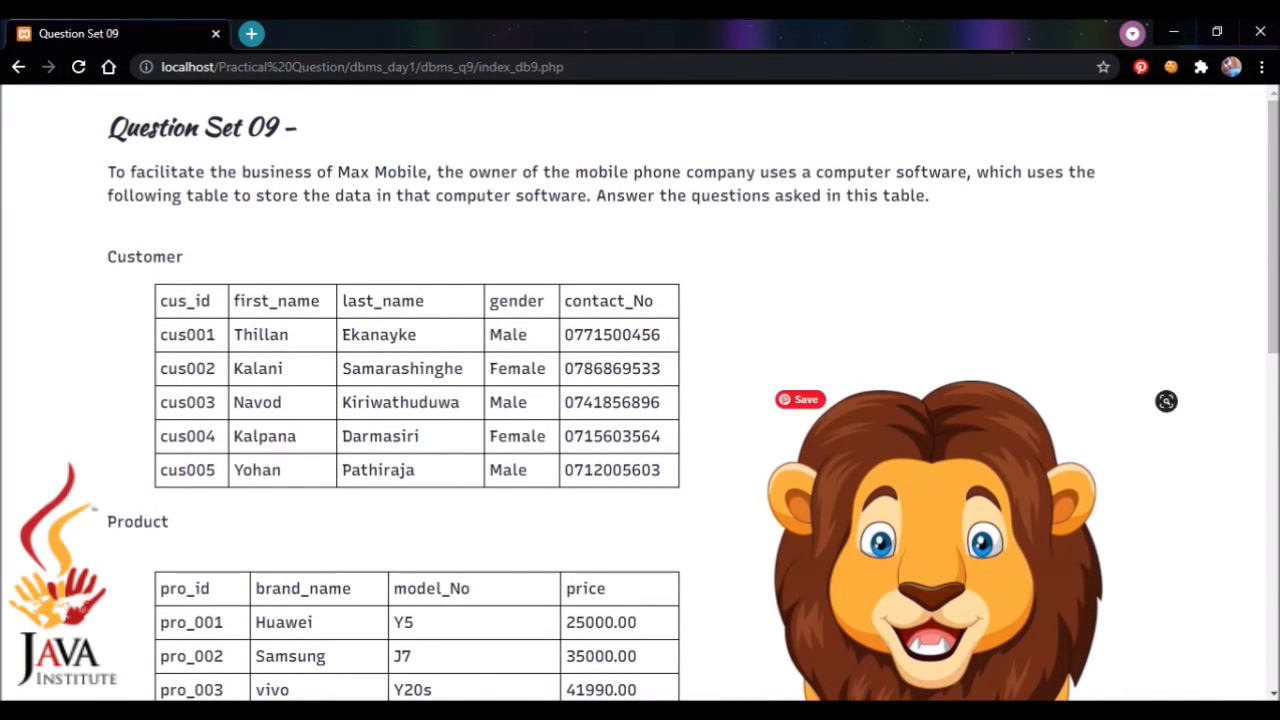
key("alt+Tab")
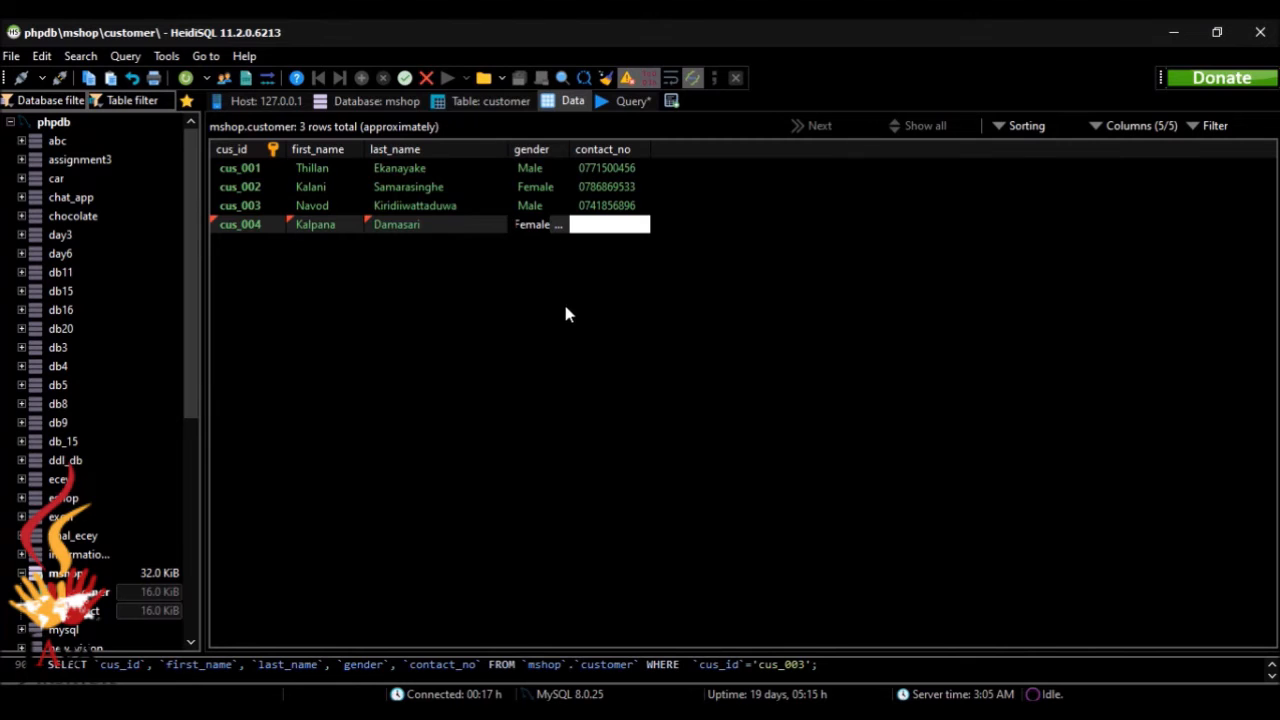
left_click(610, 222)
key("ctrl+v")
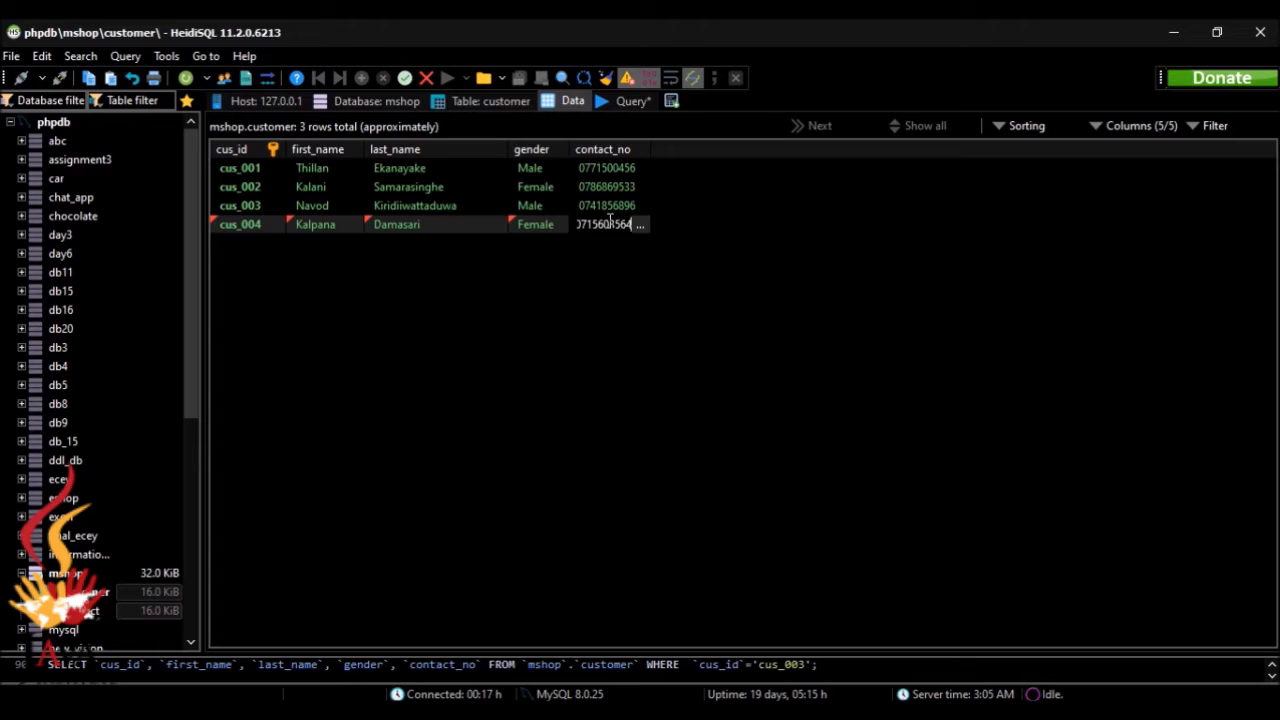
key("Return")
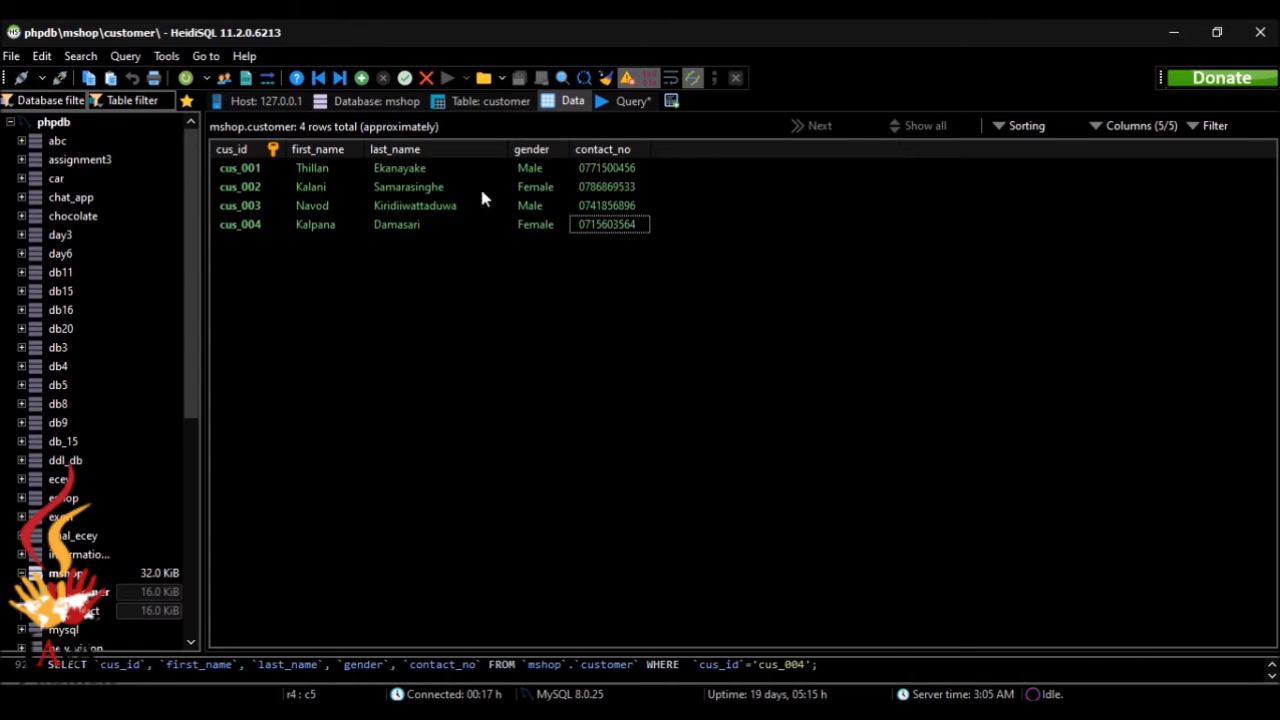
Step: Insert another row in the customer table and enter the fifth customer's ID
left_click(361, 78)
double_click(270, 244)
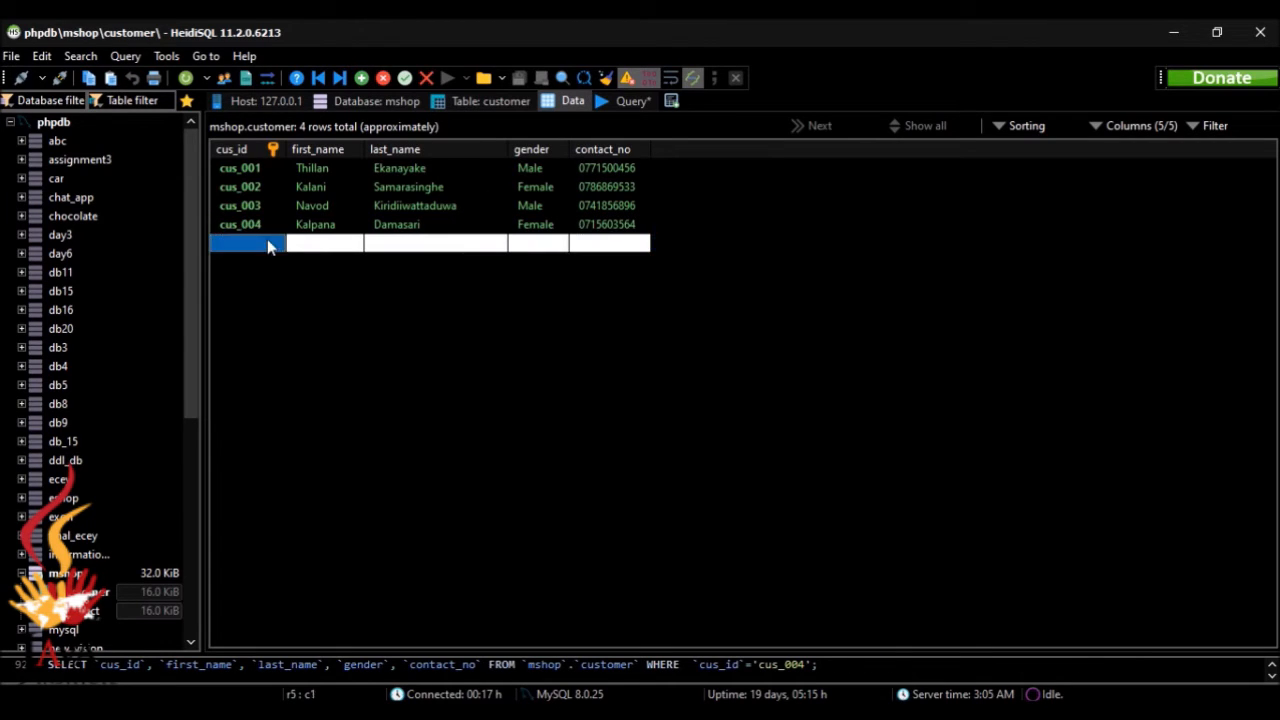
type("cus")
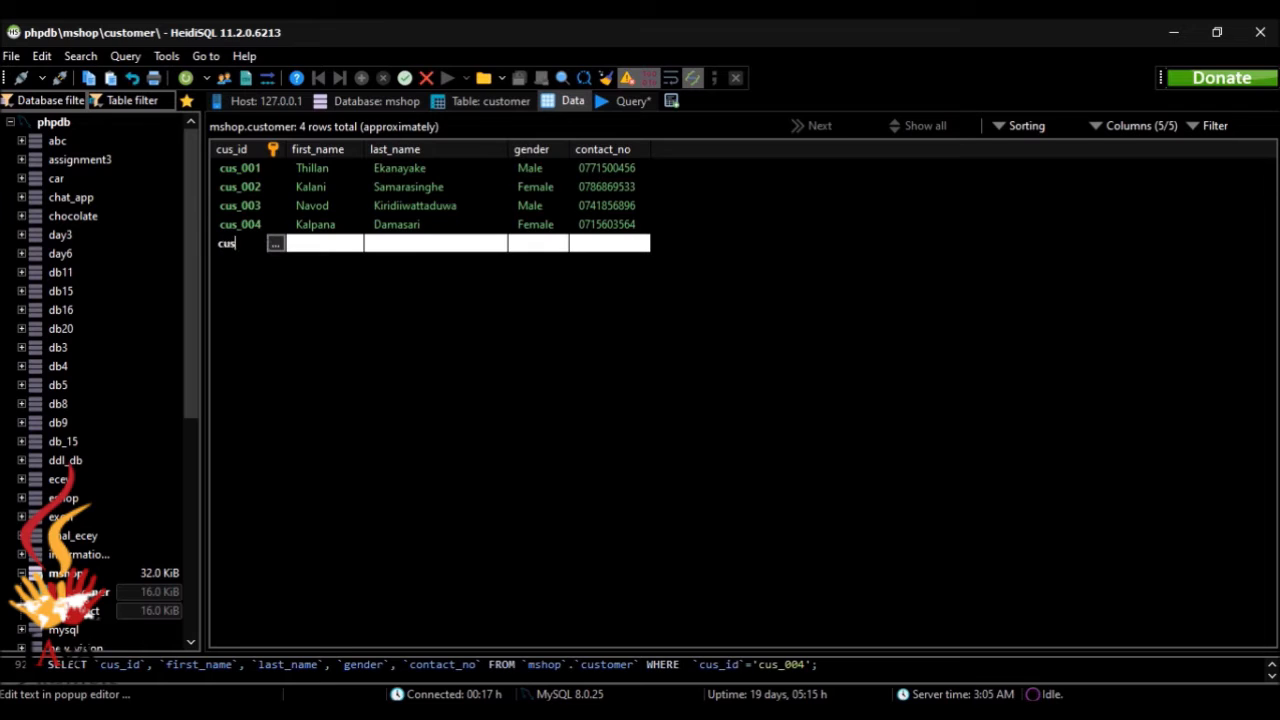
type("_005")
Step: Check the sample data in the browser and enter the fifth customer's first name and last name
key("alt+Tab")
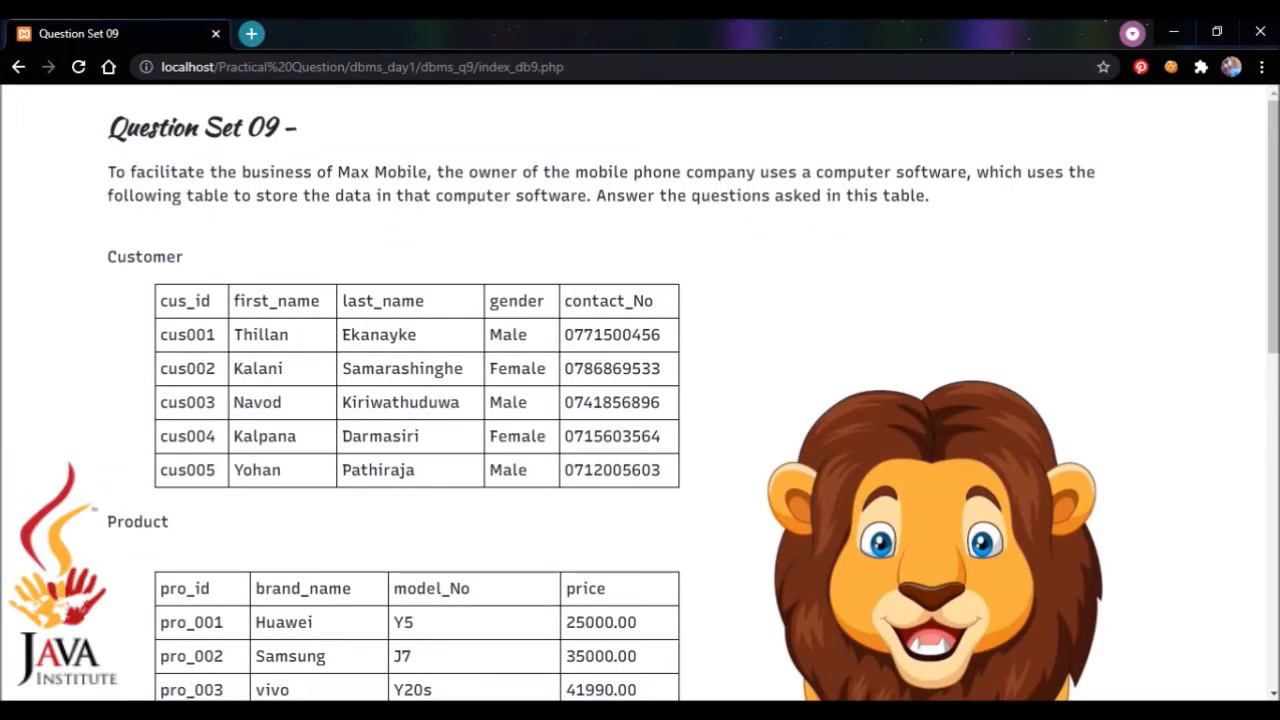
key("alt+Tab")
left_click(349, 251)
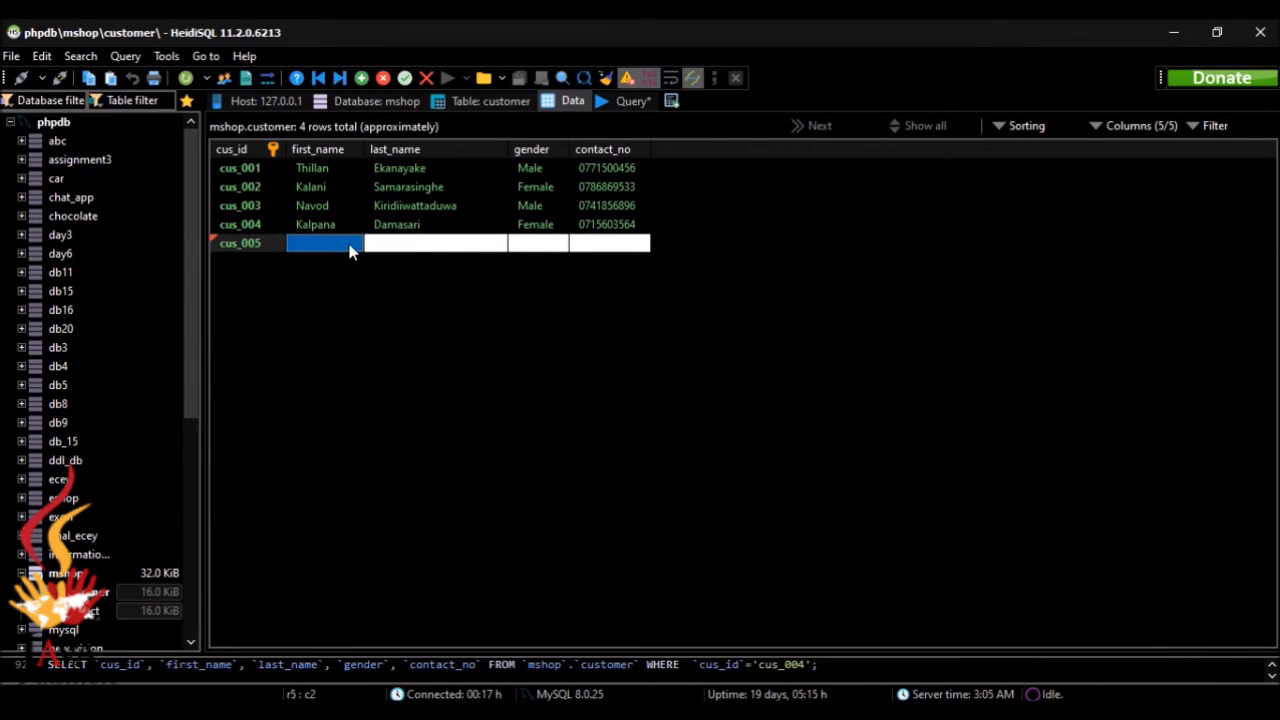
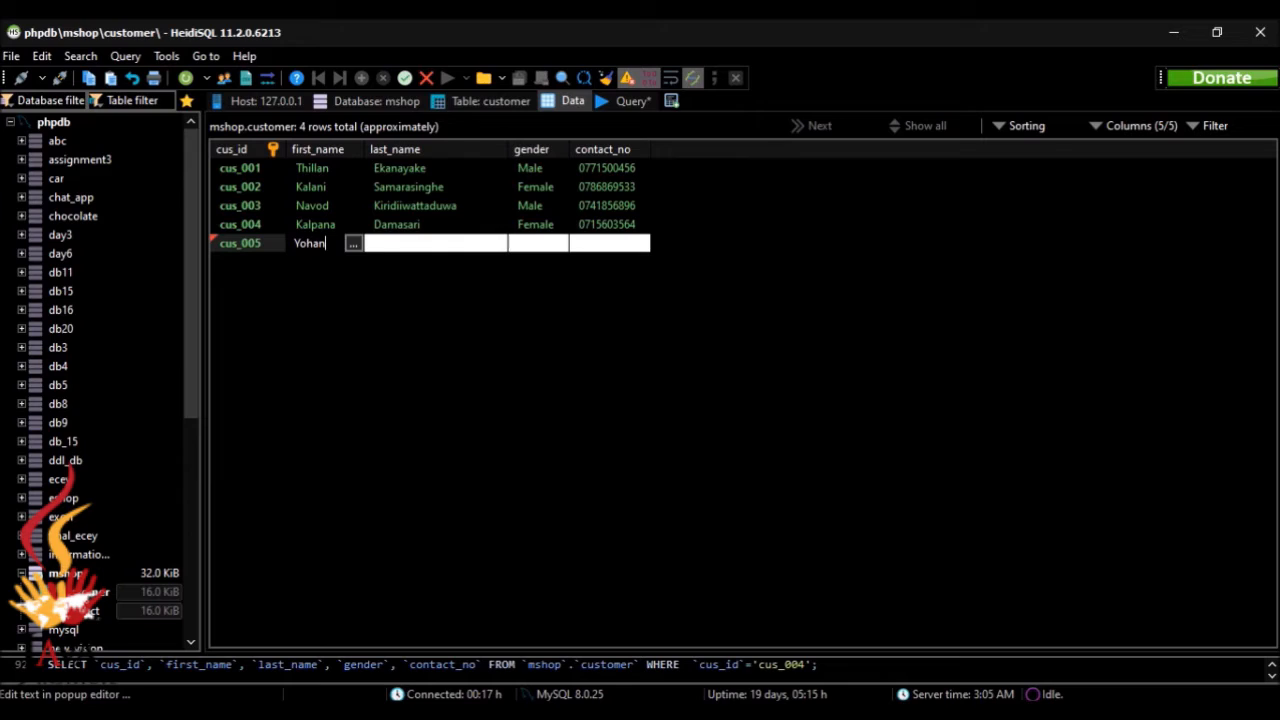
left_click(397, 245)
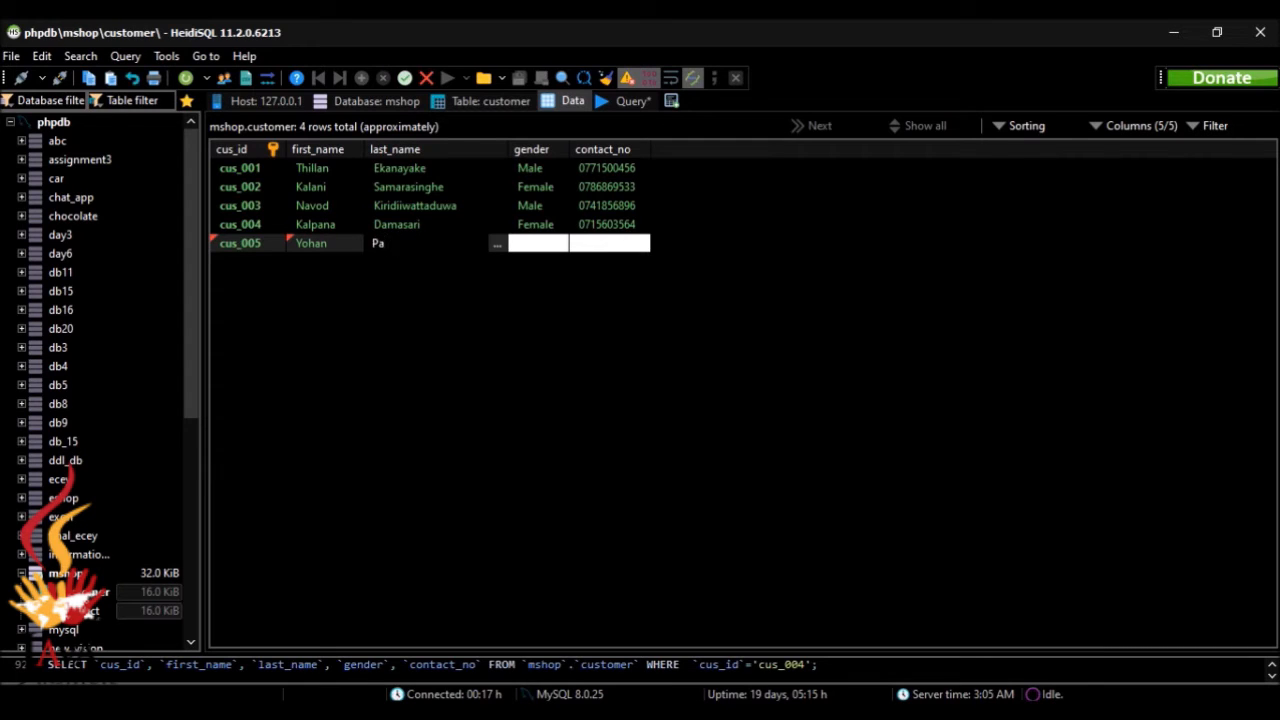
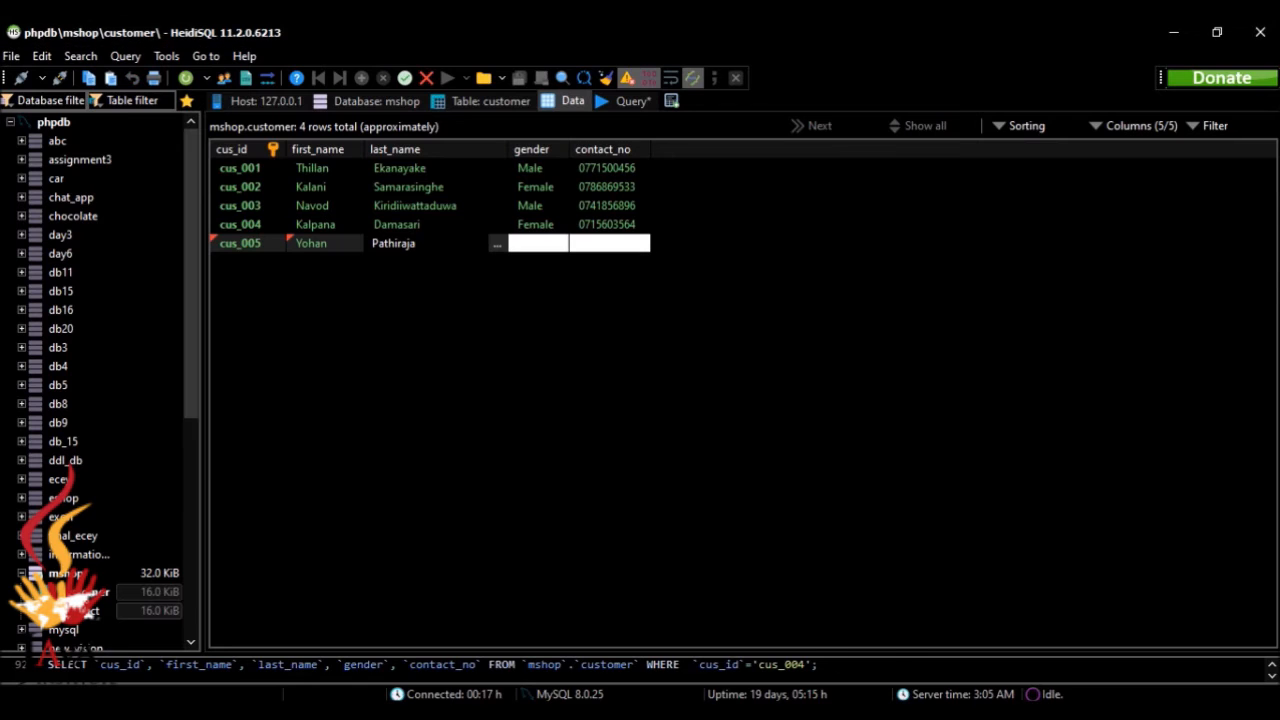
Step: Set the fifth customer's gender to Male, fill in the contact number from the browser's sample data and save the row
key("alt+Tab")
key("alt+Tab")
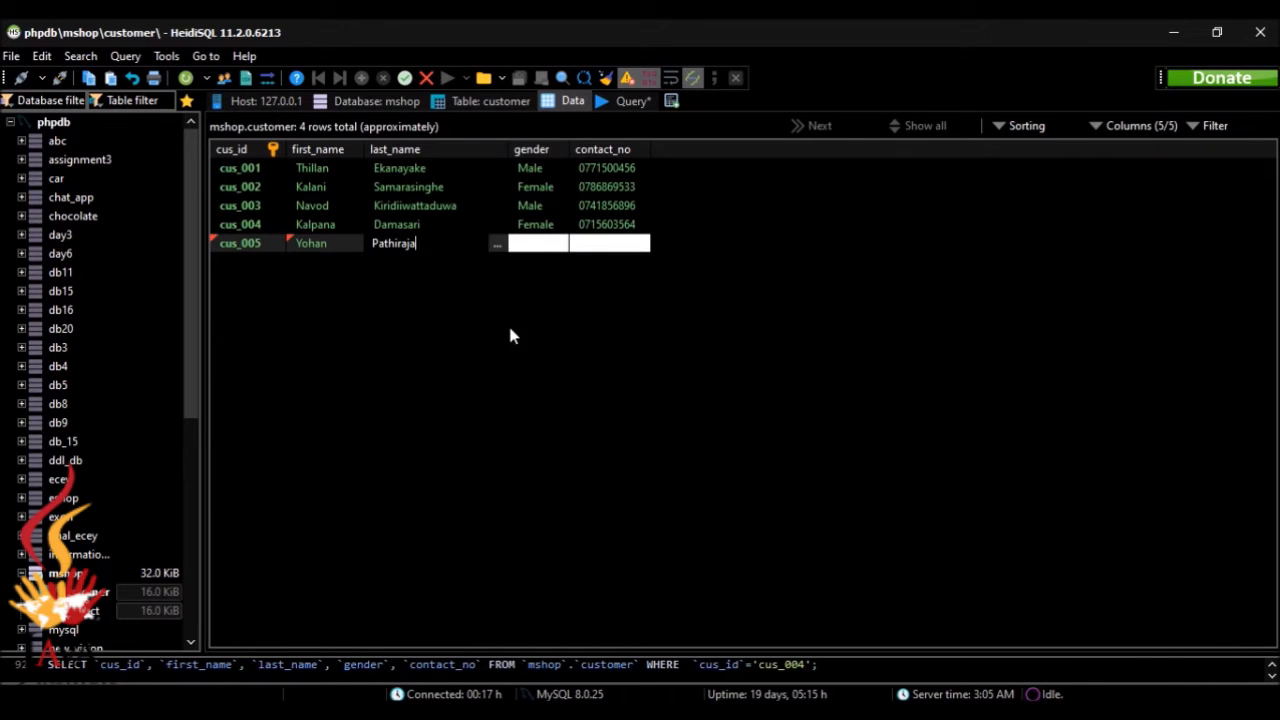
left_click(555, 250)
type("Male")
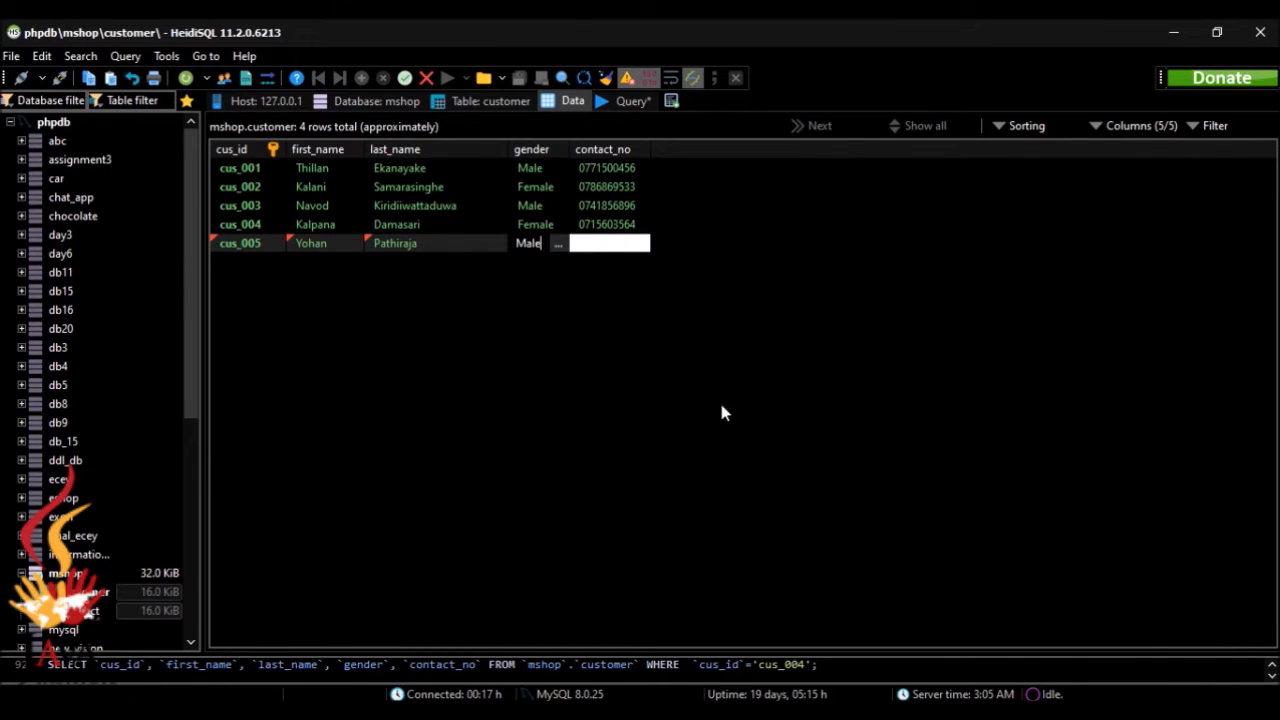
key("alt+Tab")
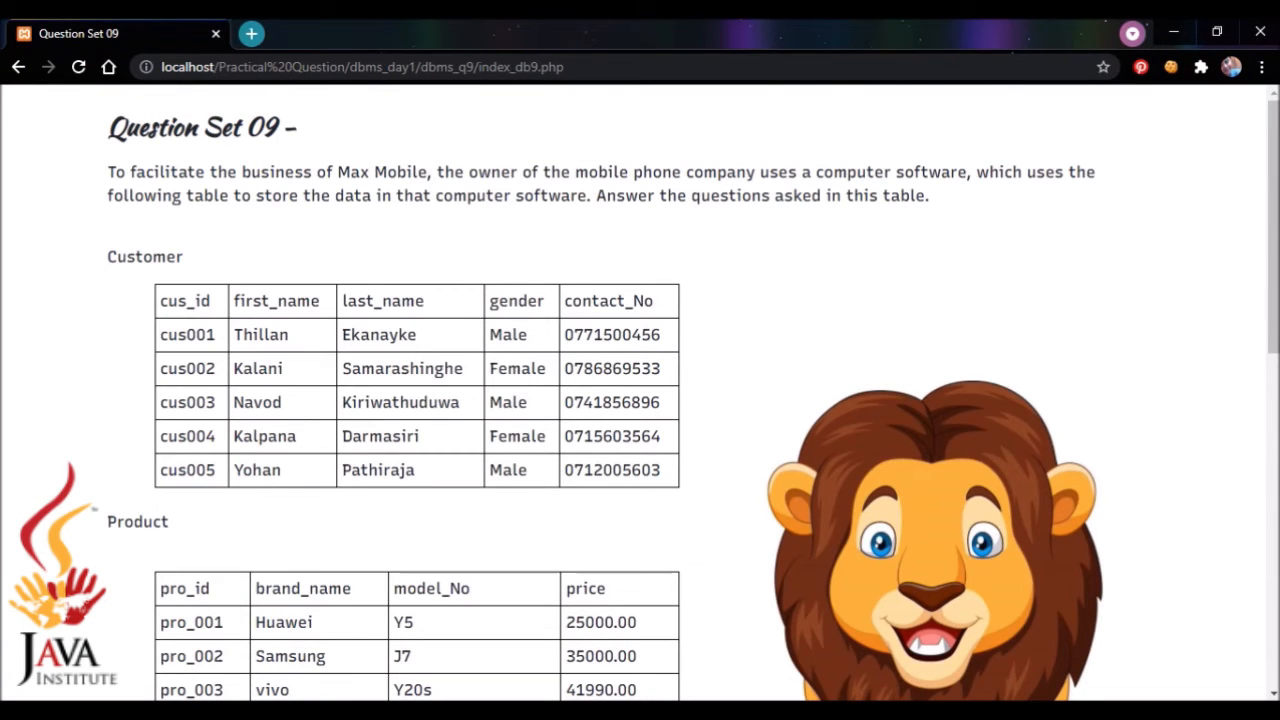
key("alt+Tab")
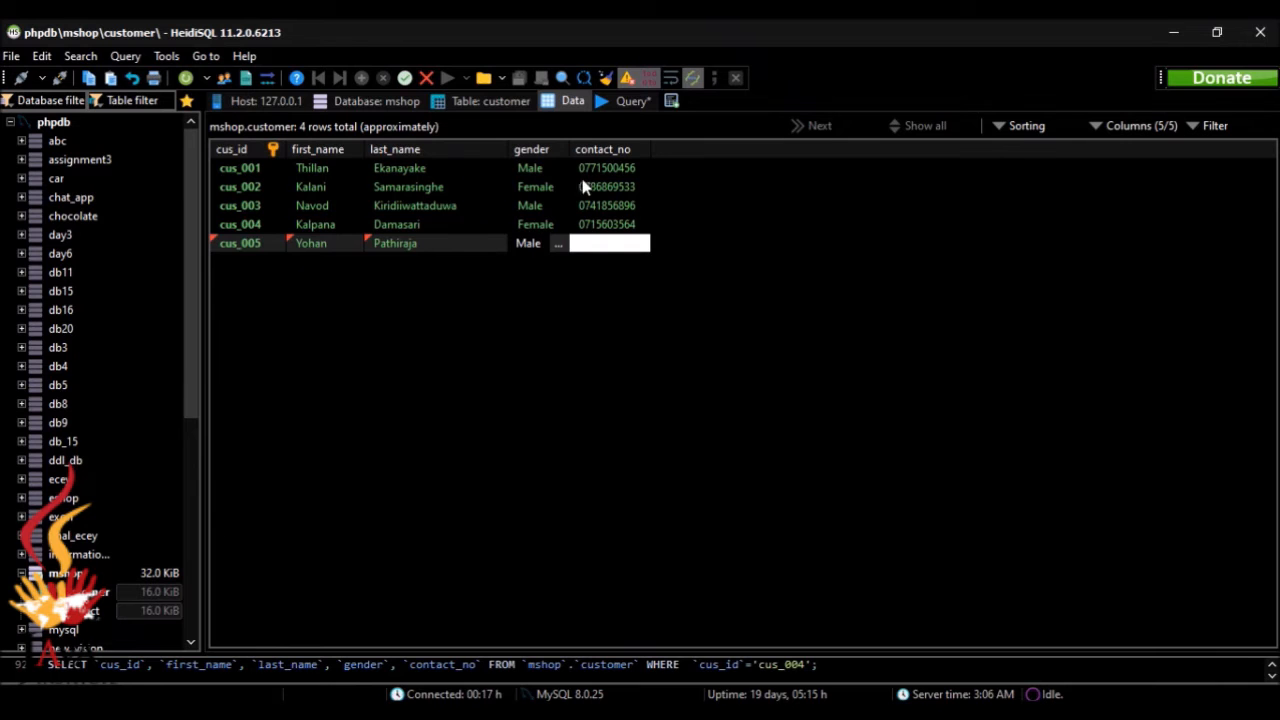
left_click(610, 243)
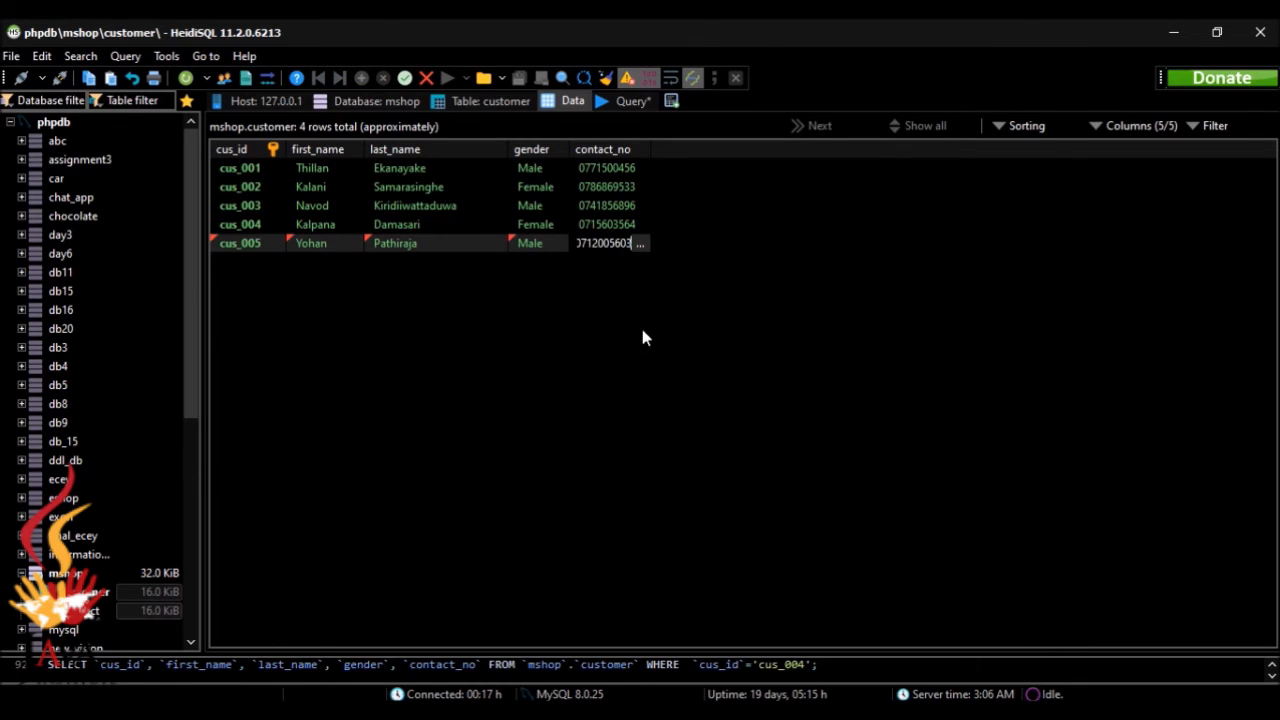
key("Return")
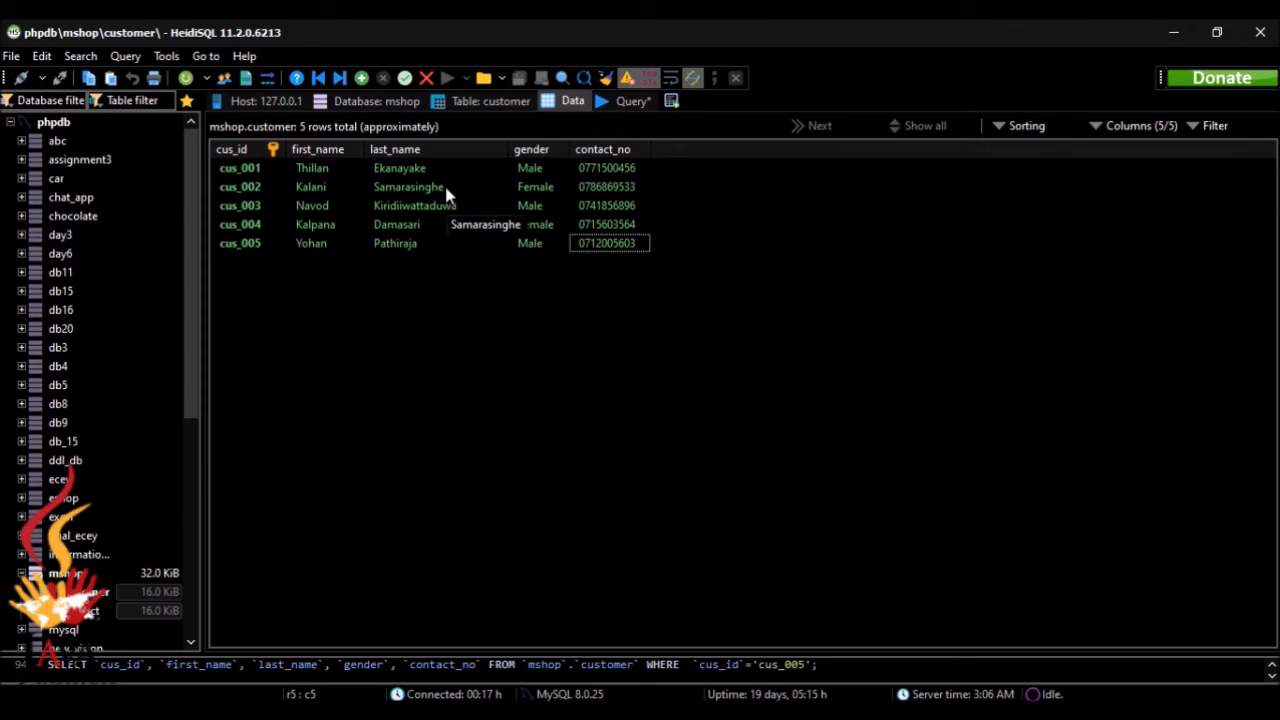
Step: Open the product table's data and insert a row with pro_id pro_001
left_click(117, 620)
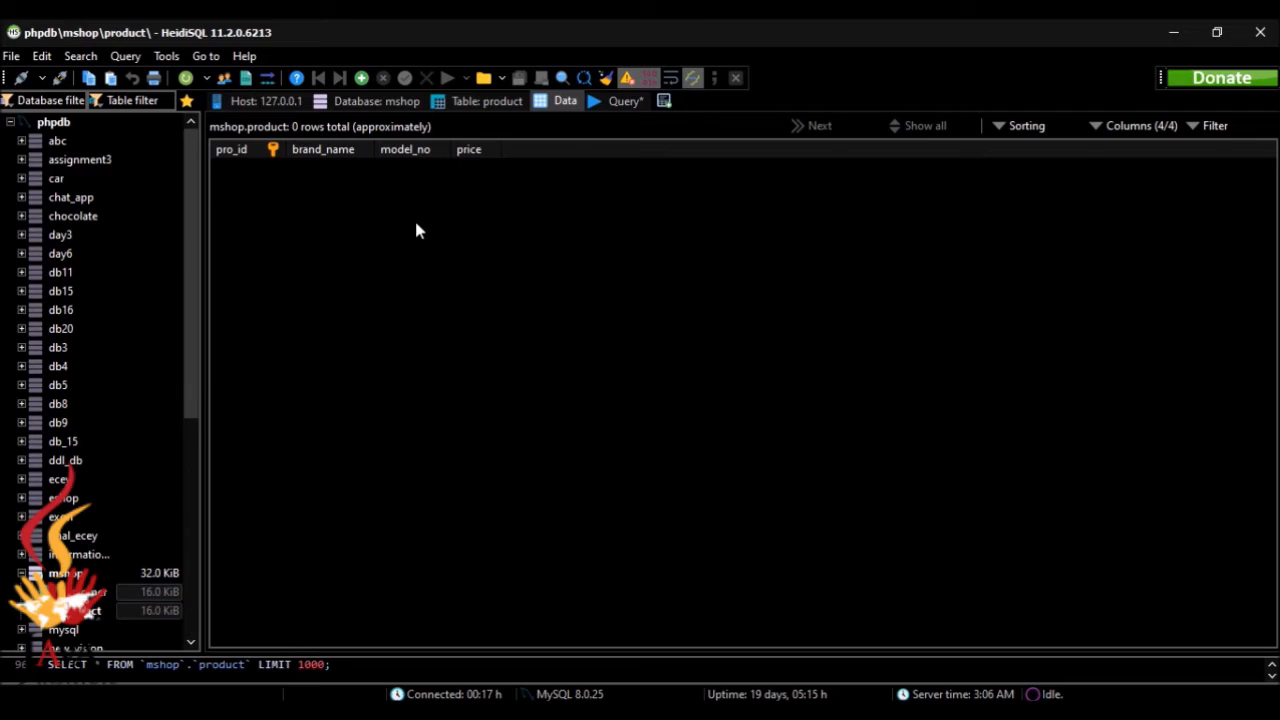
key("Insert")
type("pro_is")
key("BackSpace")
type("d")
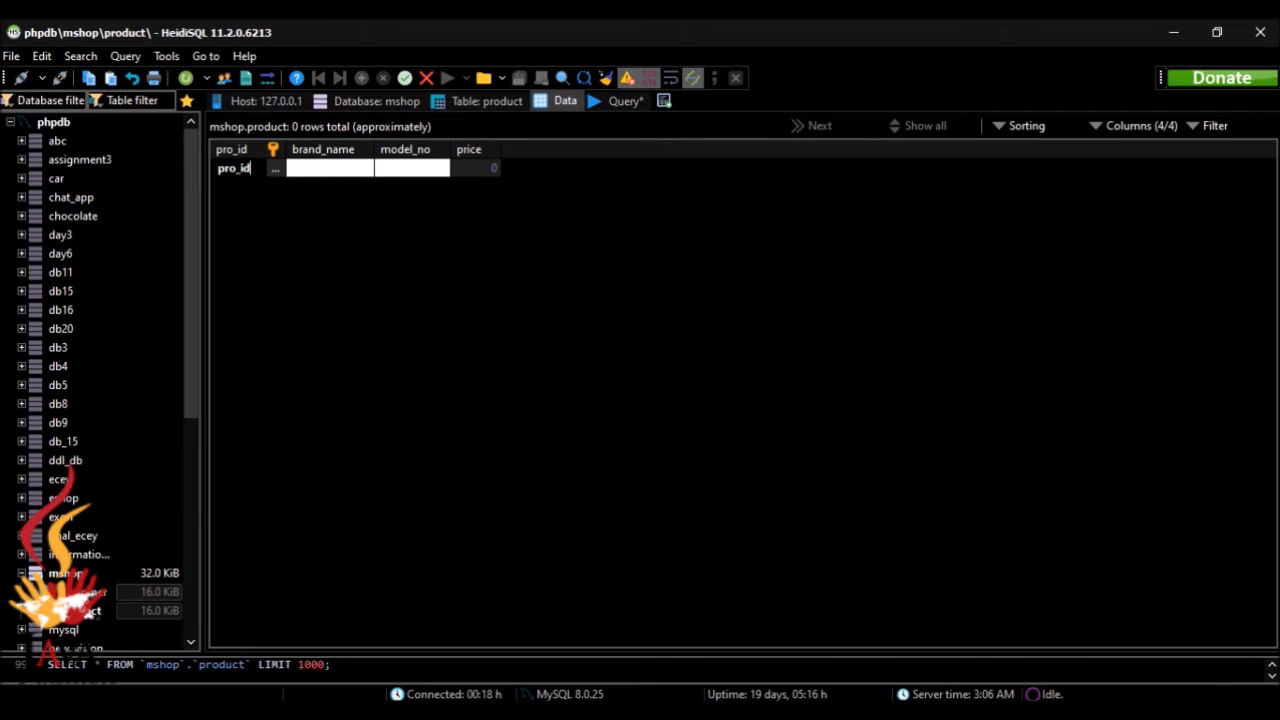
type("00")
key("BackSpace")
key("BackSpace")
type("d")
key("BackSpace")
key("BackSpace")
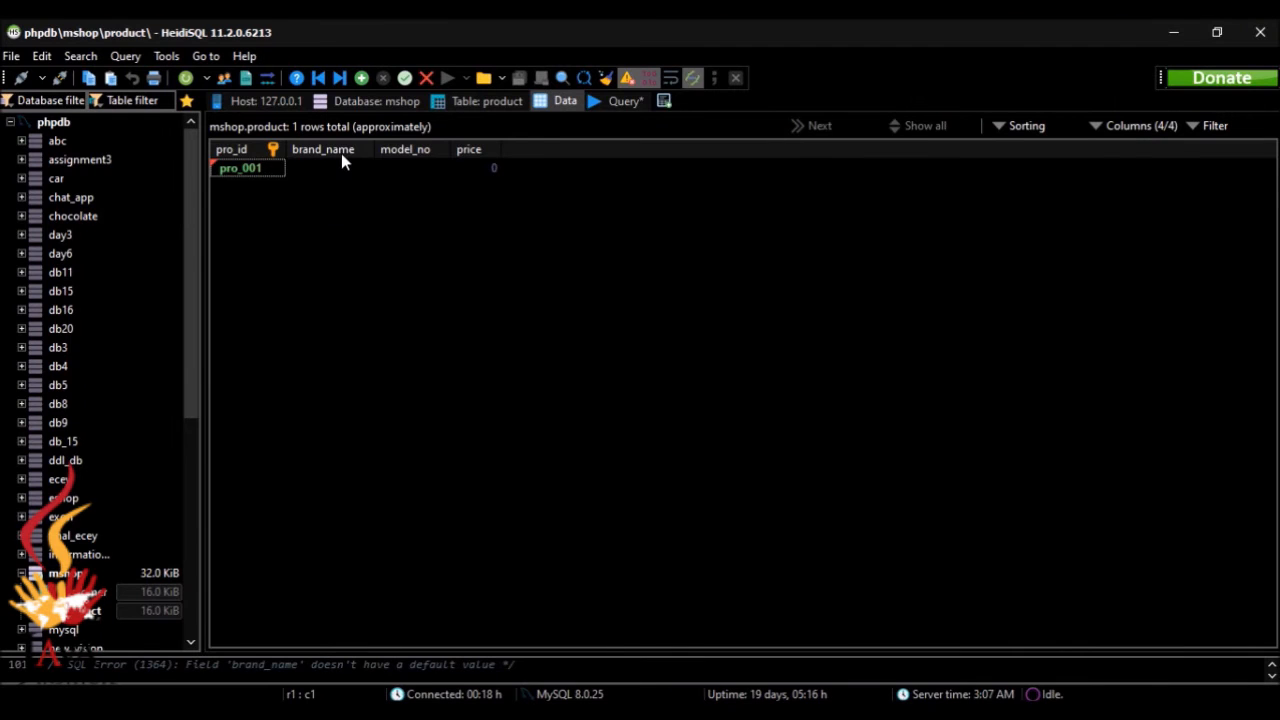
Step: Fill the pro_001 row with brand name huawei, model number Y5 and price 25000, checking the sample data in the browser
double_click(341, 167)
type("huawei")
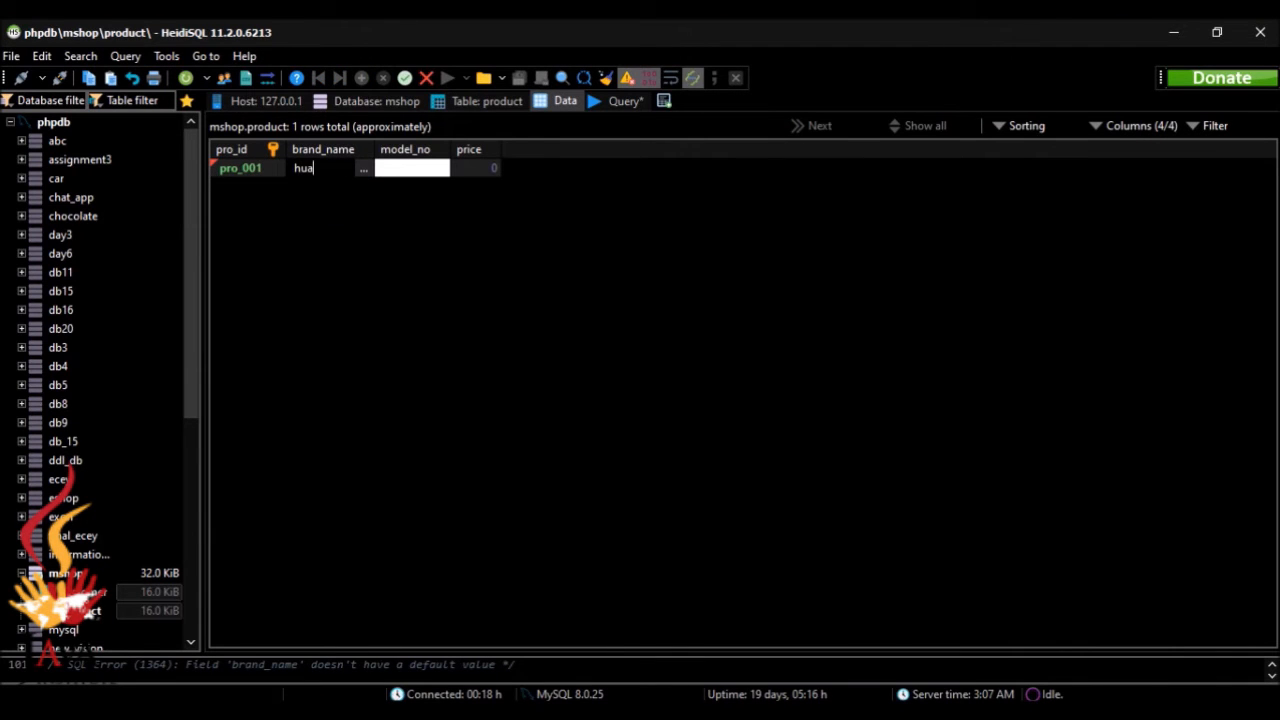
double_click(403, 167)
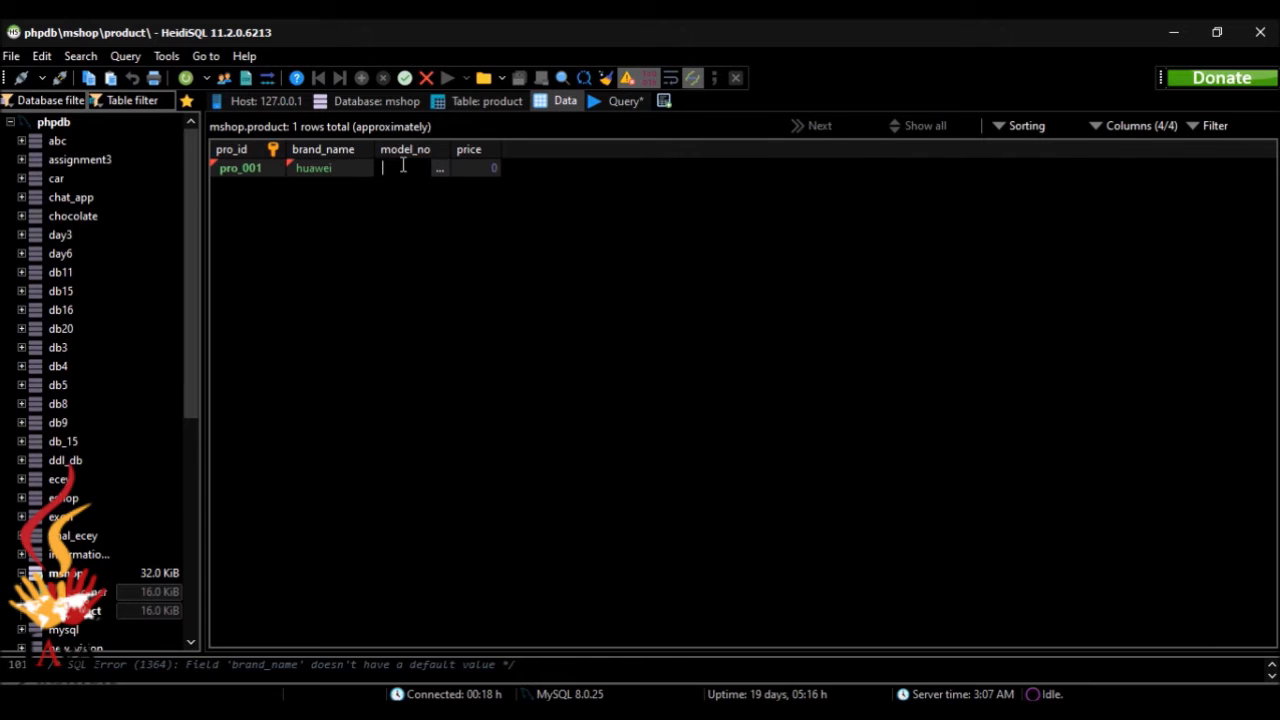
type("Y5")
left_click(782, 711)
key("alt+Tab")
double_click(473, 165)
type("250000")
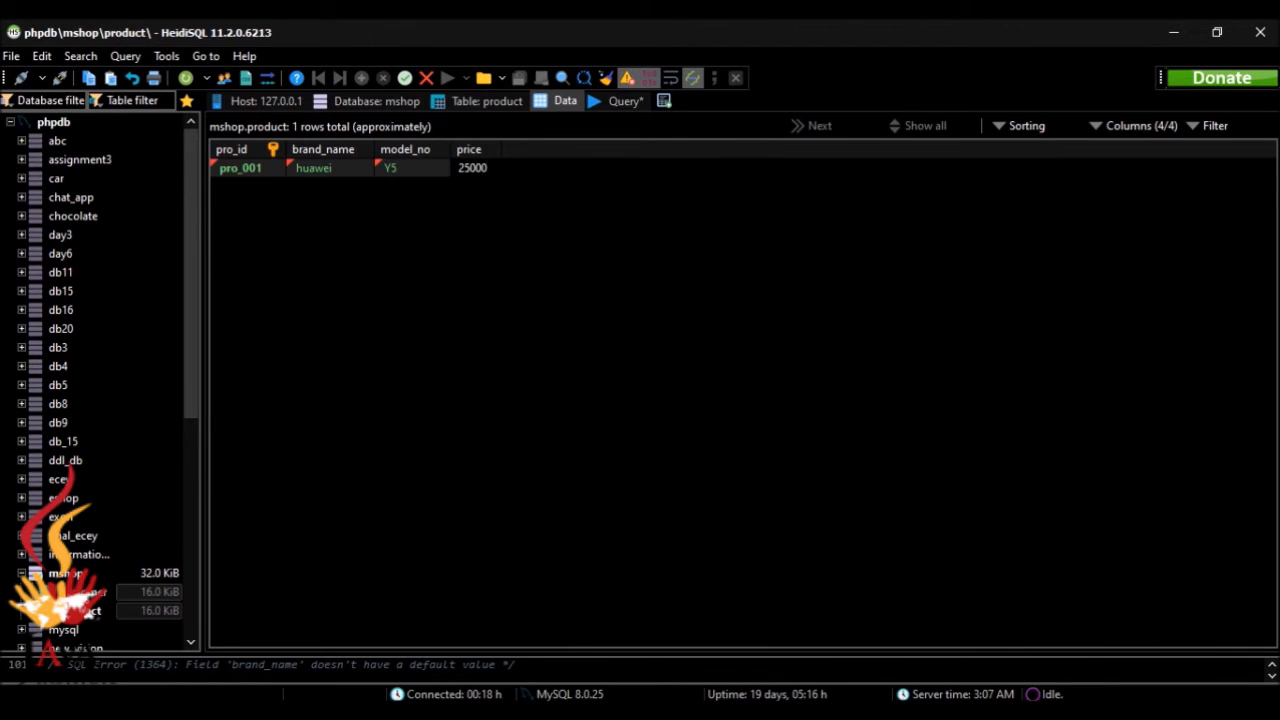
Step: Save the pro_001 row and widen the model_no and brand_name columns of the product data grid
left_click_drag(450, 151, 577, 151)
key("Return")
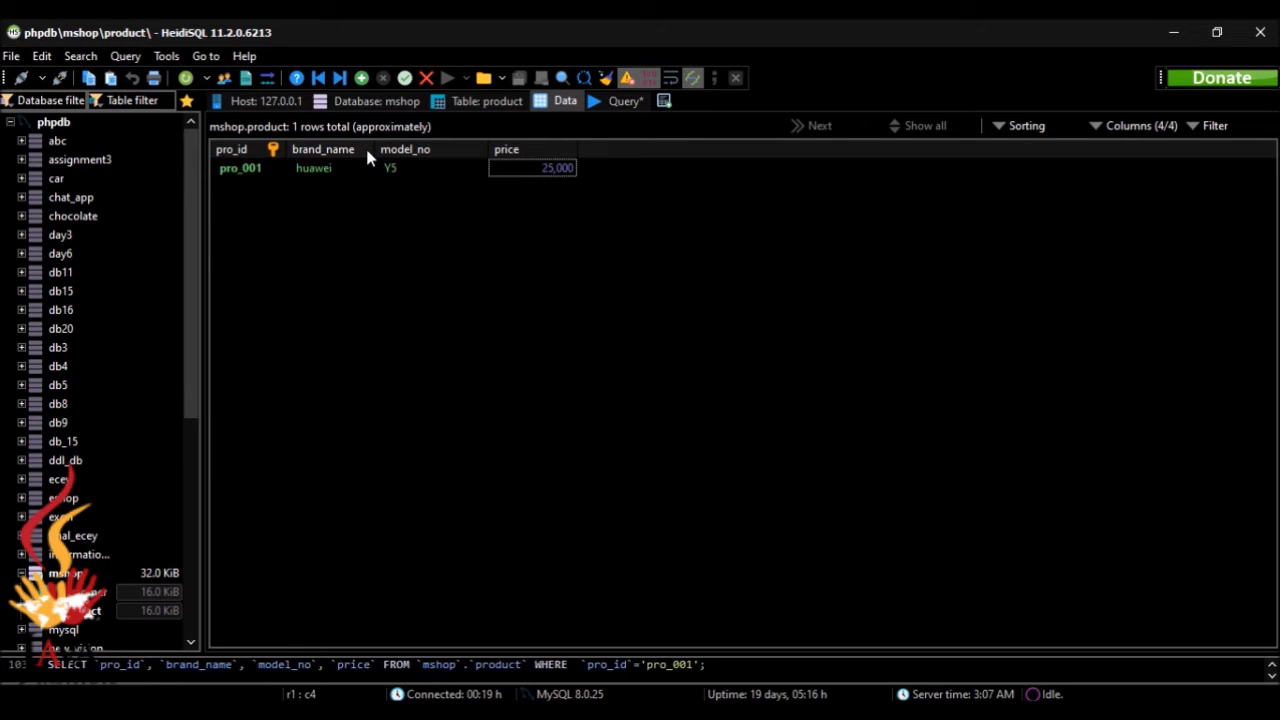
left_click_drag(374, 147, 393, 146)
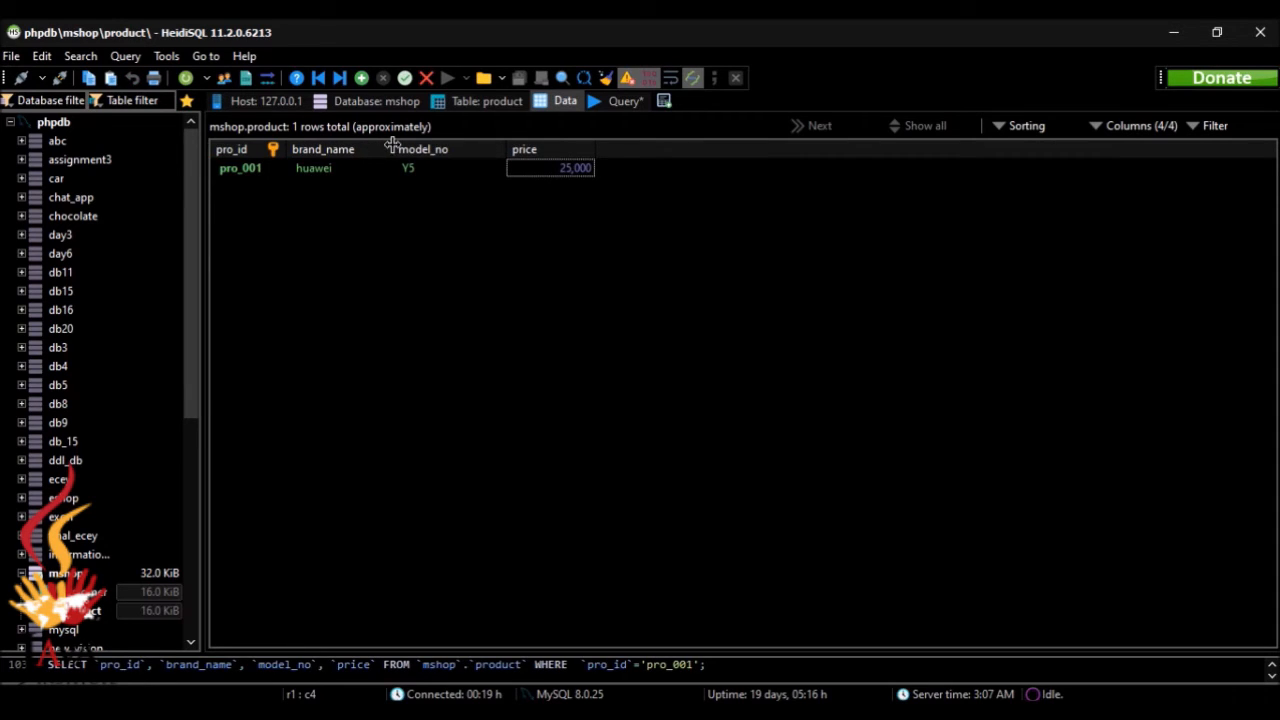
Step: Insert a second row in the product table with pro_id pro_002
left_click(361, 78)
left_click(263, 185)
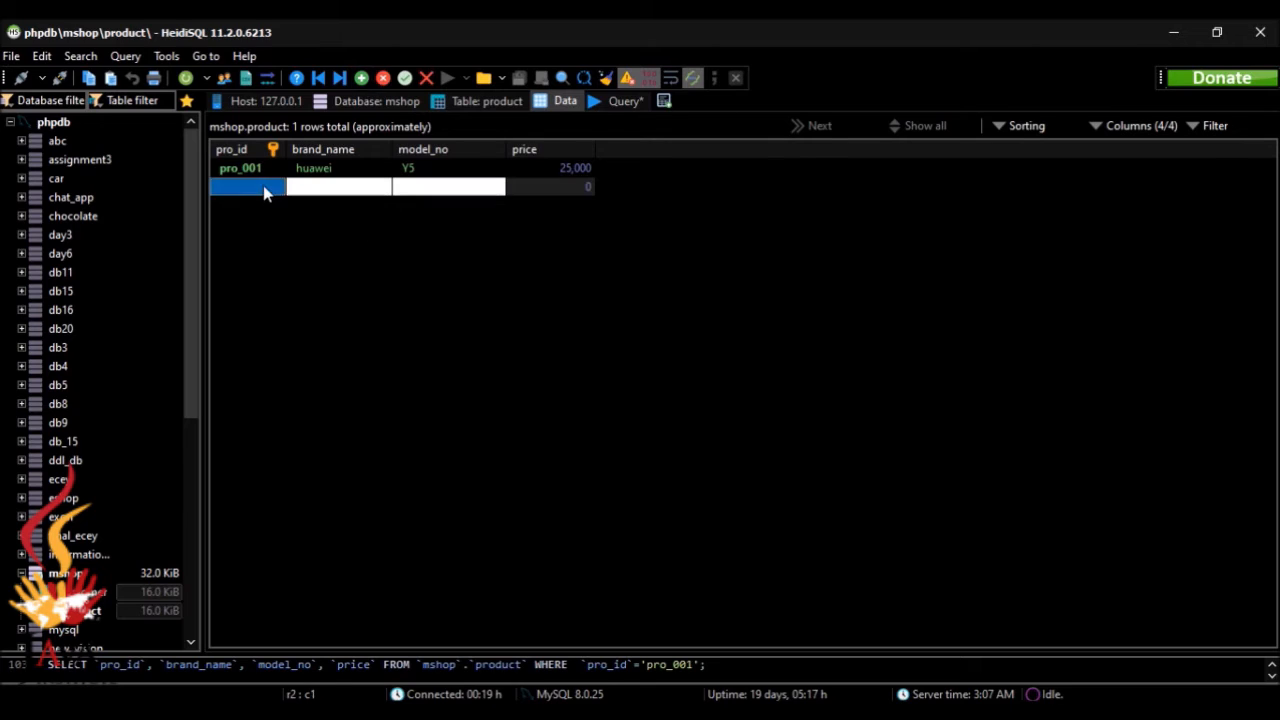
left_click(263, 185)
type("pro_")
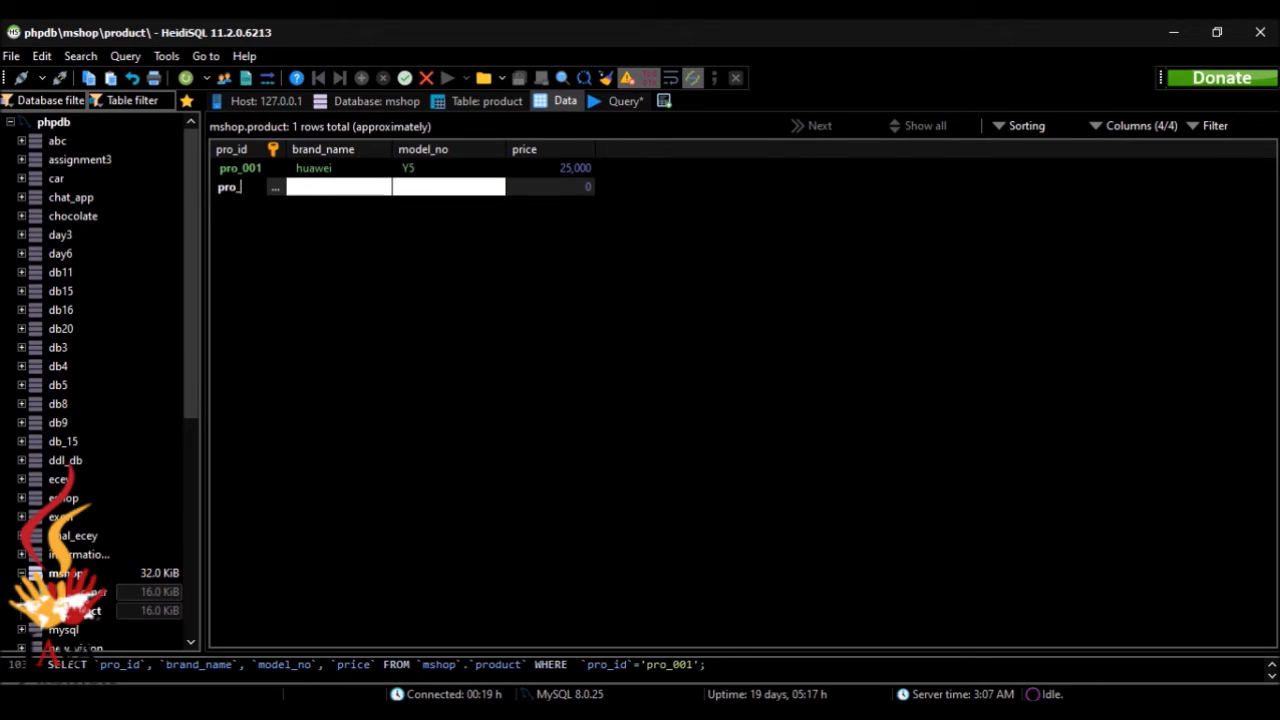
type("002")
Step: Check the sample data in the browser and fill the pro_002 row with brand name Samsung and model number J7
key("alt+Tab")
key("alt+Tab")
double_click(337, 188)
type("Sa")
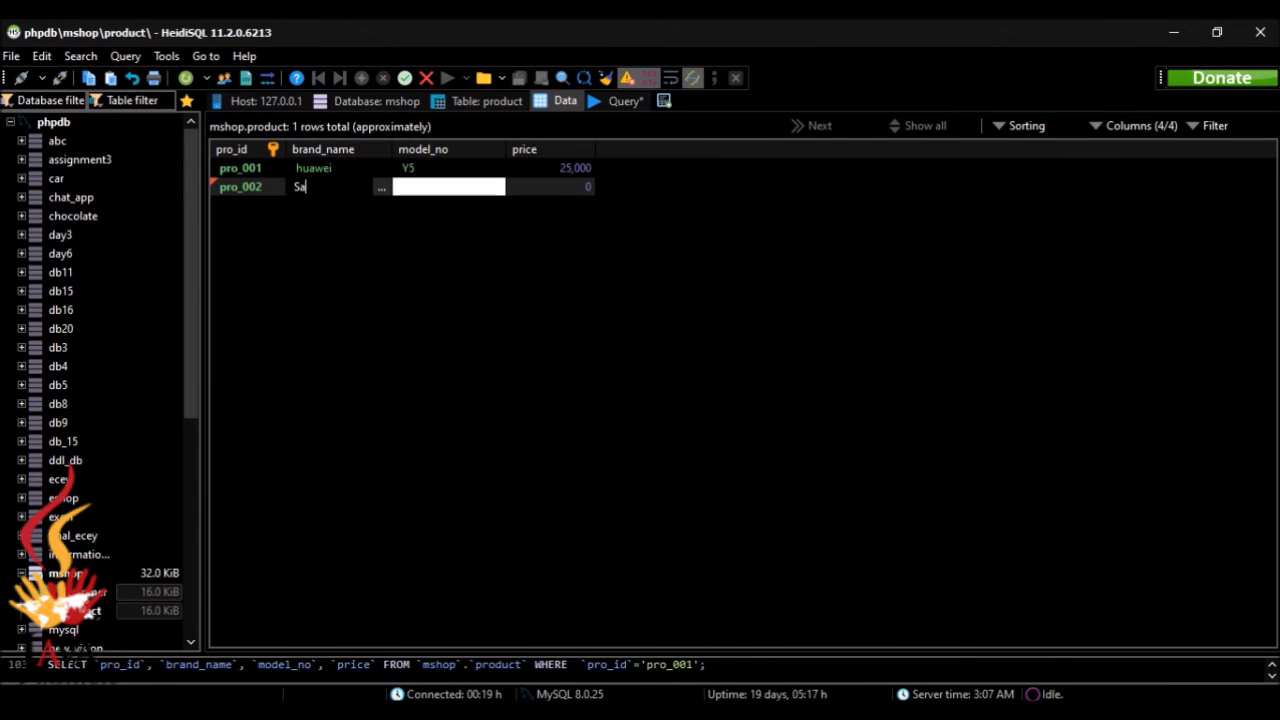
type("msung")
double_click(430, 190)
type("J7")
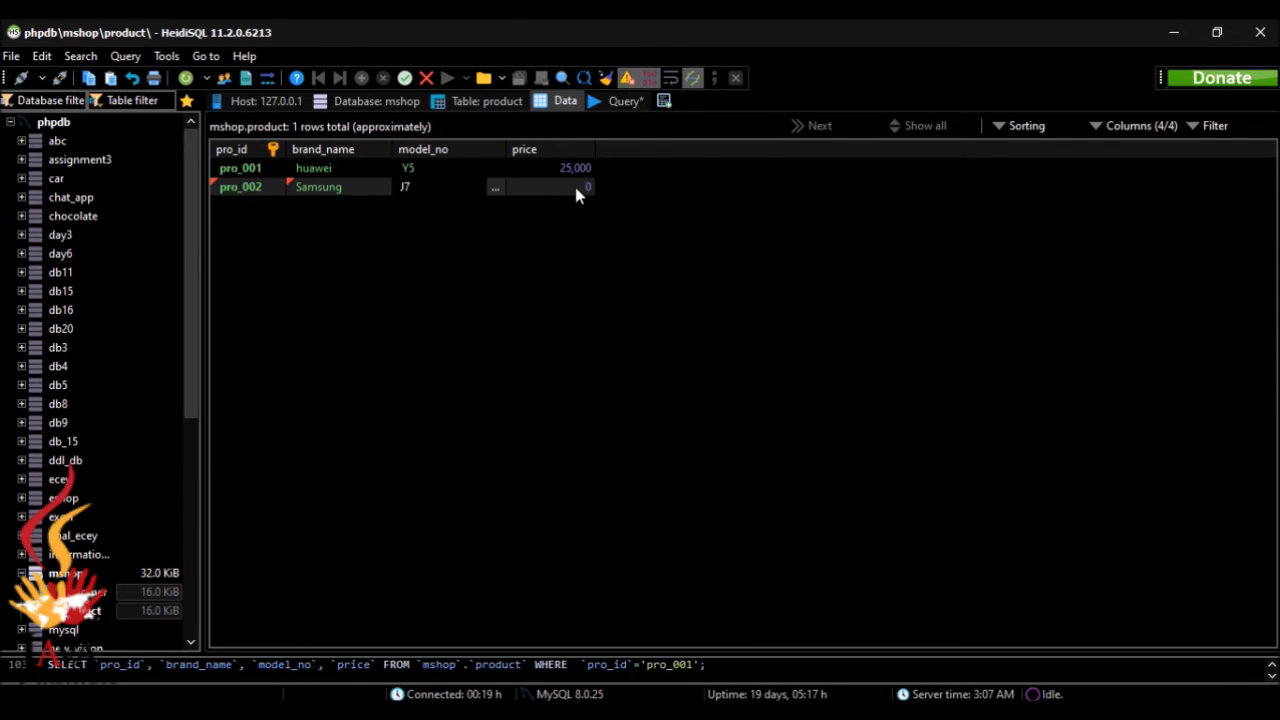
Step: Set the pro_002 row's price to 35000, checking the sample data in the browser, and save the row
double_click(577, 188)
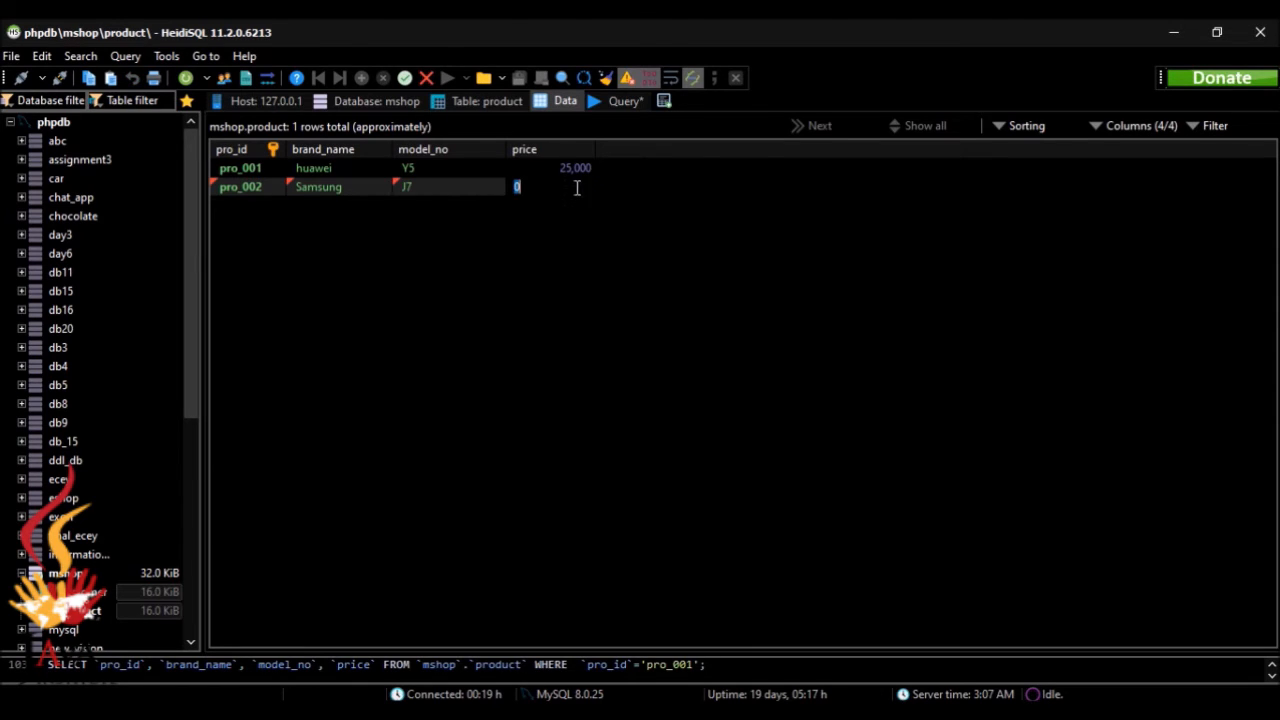
key("alt+Tab")
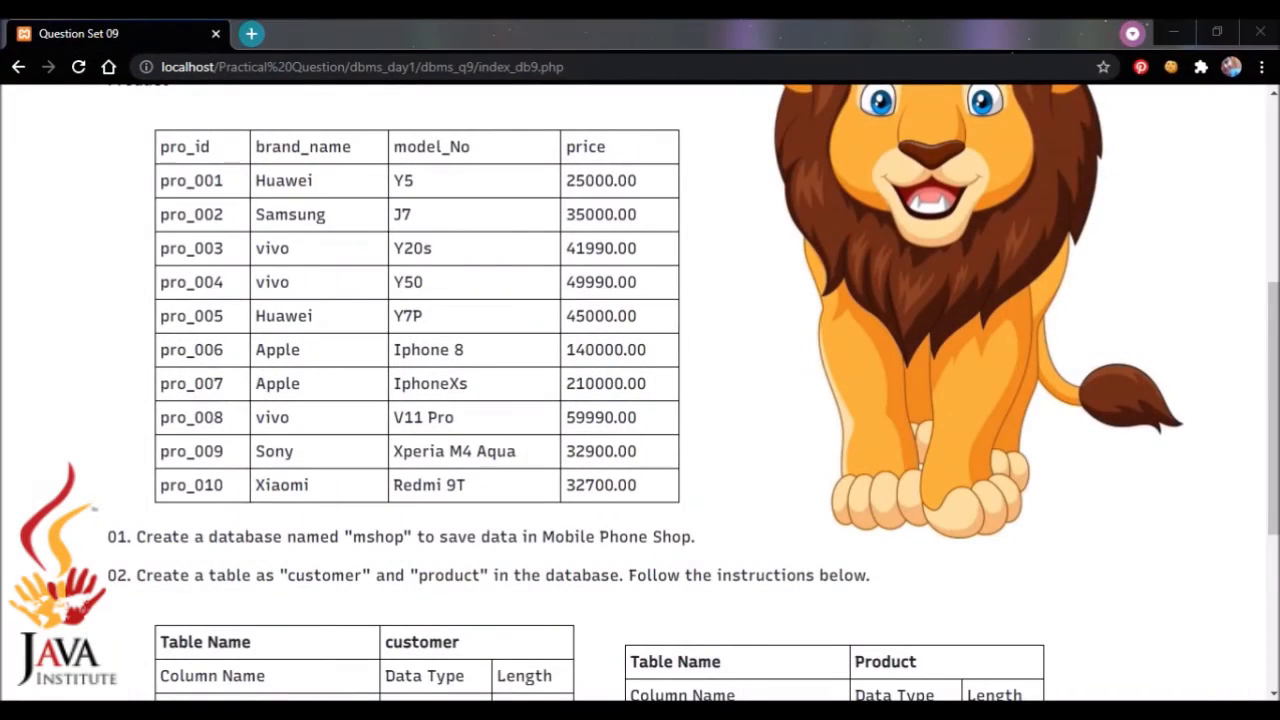
key("alt+Tab")
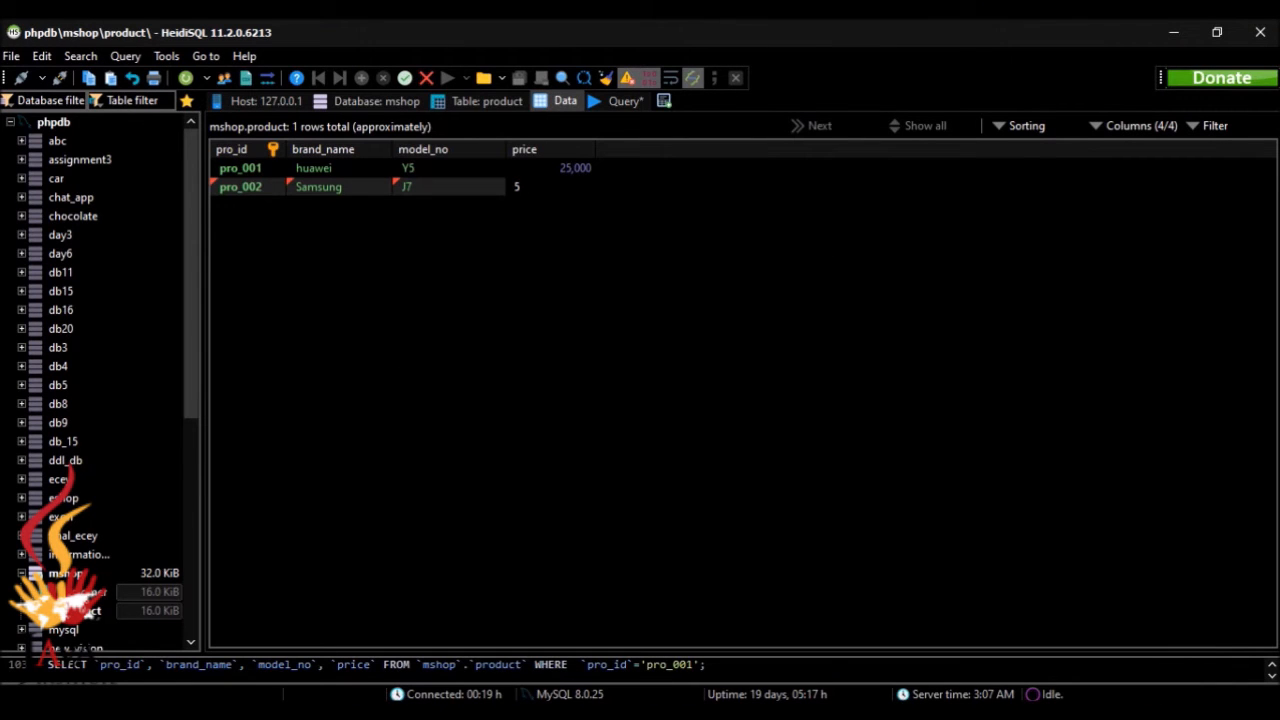
type("35000")
key("Return")
Step: Insert a third product row, check the sample data in the browser and set its pro_id to pro_003
left_click(361, 77)
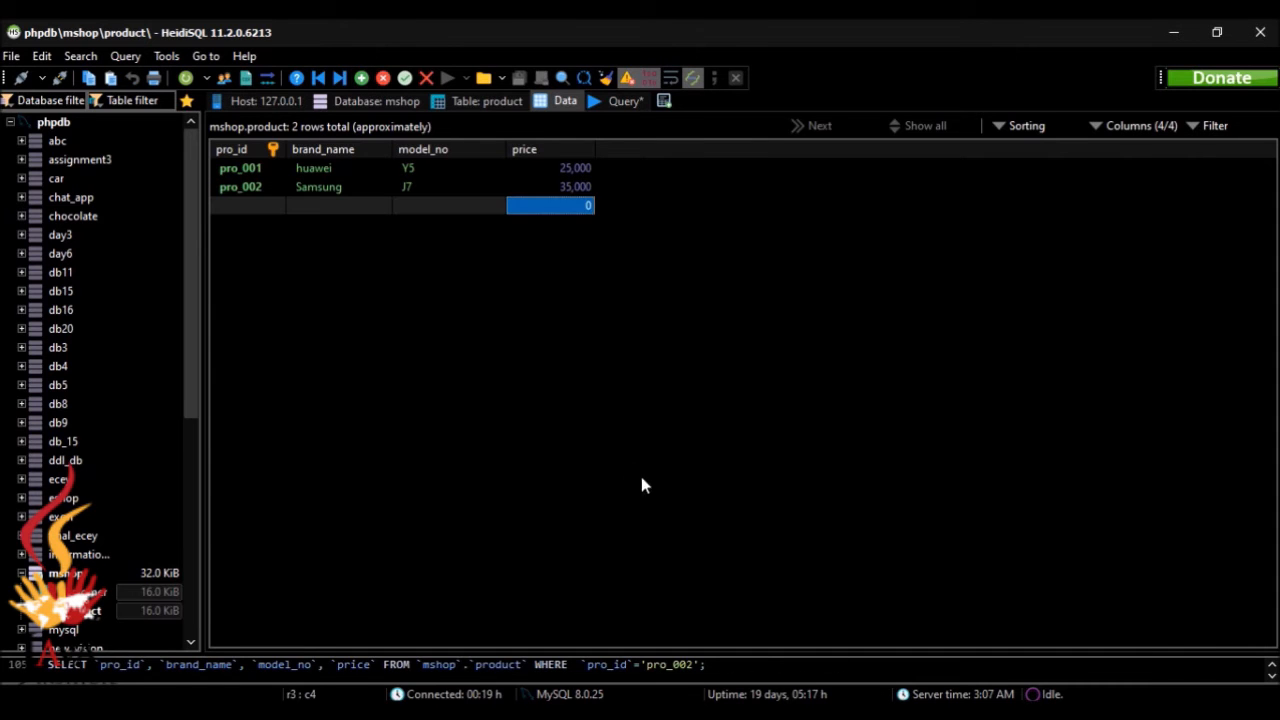
key("alt+Tab")
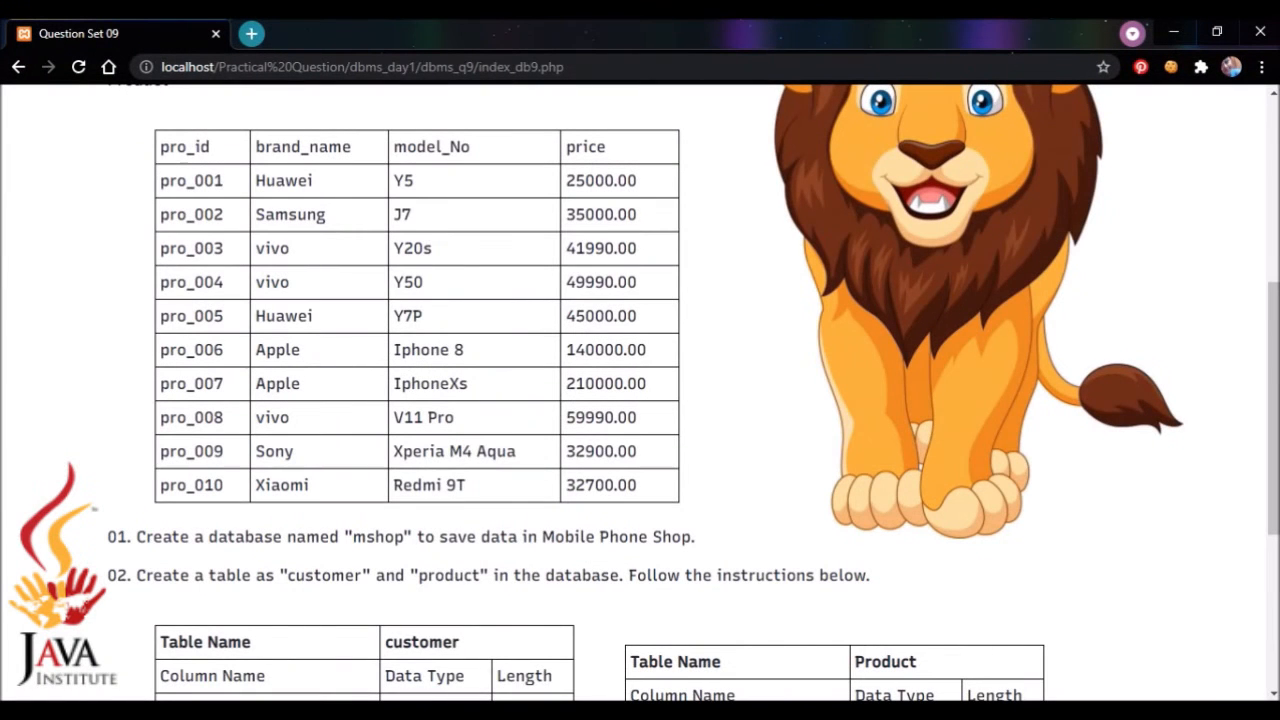
key("alt+Tab")
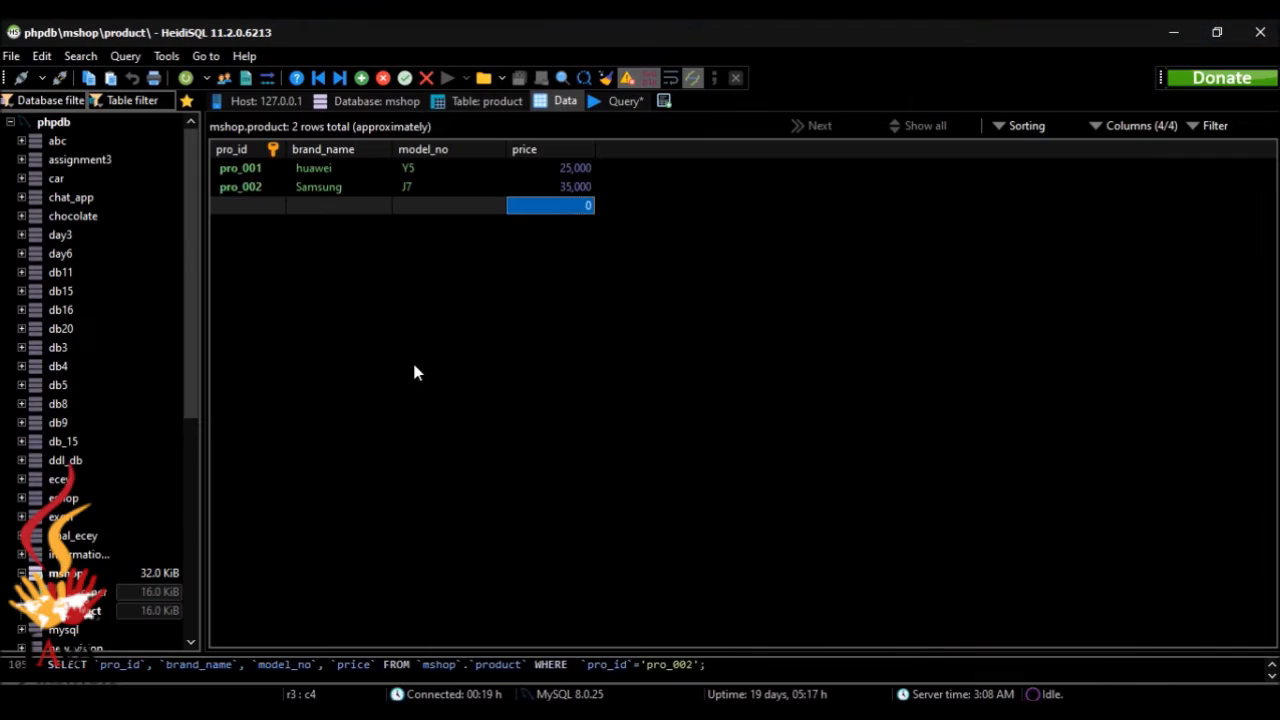
left_click(250, 206)
type("pro")
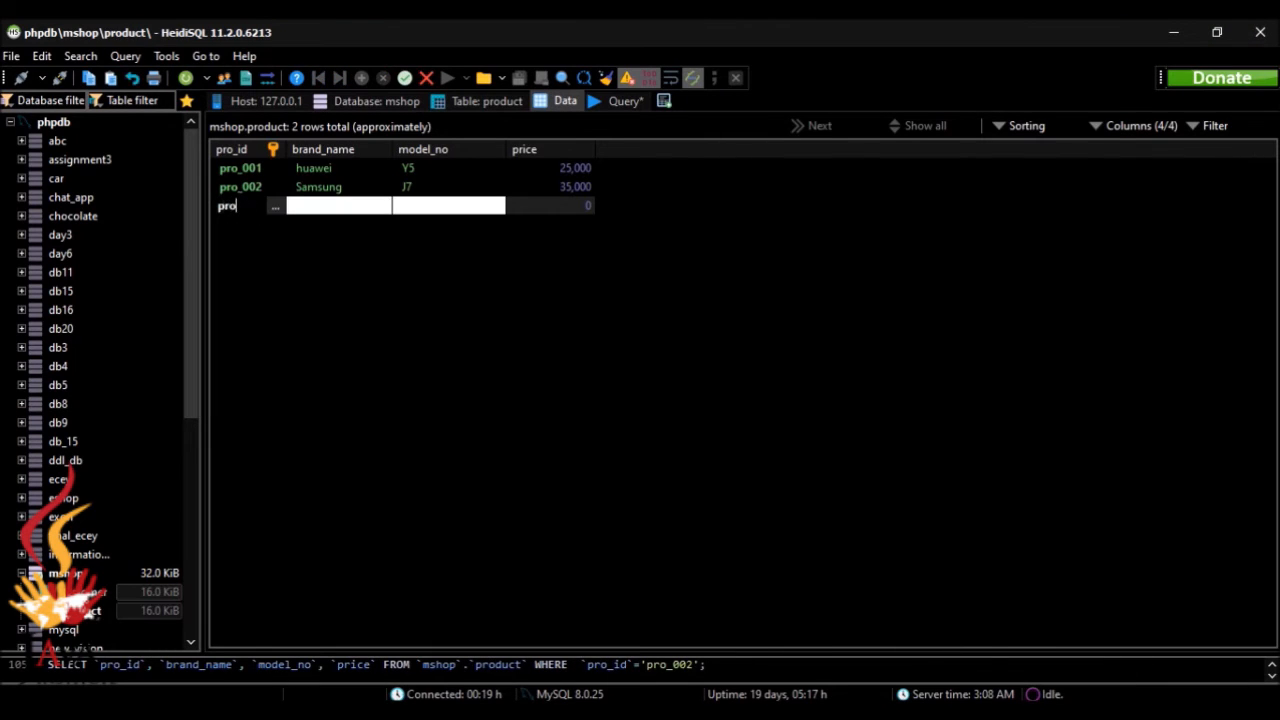
type("_003")
Step: Fill the pro_003 row with brand name vivo and model number Y20s
left_click(307, 210)
type("vivo")
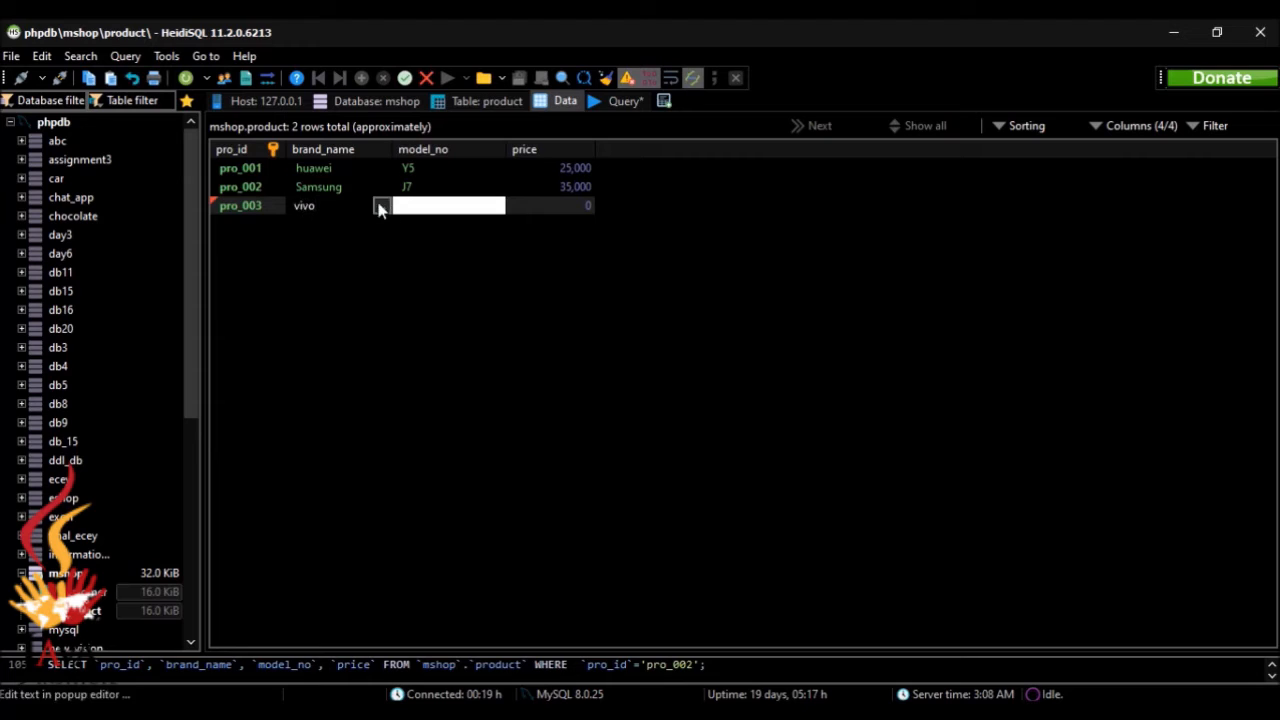
left_click(413, 206)
type("Y20s")
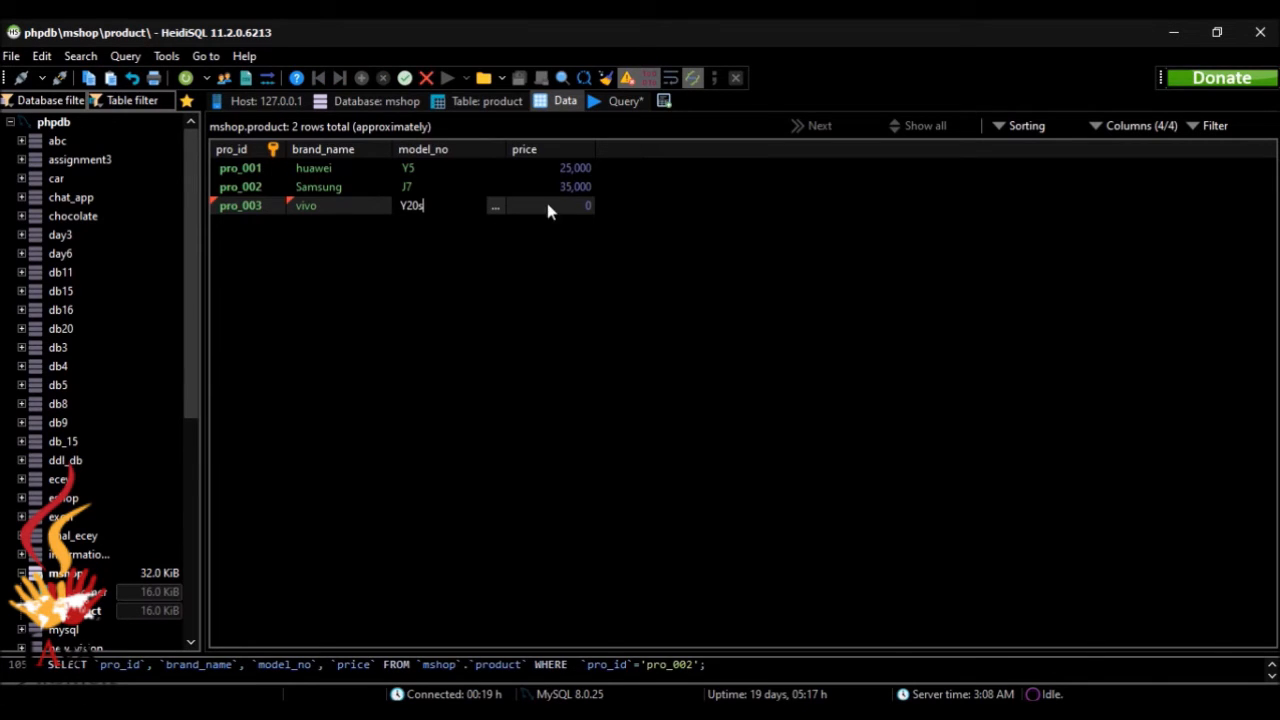
Step: Set the pro_003 row's price to 41990, checking the sample data in the browser, and save the row
key("alt+Tab")
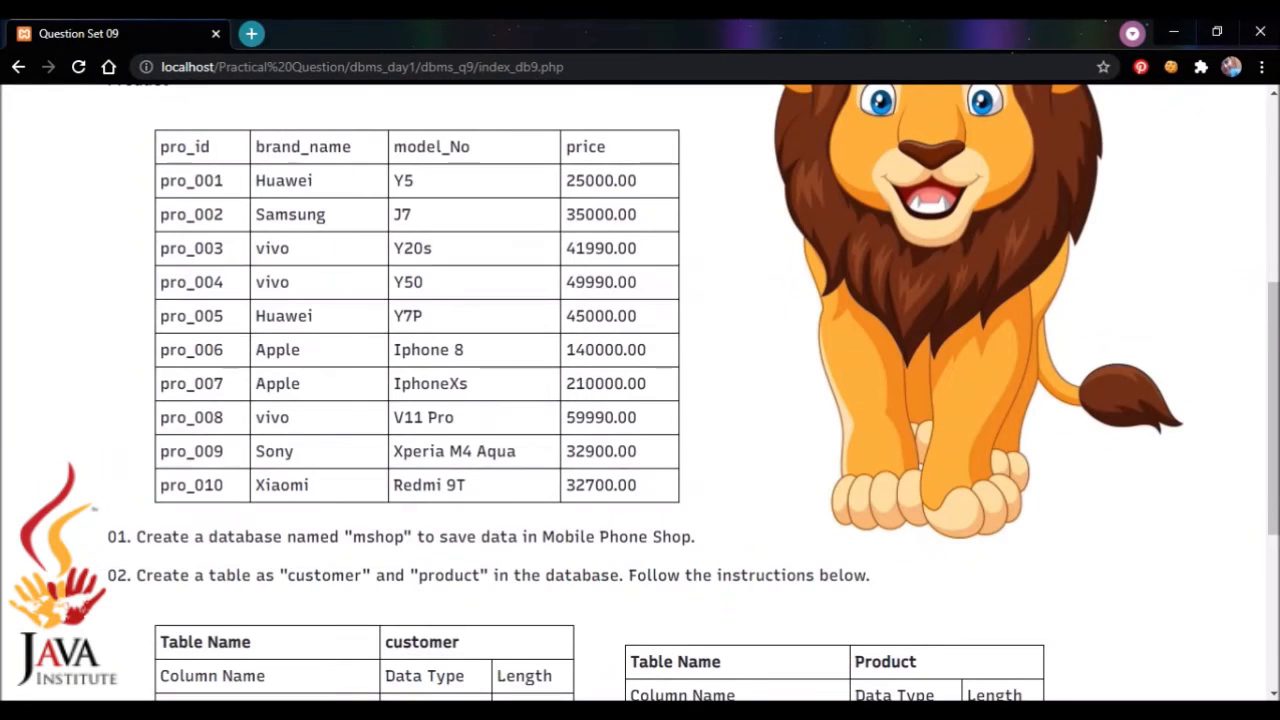
key("alt+Tab")
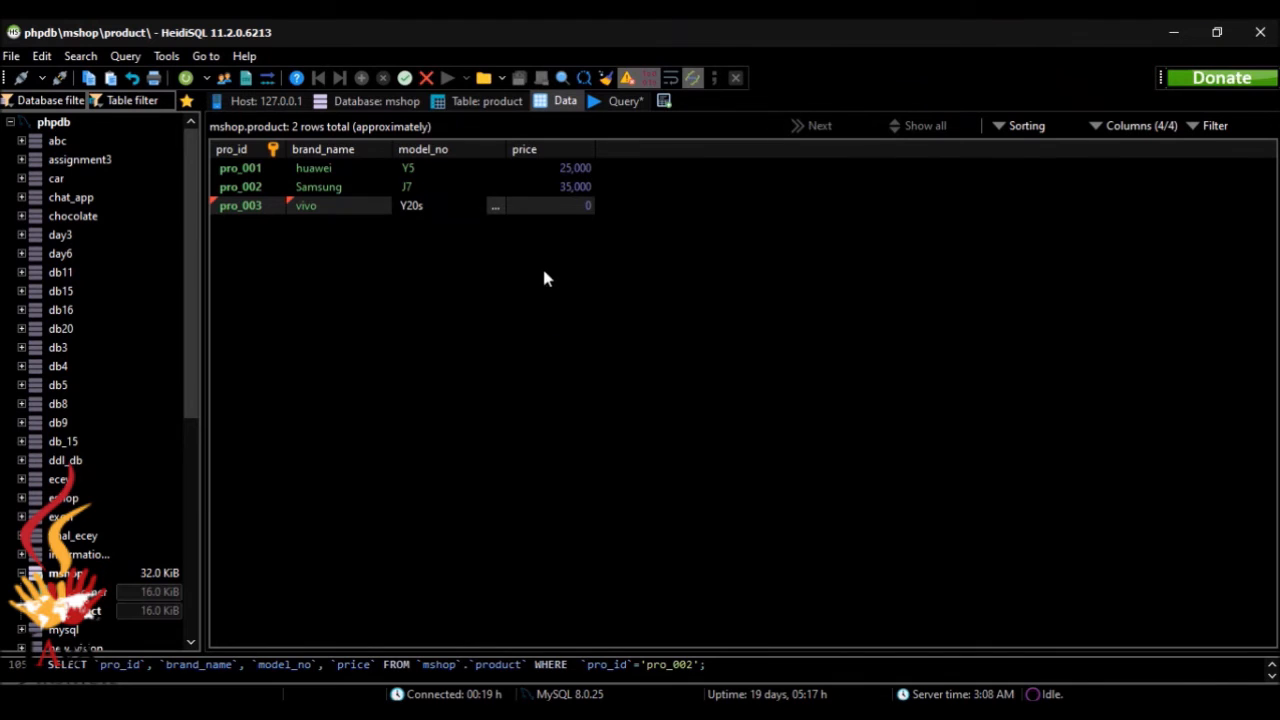
key("Tab")
type("4")
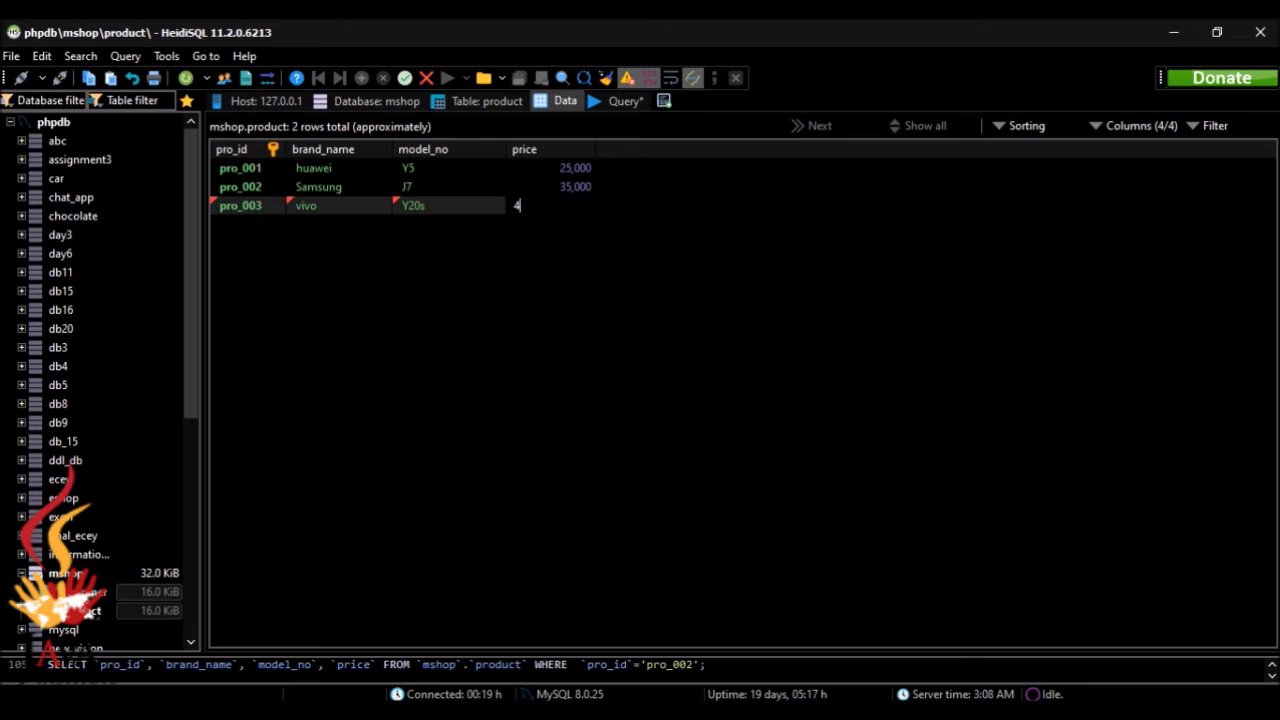
type("19")
key("alt+Tab")
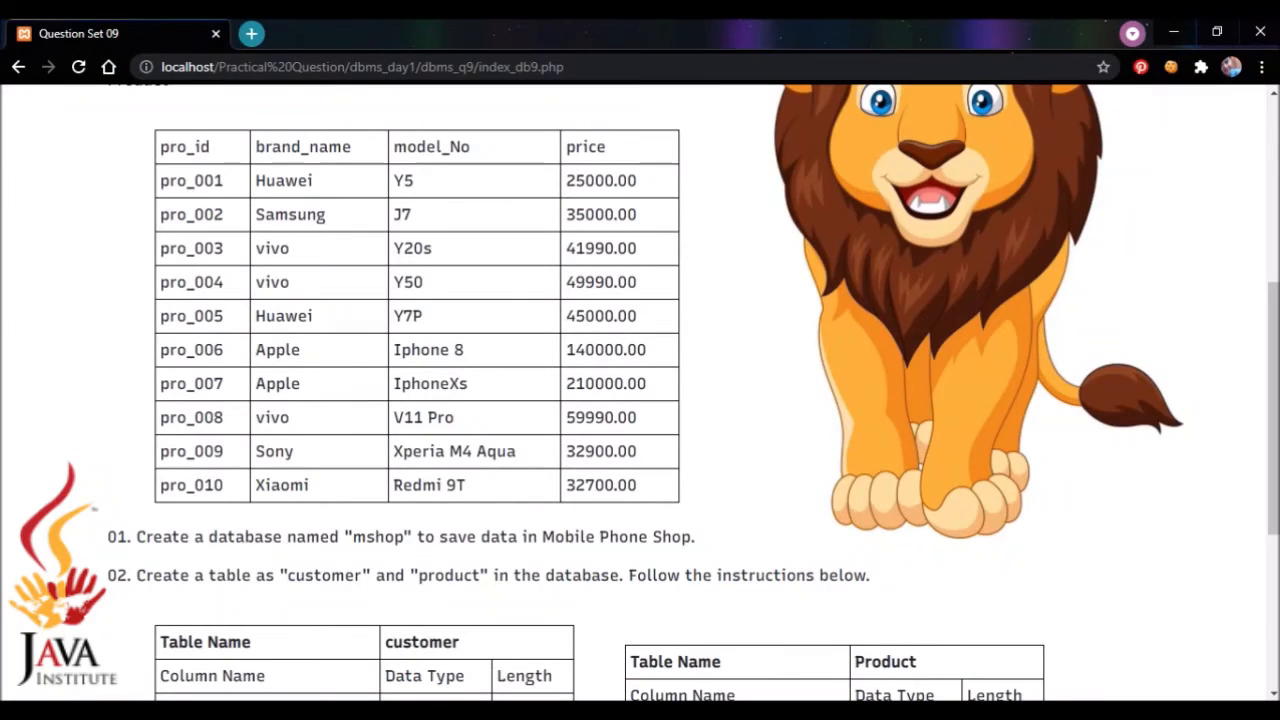
key("alt+Tab")
type("90")
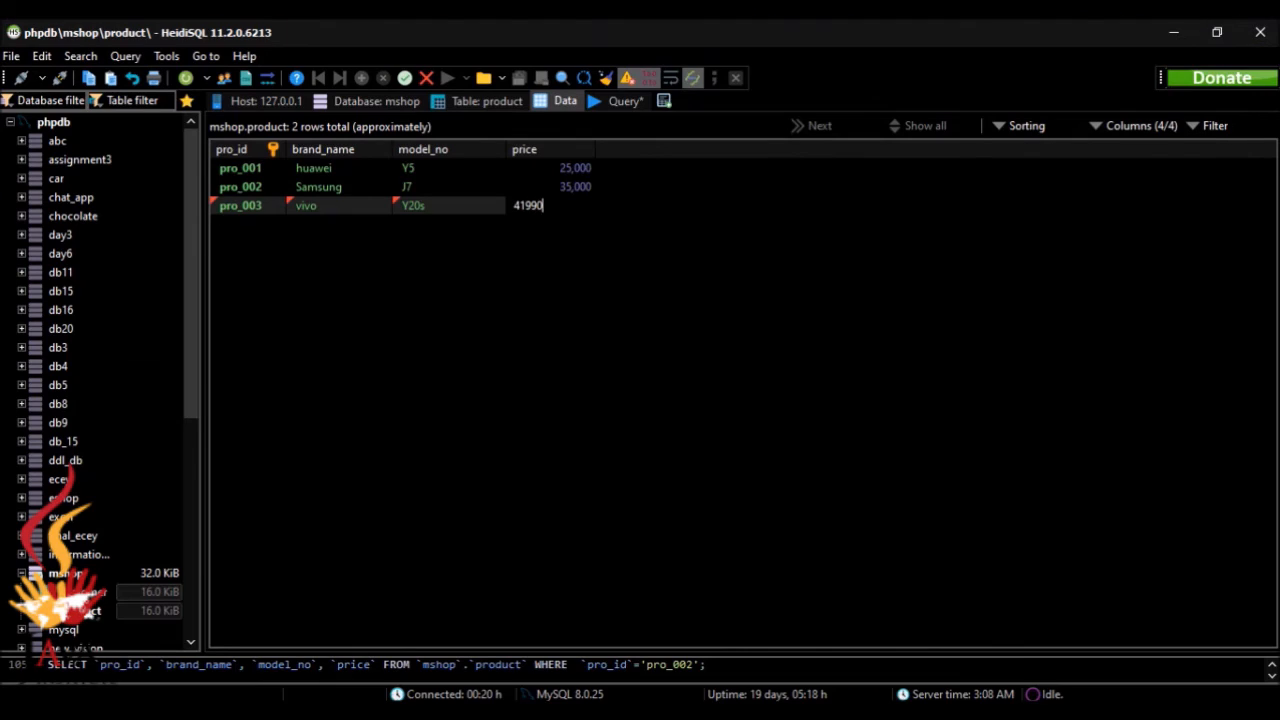
key("Return")
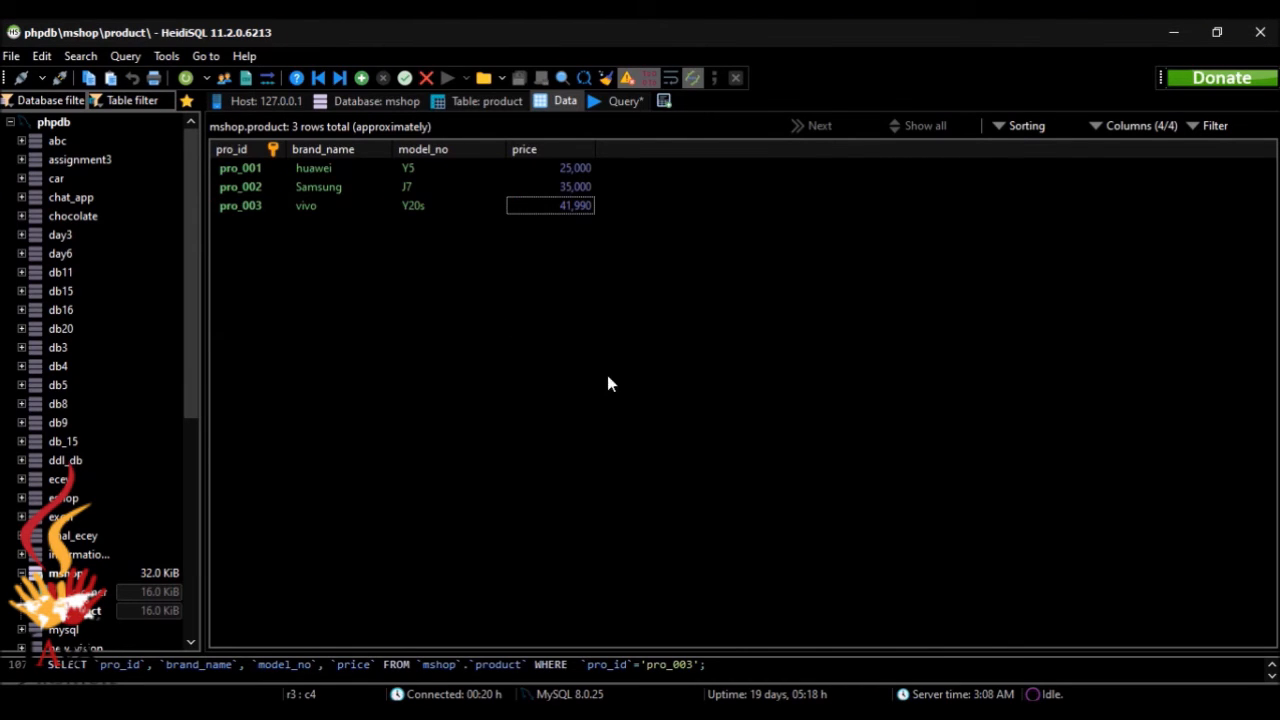
Step: Insert a fourth row in the product table with pro_id pro_004
left_click(362, 79)
left_click(266, 223)
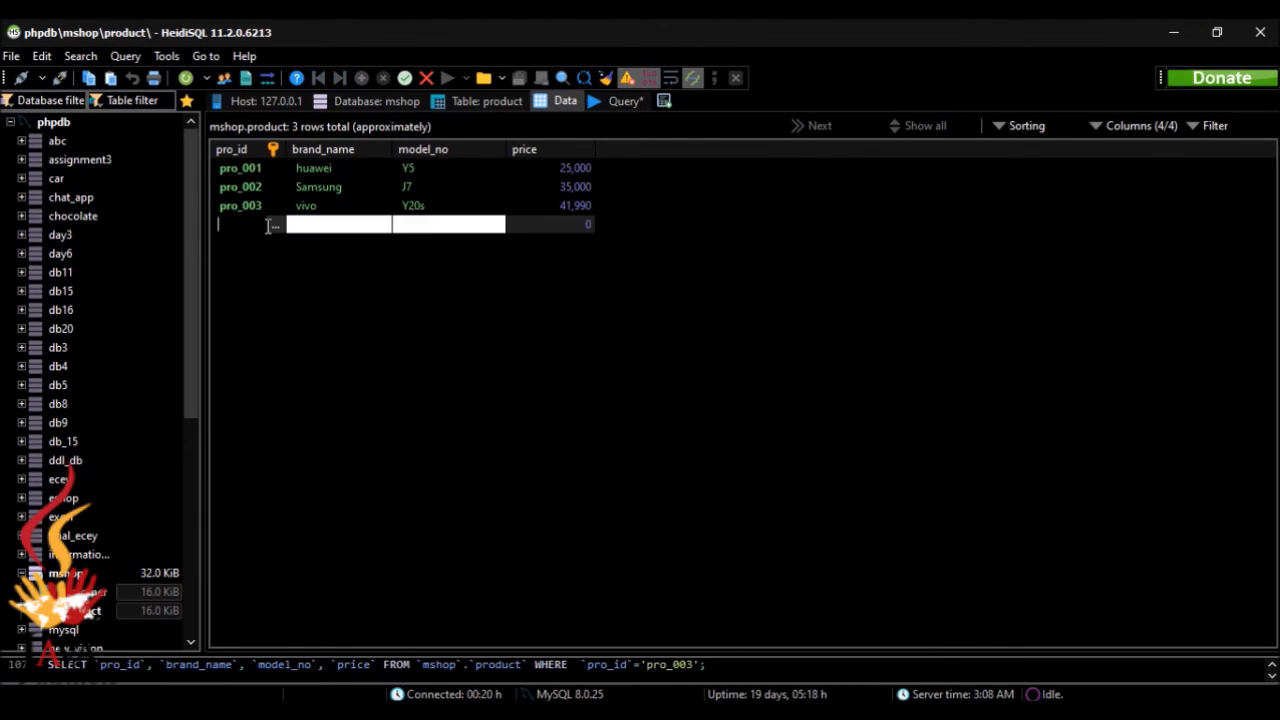
type("pro_004")
Step: Check the sample data in the browser and fill the pro_004 row with brand name vivo and model number Y50
key("alt+Tab")
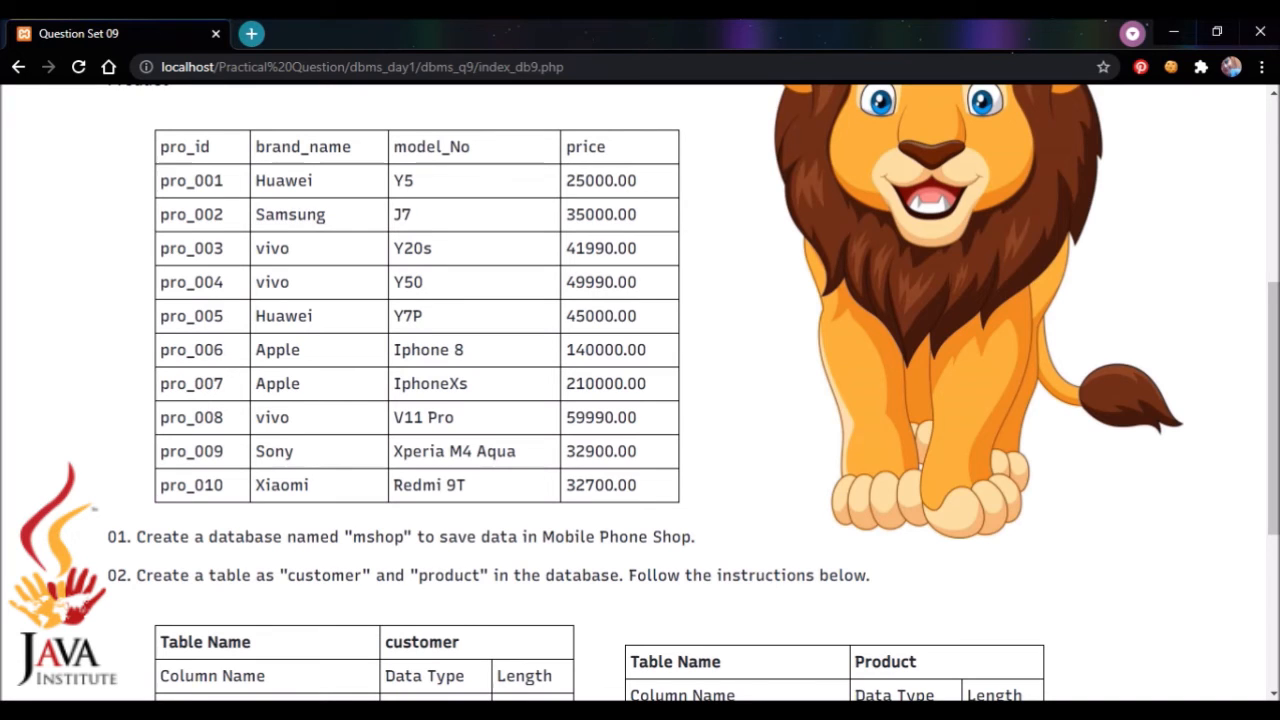
key("alt+Tab")
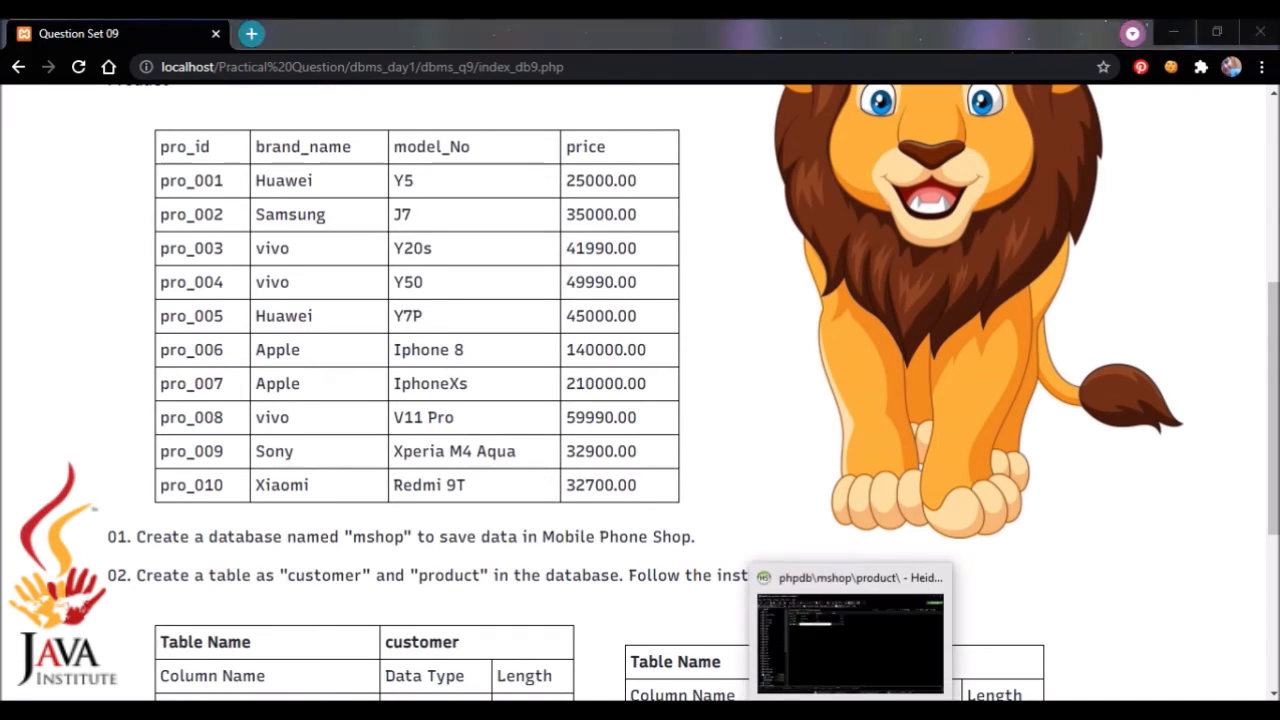
left_click(352, 226)
type("v")
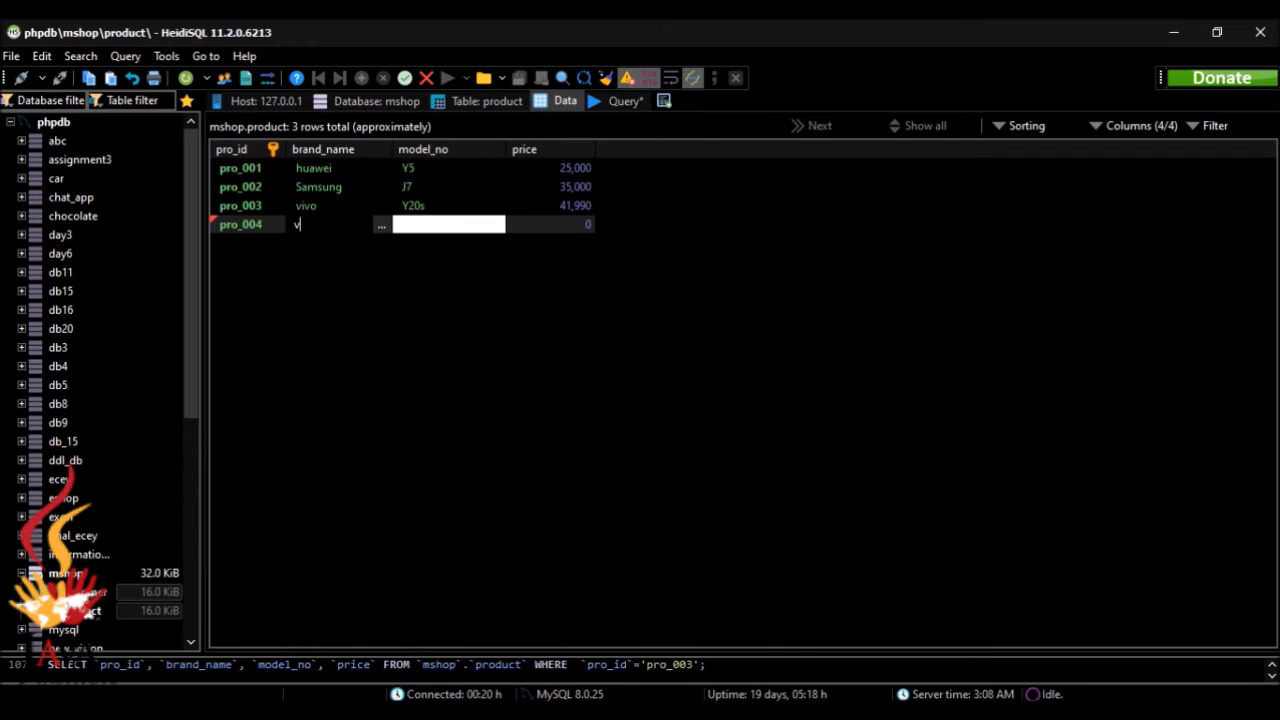
type("ivo")
left_click(457, 222)
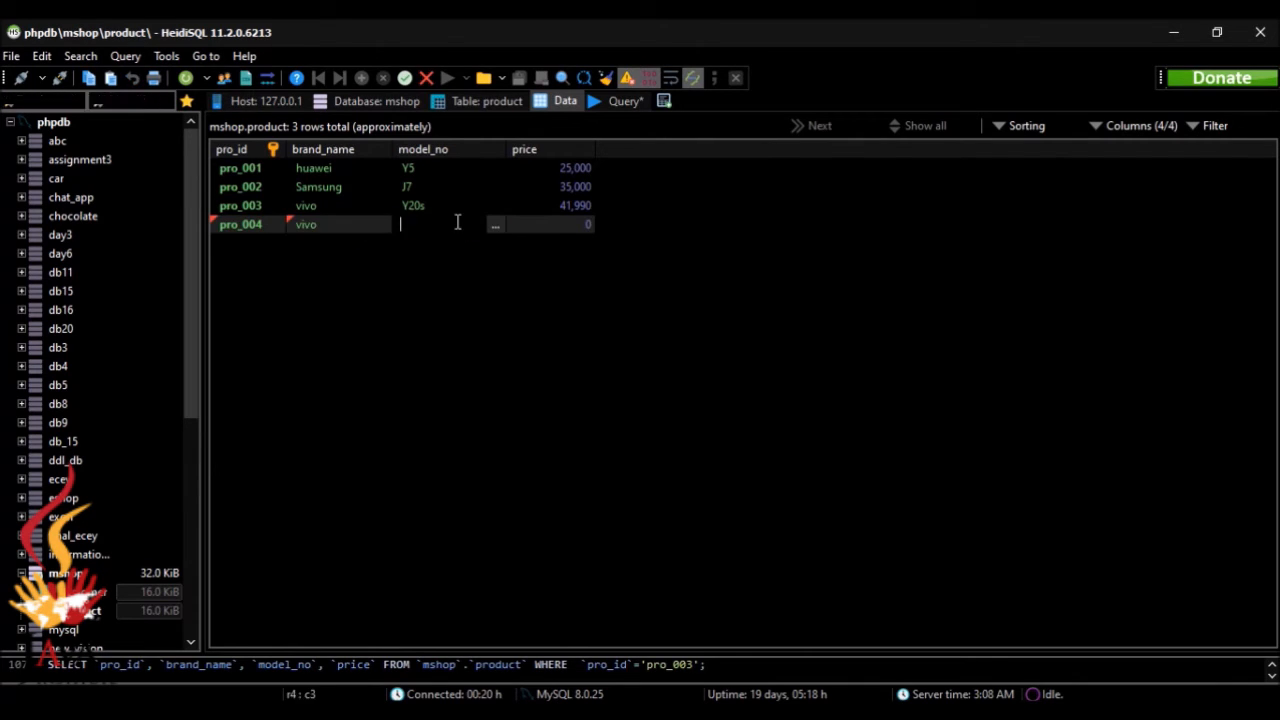
type("Y50")
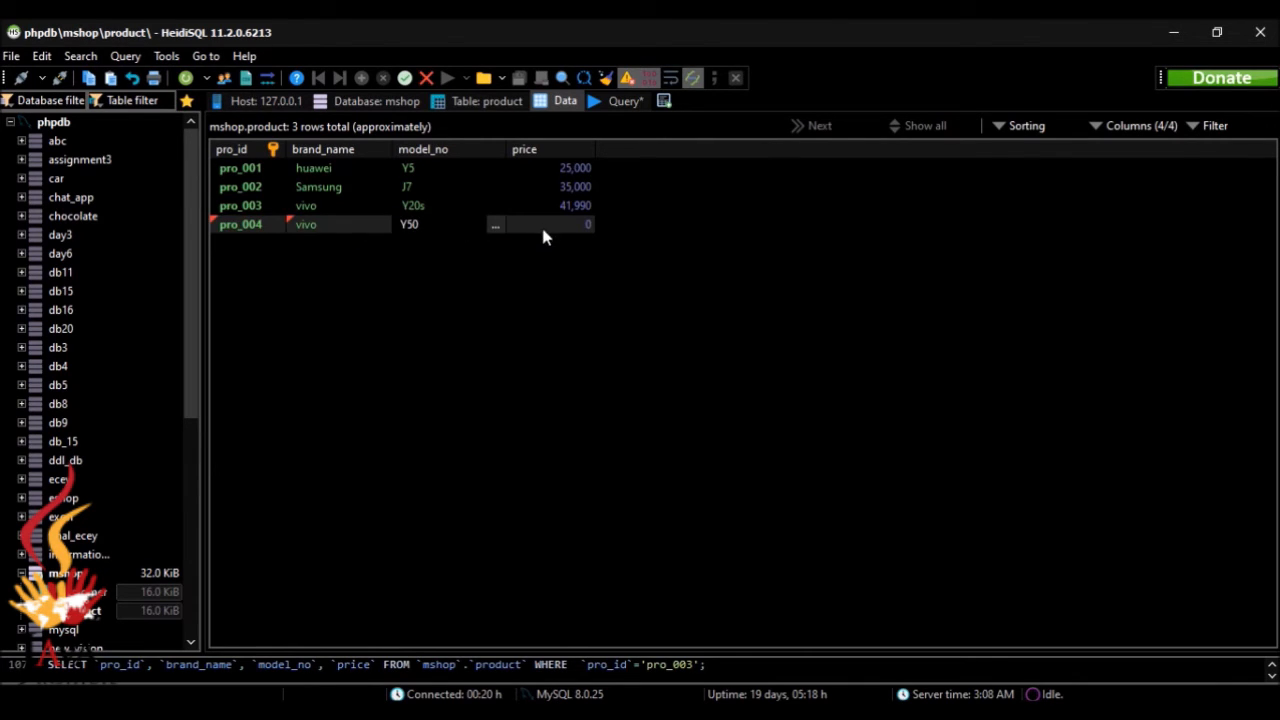
Step: Set the pro_004 row's price to 49990 and save the row
left_click(540, 223)
type("49")
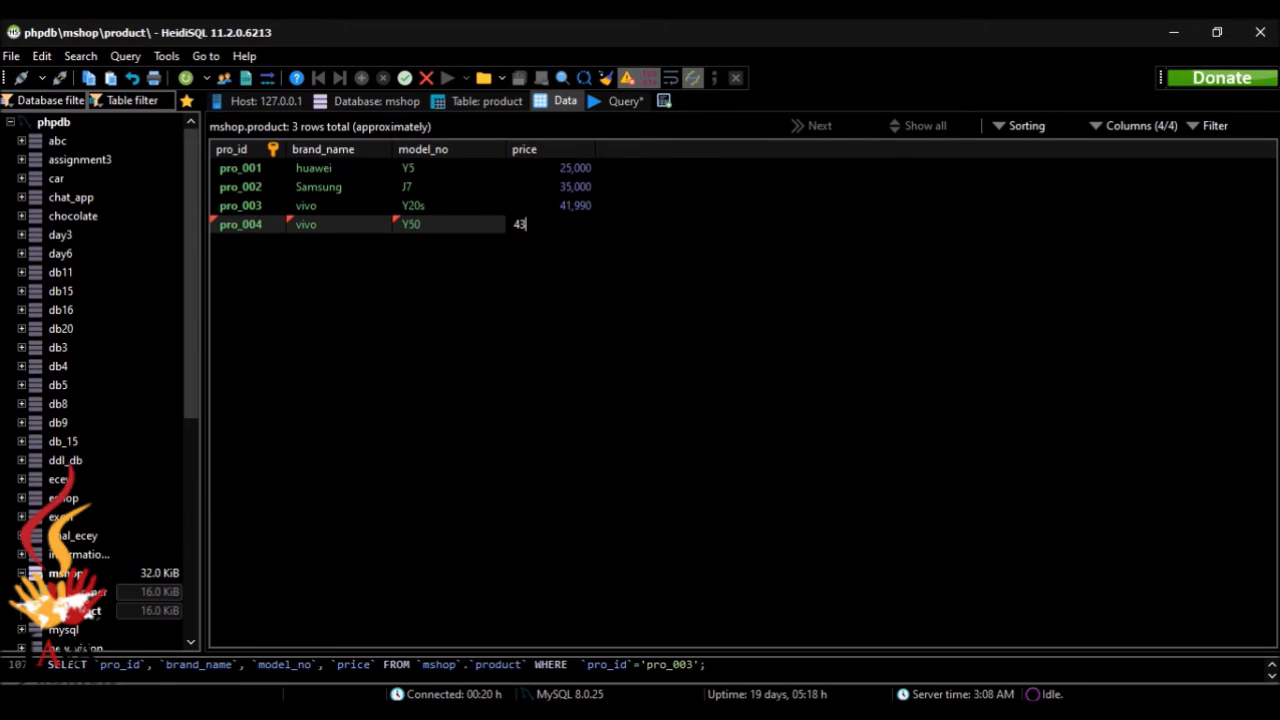
type("99")
key("Return")
left_click(361, 77)
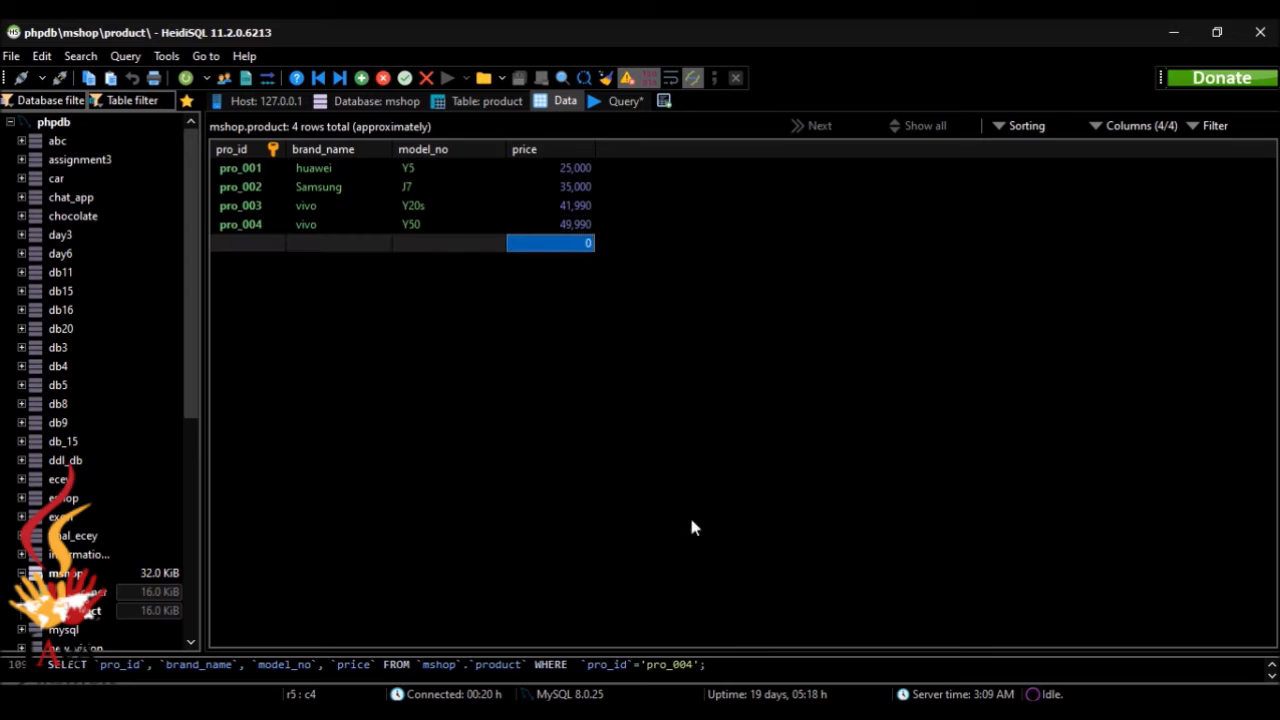
key("alt+Tab")
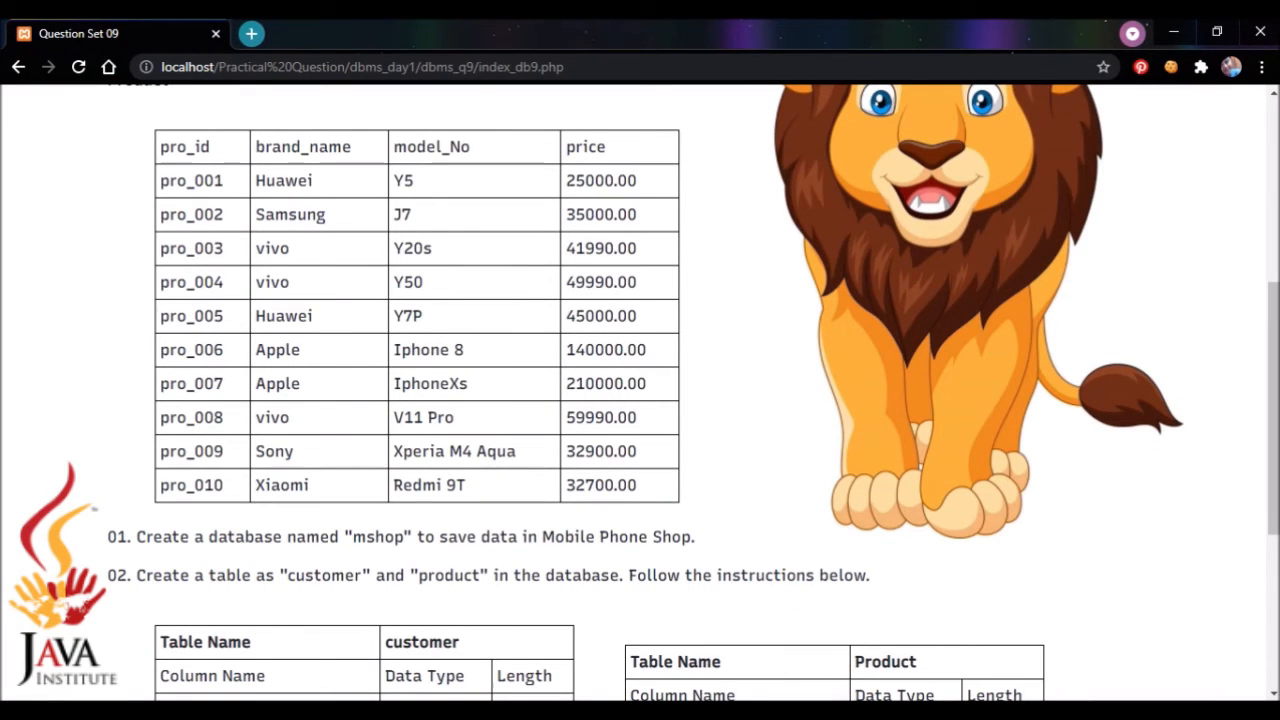
key("alt+Tab")
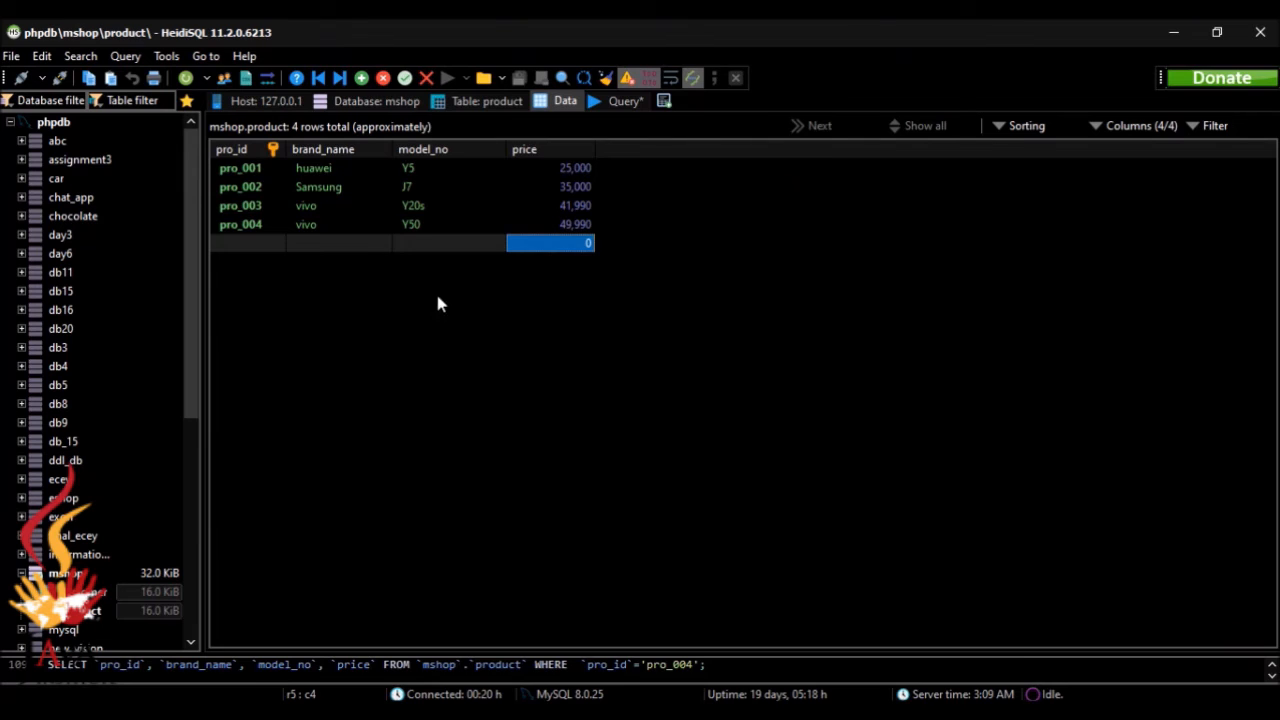
left_click(266, 228)
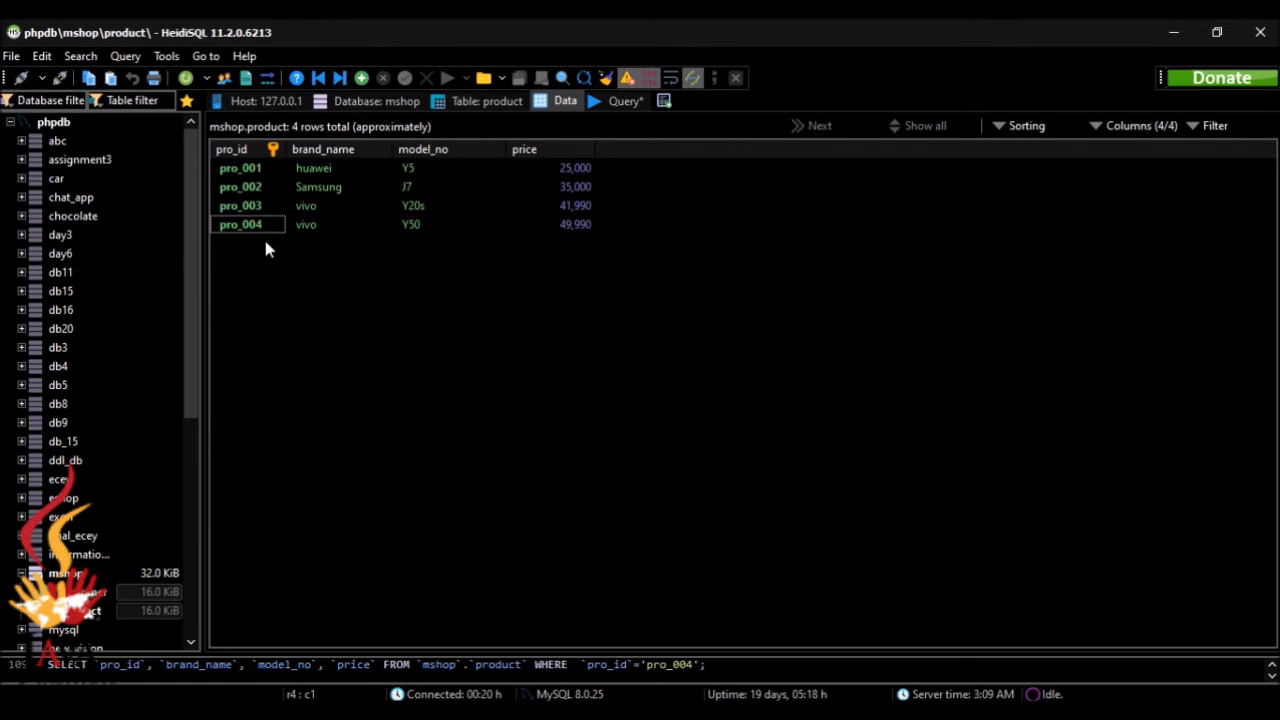
Step: Insert a fifth row in the product table with pro_id pro_005
left_click(362, 72)
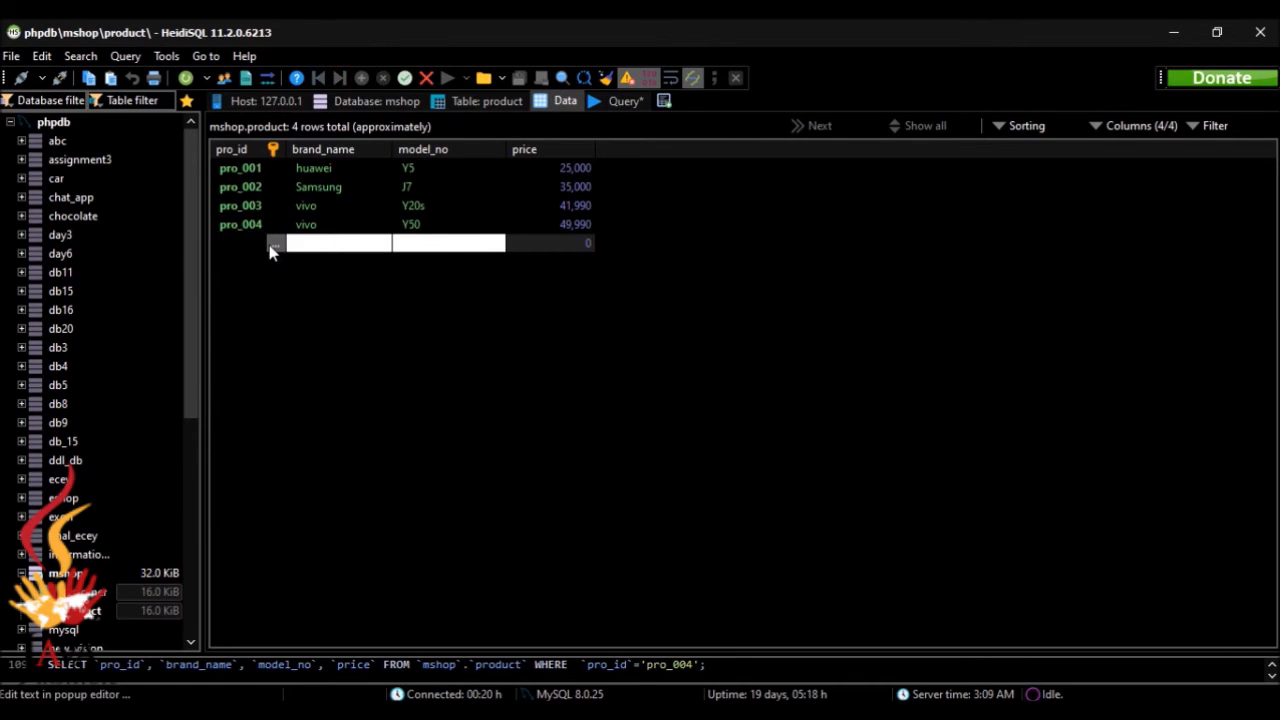
left_click(274, 245)
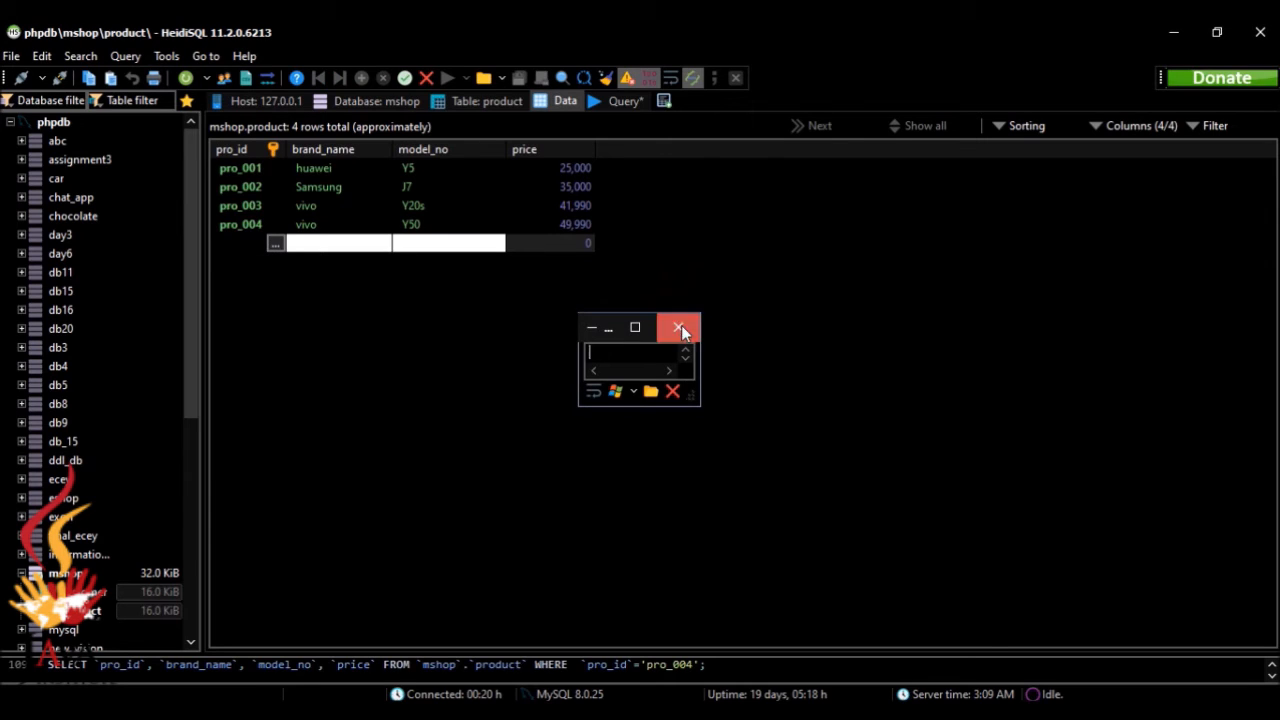
left_click(679, 328)
left_click(243, 249)
type("pro")
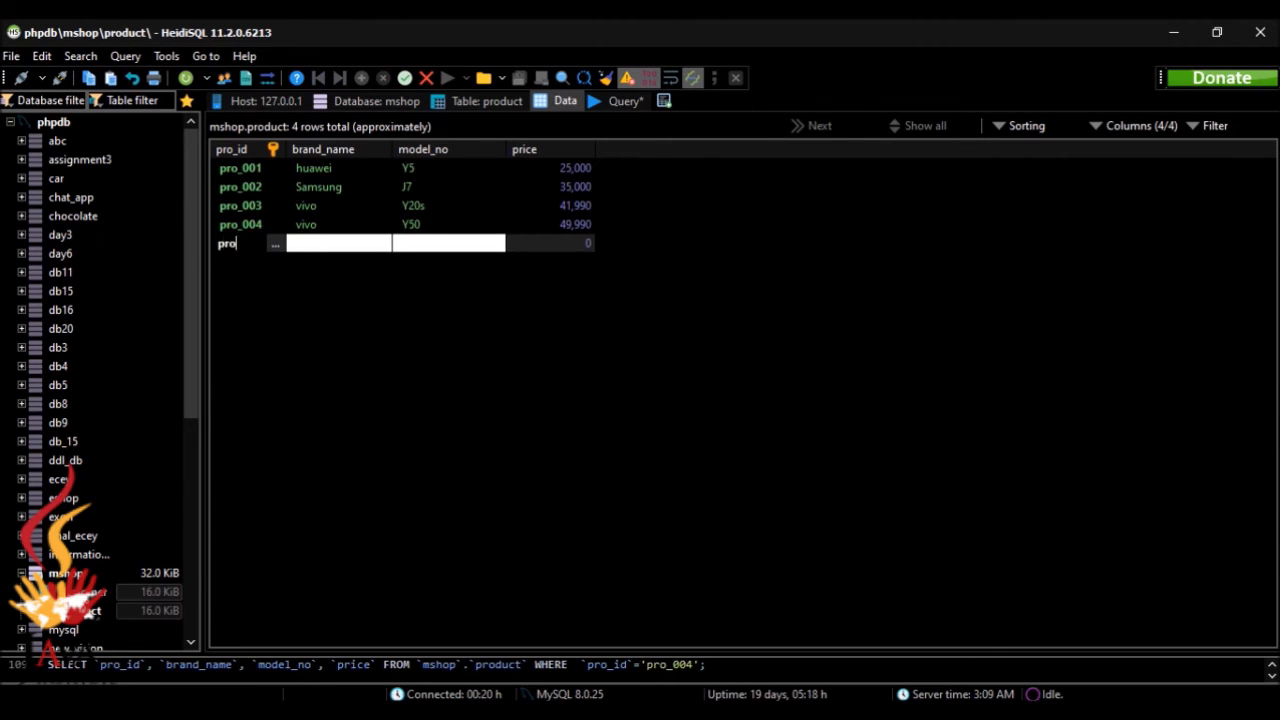
type("_005")
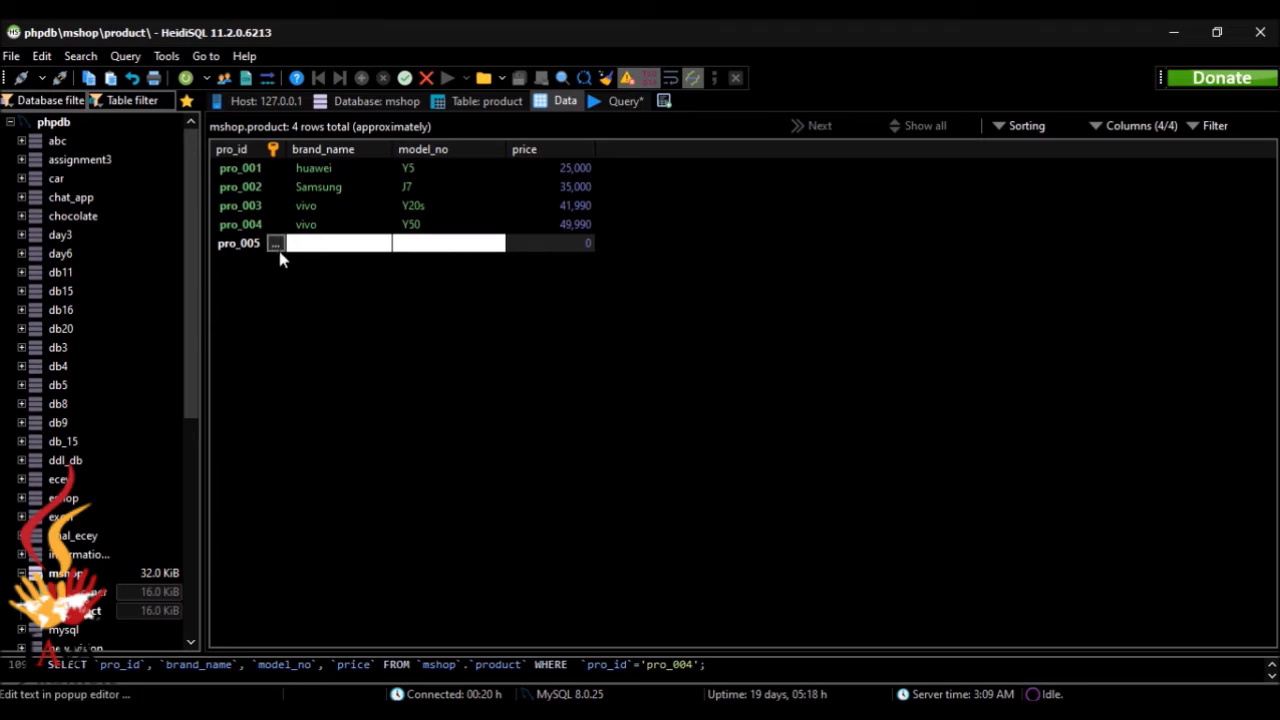
Step: Fill the pro_005 row with brand name huawei and model number Y7P
left_click(306, 250)
left_click(306, 247)
type("huawei")
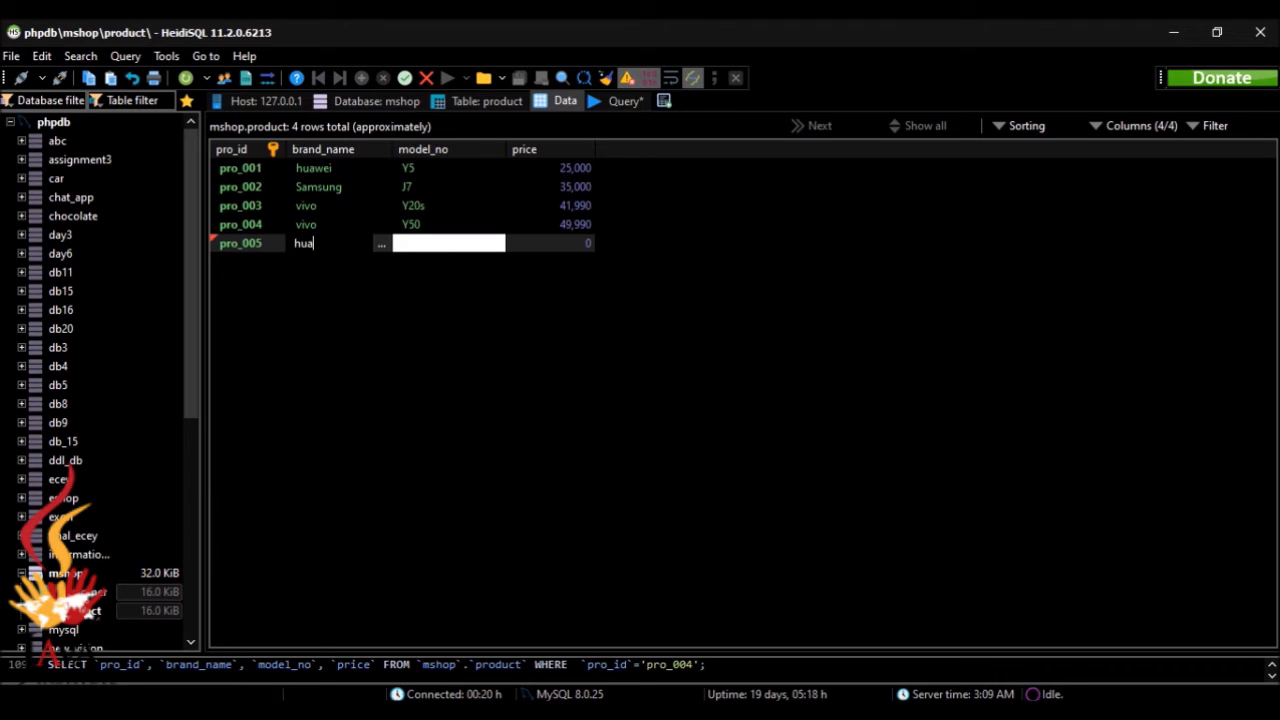
left_click(408, 243)
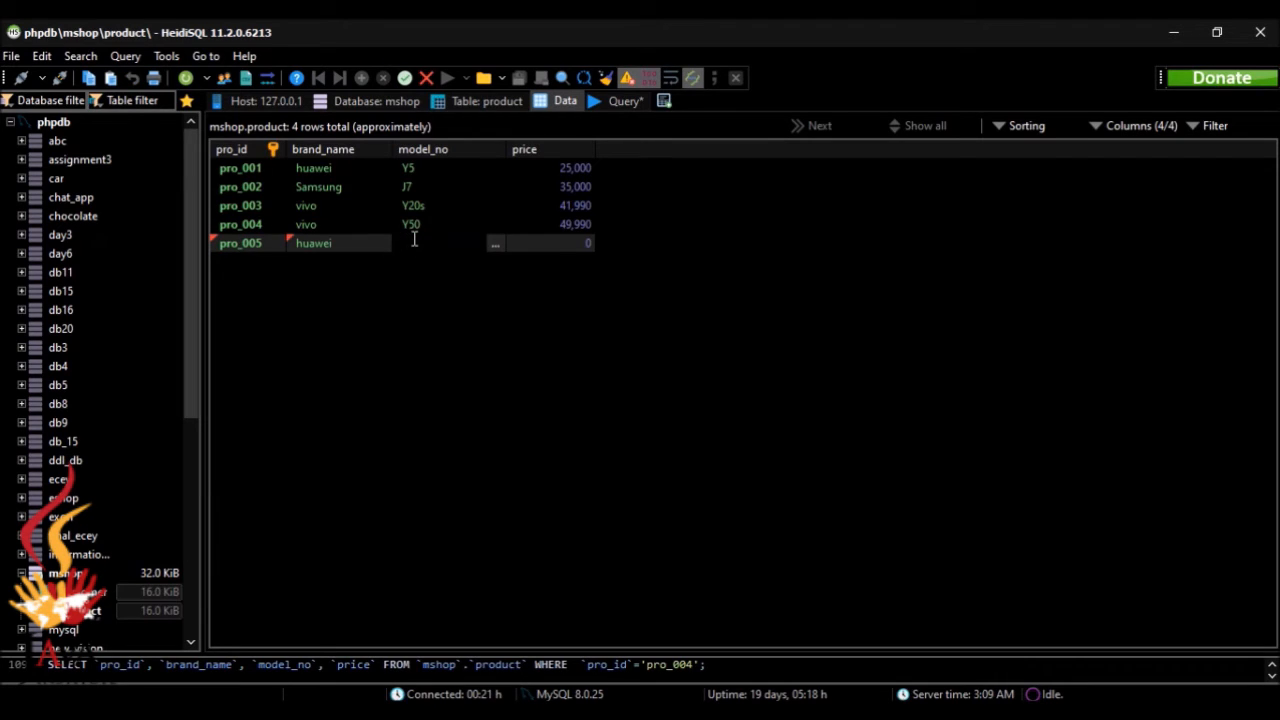
type("Y7P")
Step: Set the pro_005 row's price to 45000 and save the row
left_click(545, 250)
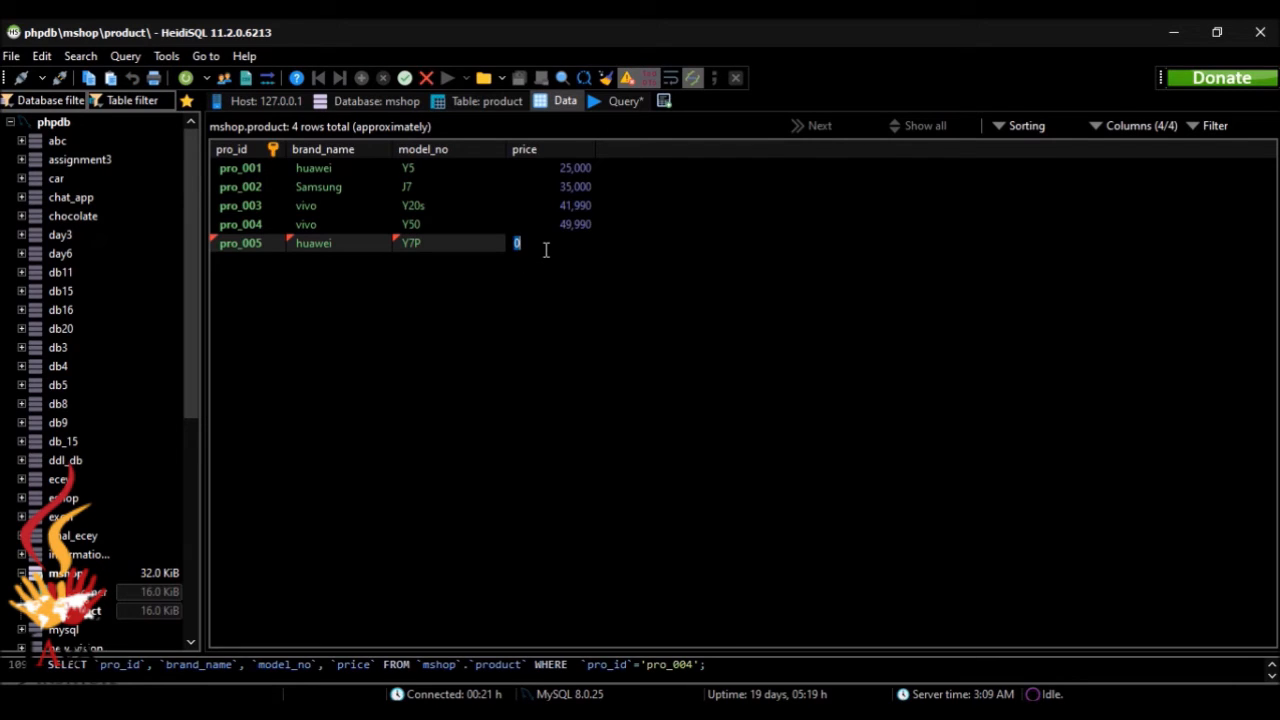
key("BackSpace")
type("45000")
key("Return")
left_click(652, 343)
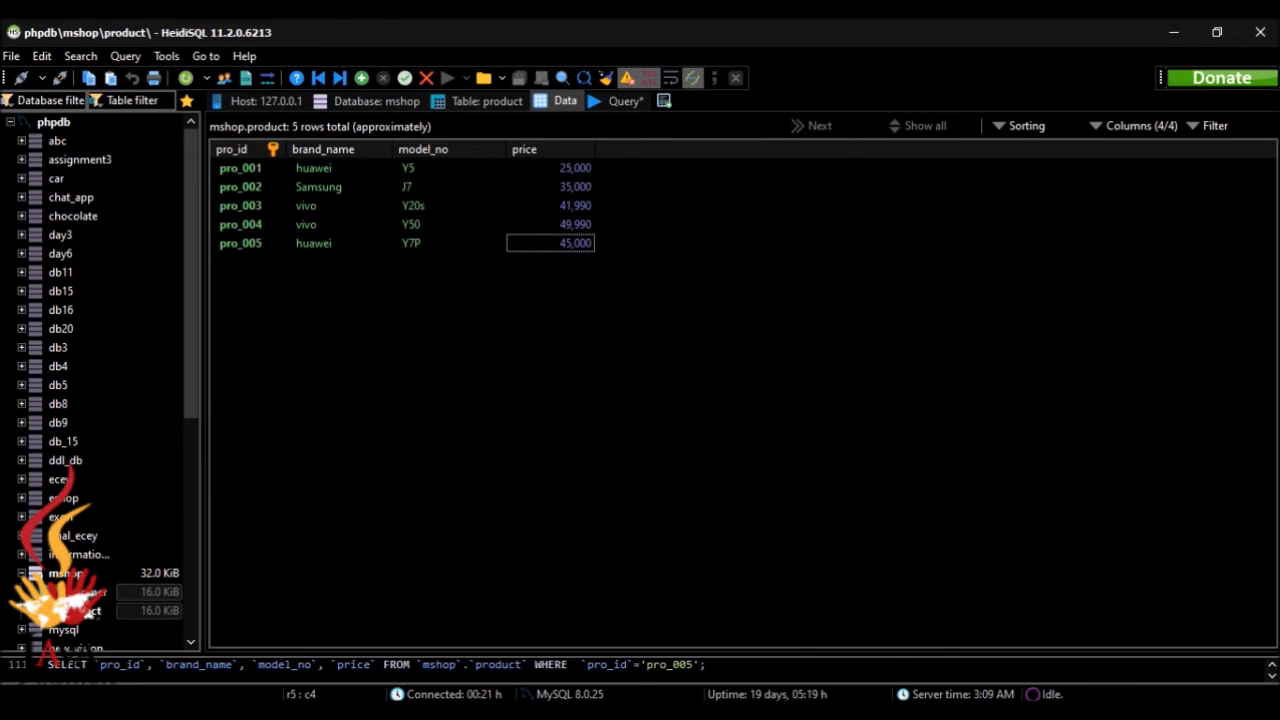
Step: Check the sample data in the browser and insert a sixth product row with pro_id pro_006 and brand name Apple
key("alt+Tab")
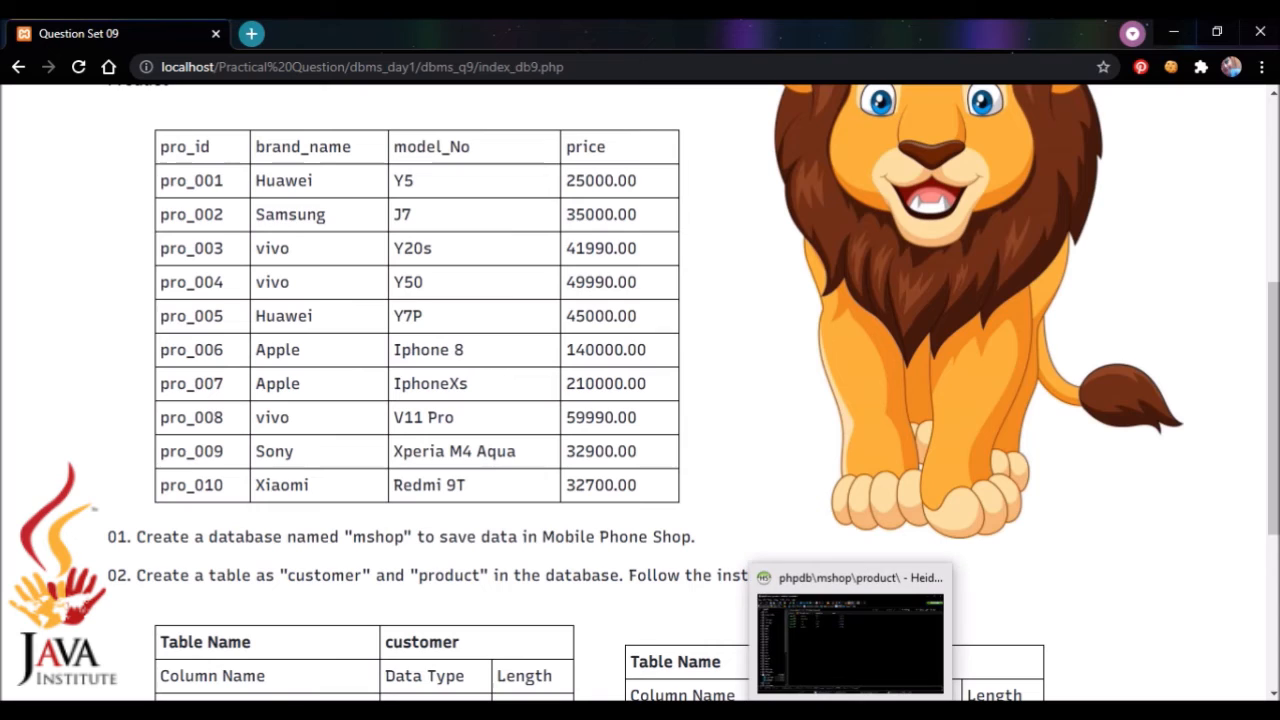
left_click(852, 711)
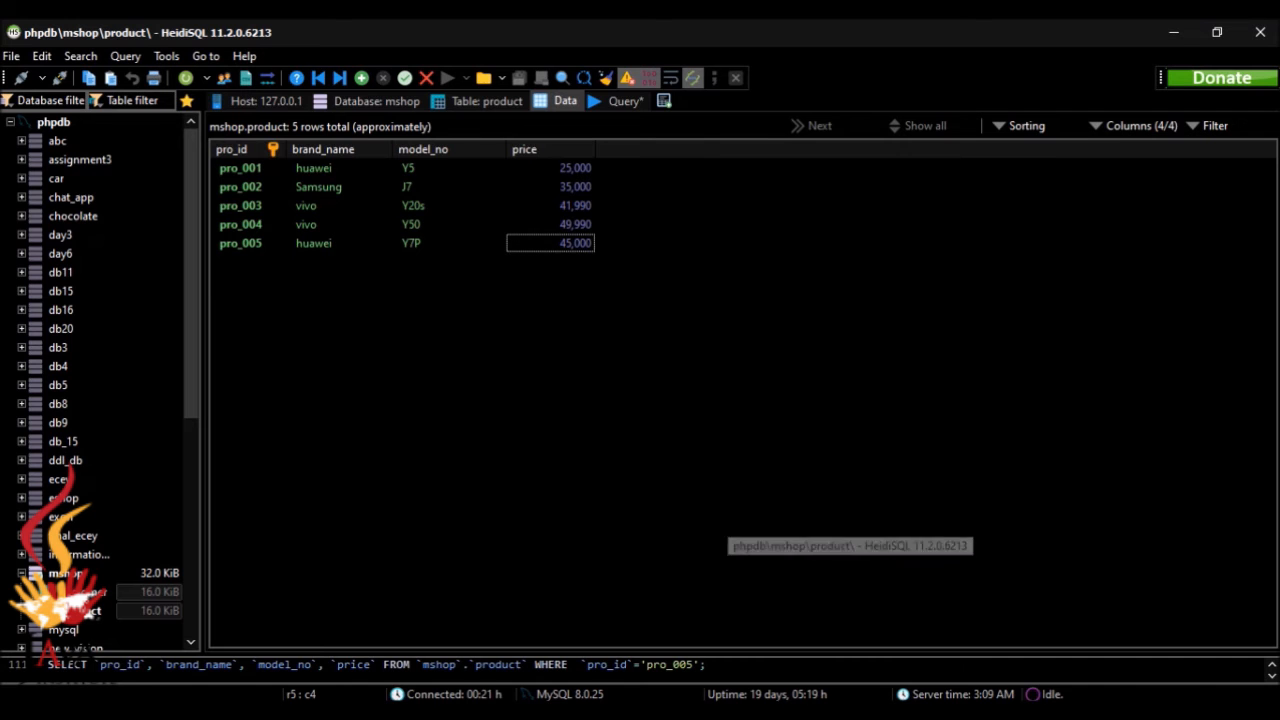
left_click(361, 77)
double_click(248, 261)
type("p")
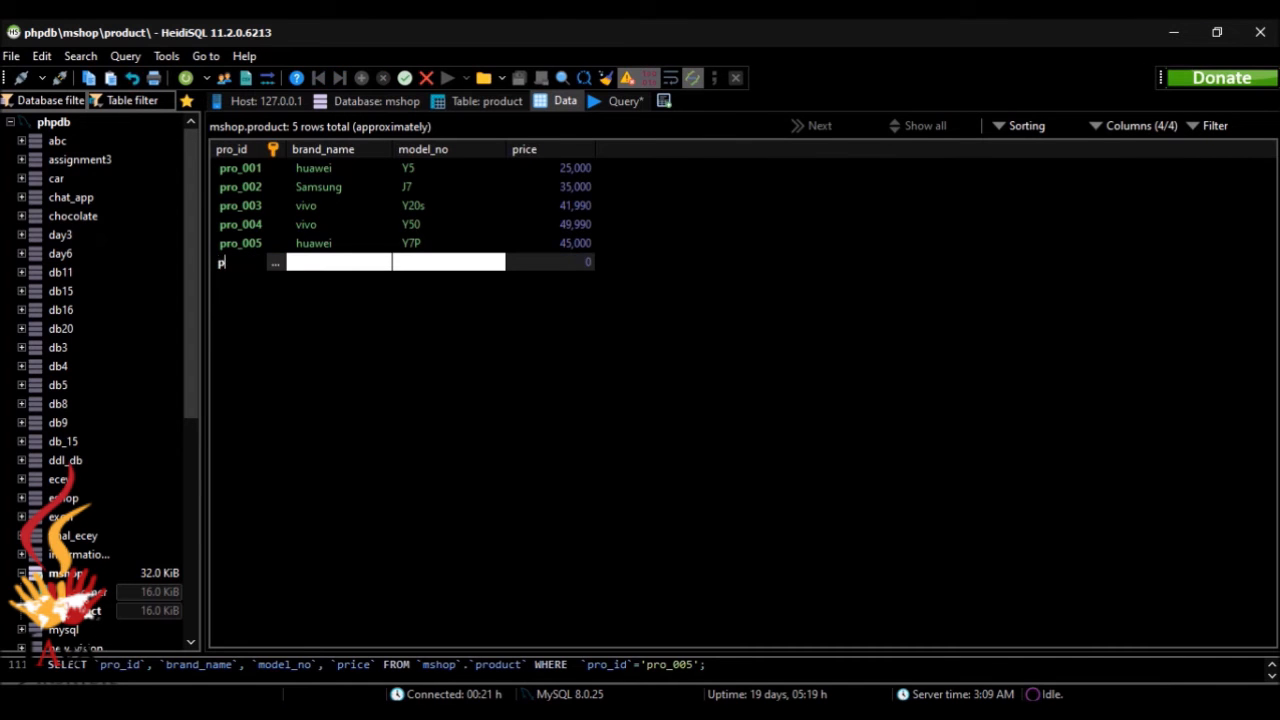
type("ro_006")
left_click(341, 271)
left_click(345, 264)
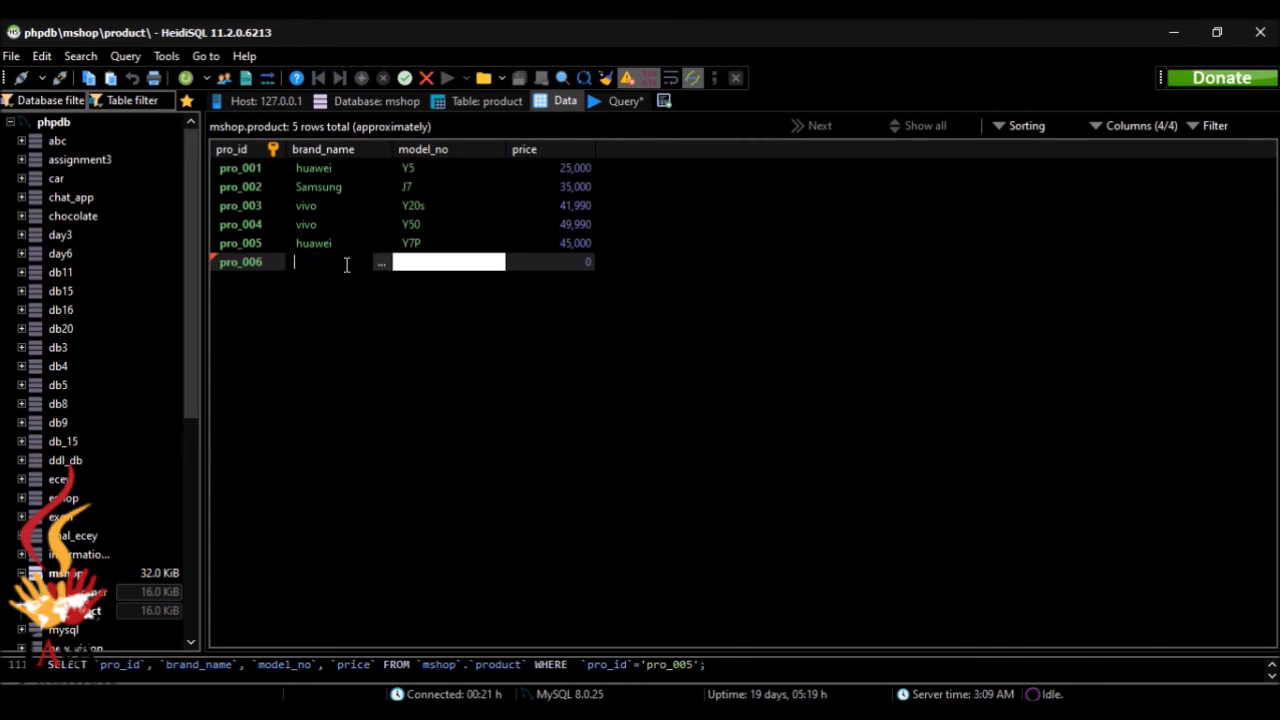
type("Apple")
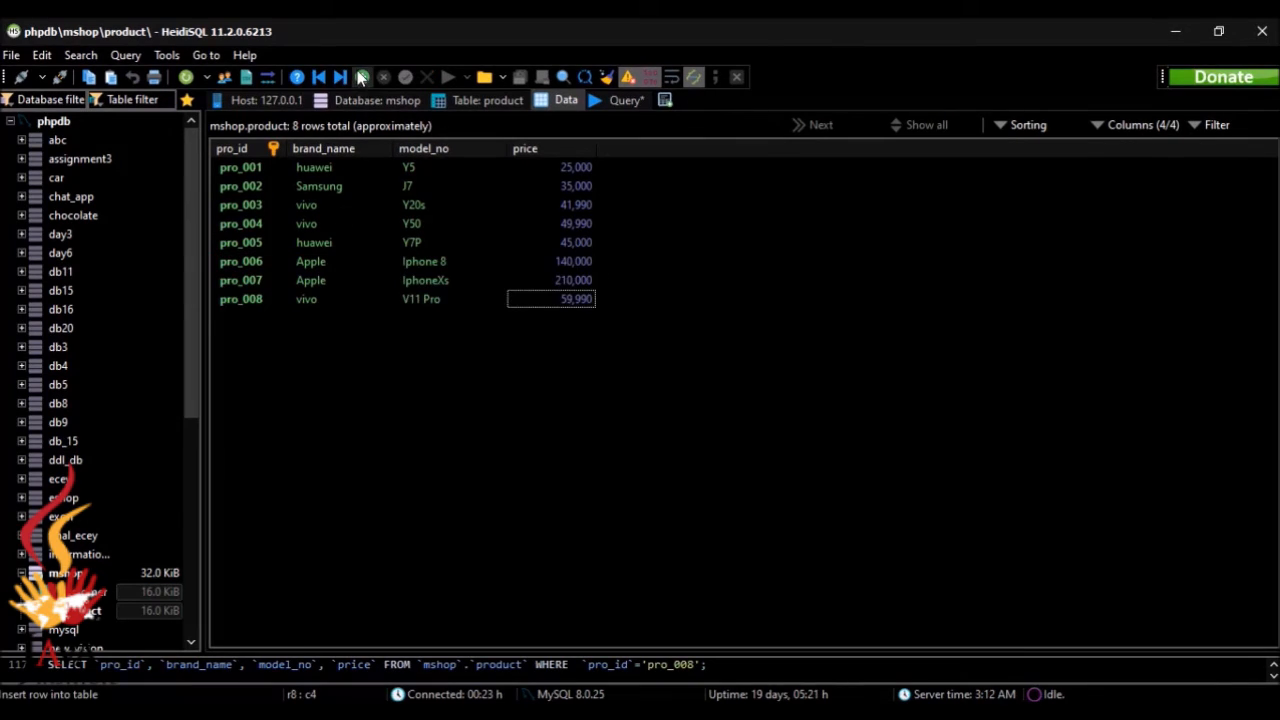
Step: Insert a ninth row in the product table with pro_id pro_009
left_click(361, 78)
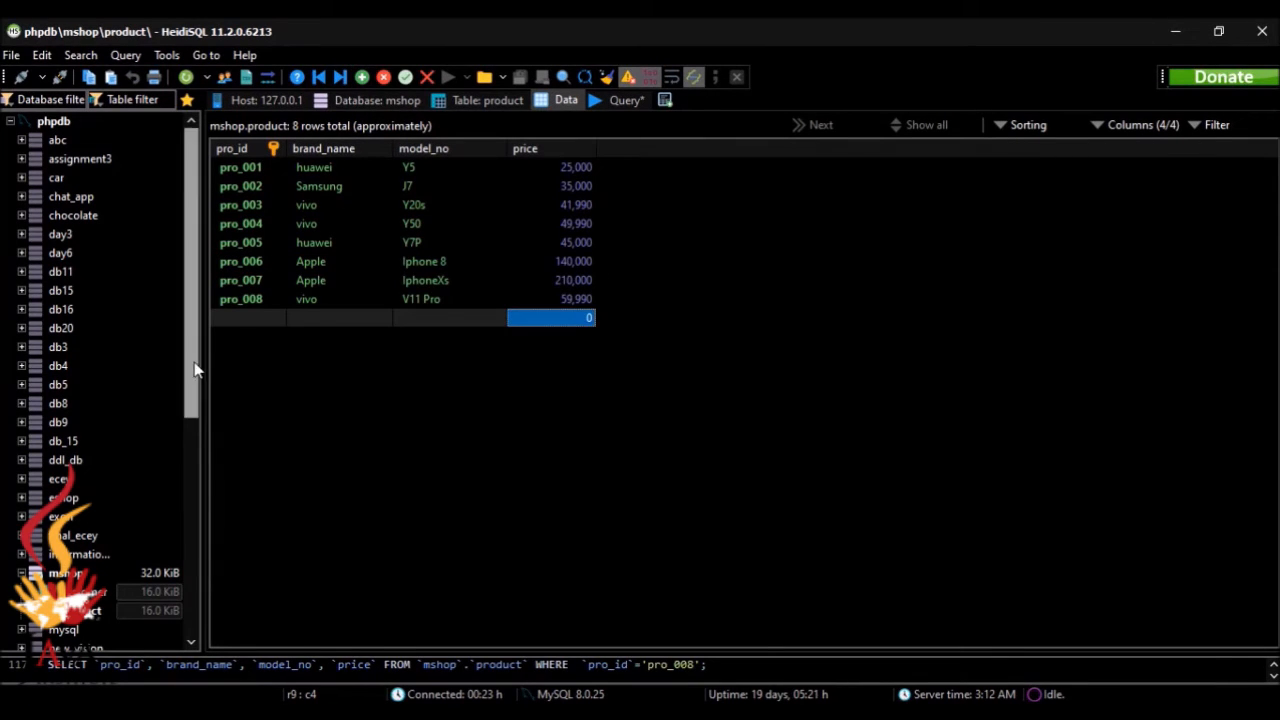
left_click(235, 320)
type("p")
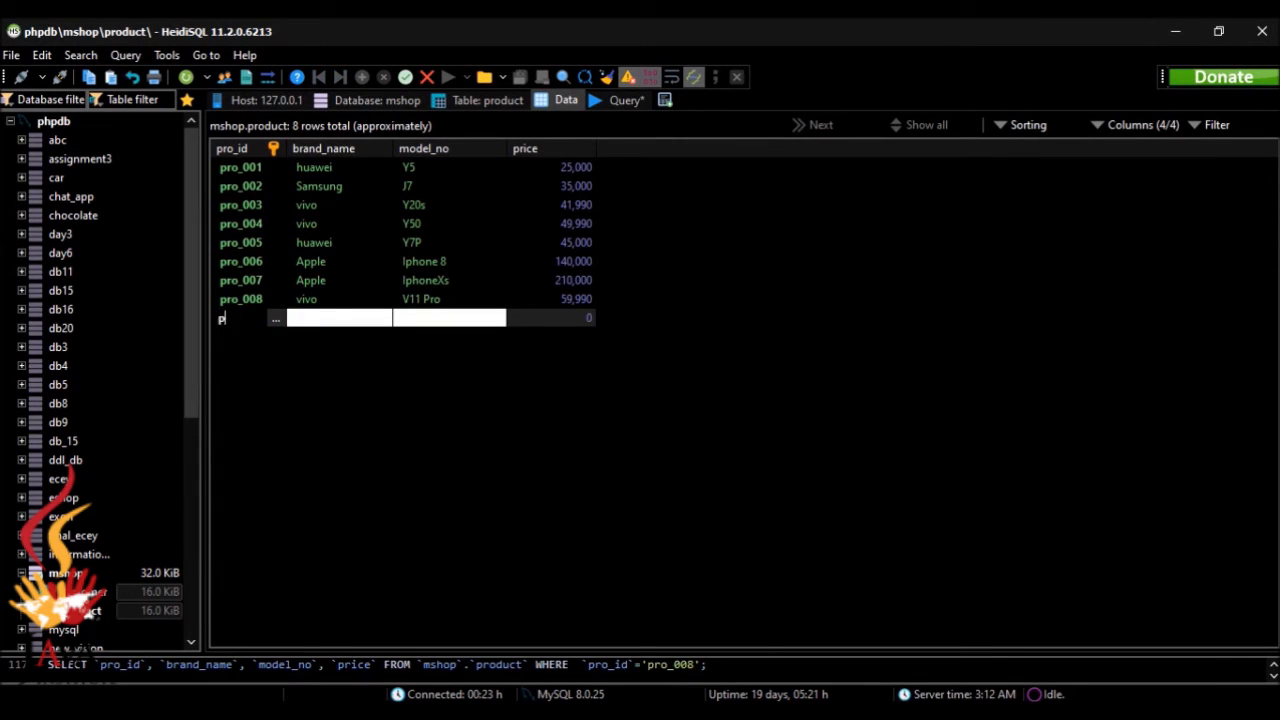
type("ro_009")
Step: Check the sample data in the browser and fill the pro_009 row with brand name sony and model number Xperia M4 Aqua
left_click(300, 322)
left_click(300, 325)
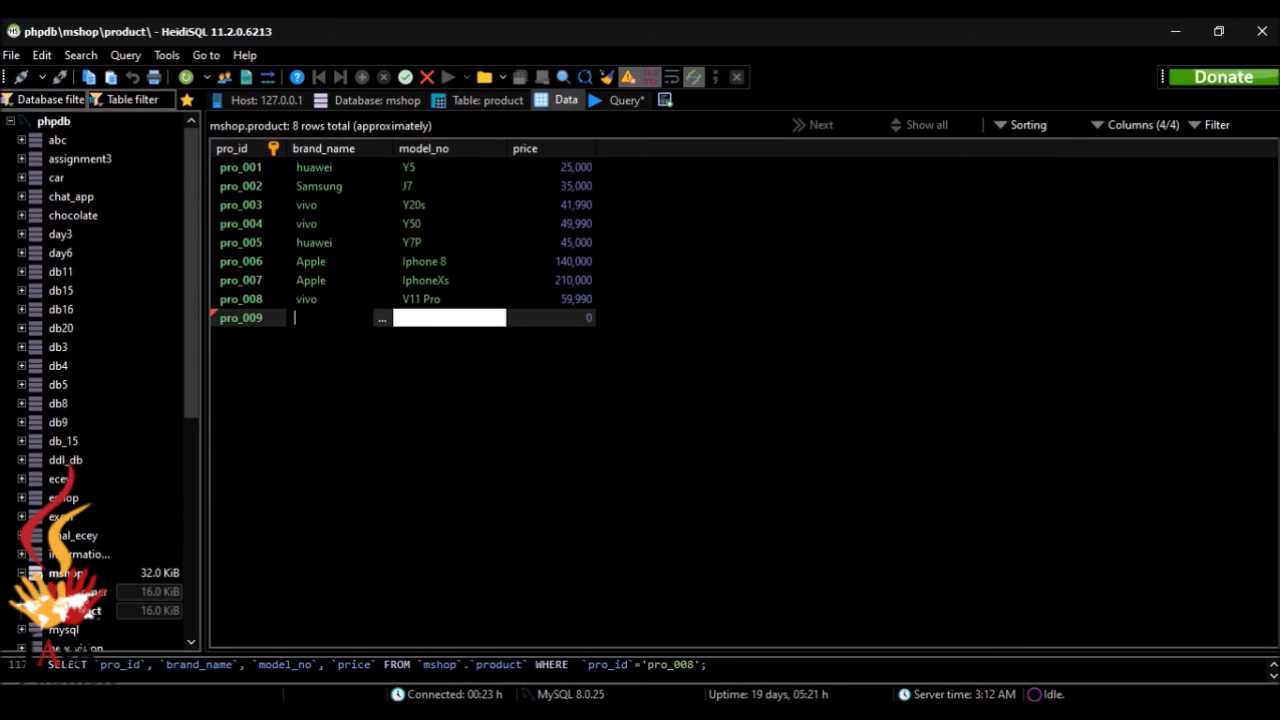
key("alt+Tab")
key("alt+Tab")
type("sony")
left_click(479, 316)
left_click(479, 316)
type("Xperia M4 Aqua")
key("Tab")
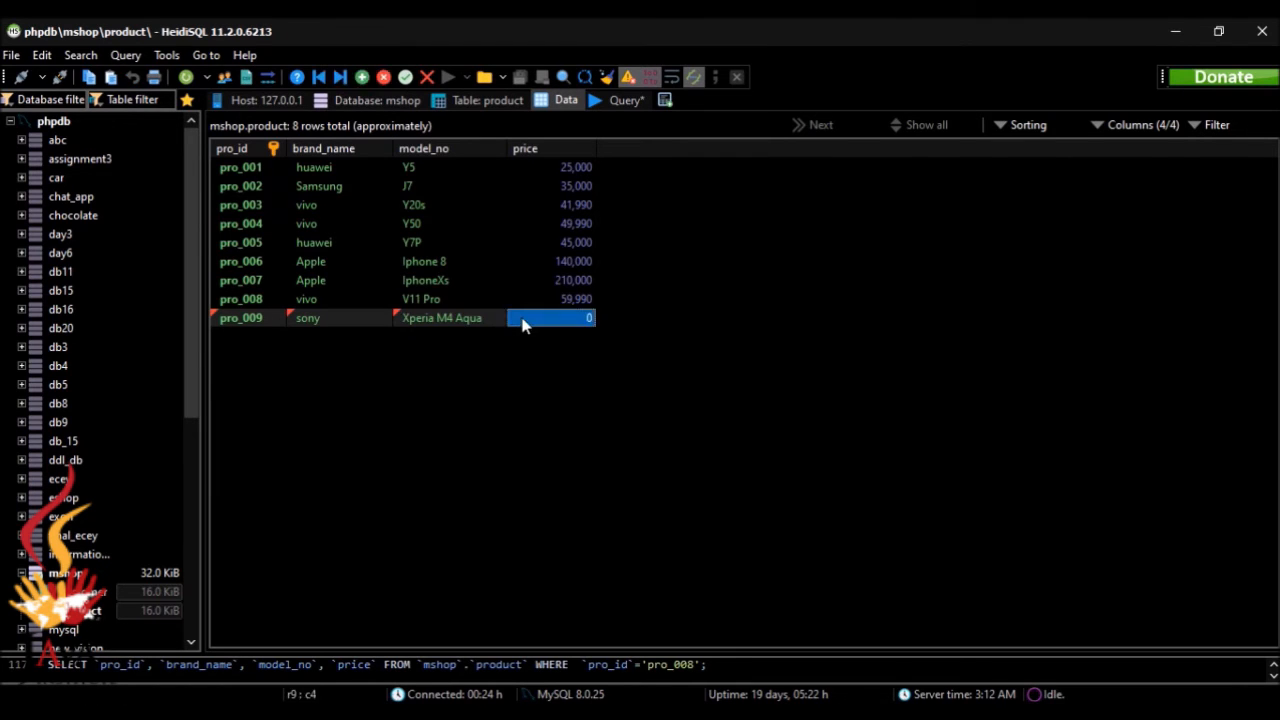
Step: Set the pro_009 row's price to 32900, checking the sample data in the browser, and save the row
key("alt+Tab")
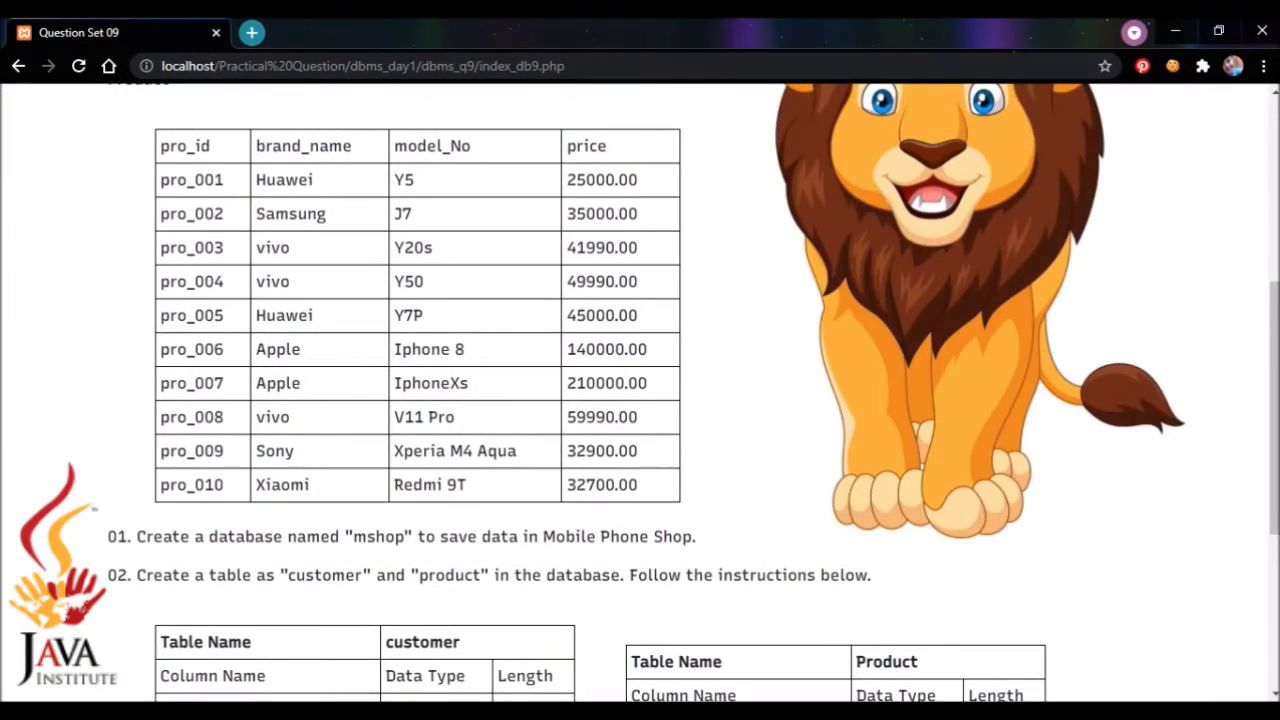
key("alt+Tab")
type("32900")
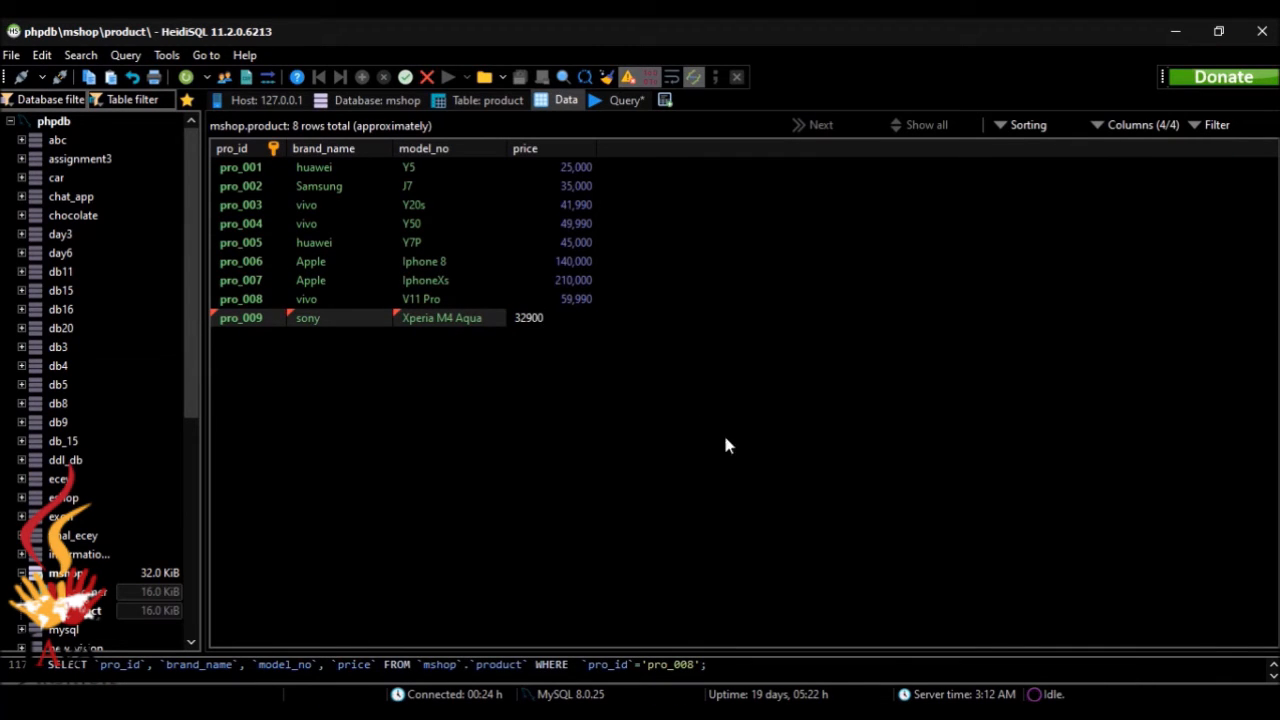
key("Return")
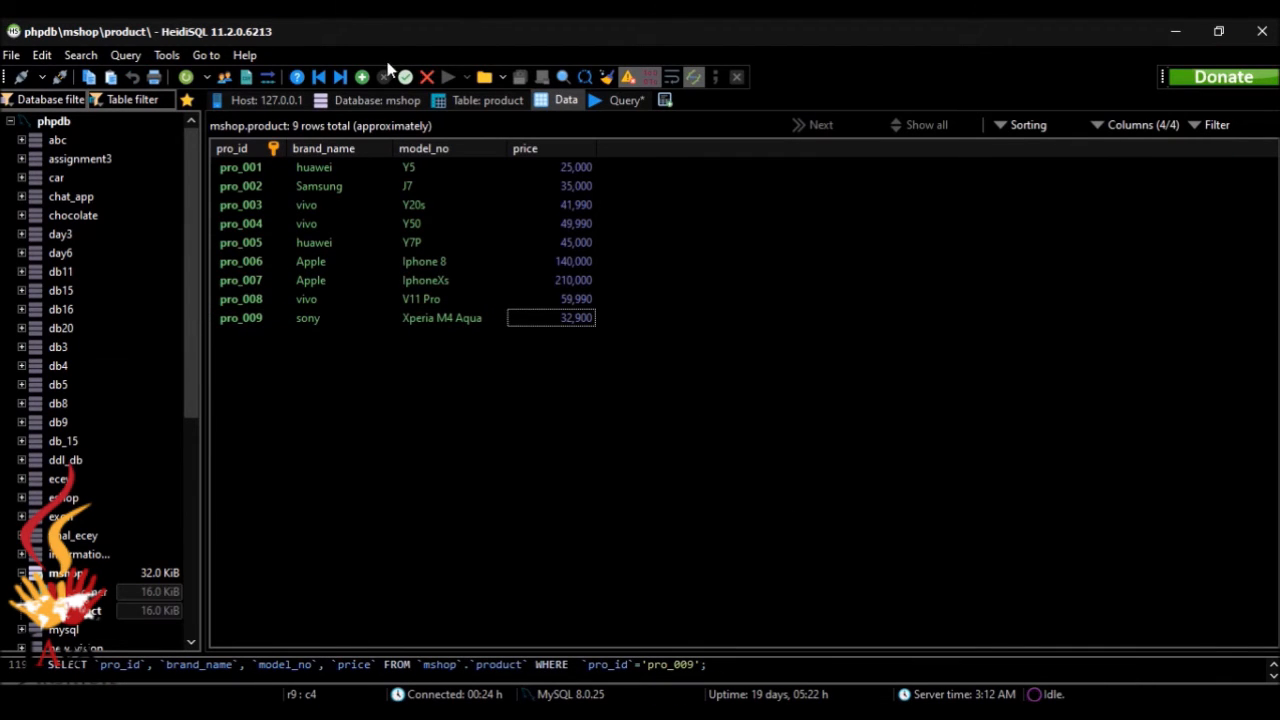
Step: Insert a tenth row in the product table with pro_id pro_010
left_click(362, 77)
double_click(237, 345)
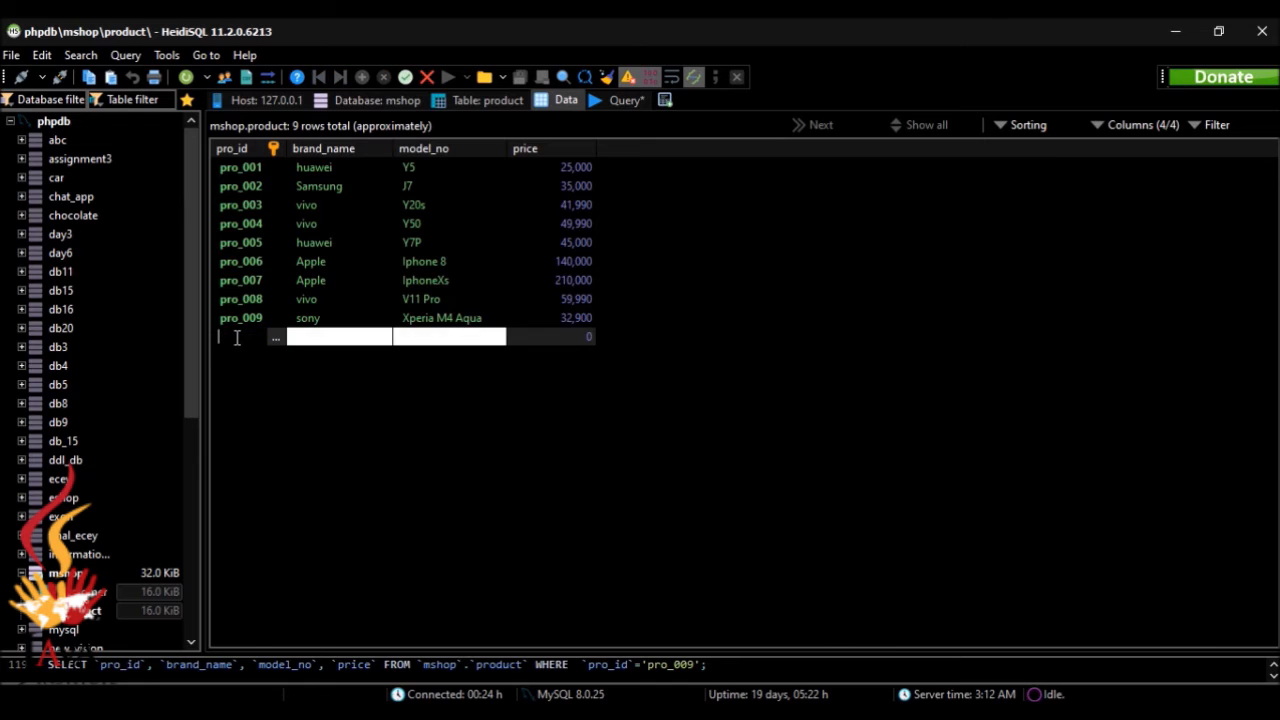
type("pro_010")
Step: Enter Xiaomi as the brand name of the pro_010 row
left_click(332, 337)
type("X")
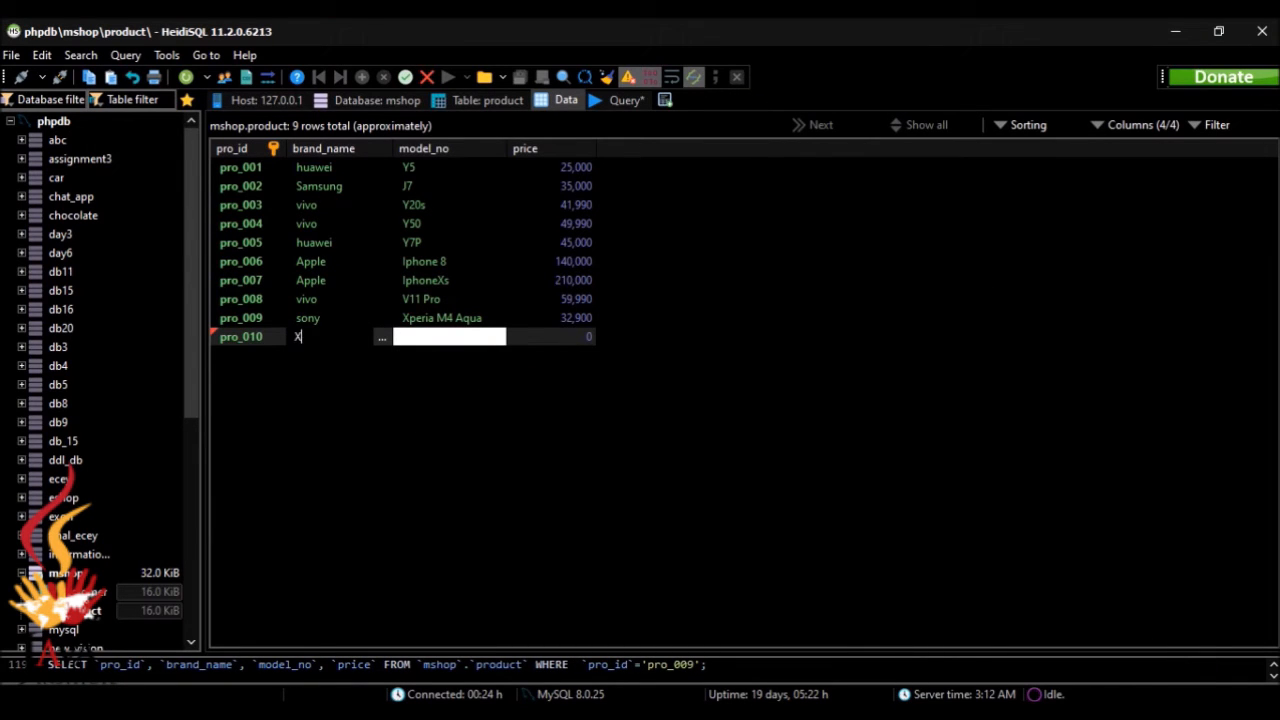
type("iam")
key("BackSpace")
key("BackSpace")
type("aomi")
Step: Check the sample data in the browser and set the pro_010 row's model number to Redmi 9T
key("alt+Tab")
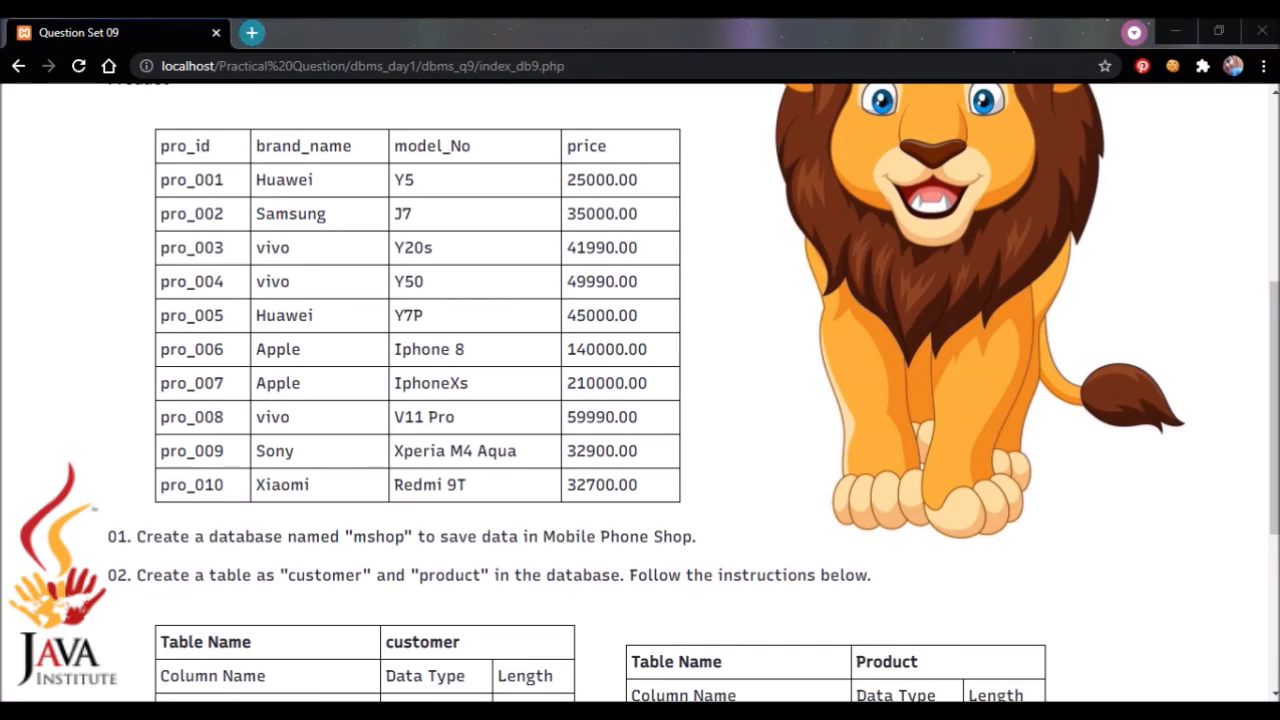
key("alt+Tab")
type("R")
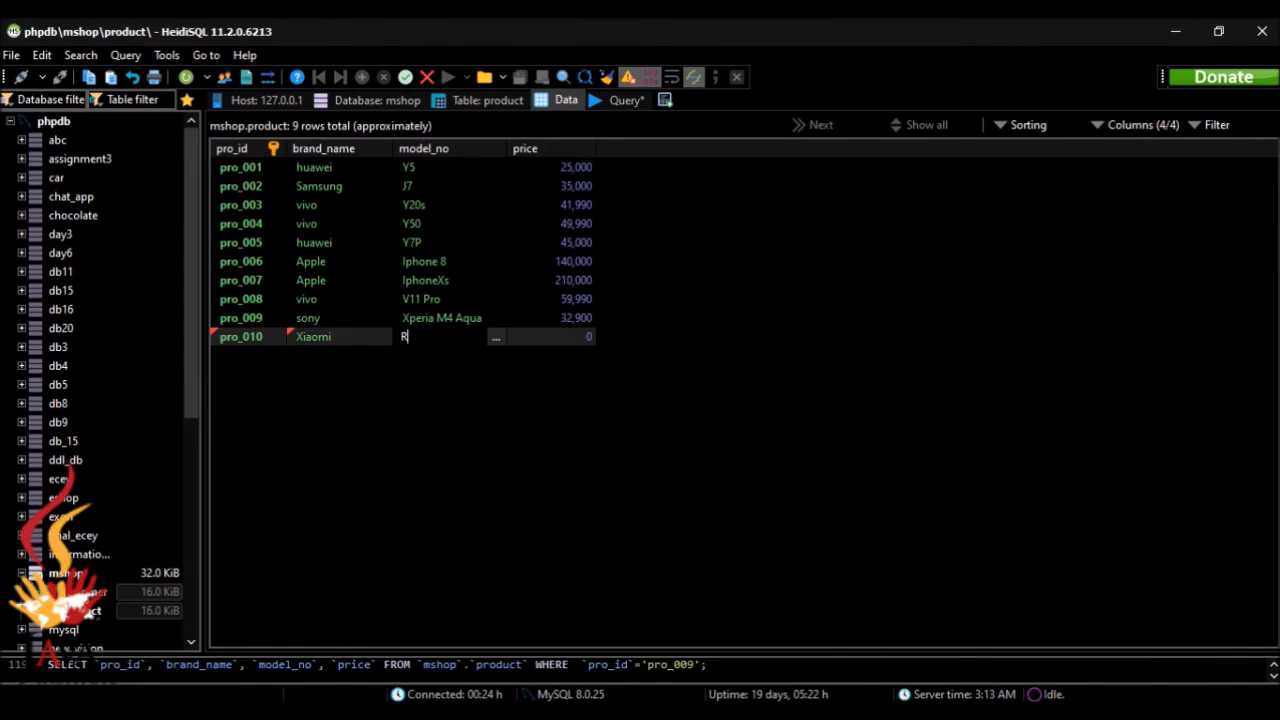
type("edmi 9T")
Step: Set the pro_010 row's price to 32700 and save the row
left_click(581, 338)
left_click(581, 338)
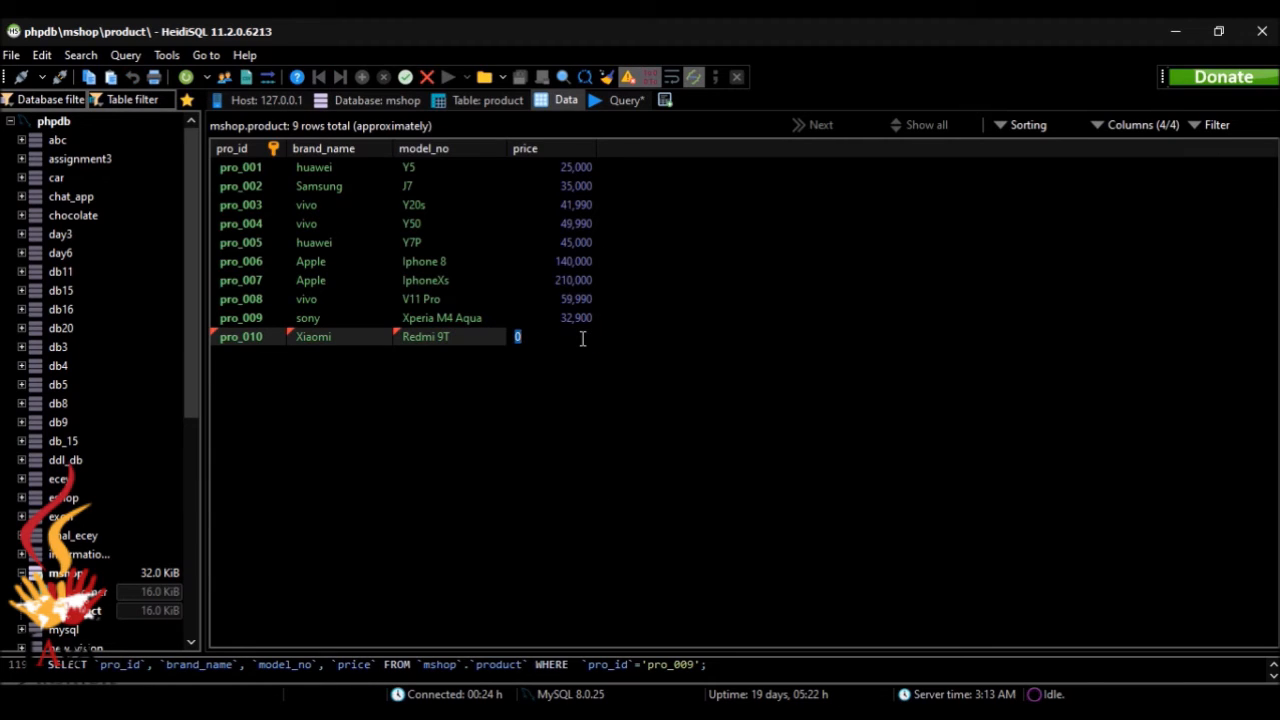
type("32,700")
key("Return")
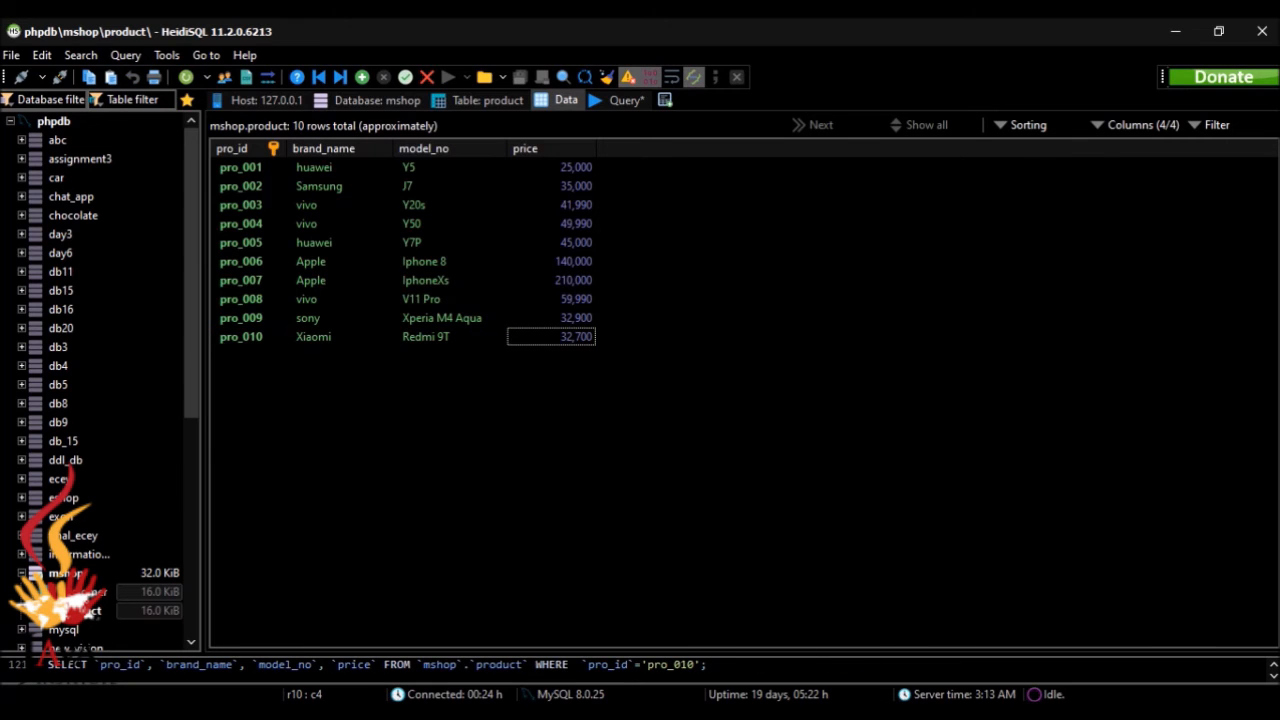
Step: Switch to the browser and review the remaining tasks of Question Set 09 below the table definitions
key("alt+Tab")
key("alt+Tab")
key("alt+Tab")
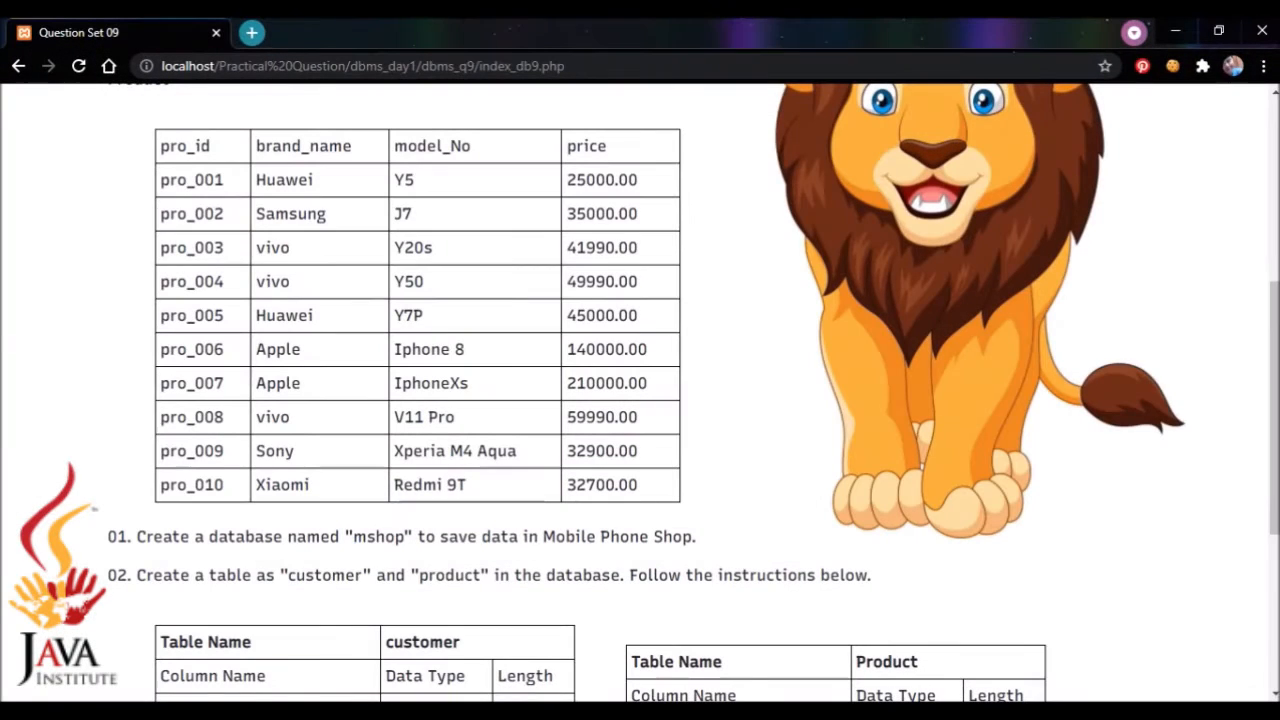
left_click_drag(1270, 322, 1270, 605)
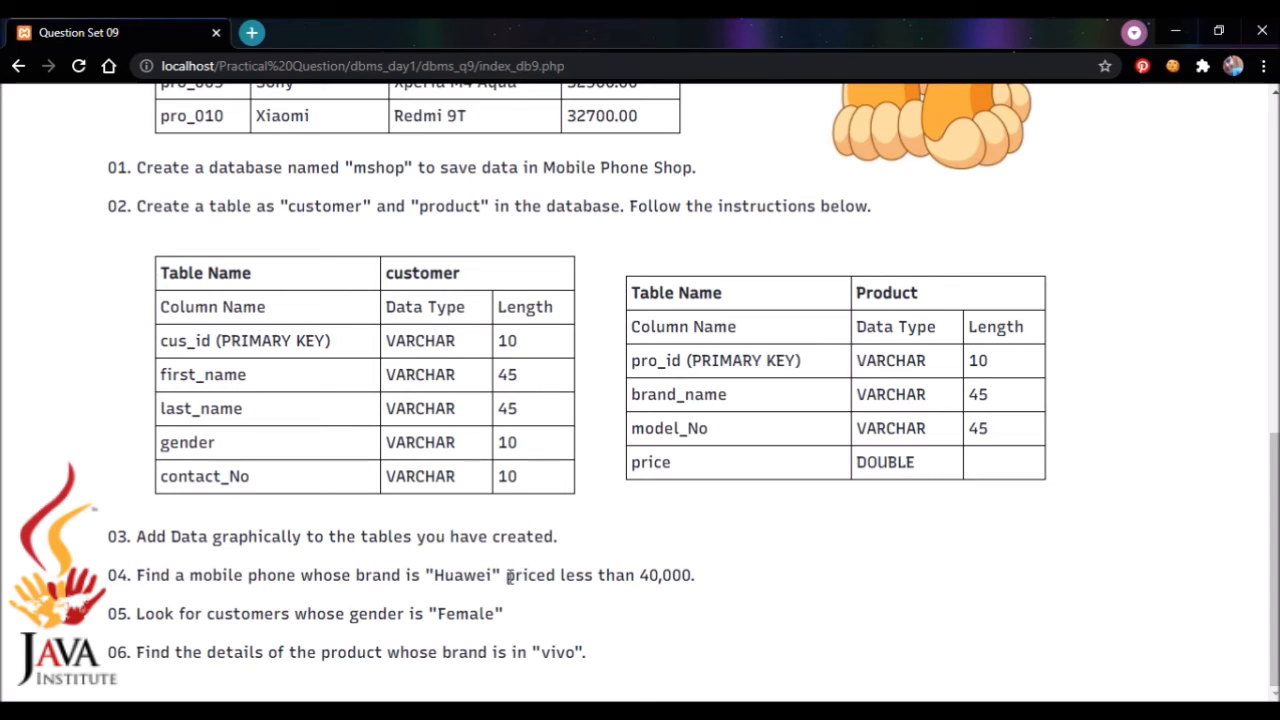
Step: Read task 04's price condition in the browser and switch to the query editor in HeidiSQL
left_click_drag(509, 577, 727, 577)
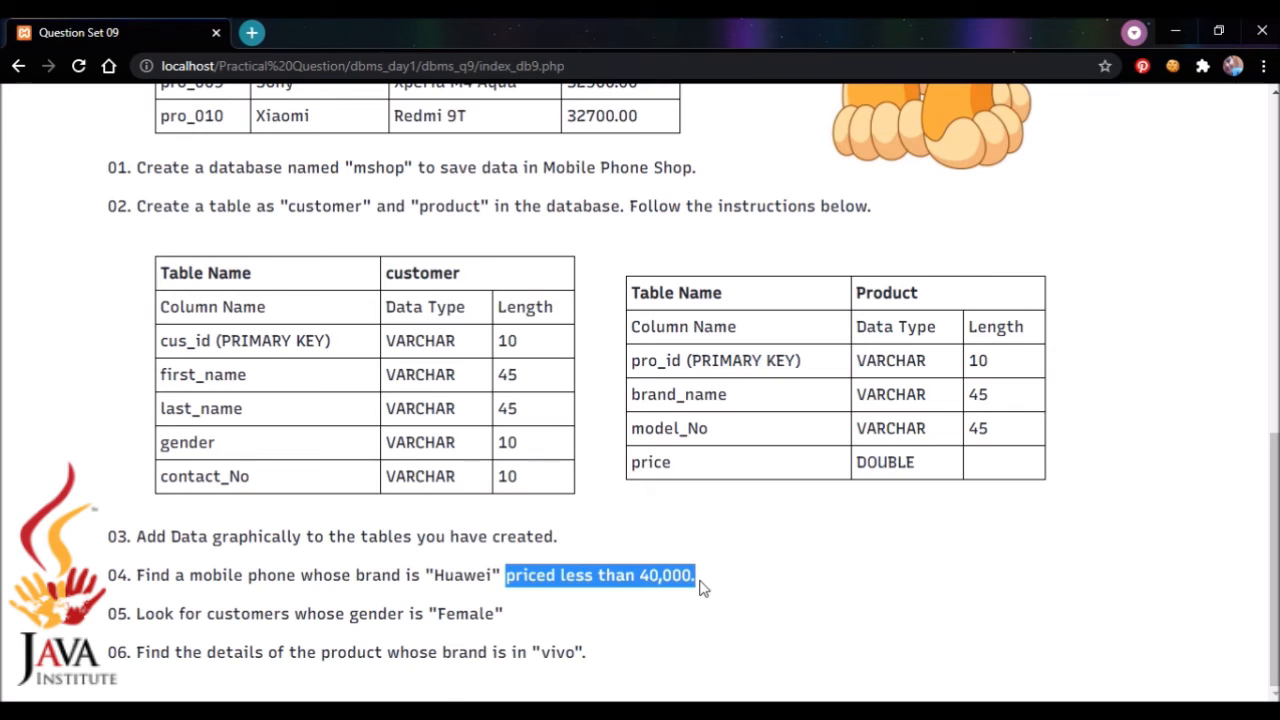
left_click(750, 610)
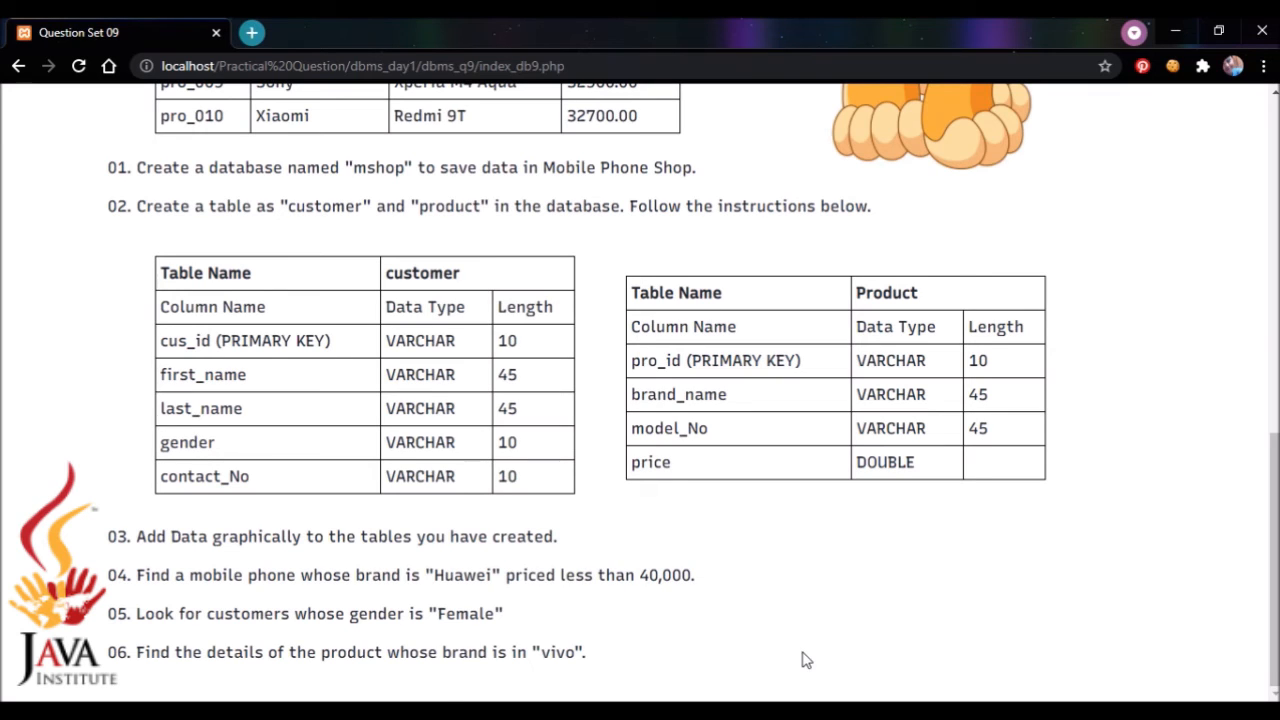
left_click(850, 711)
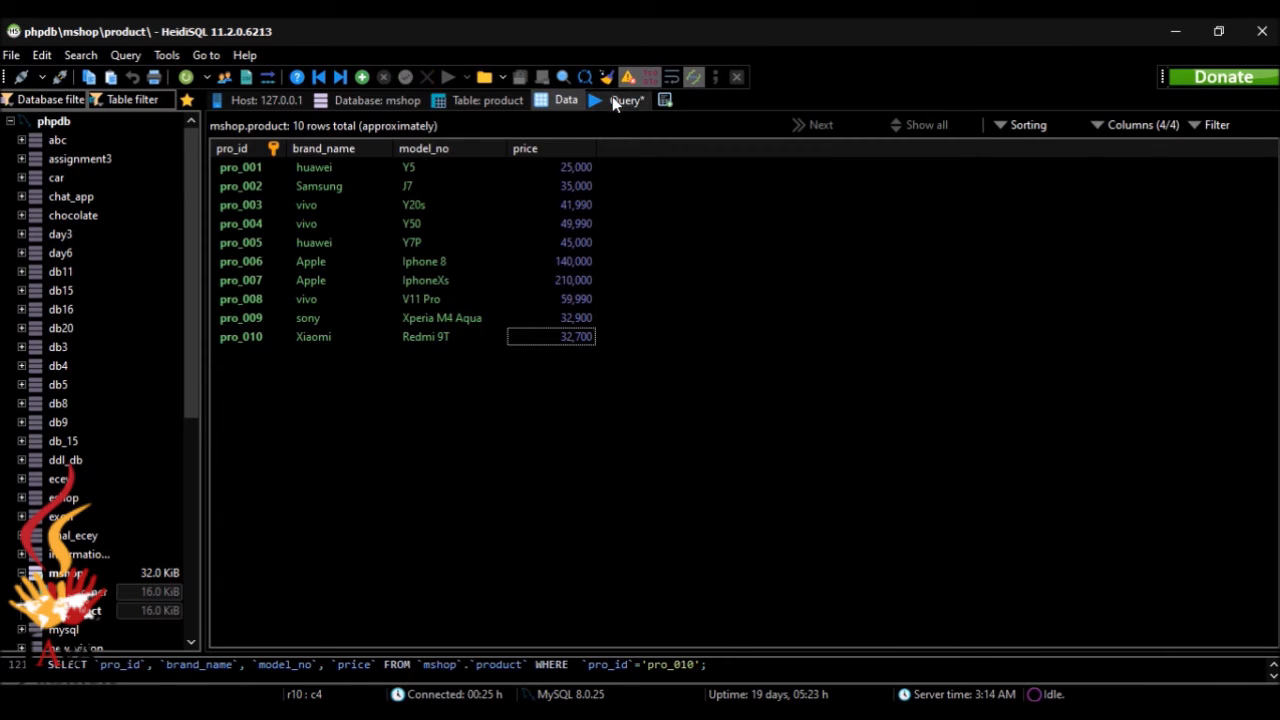
left_click(622, 100)
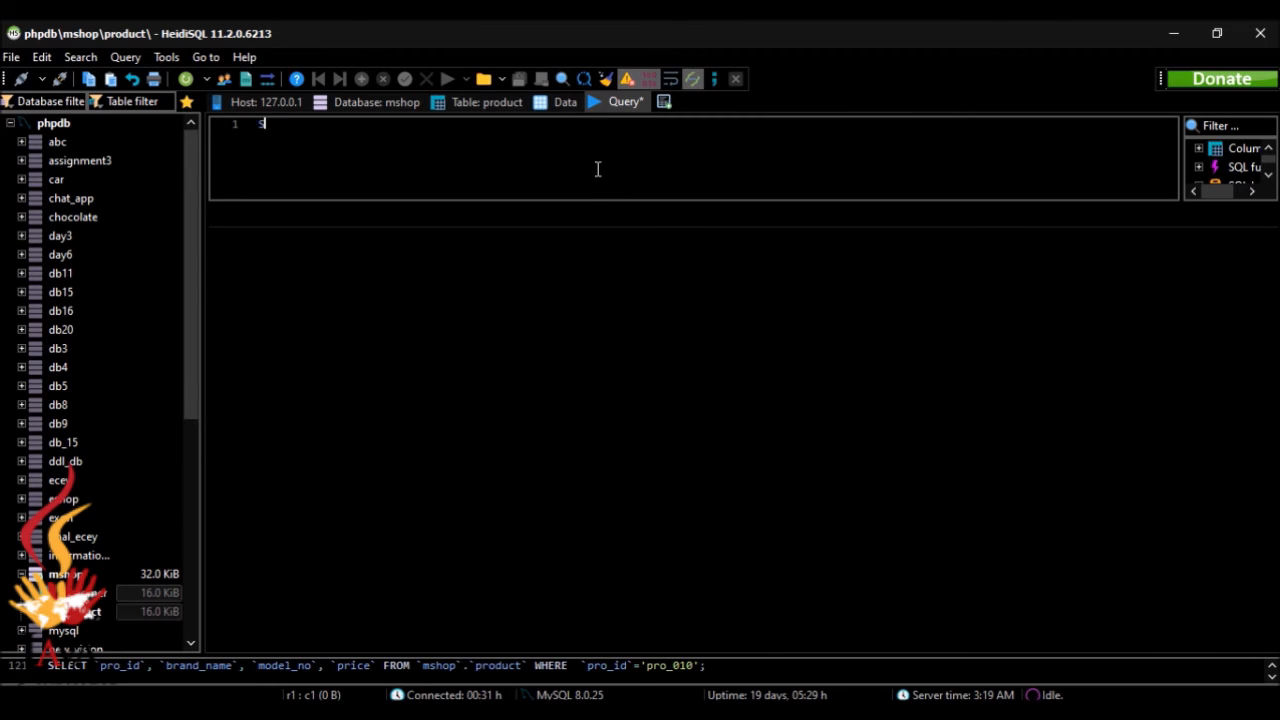
Step: Begin a query that selects all columns from mshop.product, ending with a WHERE keyword
type("ELECT *")
type("ROM")
type("mshop.")
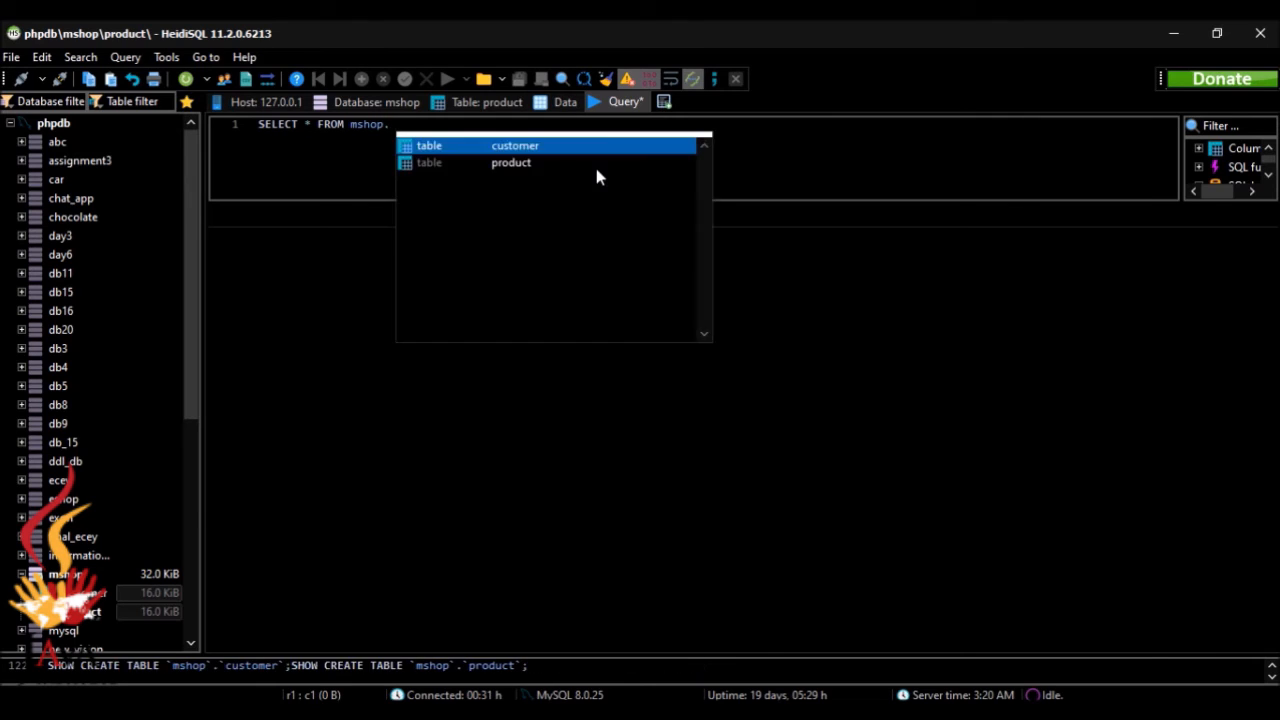
left_click(597, 166)
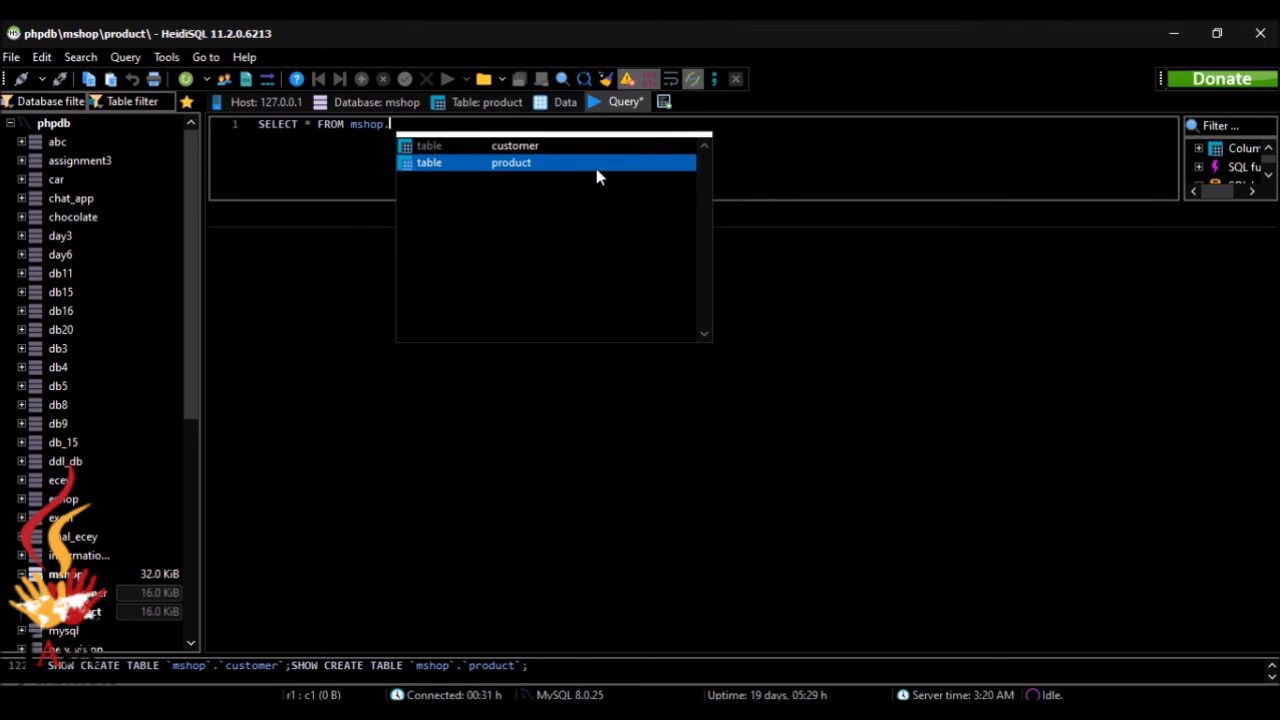
double_click(597, 168)
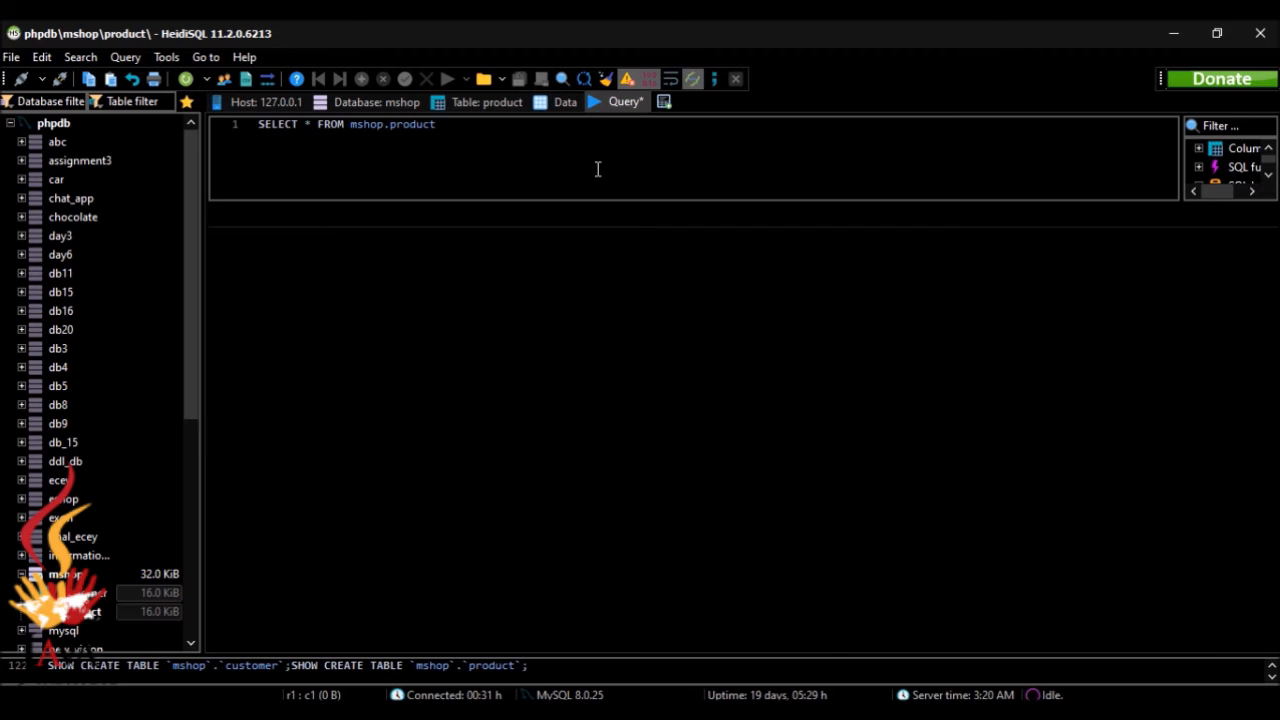
type("WHERE")
Step: Check task 04's brand condition in the browser and add the condition `brand`='Huawei' to the query in HeidiSQL
key("alt+Tab")
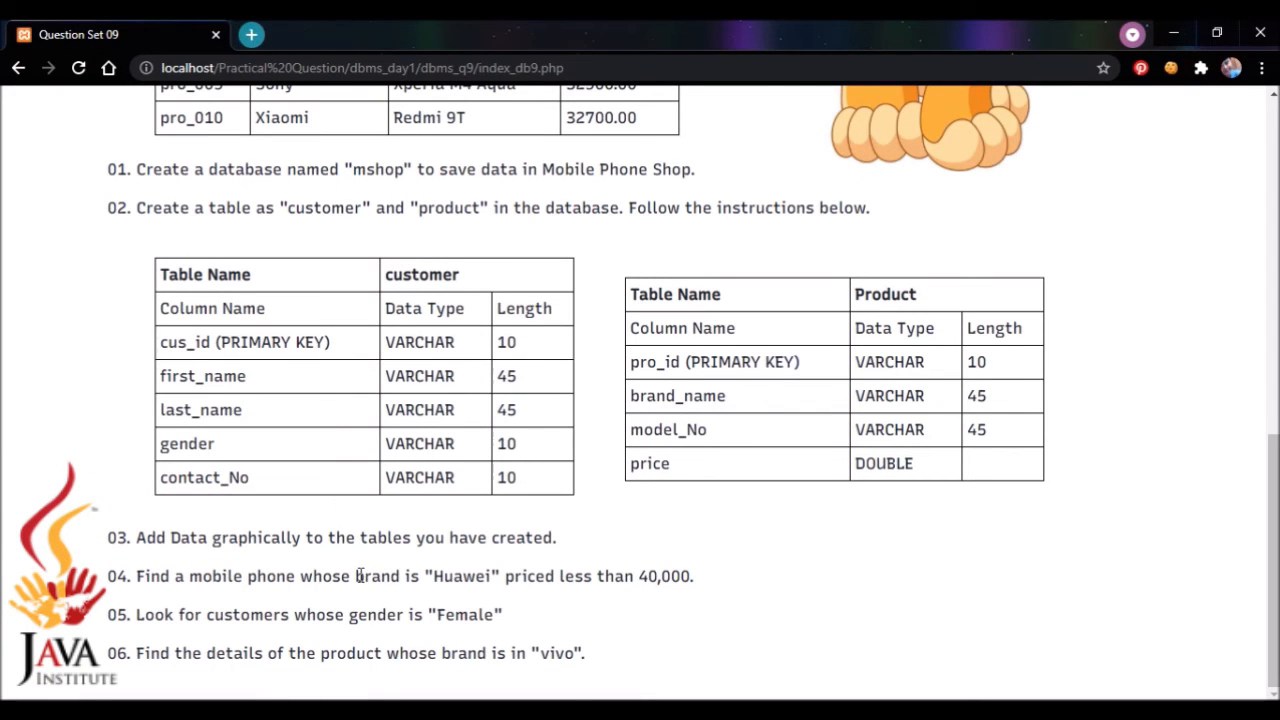
left_click_drag(357, 575, 422, 577)
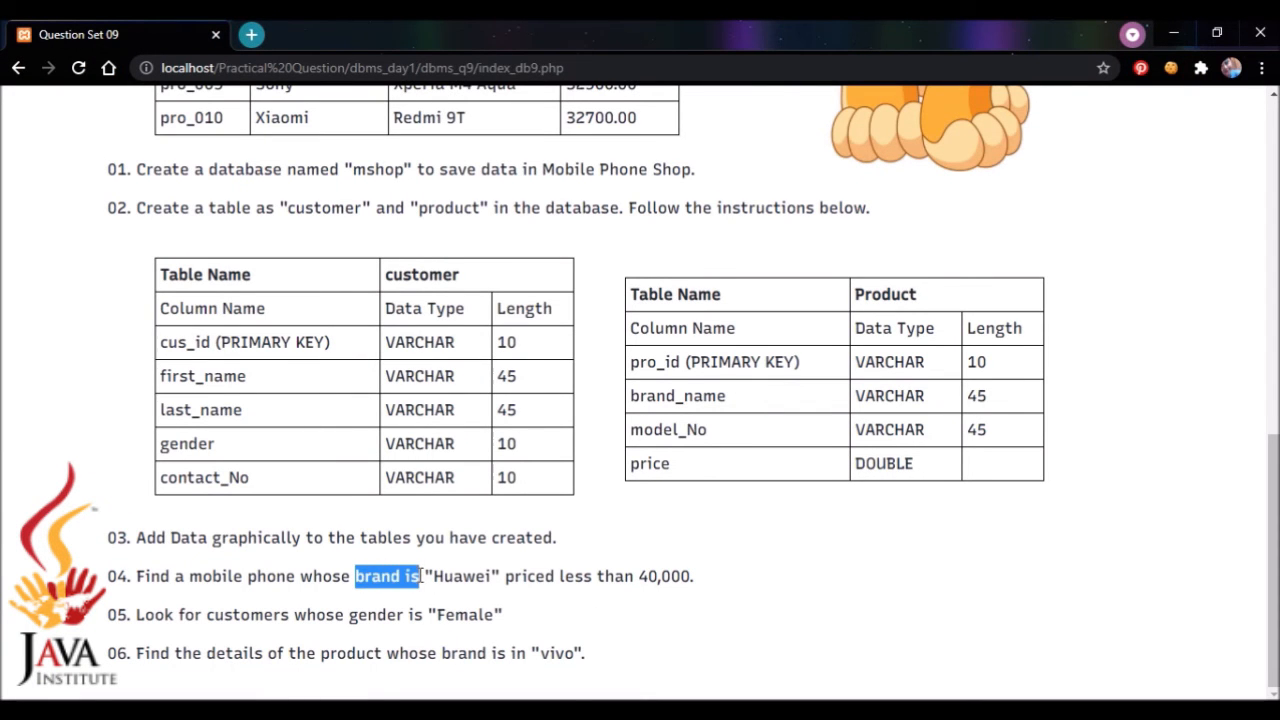
left_click(506, 581)
key("alt+Tab")
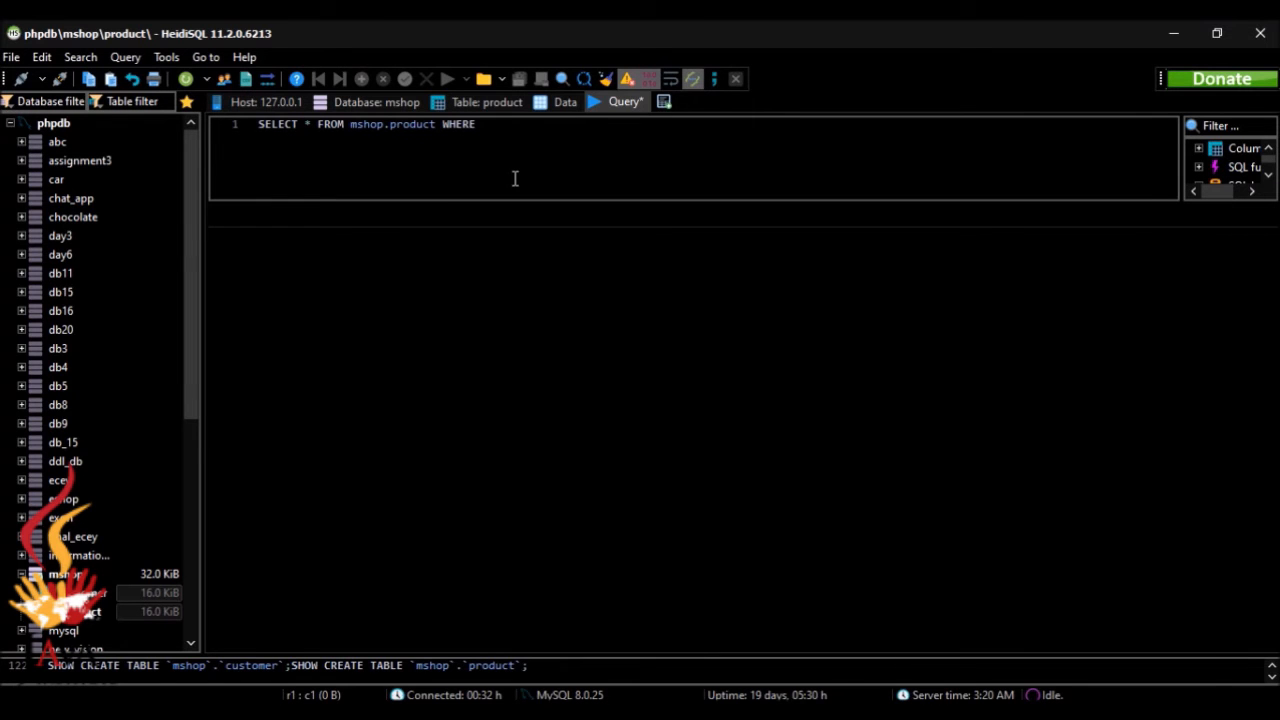
type("``")
type("brand")
type("=")
type("''")
type("Huawe")
type("i")
key("End")
Step: Add the second condition AND `price`<'40000' and end the statement with a semicolon
type("AND ``price")
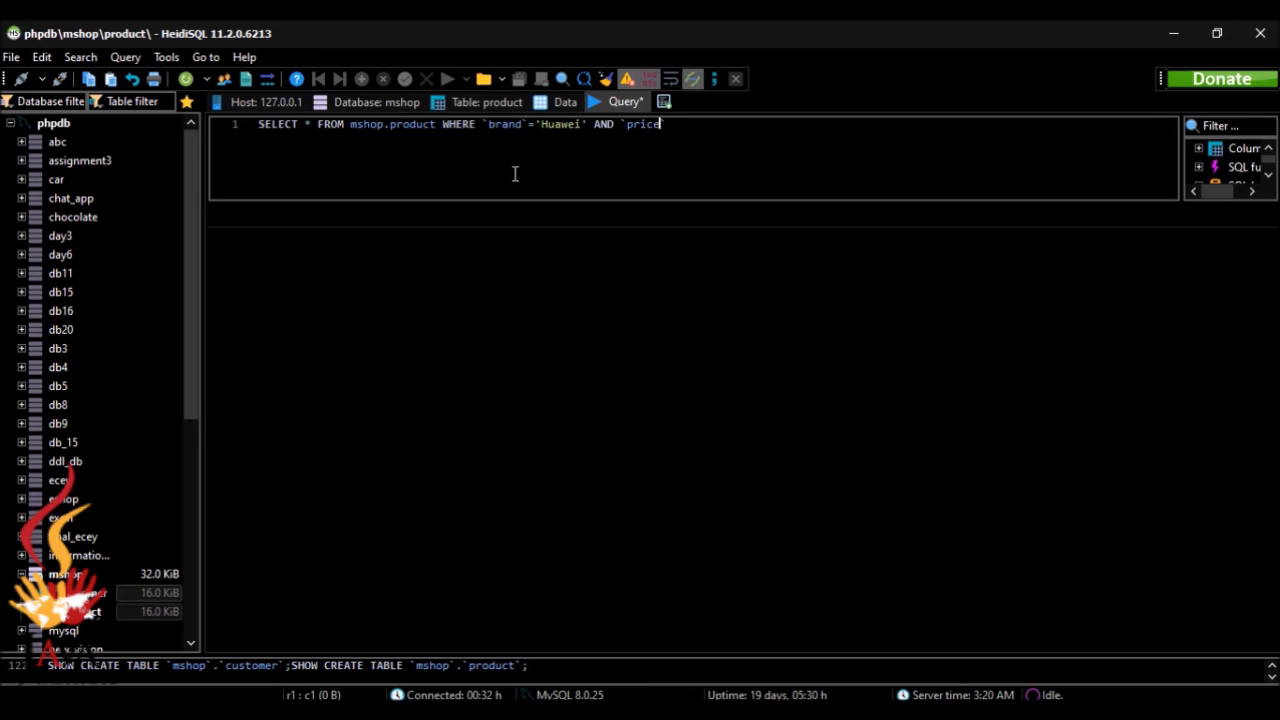
key("Right")
type("<")
type("''")
type("40000")
key("Right")
type(";")
type("_name")
Step: Correct the brand condition's column to brand_name and run the query
key("Right")
key("Right")
key("Right")
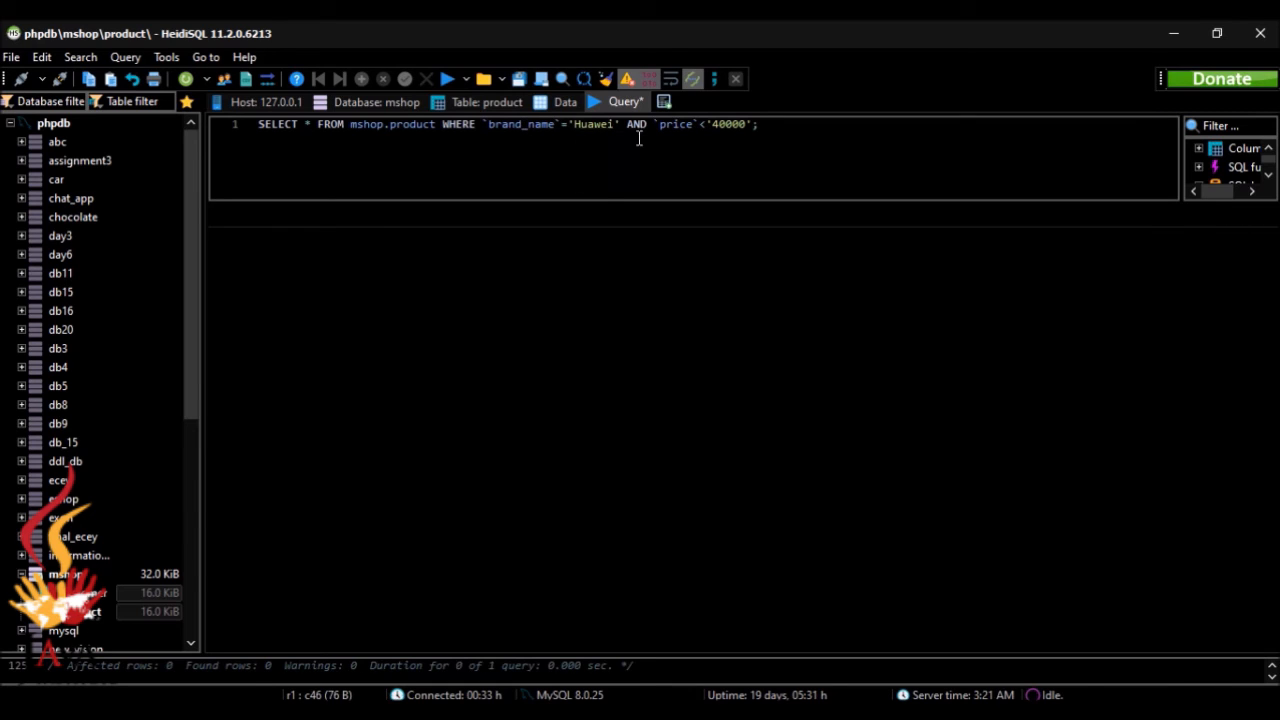
left_click(446, 80)
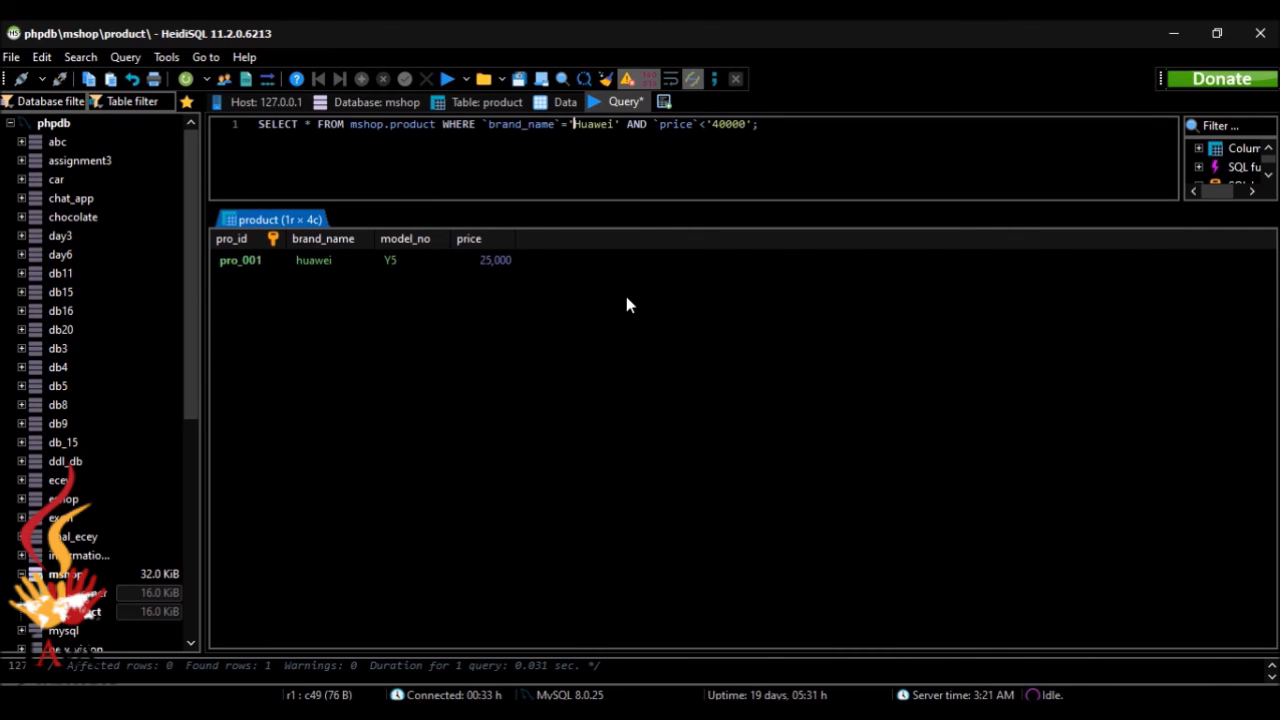
Step: Switch to the browser to read task 05's gender condition and return to HeidiSQL
left_click(853, 711)
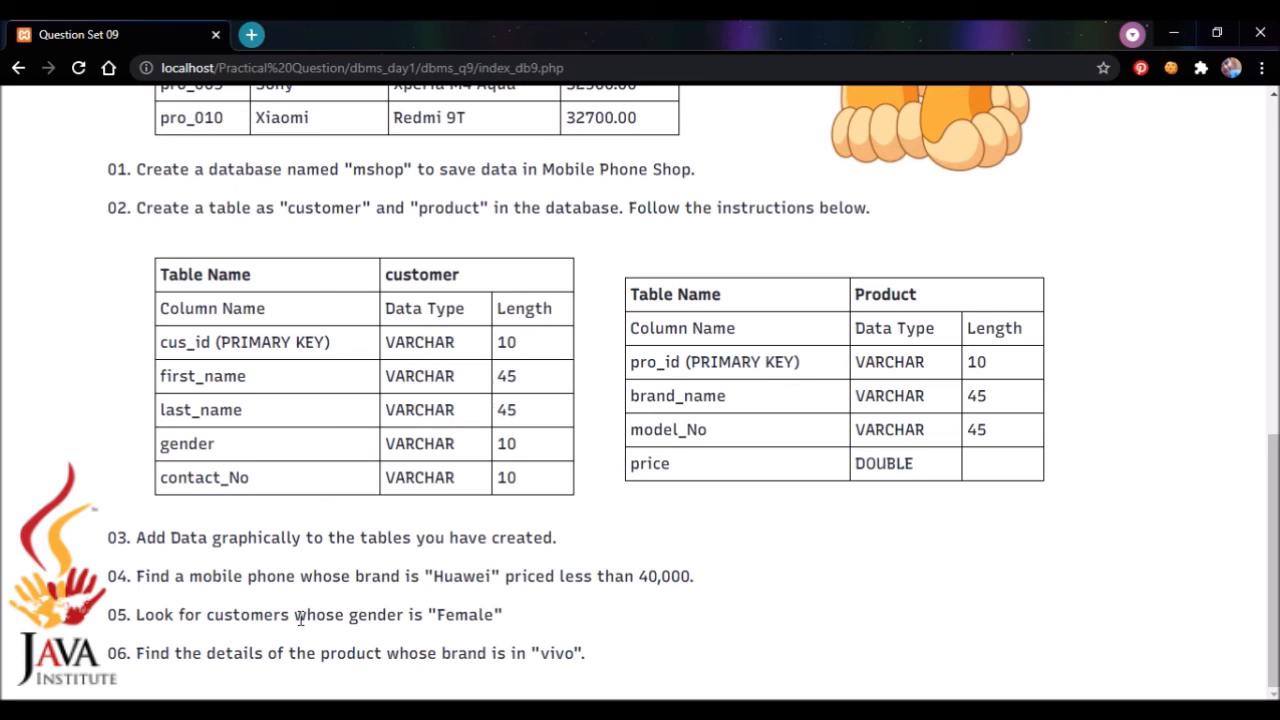
left_click_drag(296, 617, 506, 617)
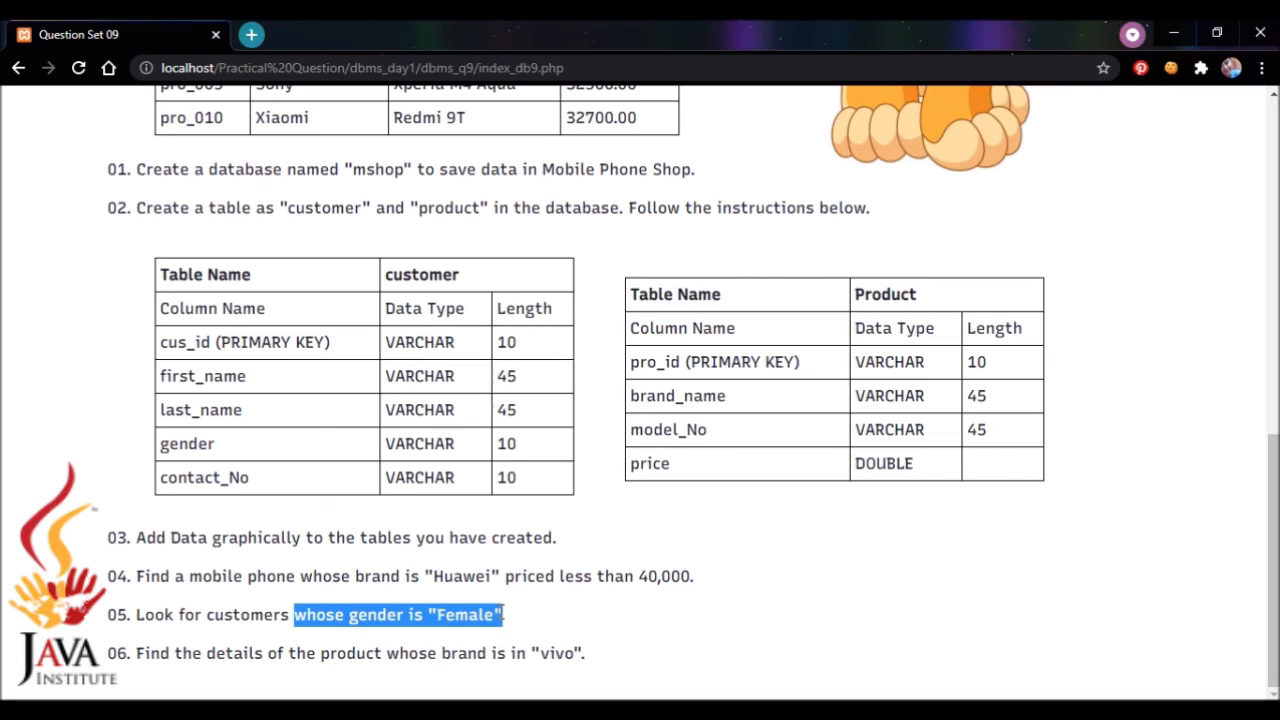
left_click(599, 621)
key("alt+Tab")
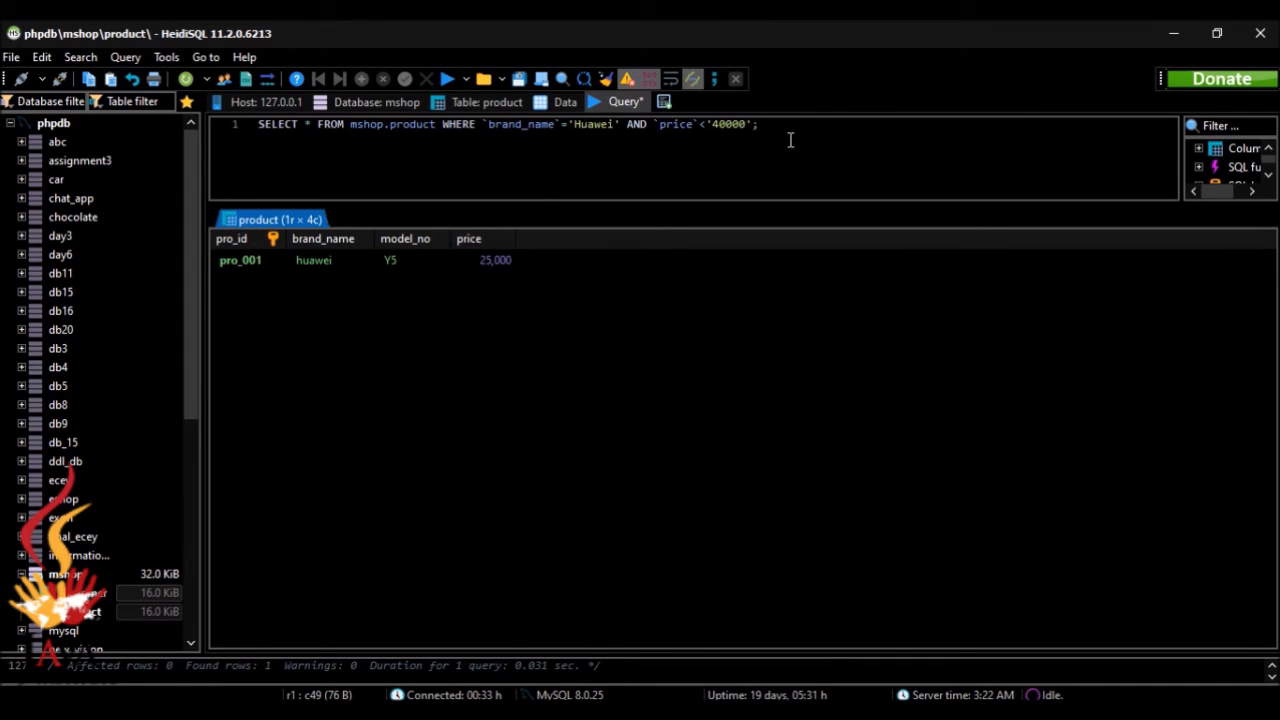
Step: Replace the old query with SELECT * FROM mshop.customer
key("ctrl+a")
key("Delete")
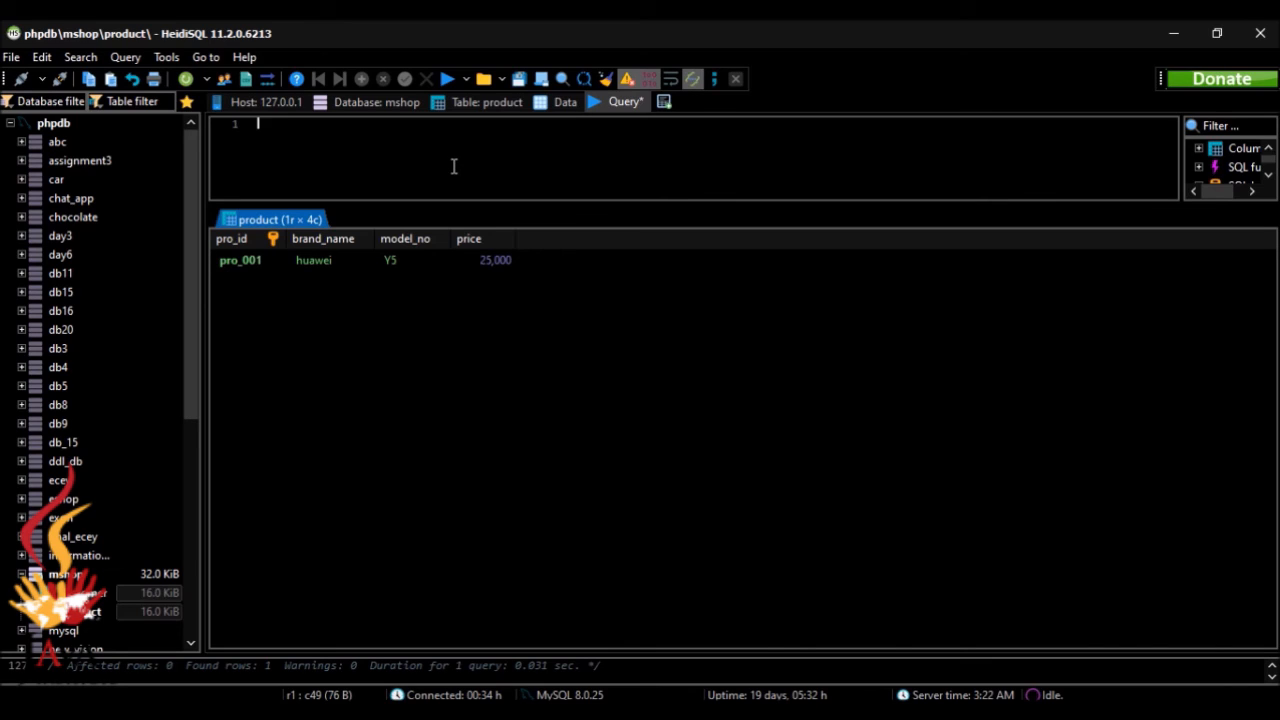
type("SELECT * FROM mshop.")
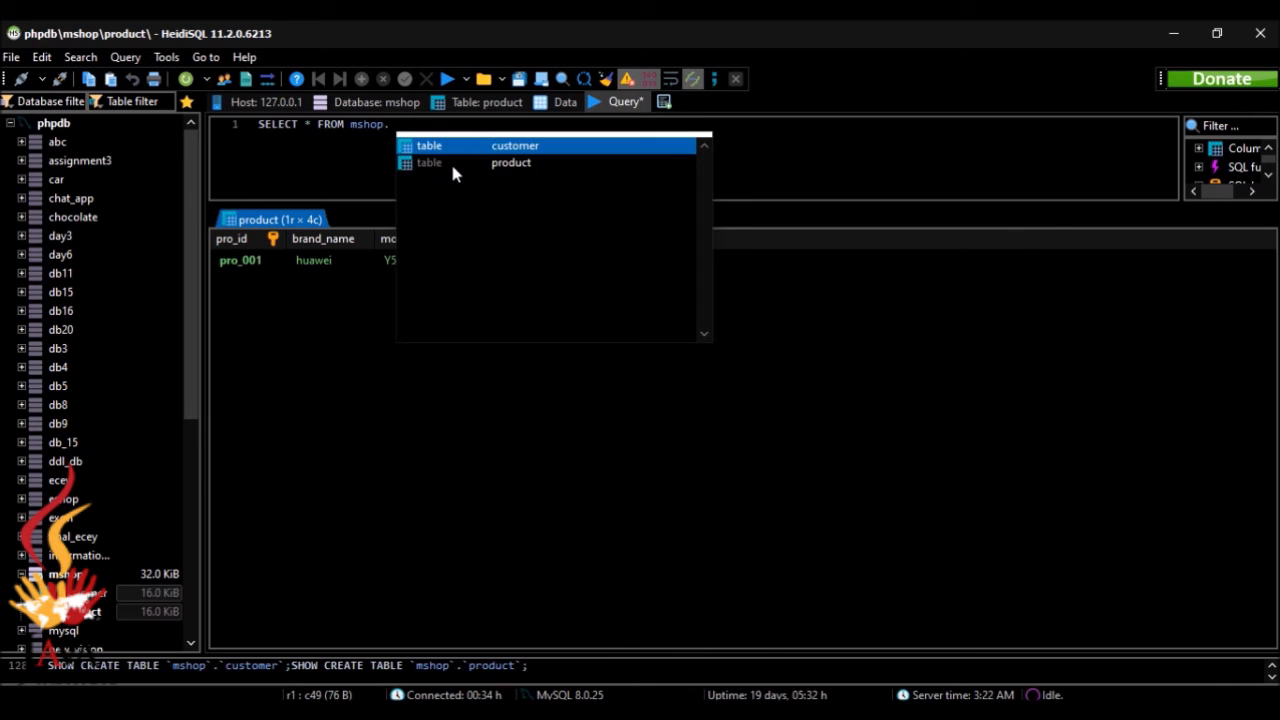
key("Return")
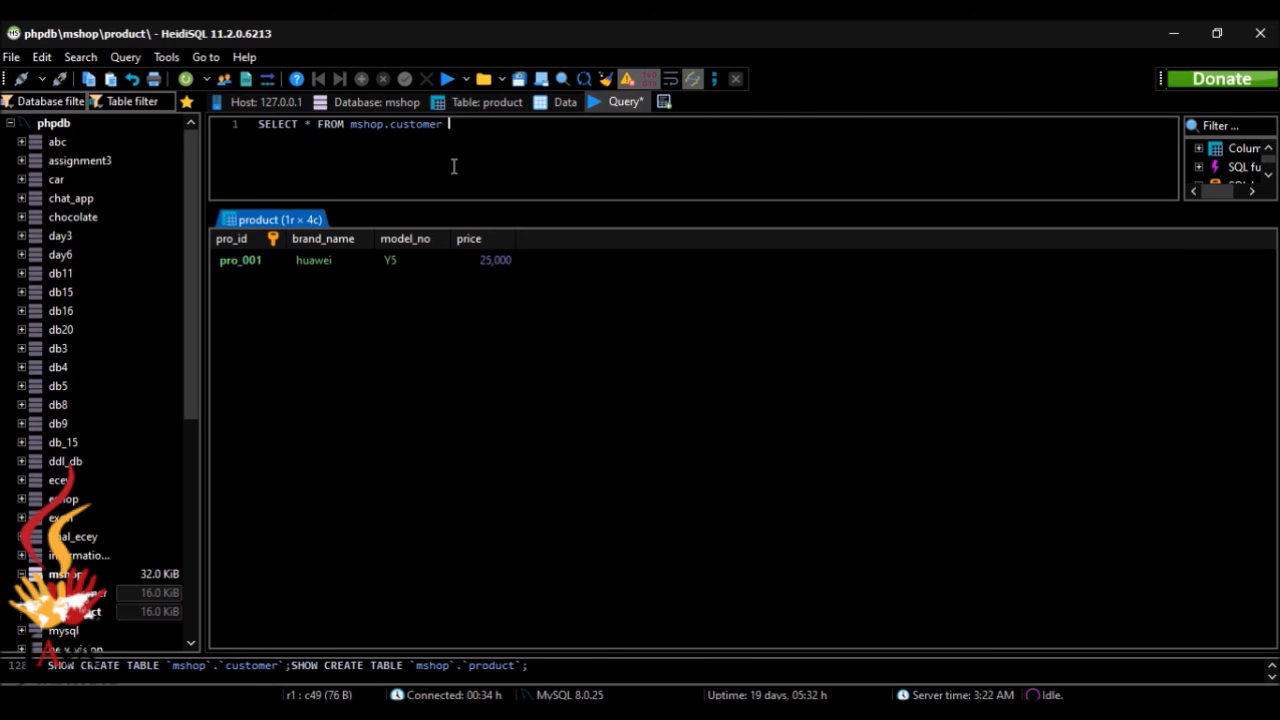
Step: Add the condition WHERE `gender`='Female'; to the customer query and run it
type("WHE")
type("RE ")
type("``")
type("a")
type("ender")
left_click(551, 129)
type("=''Female")
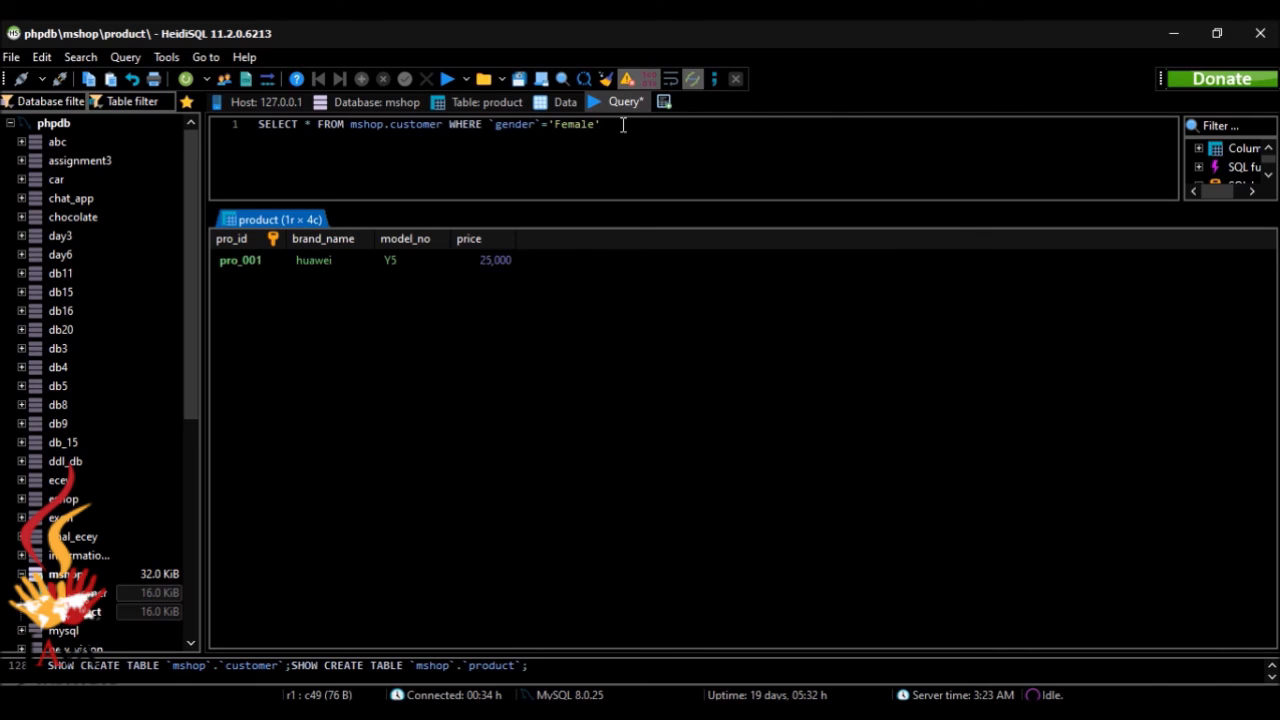
type(";")
left_click(448, 80)
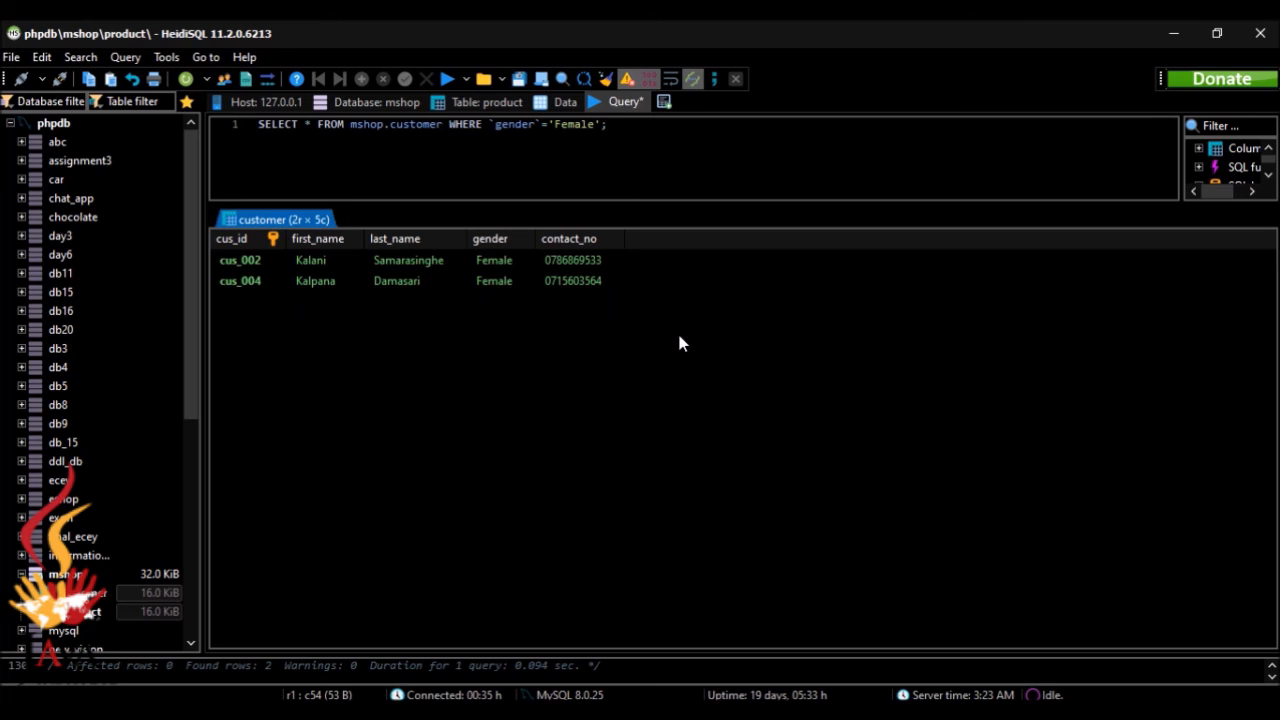
Step: Check task 06 in the browser and clear the customer query and its result in HeidiSQL
left_click(785, 640)
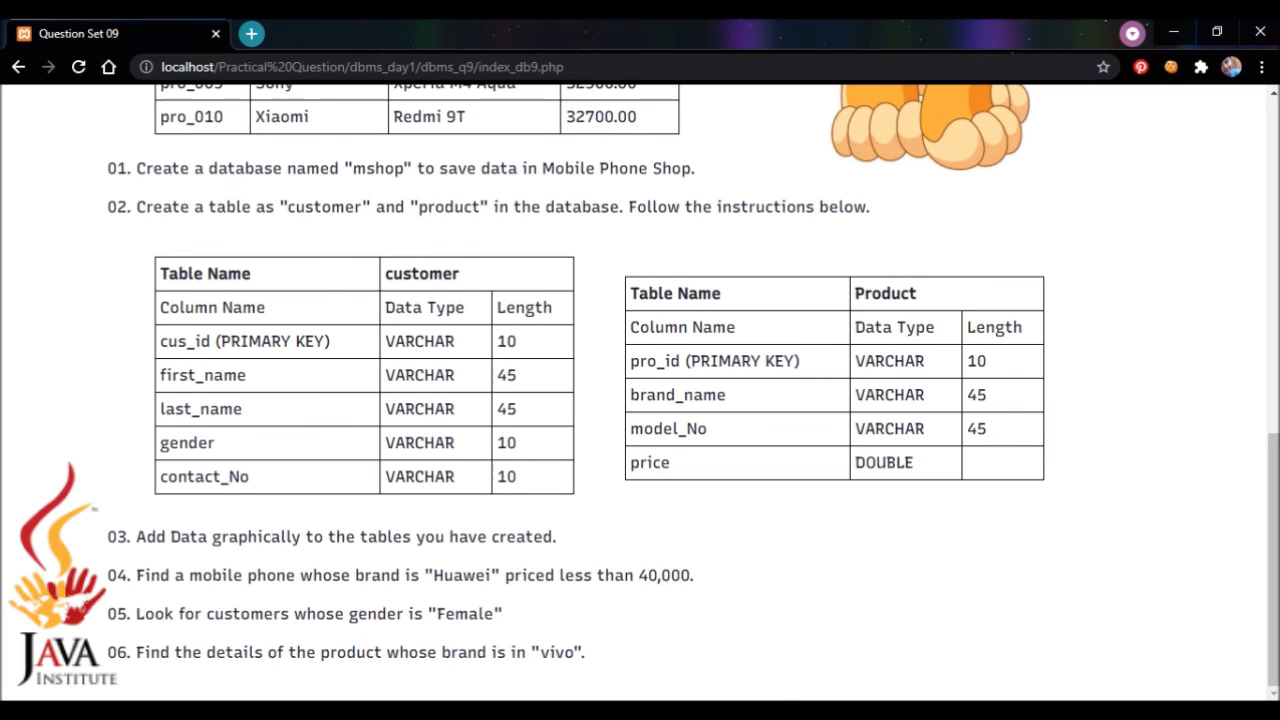
left_click(780, 711)
left_click_drag(655, 155, 215, 172)
key("BackSpace")
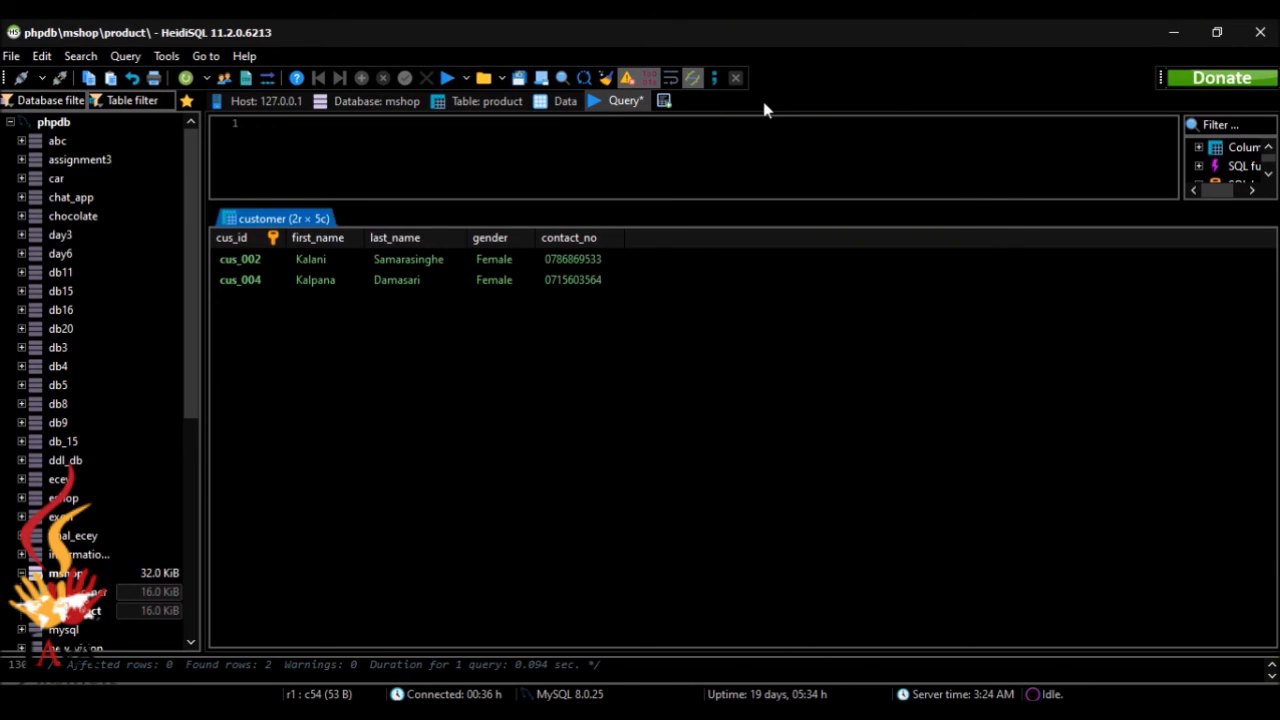
left_click(455, 80)
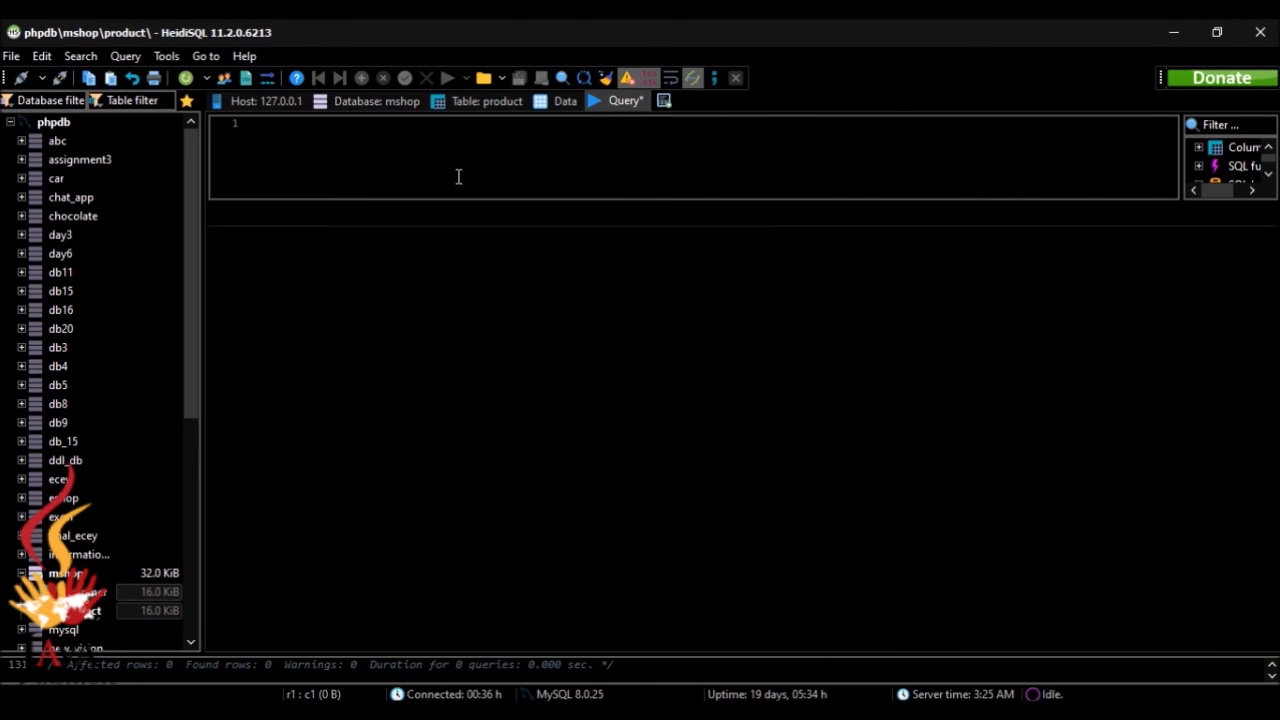
Step: Write SELECT * FROM mshop.product in the emptied query editor
type("SE")
key("BackSpace")
key("BackSpace")
type("SELCT")
key("BackSpace")
key("BackSpace")
type("ECT")
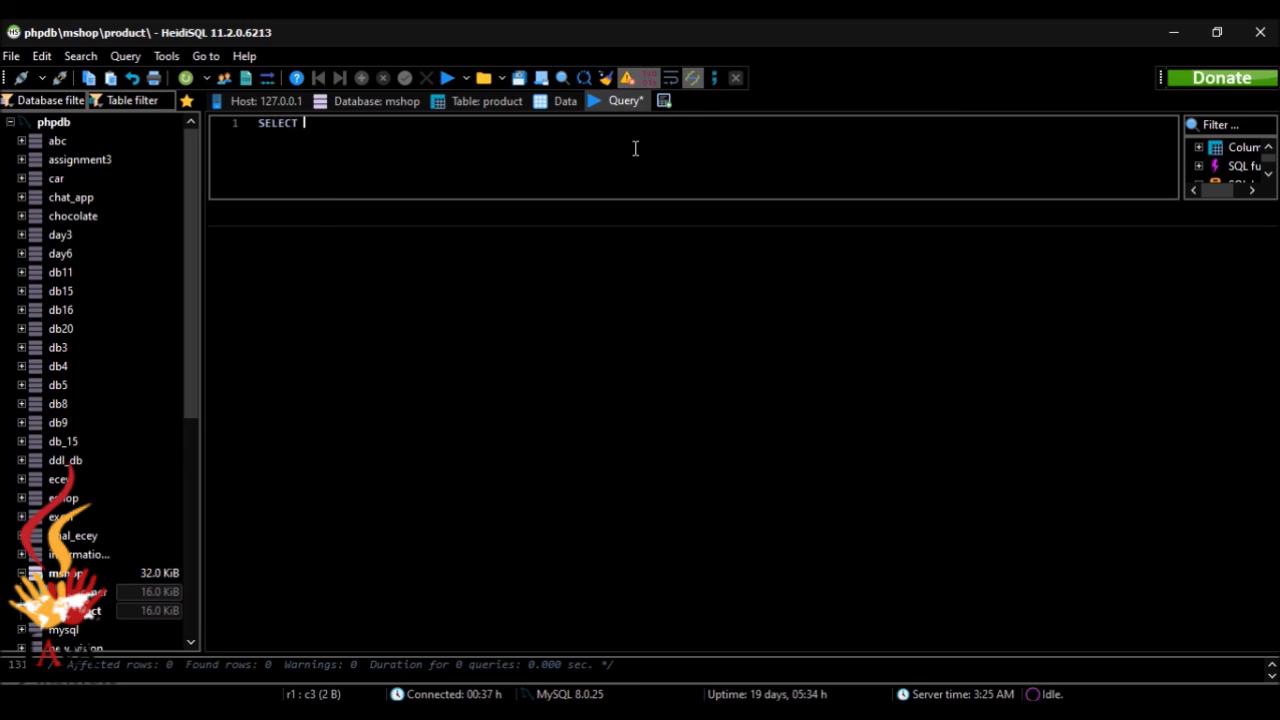
type(" * FROM")
type("mshop.")
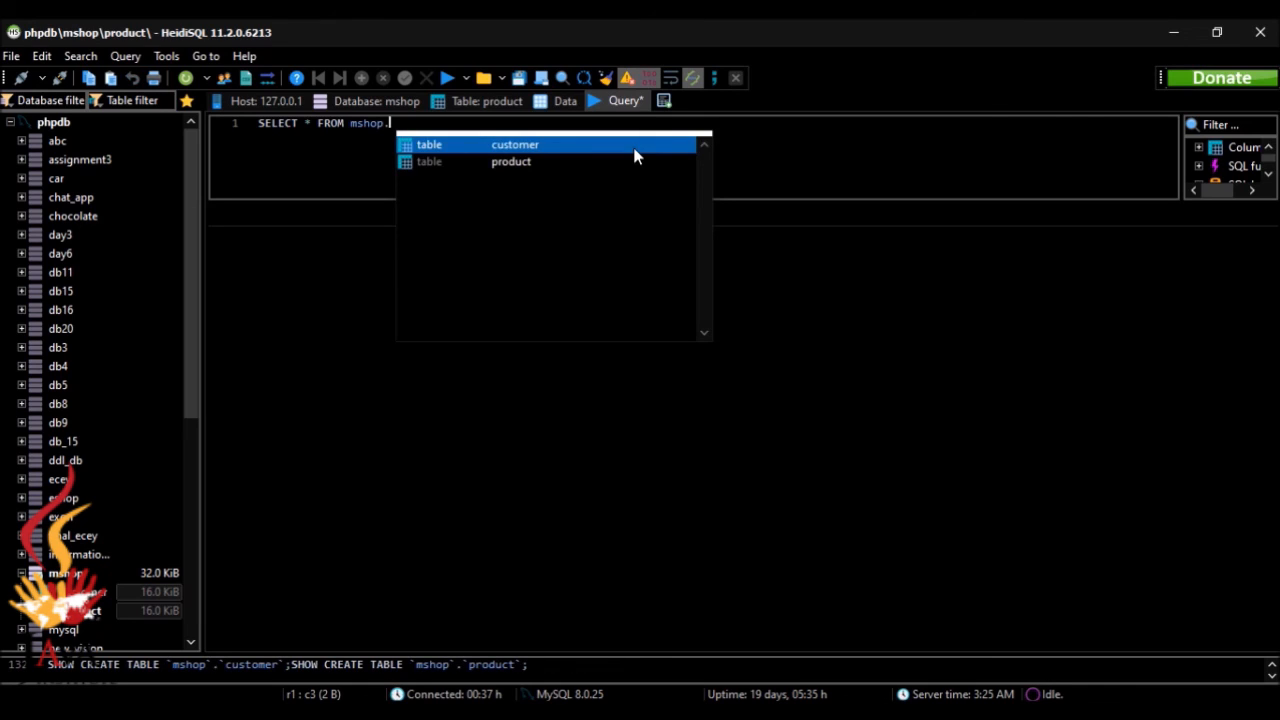
key("Down")
key("Return")
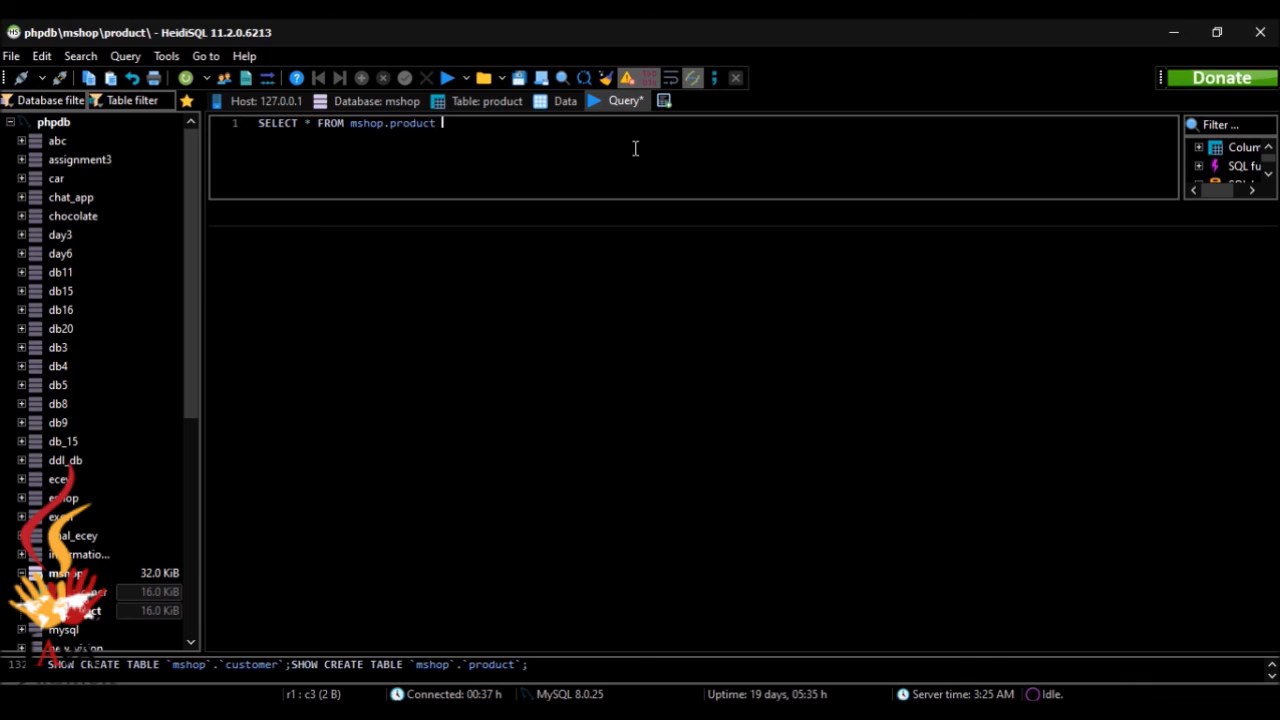
Step: Add the condition WHERE `brand_name`='vivo'; to the product query and run it
type("WHERE``brand_name")
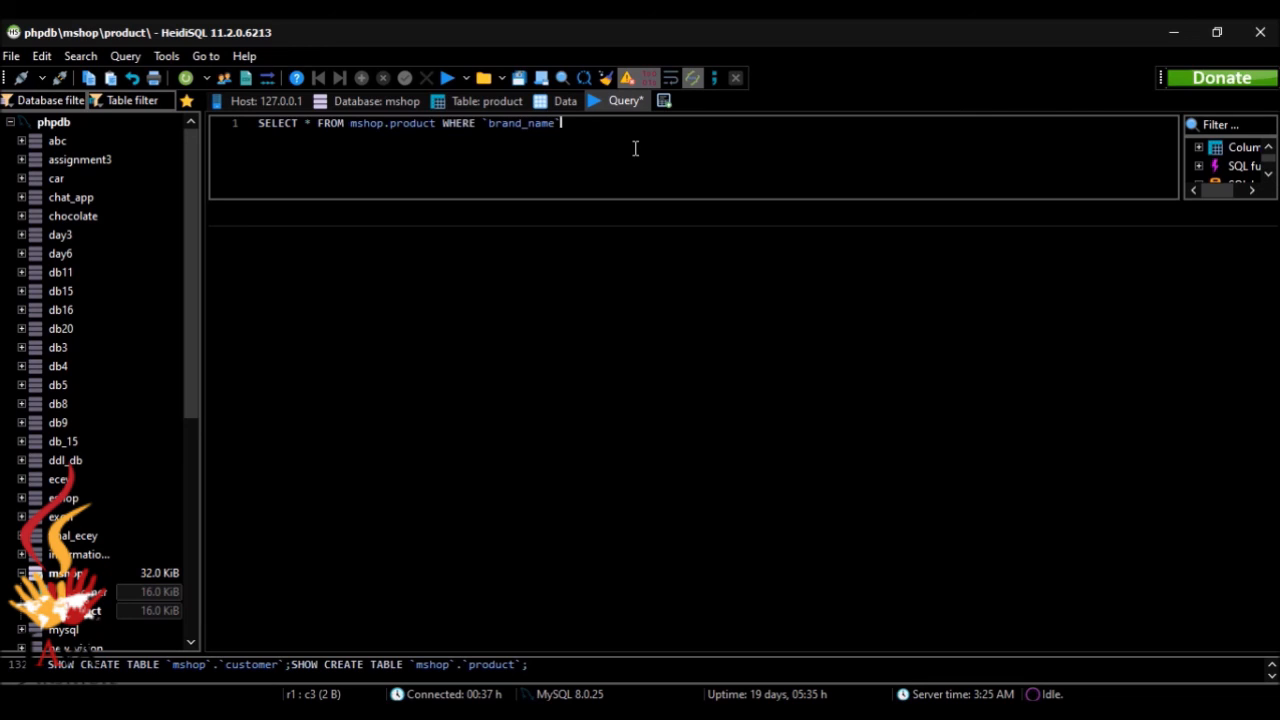
type("=")
type("''")
type("vivo")
type(";")
left_click(446, 84)
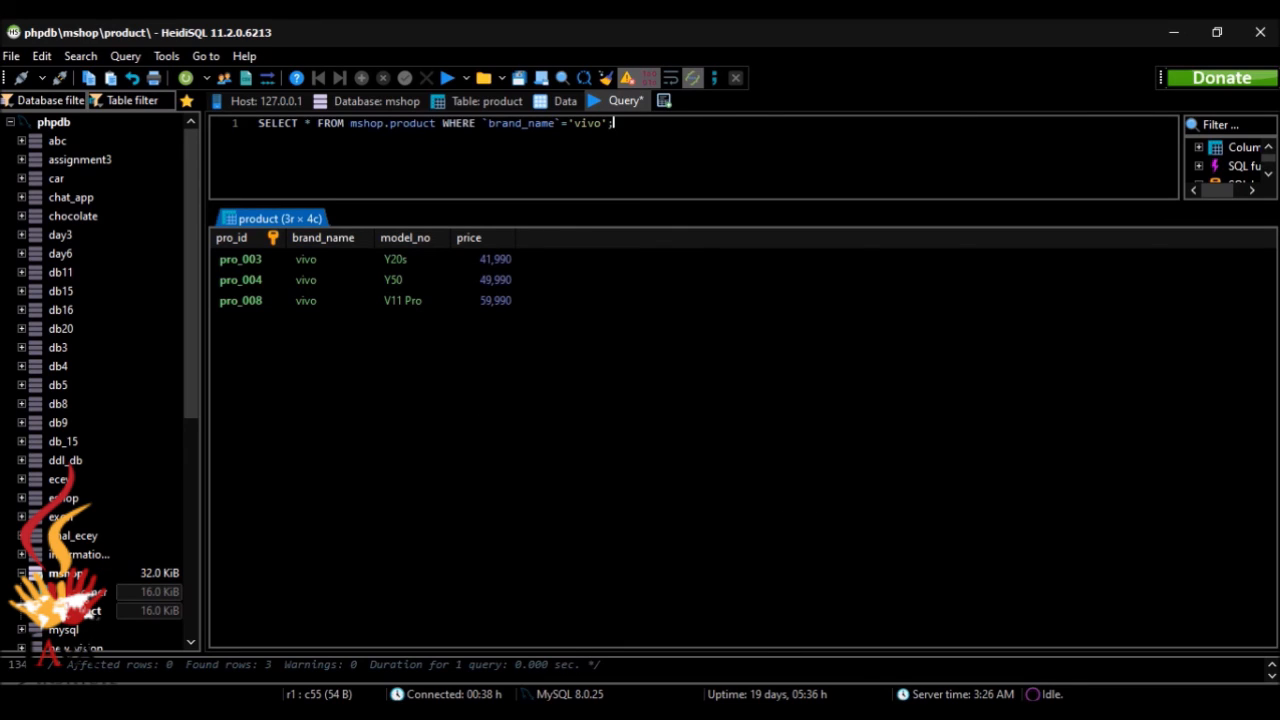
Step: Switch to the browser and look over Question Set 09 from its beginning
key("alt+Tab")
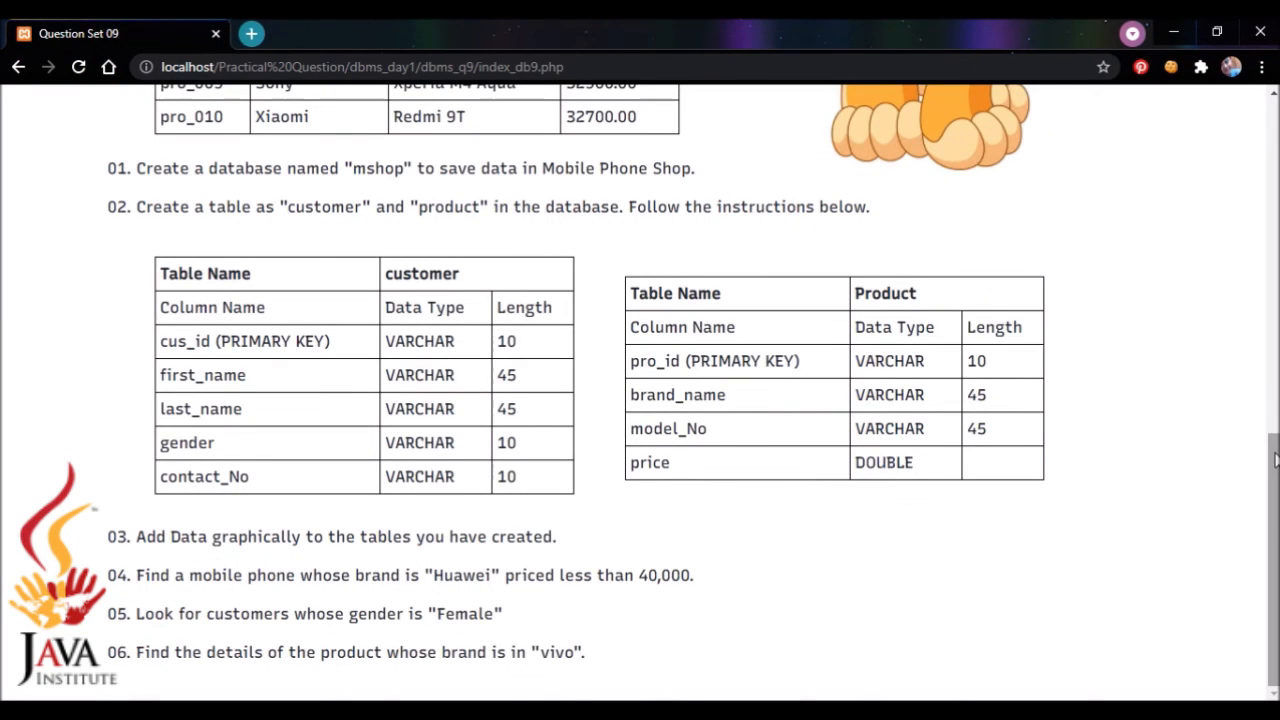
scroll(1215, 400, "up", 8)
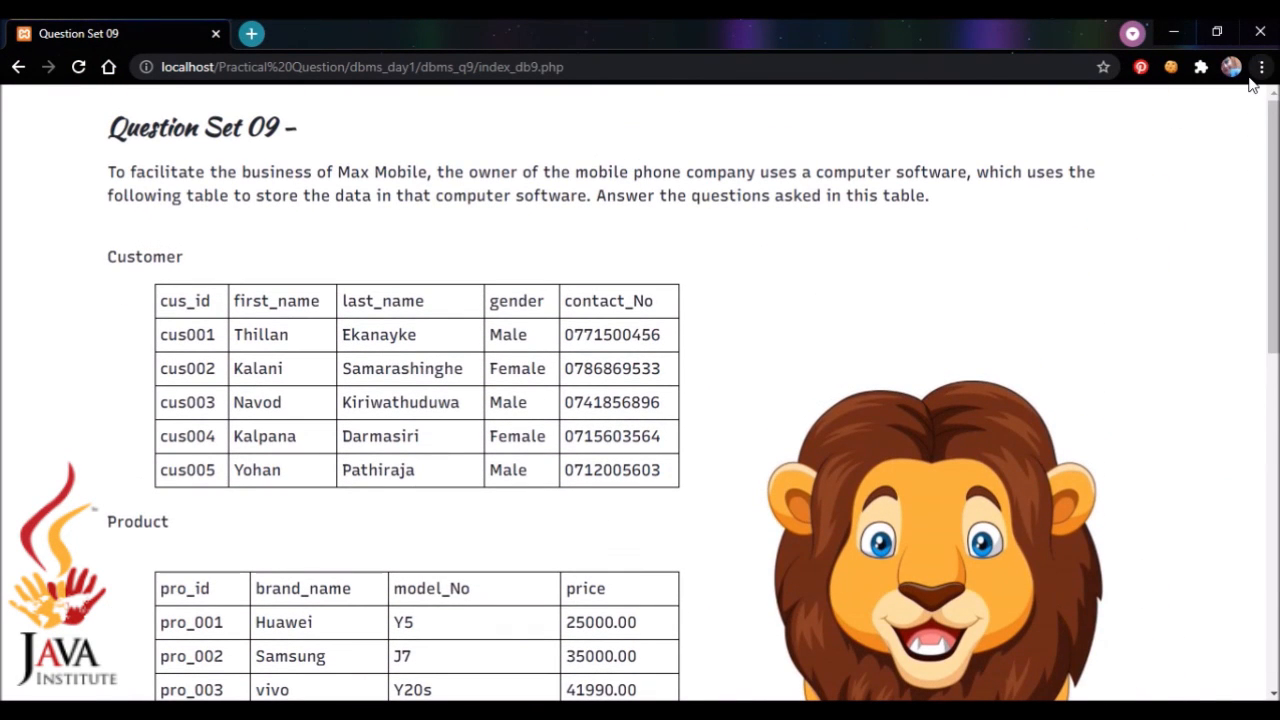